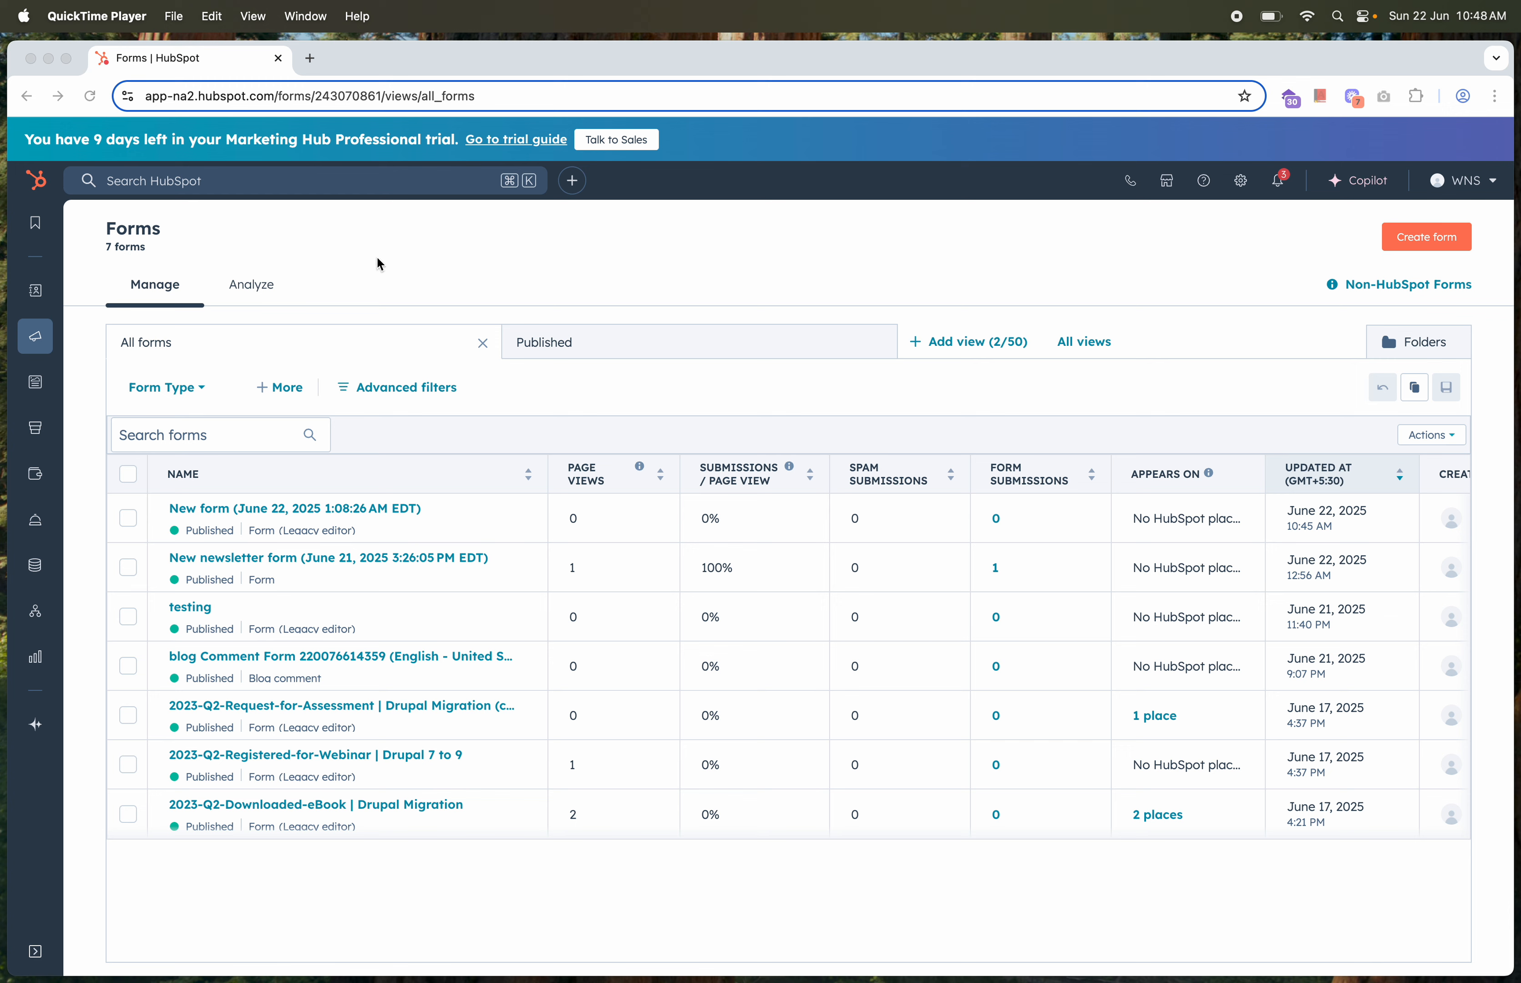
Open the marketing emails list and start creating a new email with the Regular sending method.
mouse_move(37, 291)
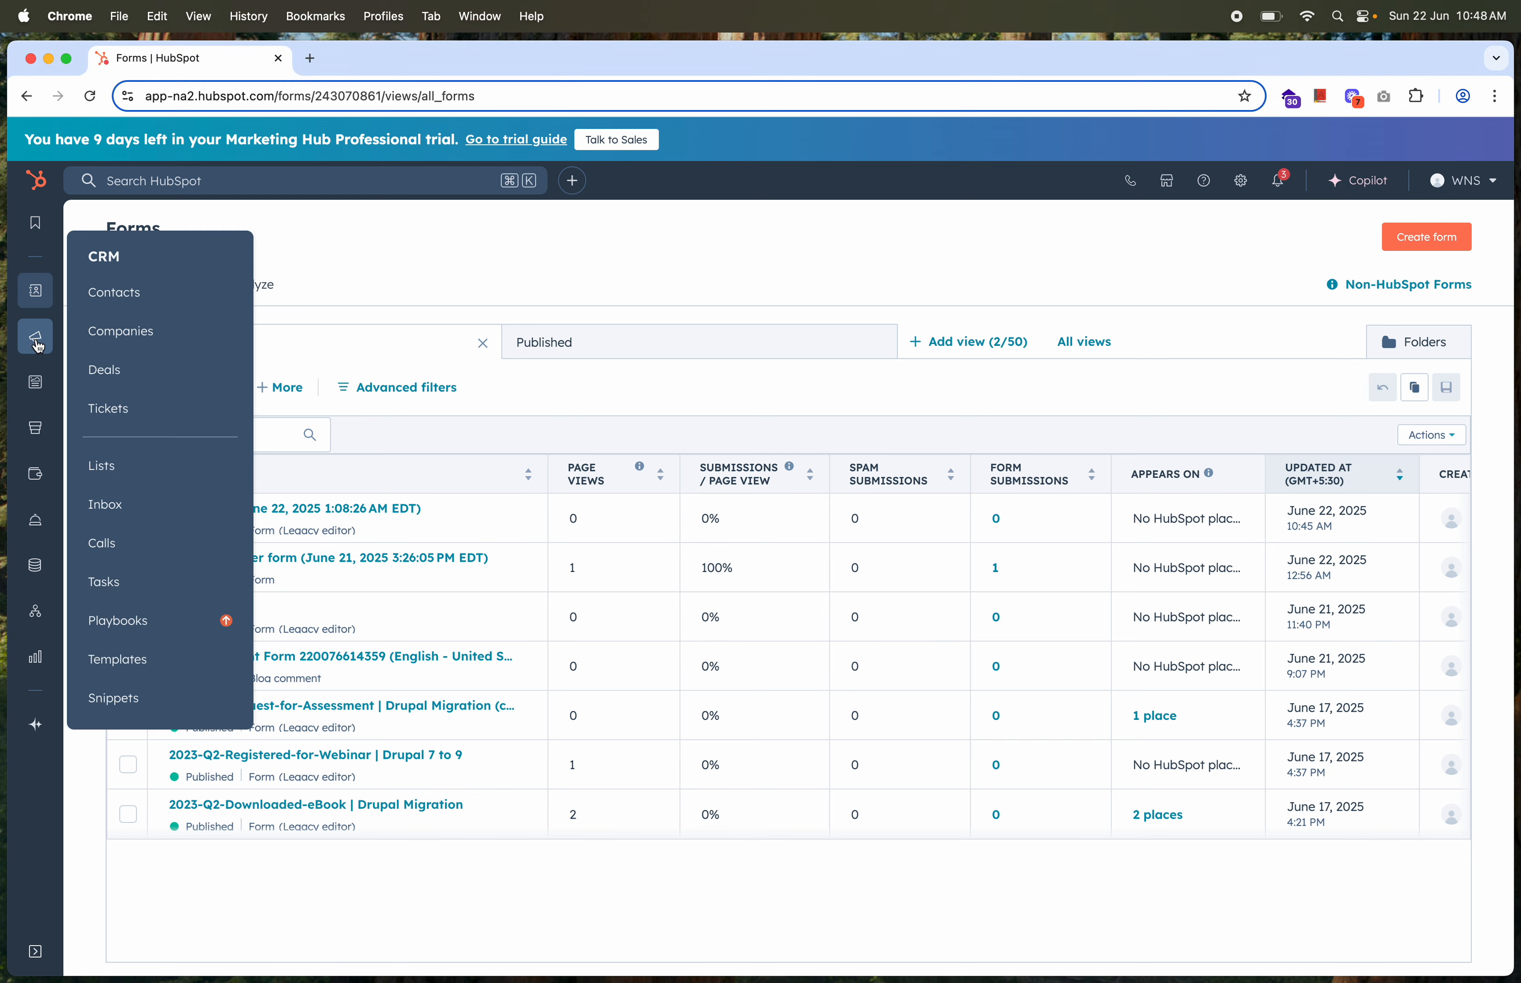
mouse_move(37, 333)
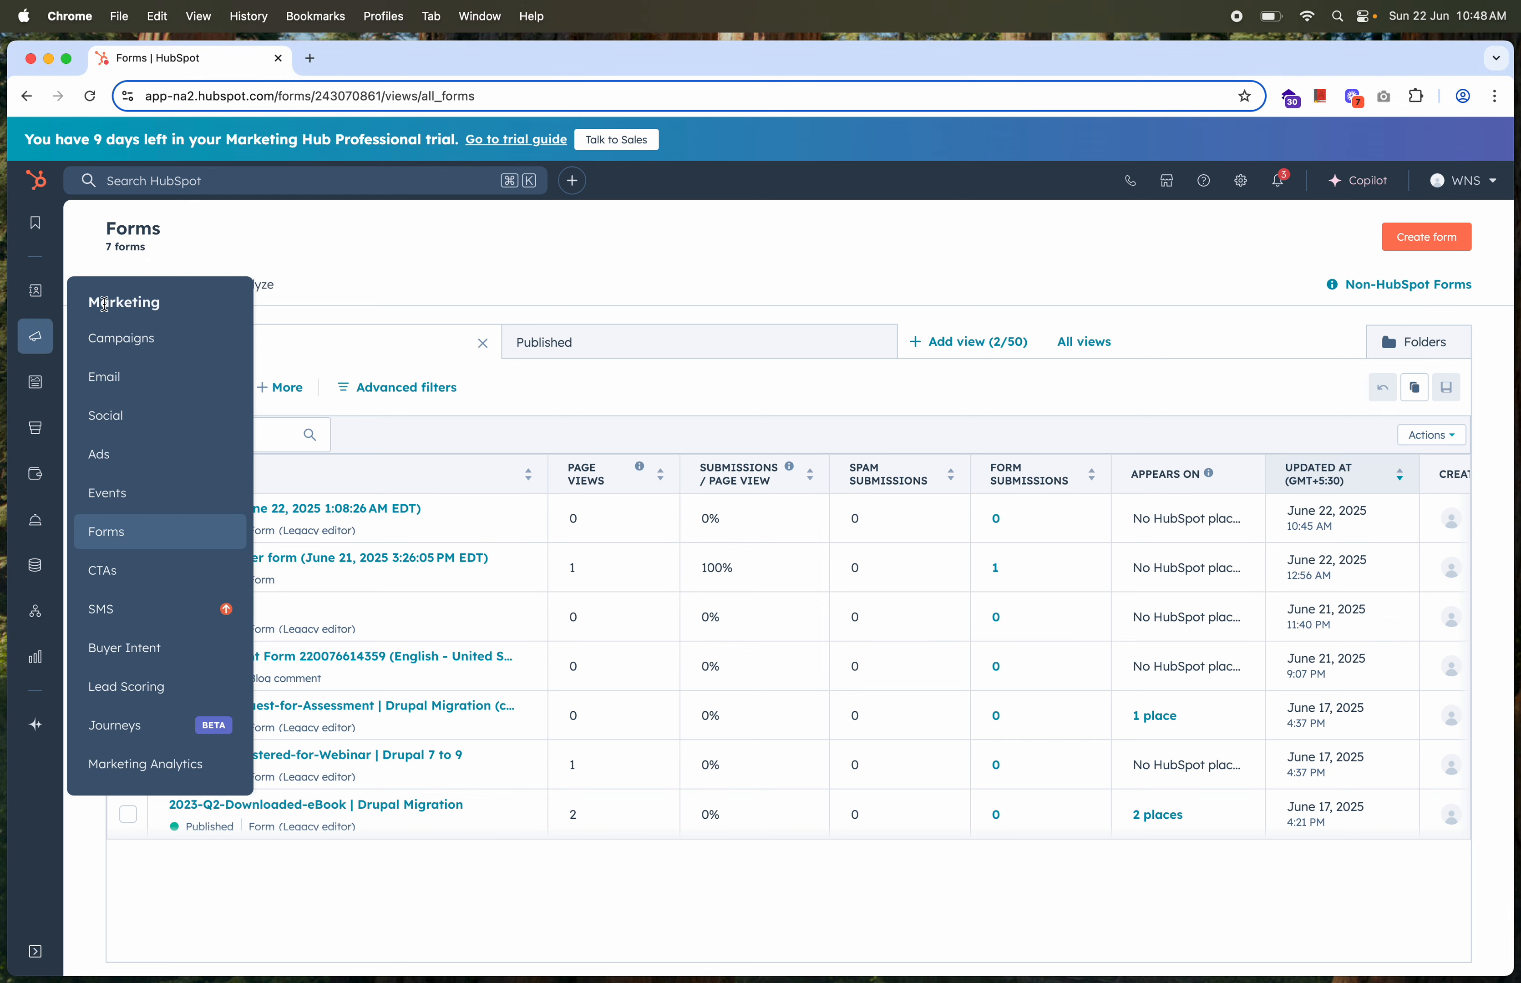
left_click(107, 384)
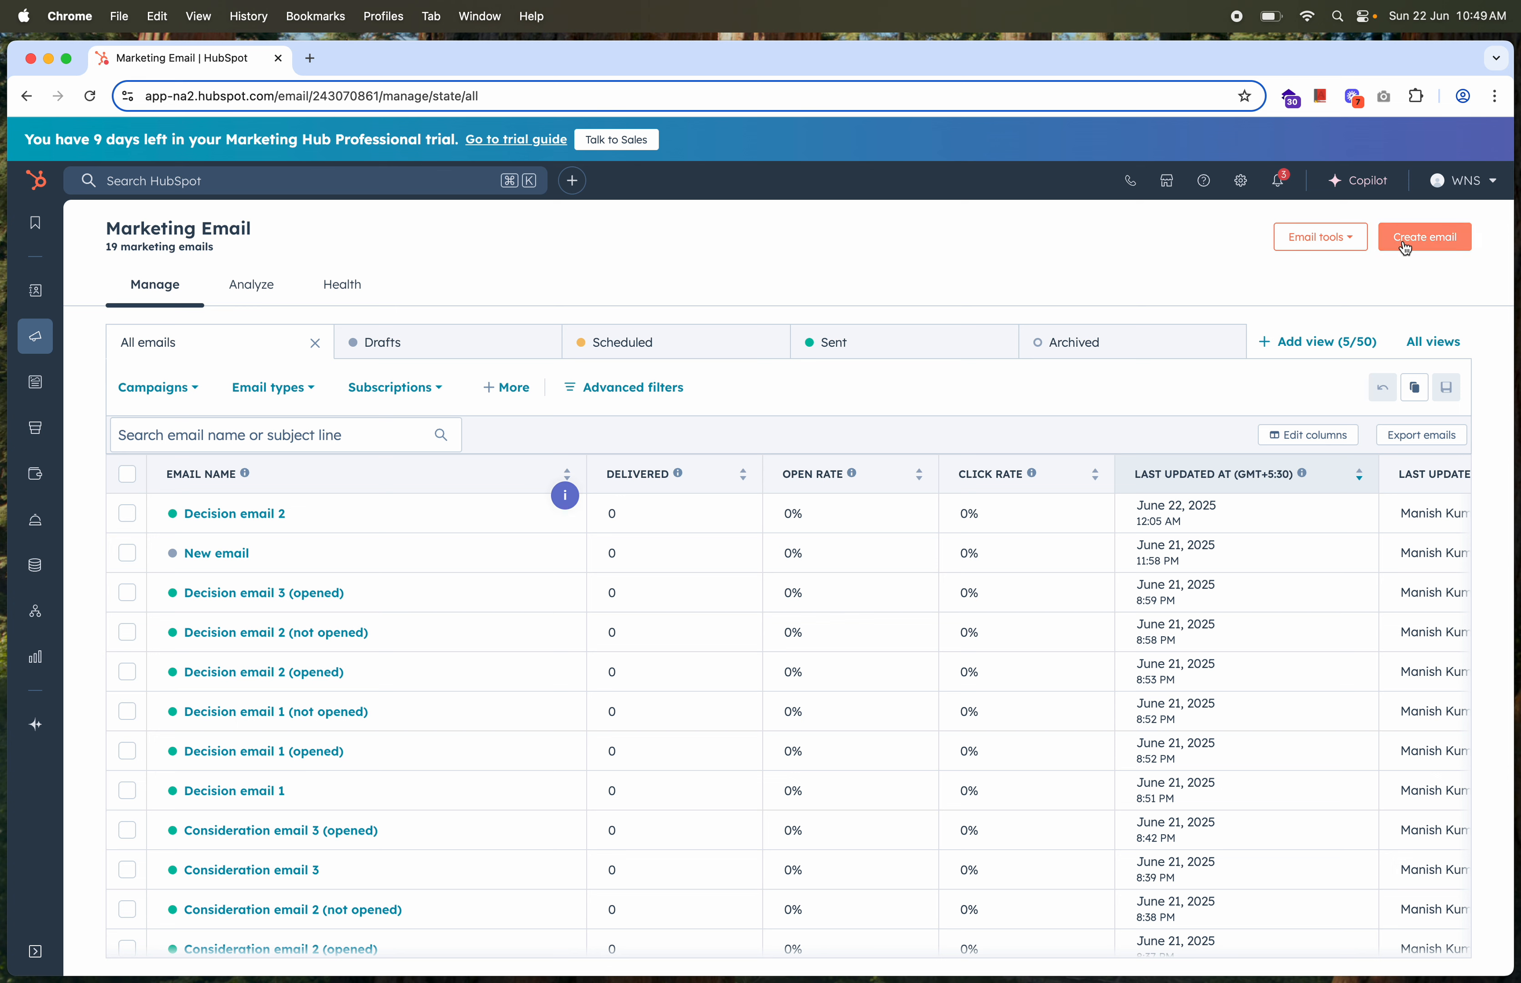
left_click(1423, 248)
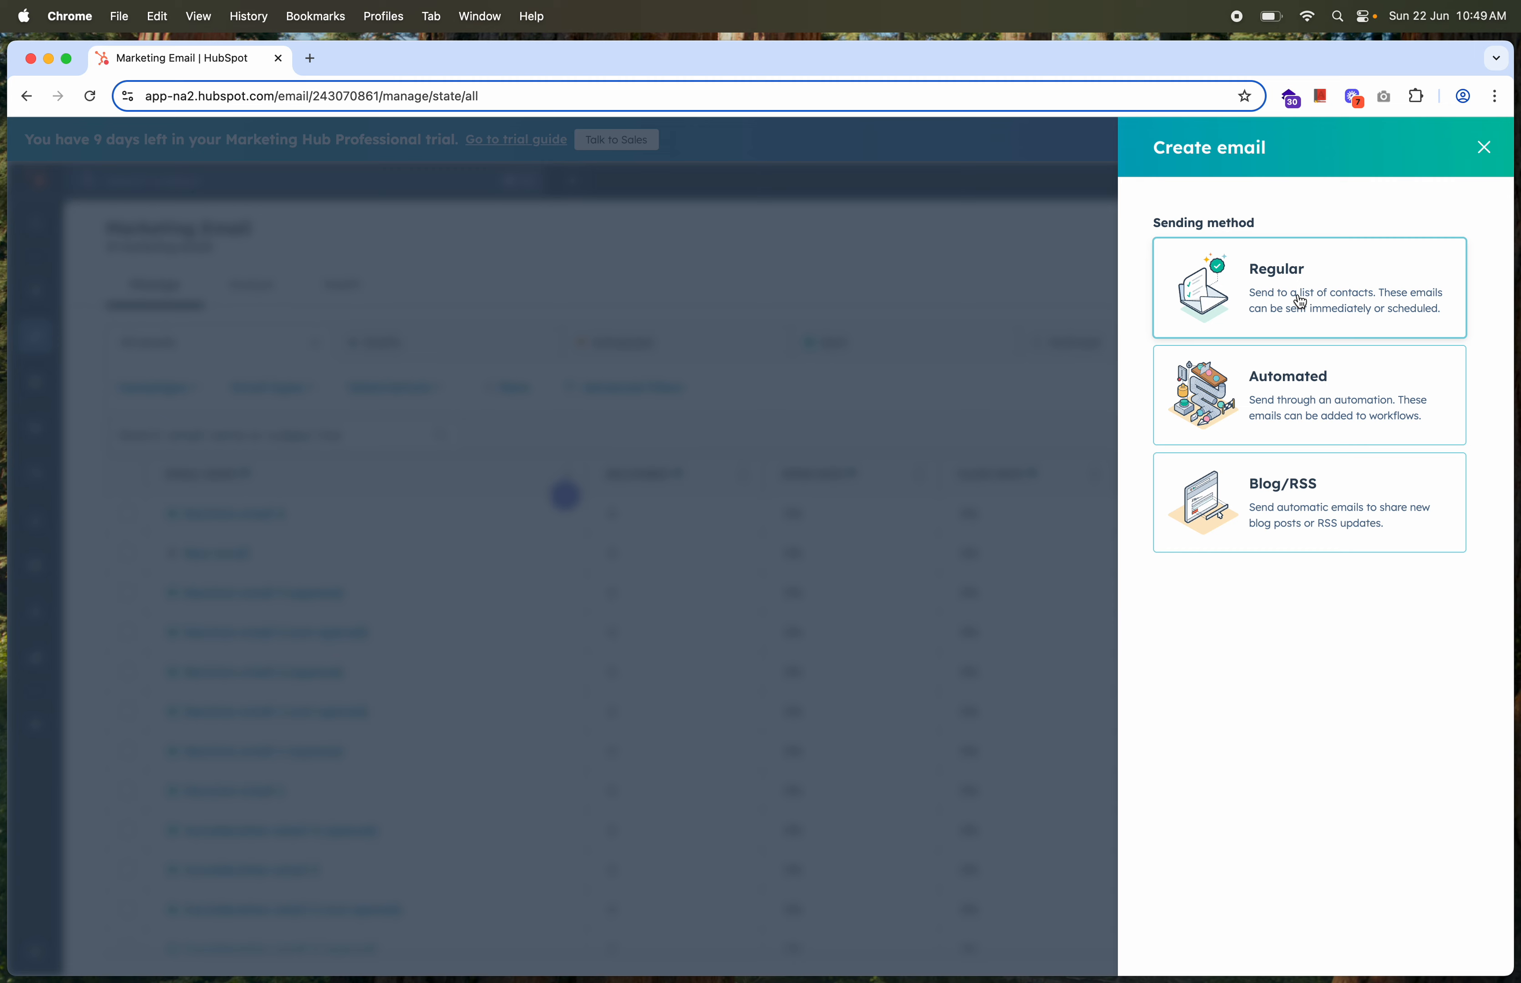
left_click(1332, 297)
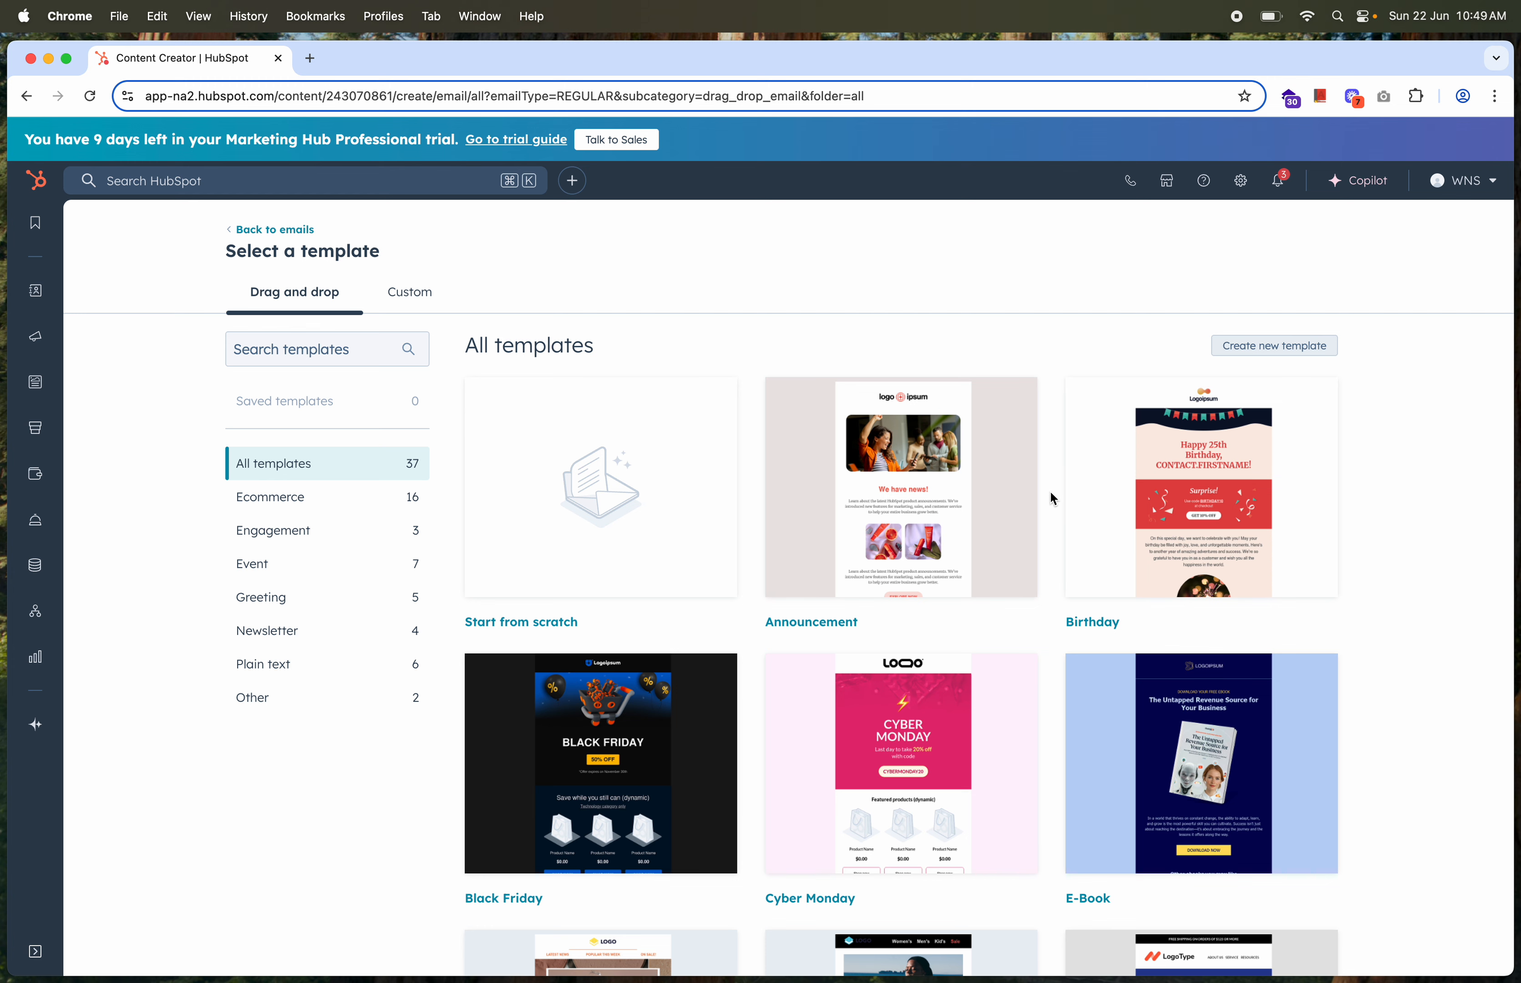
Look through all the drag-and-drop email templates, and return to the emails list without choosing one.
scroll(1053, 498, "down", 5)
scroll(1052, 498, "up", 2)
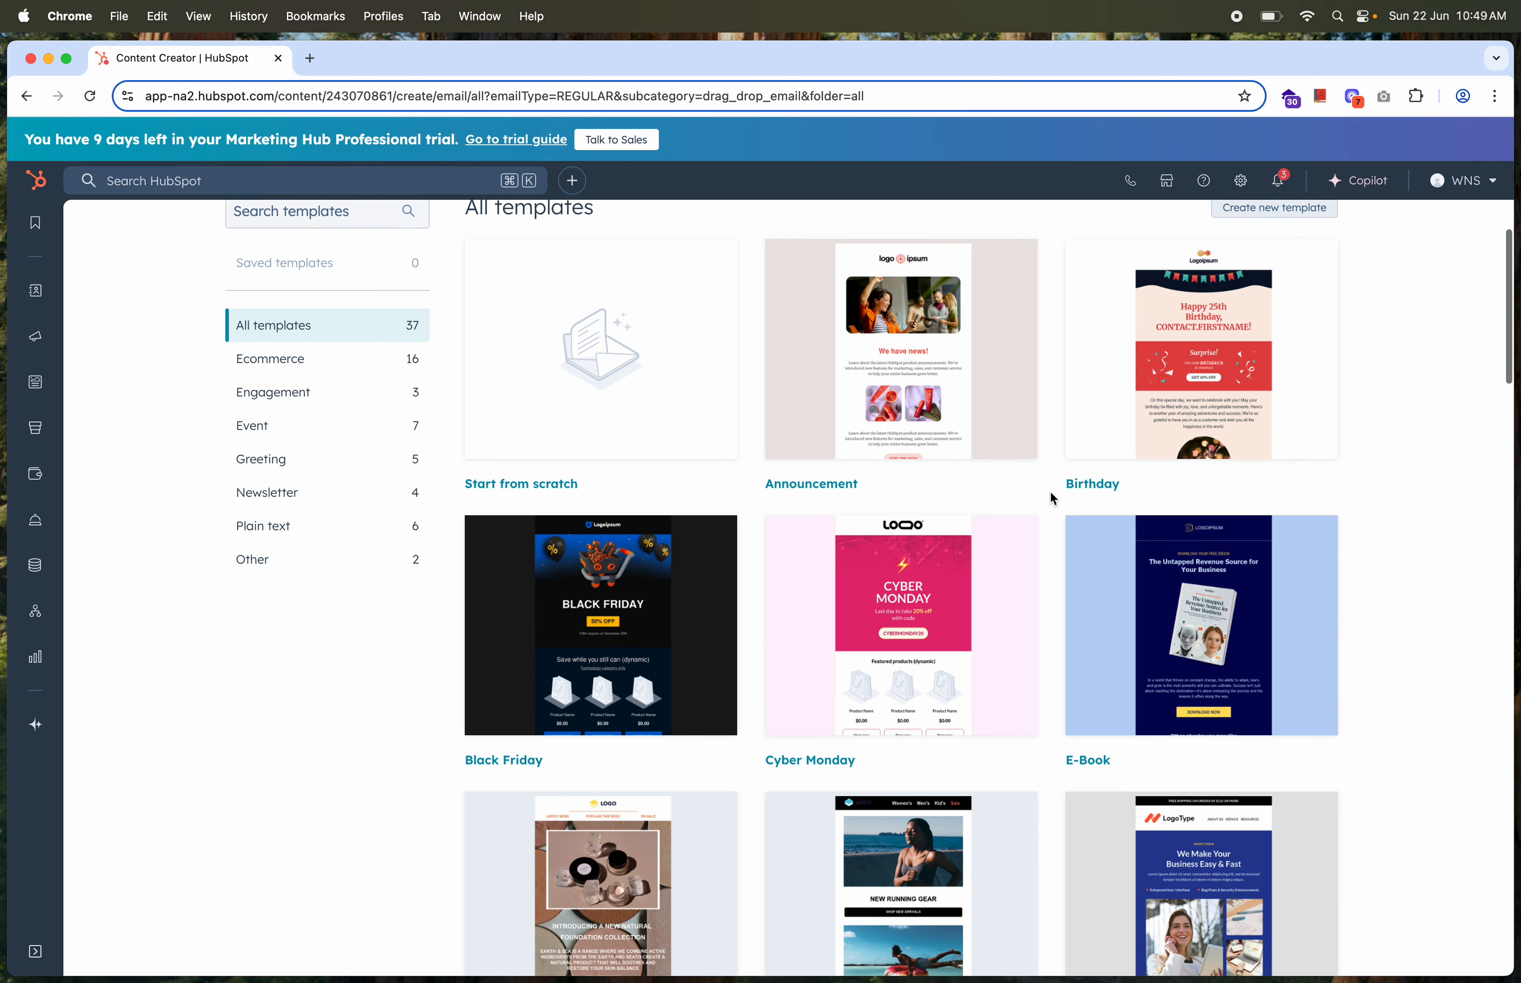
scroll(1050, 535, "down", 3)
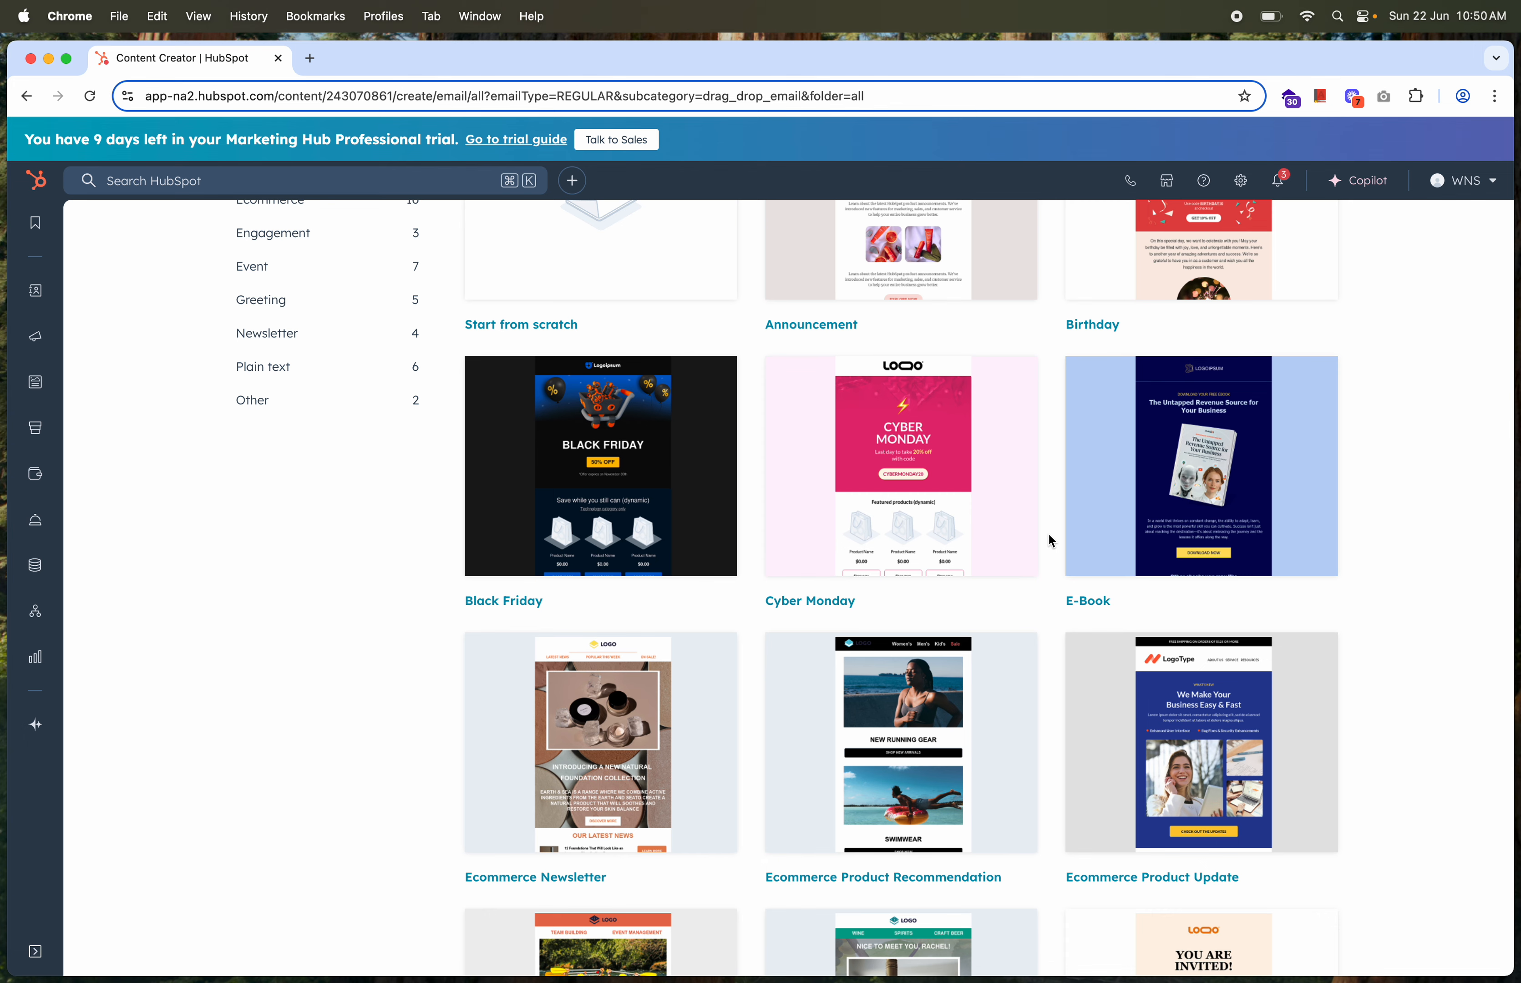
scroll(1048, 535, "down", 10)
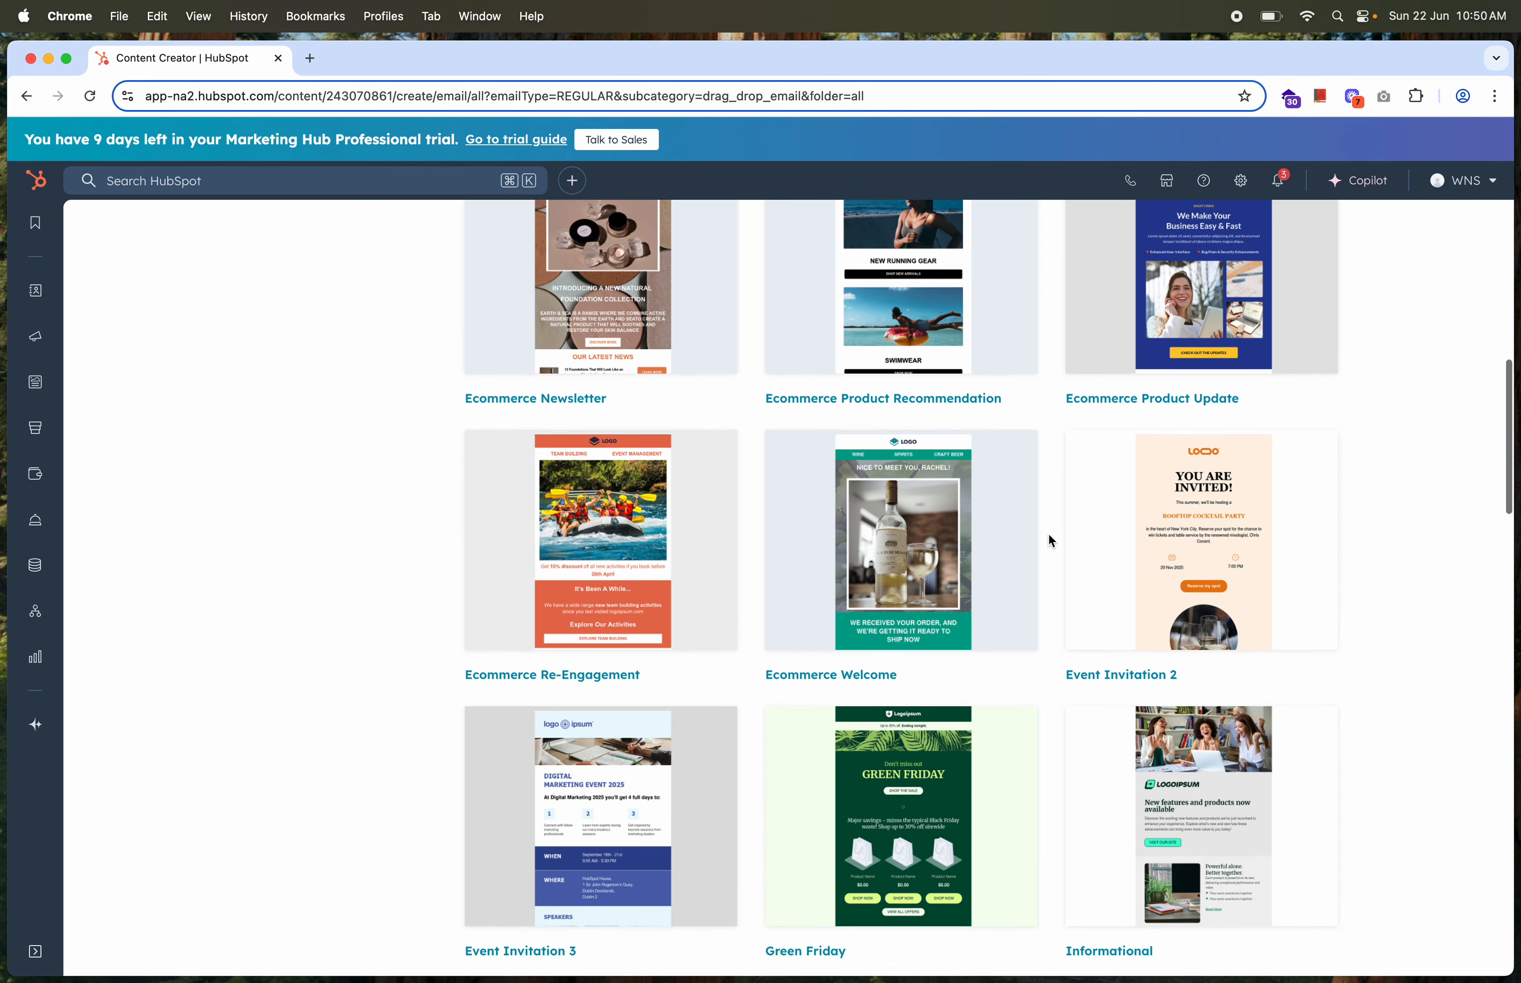
scroll(1048, 536, "down", 15)
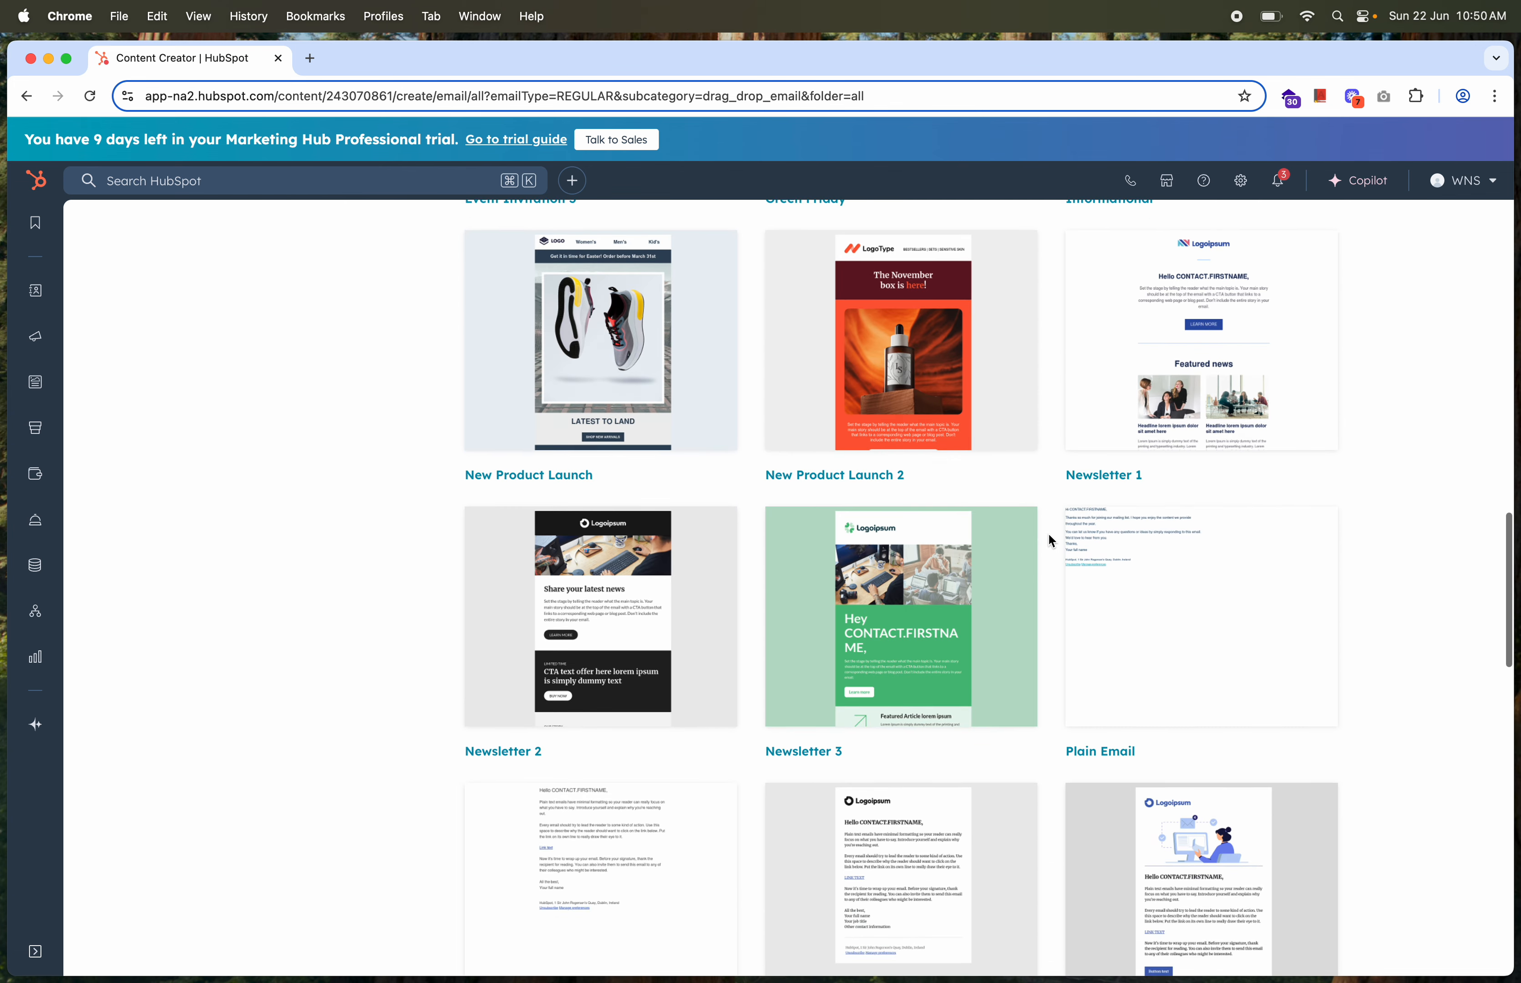
scroll(1048, 540, "down", 6)
scroll(1050, 540, "down", 12)
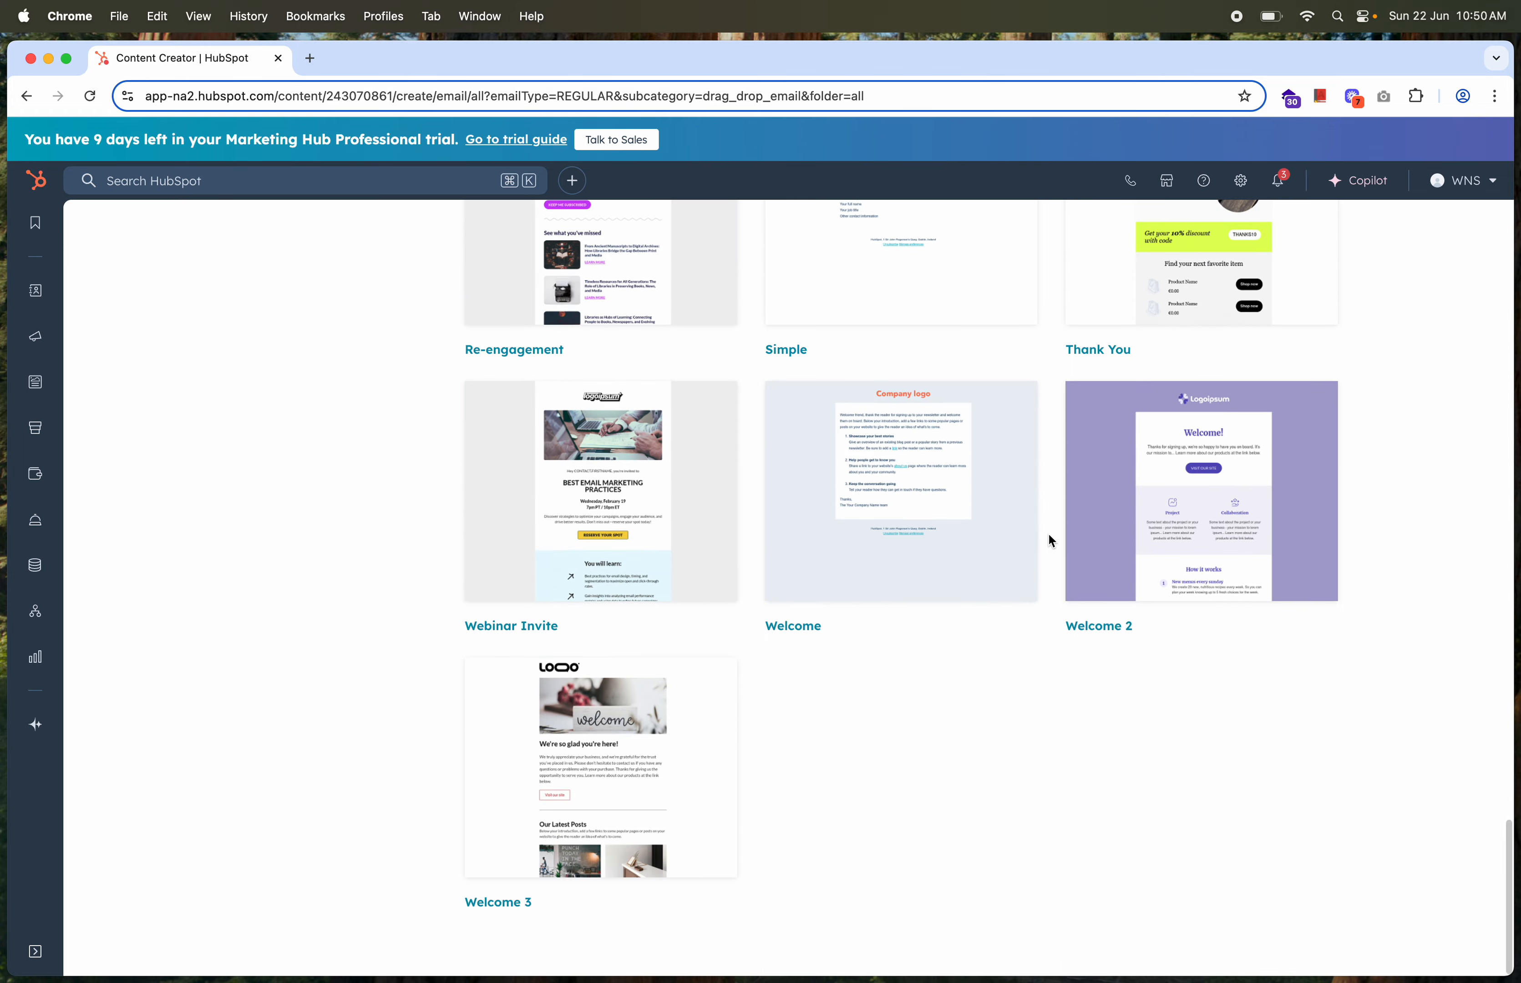
scroll(1048, 540, "up", 20)
scroll(1049, 540, "up", 20)
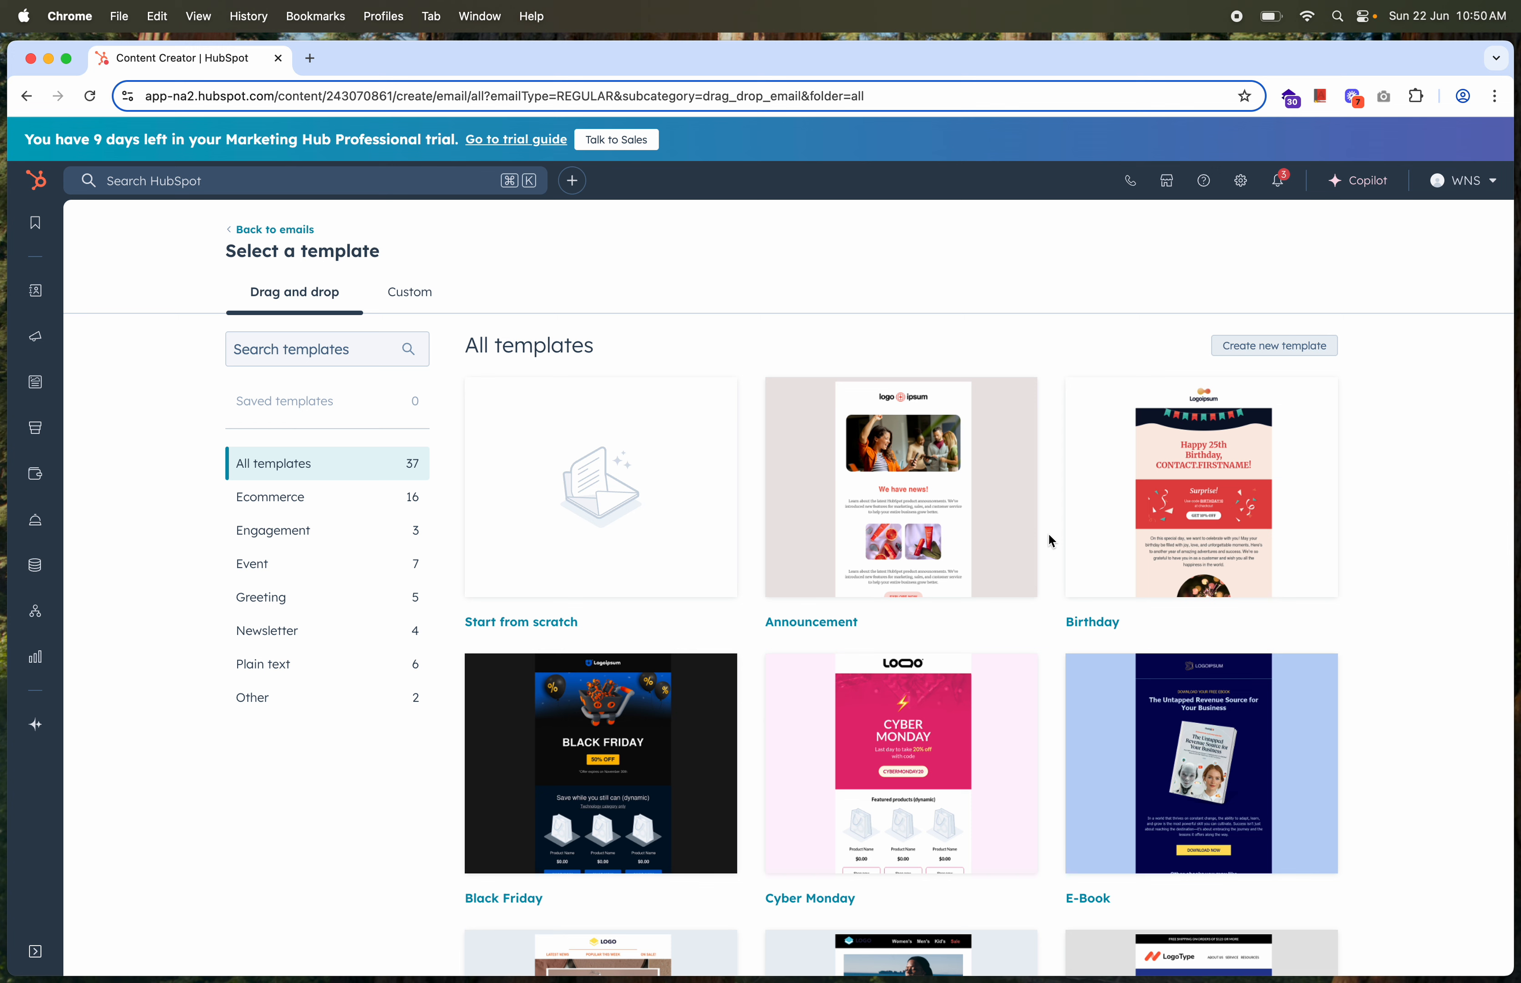
mouse_move(563, 558)
left_click(295, 231)
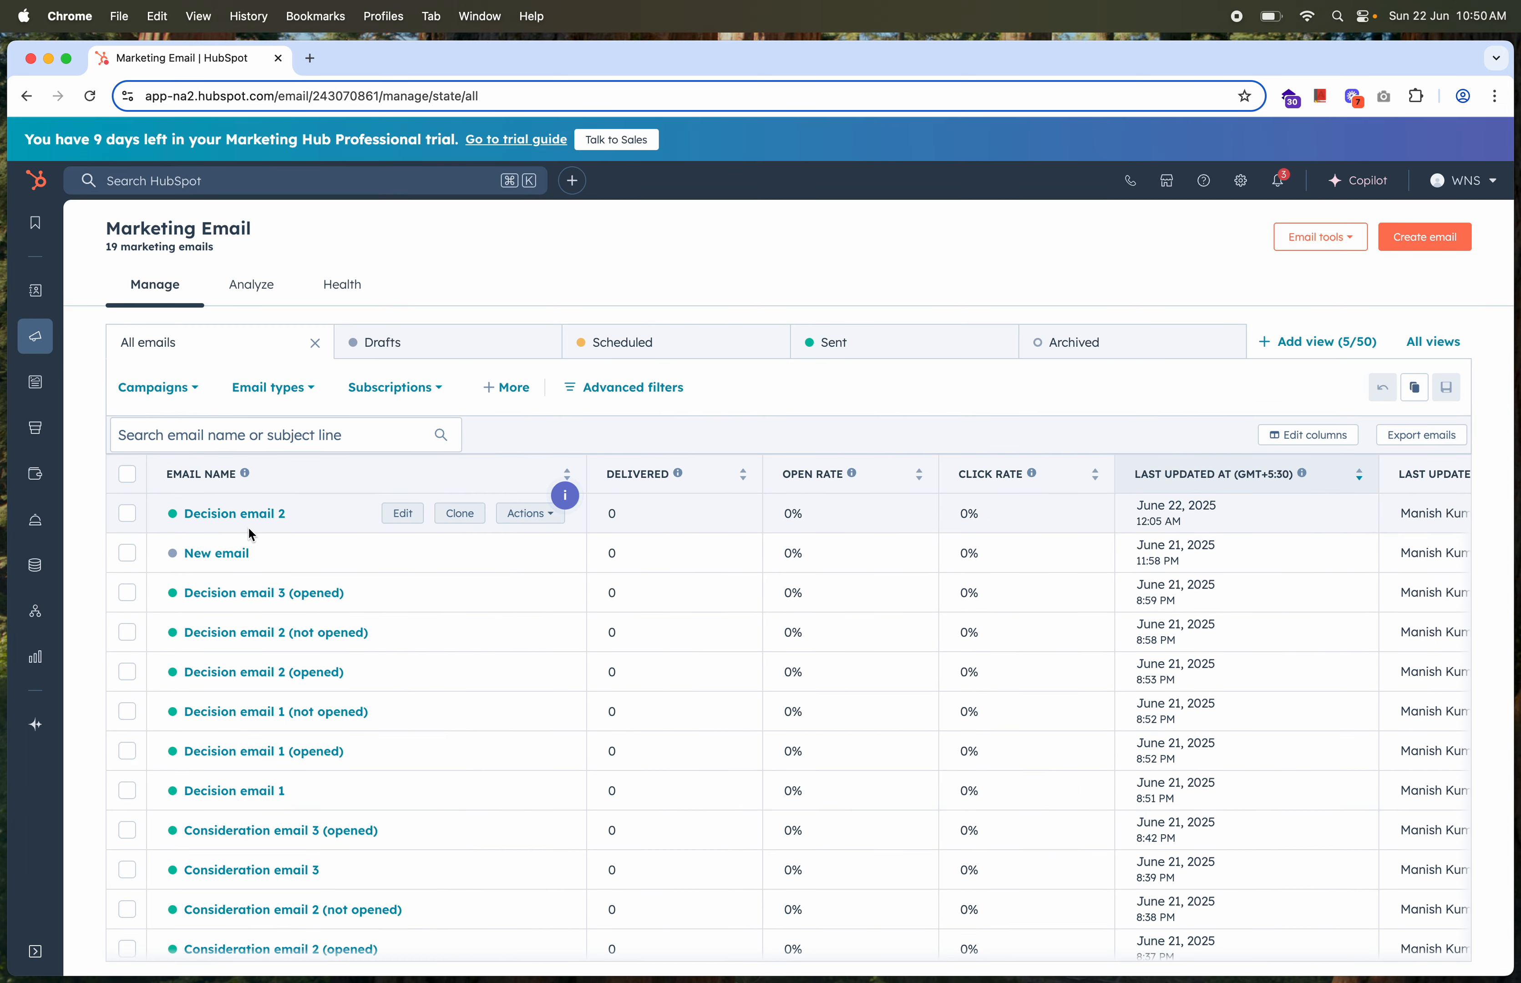
Clone "Decision email 2" as a Regular email named "testing version", keeping its smart content.
left_click(459, 513)
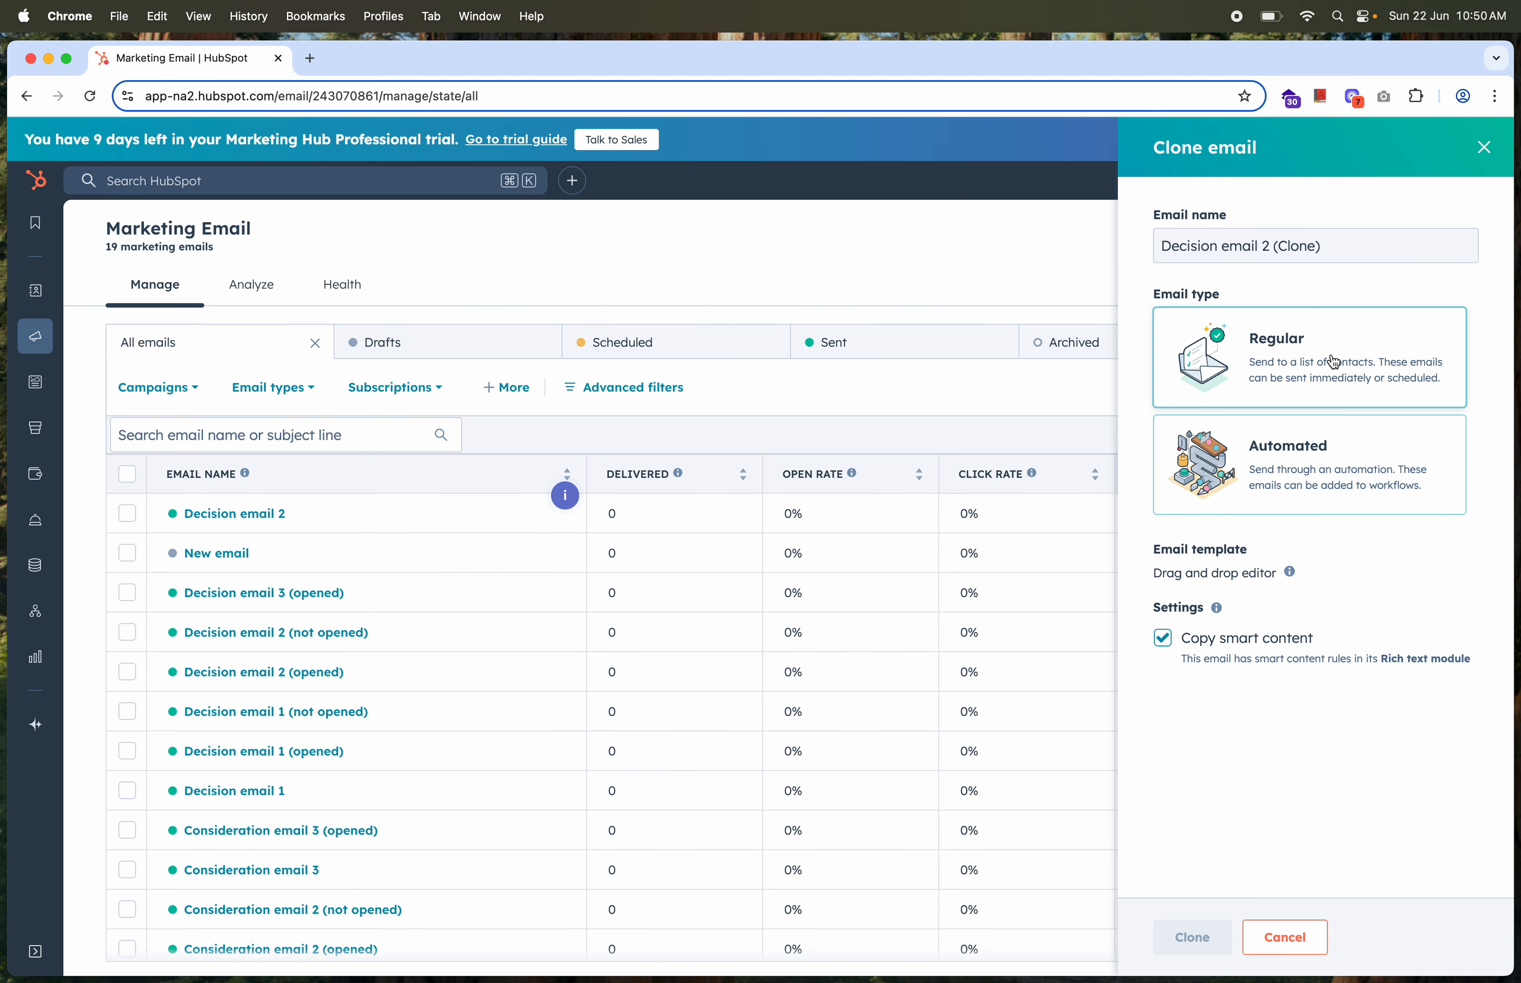
triple_click(1310, 256)
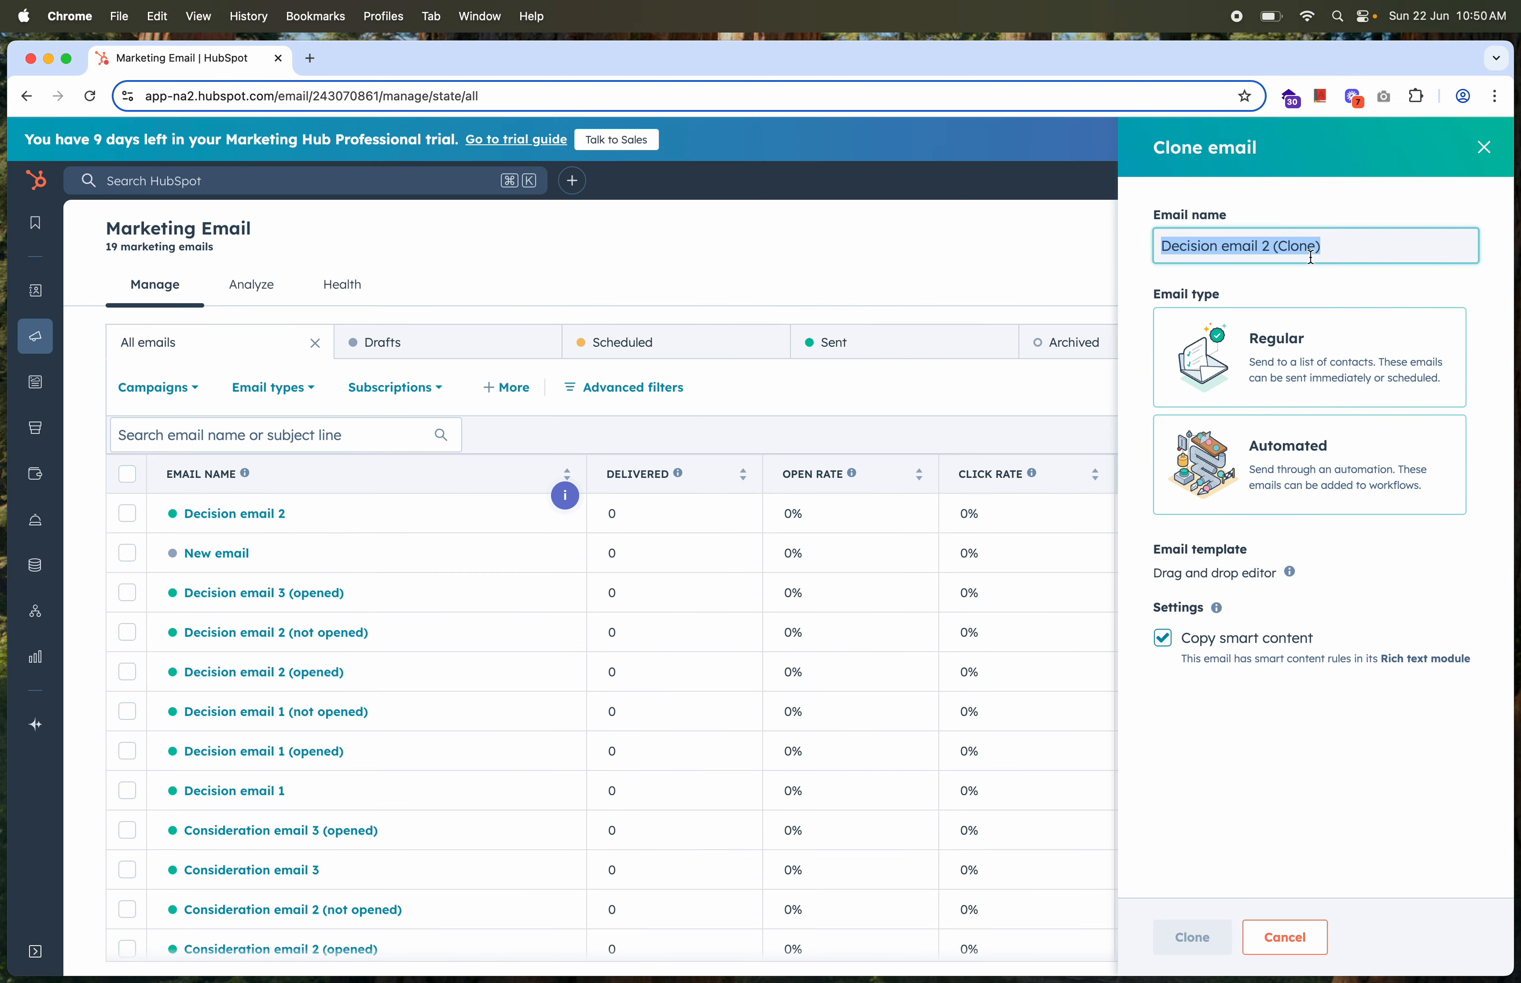
type("testin")
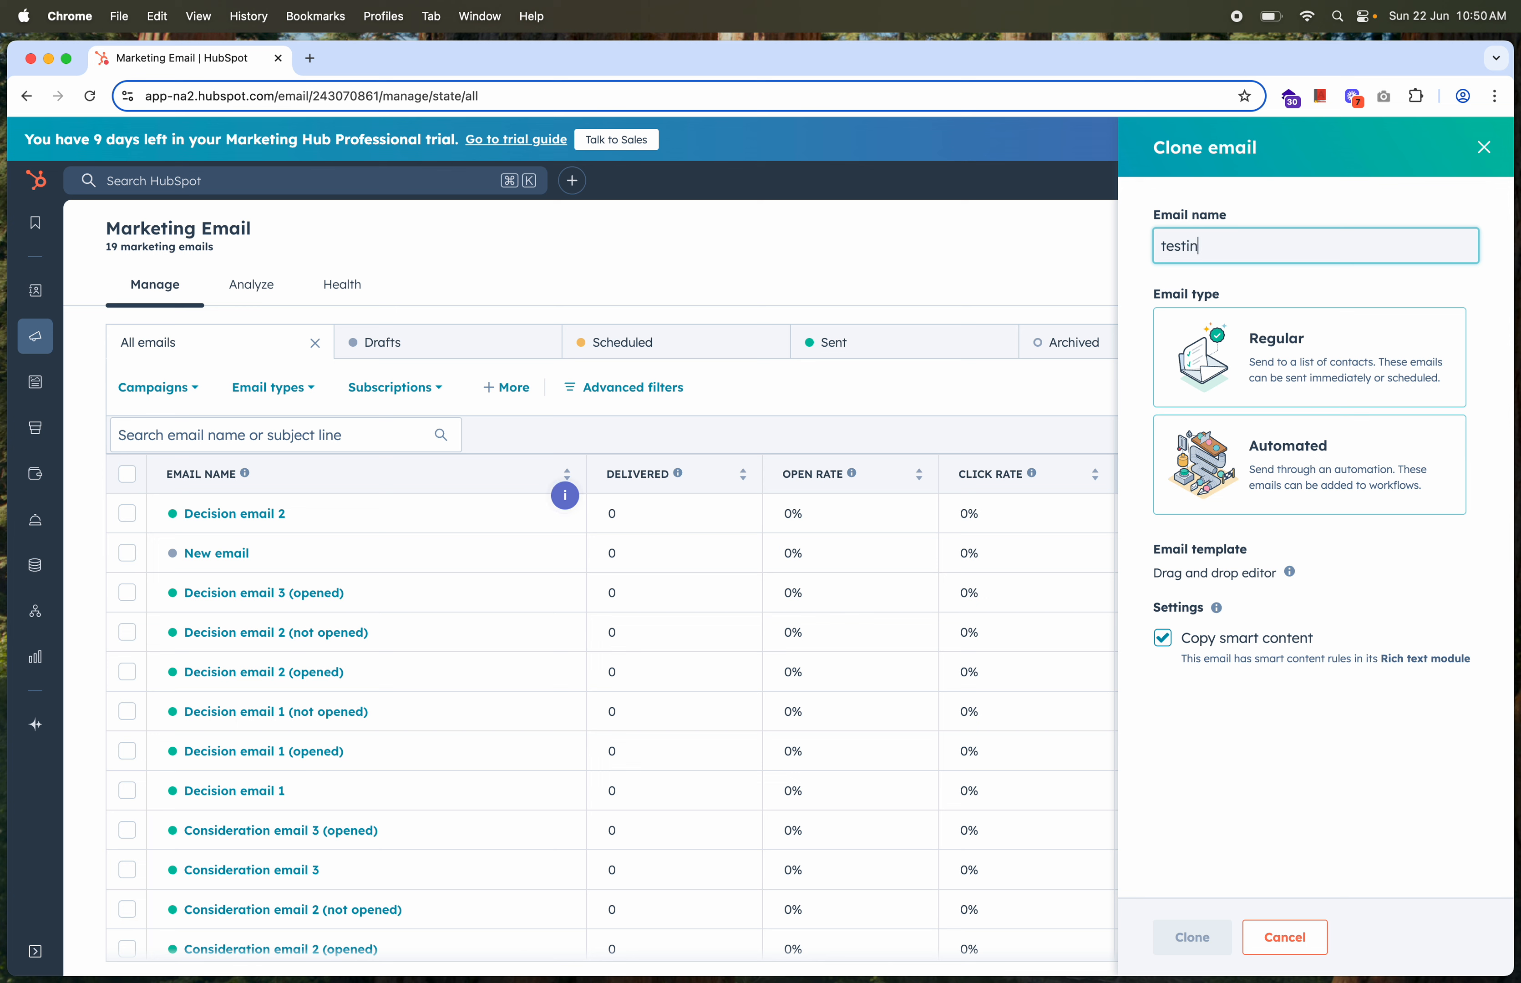
type("g version")
left_click(1276, 395)
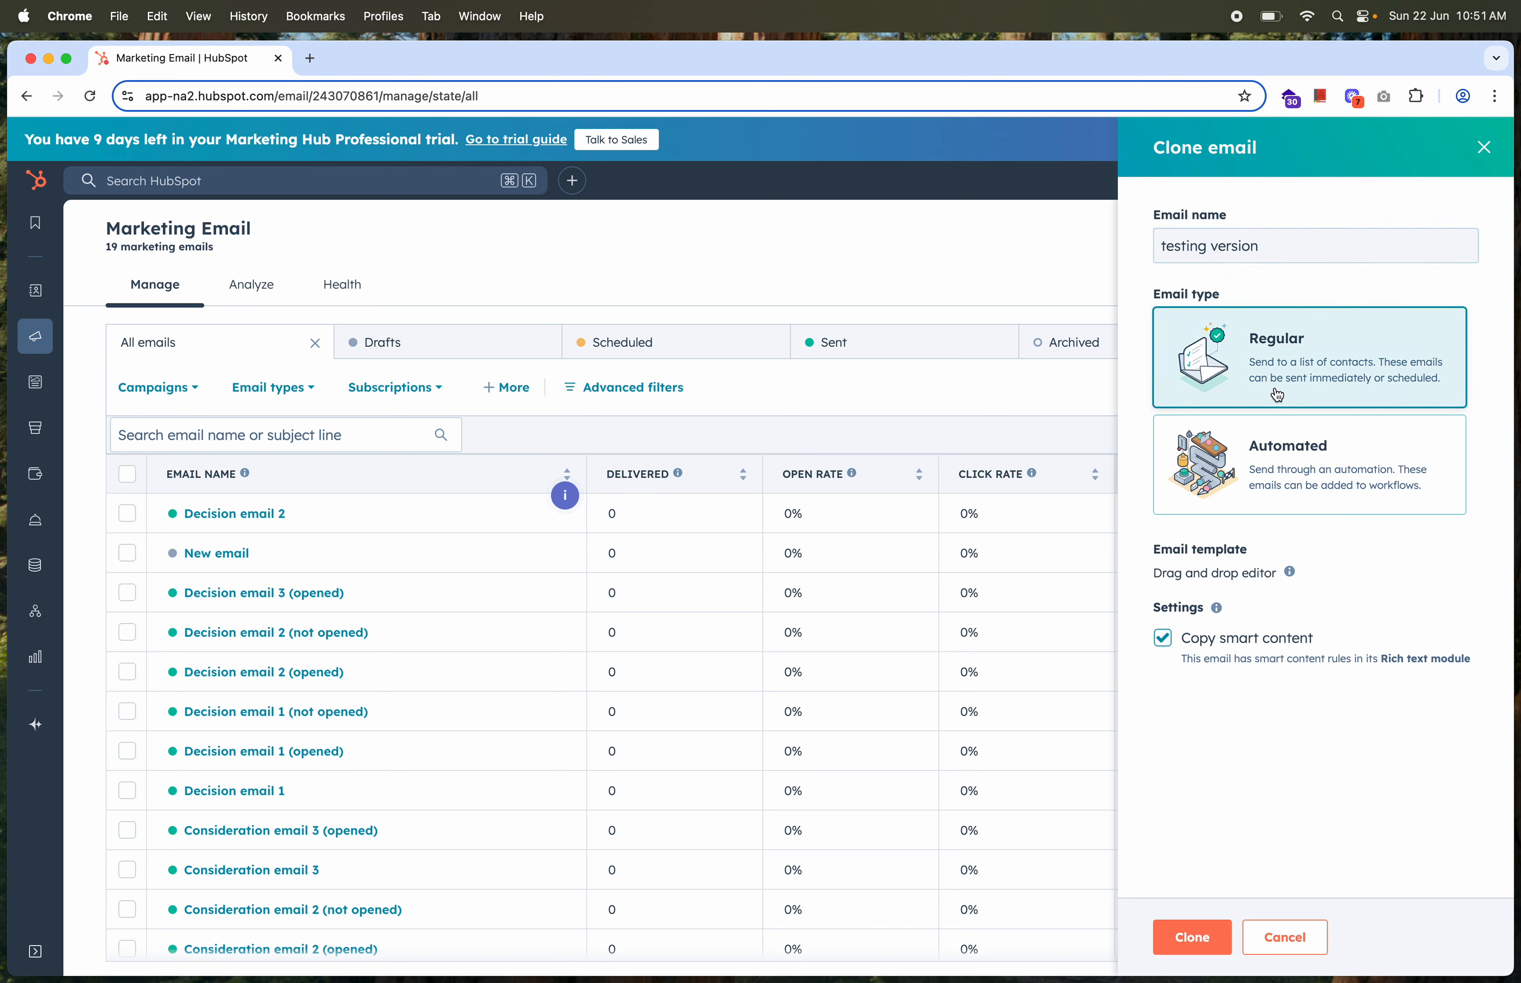
left_click(1201, 939)
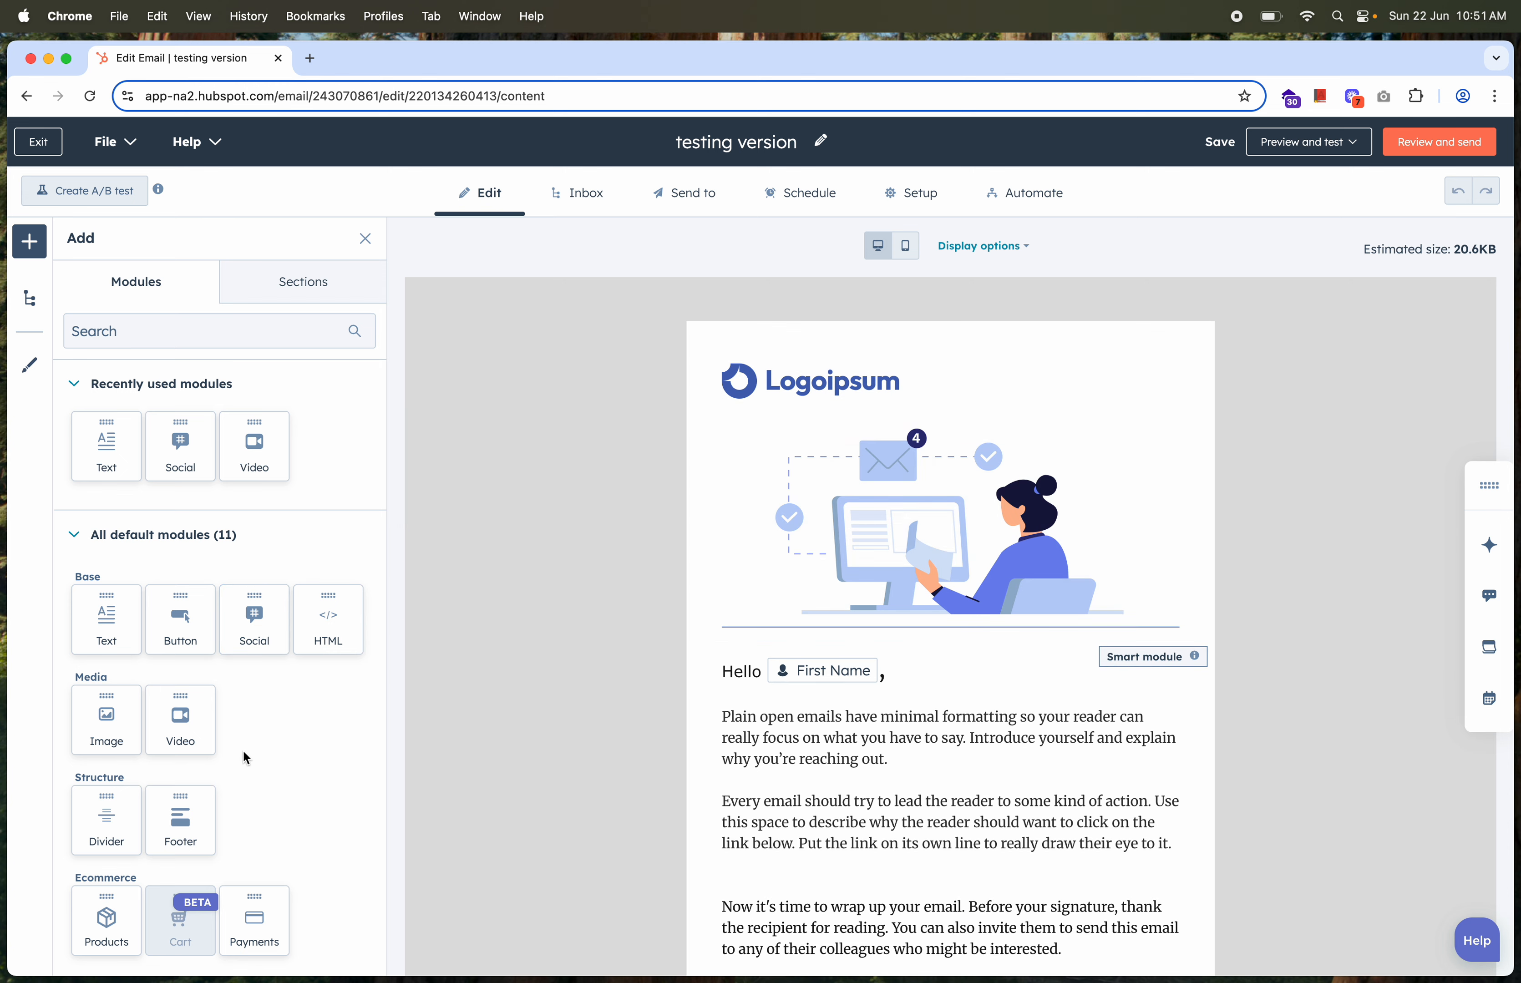
Add an Image module between the divider and the greeting text, leaving it without a selected image.
left_click_drag(119, 728, 850, 654)
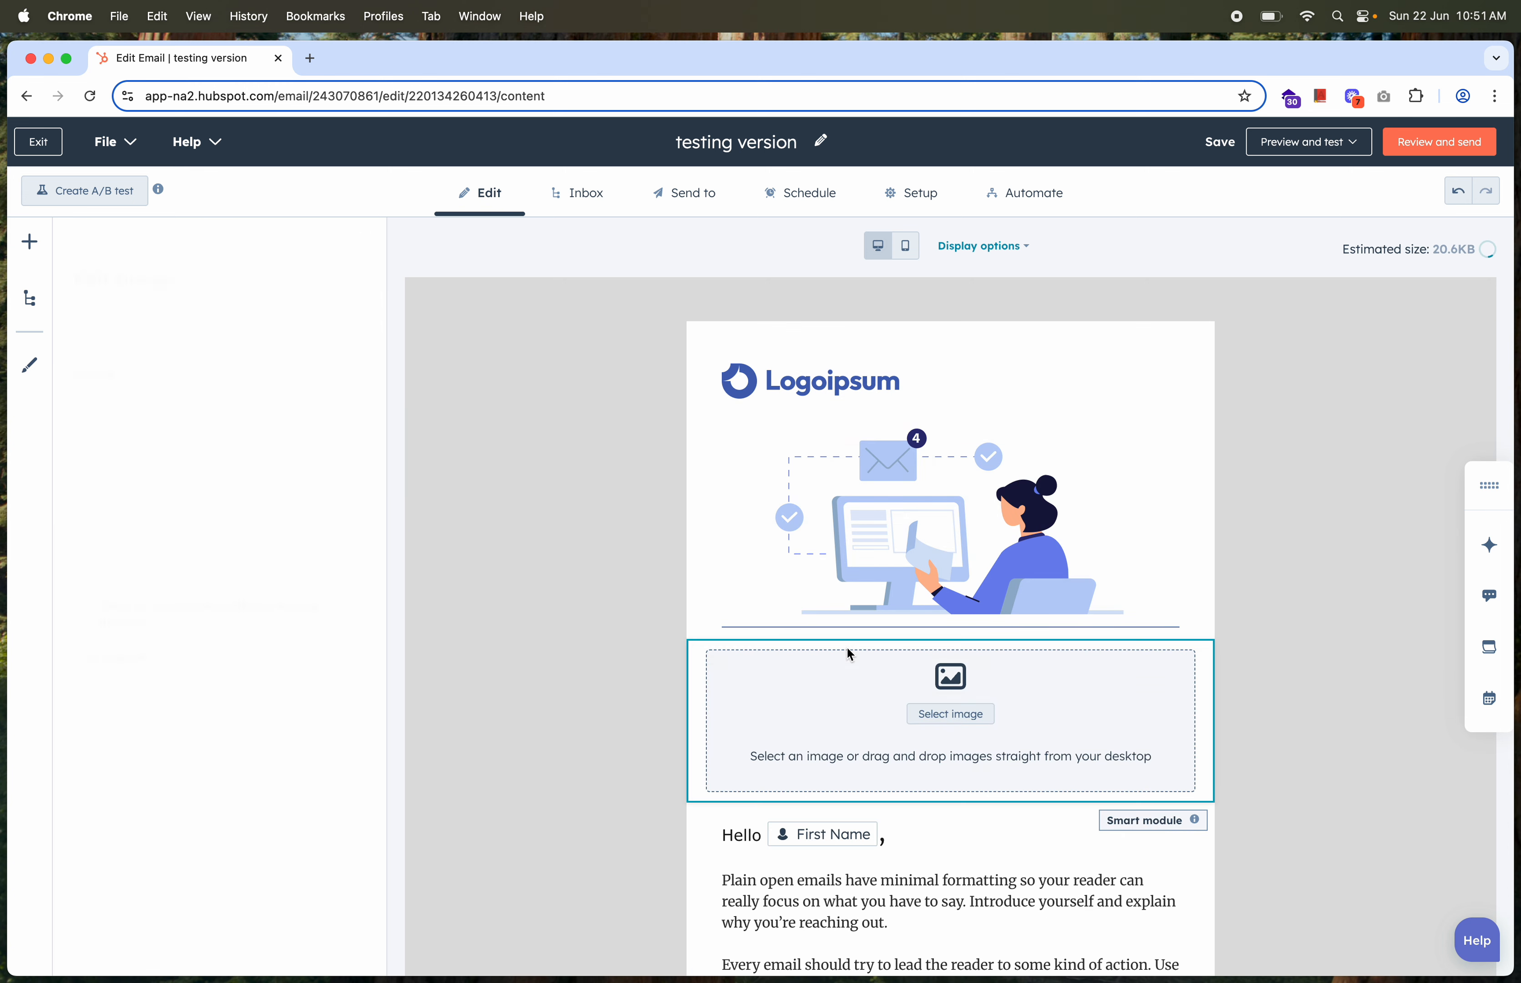
left_click(950, 714)
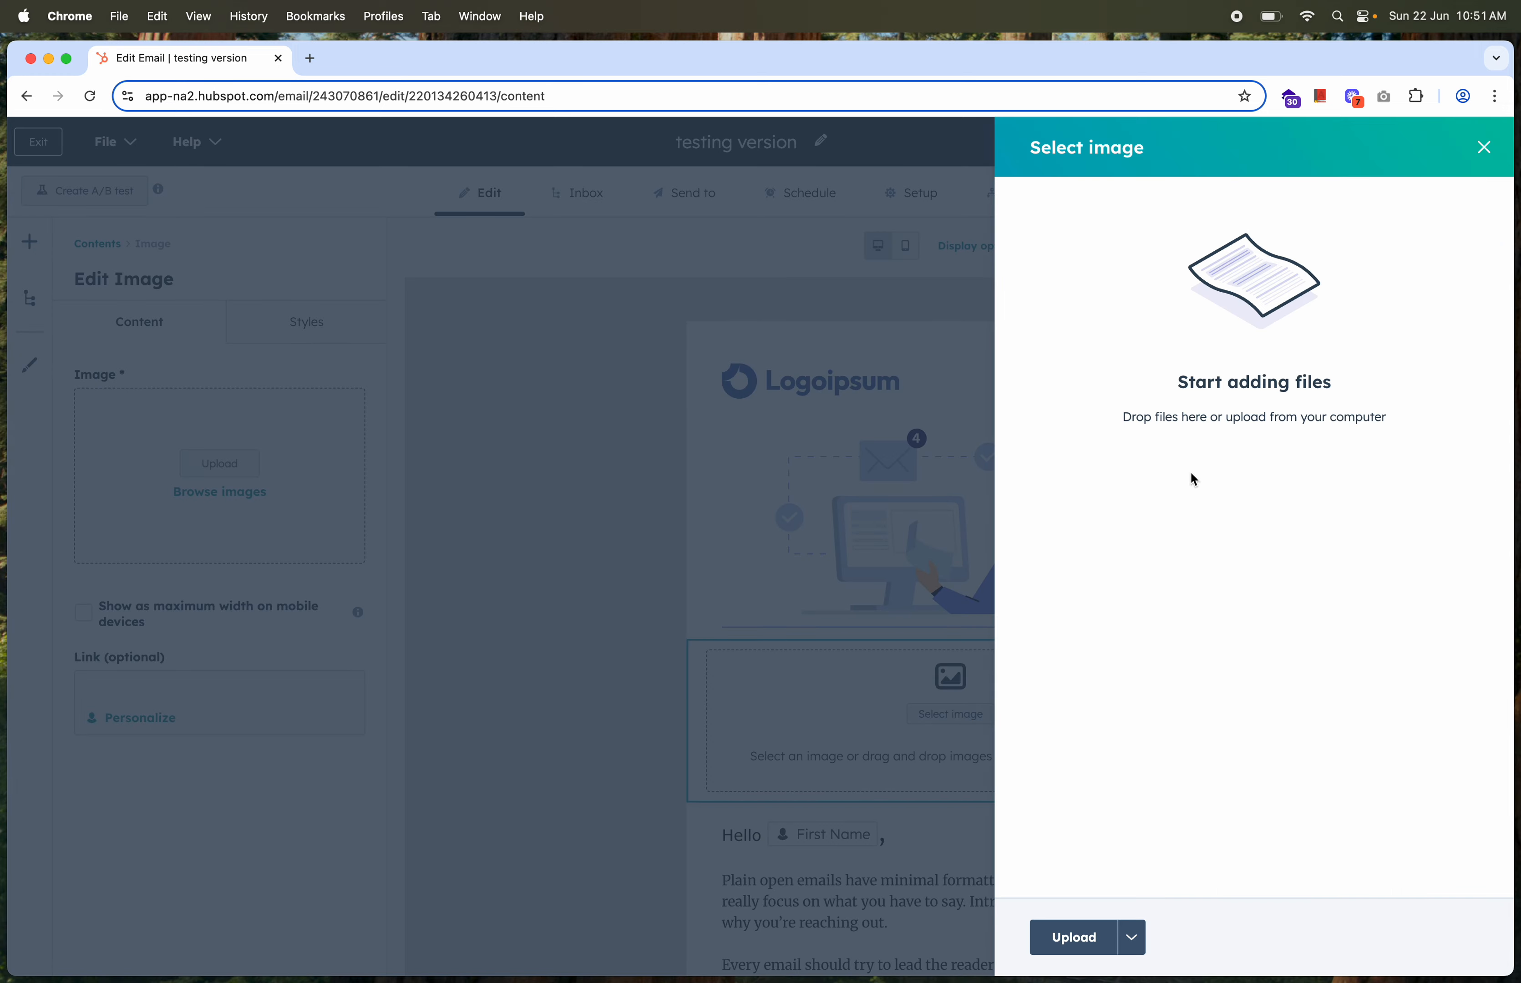
left_click(1484, 148)
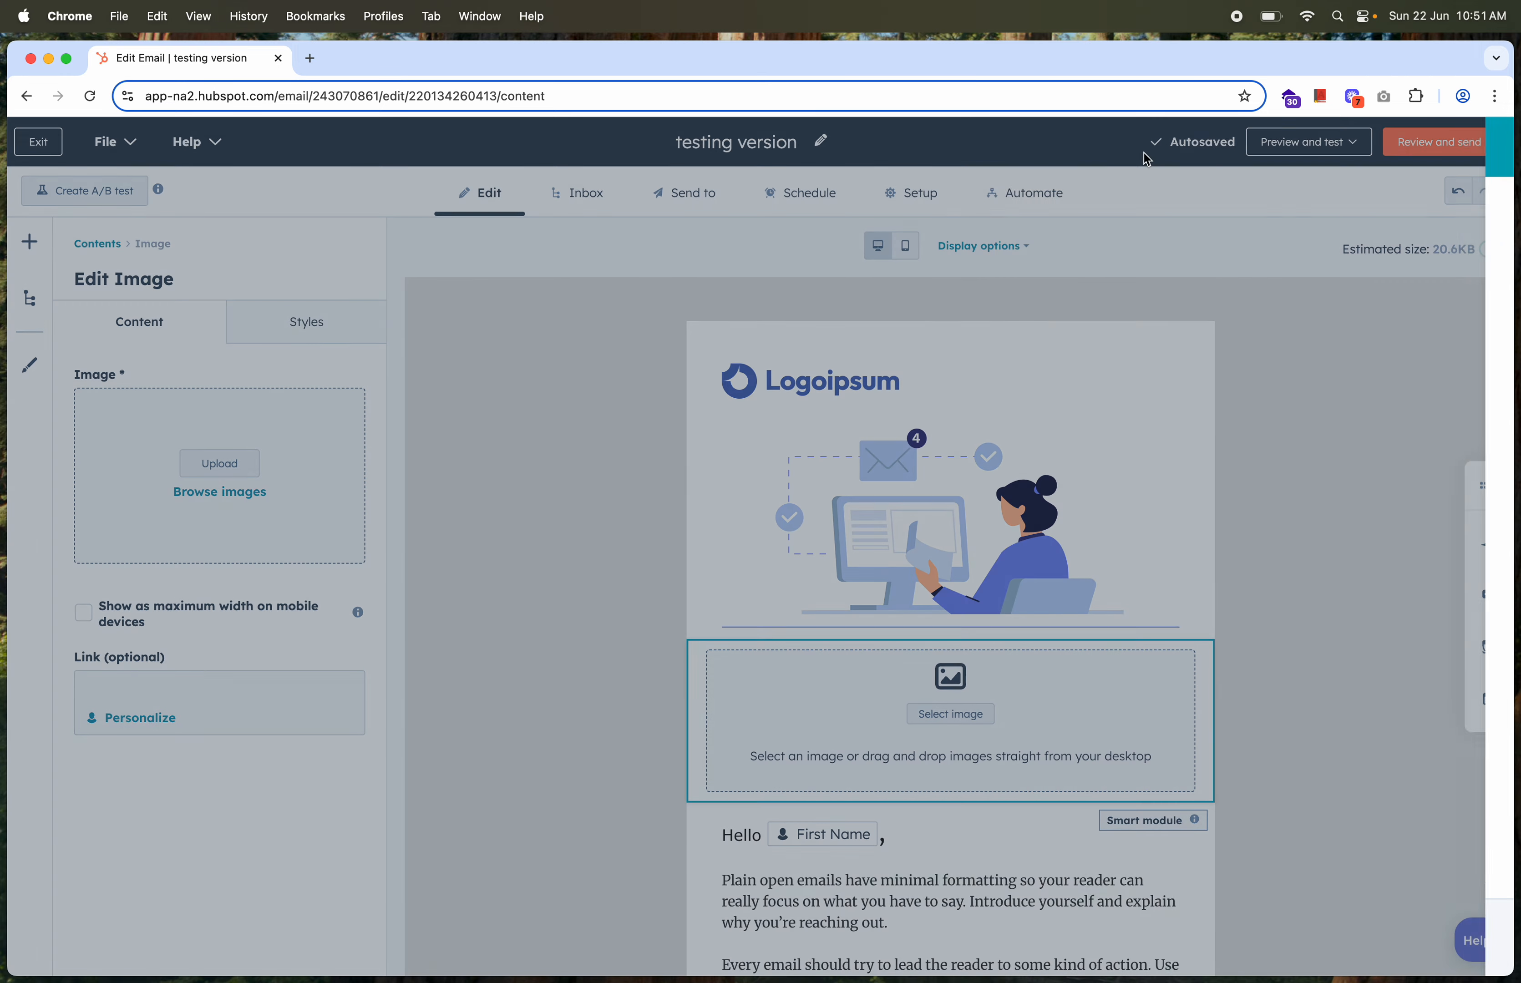
left_click(97, 244)
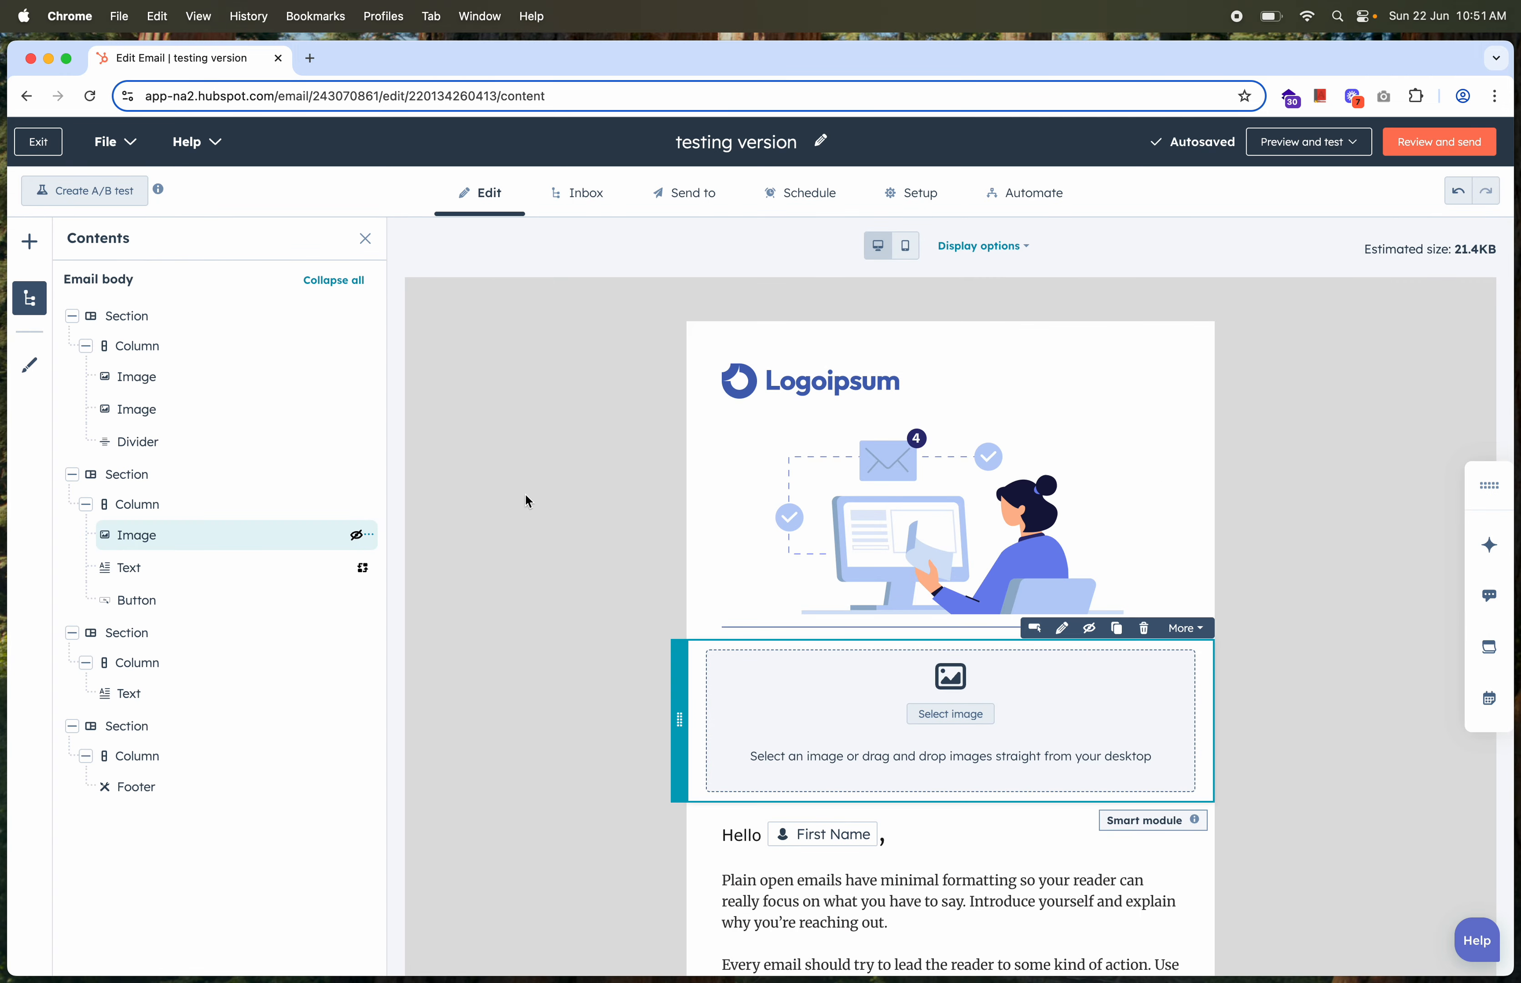
scroll(866, 859, "down", 3)
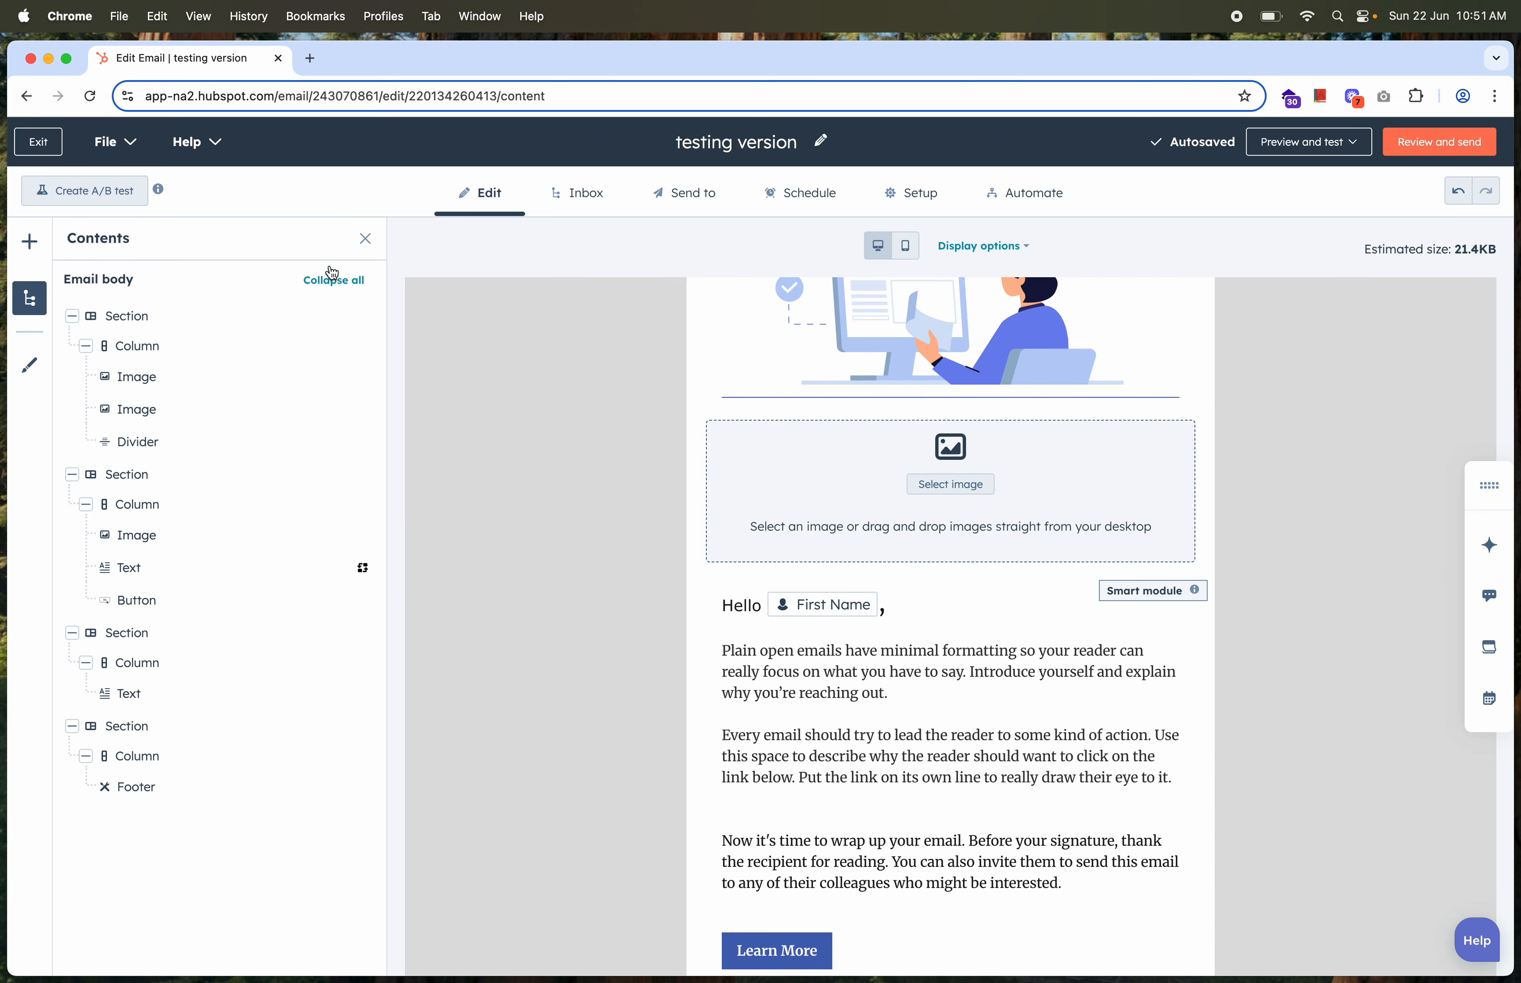
left_click(365, 239)
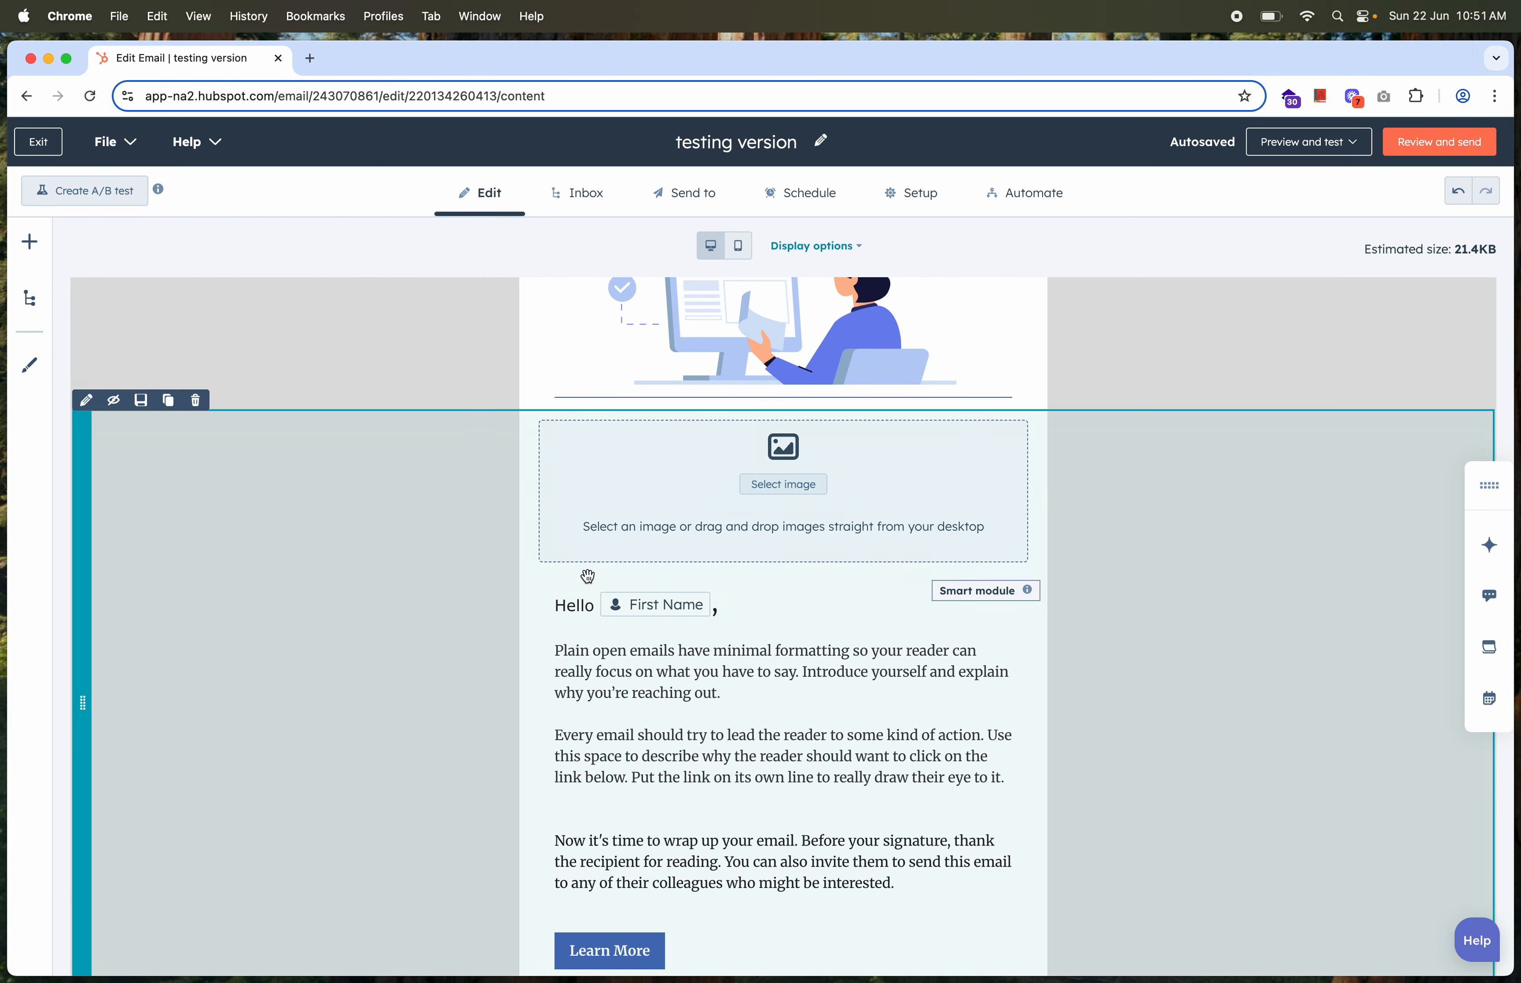
Add a Text module between the empty image placeholder and the greeting text.
left_click(713, 649)
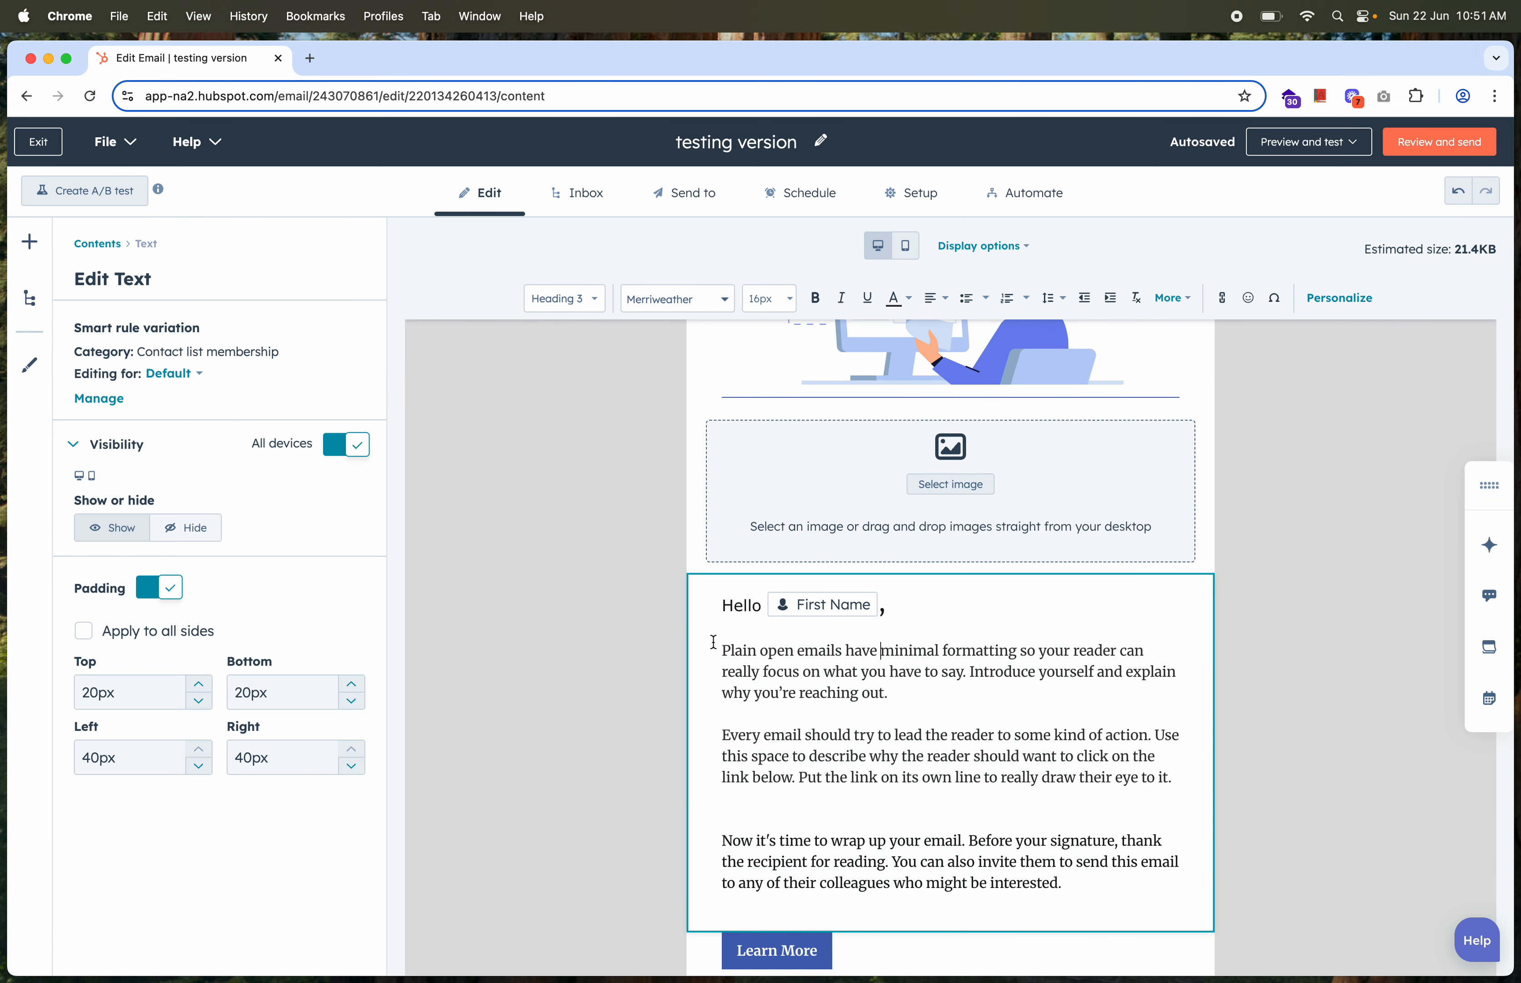
left_click(30, 242)
left_click_drag(180, 451, 878, 572)
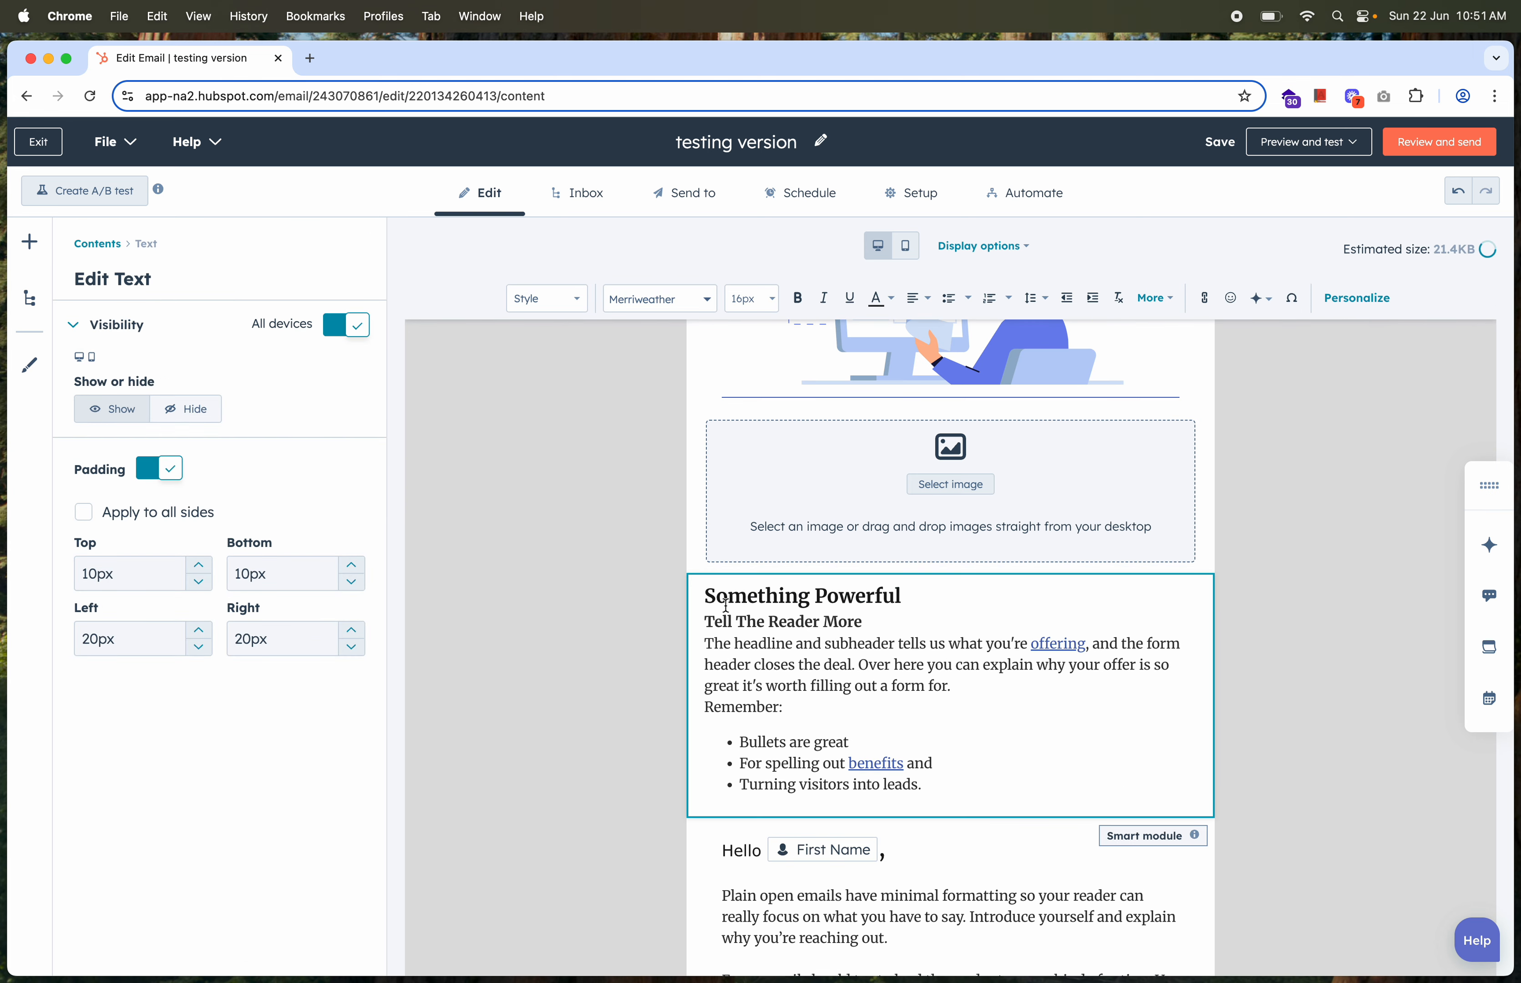
left_click(102, 246)
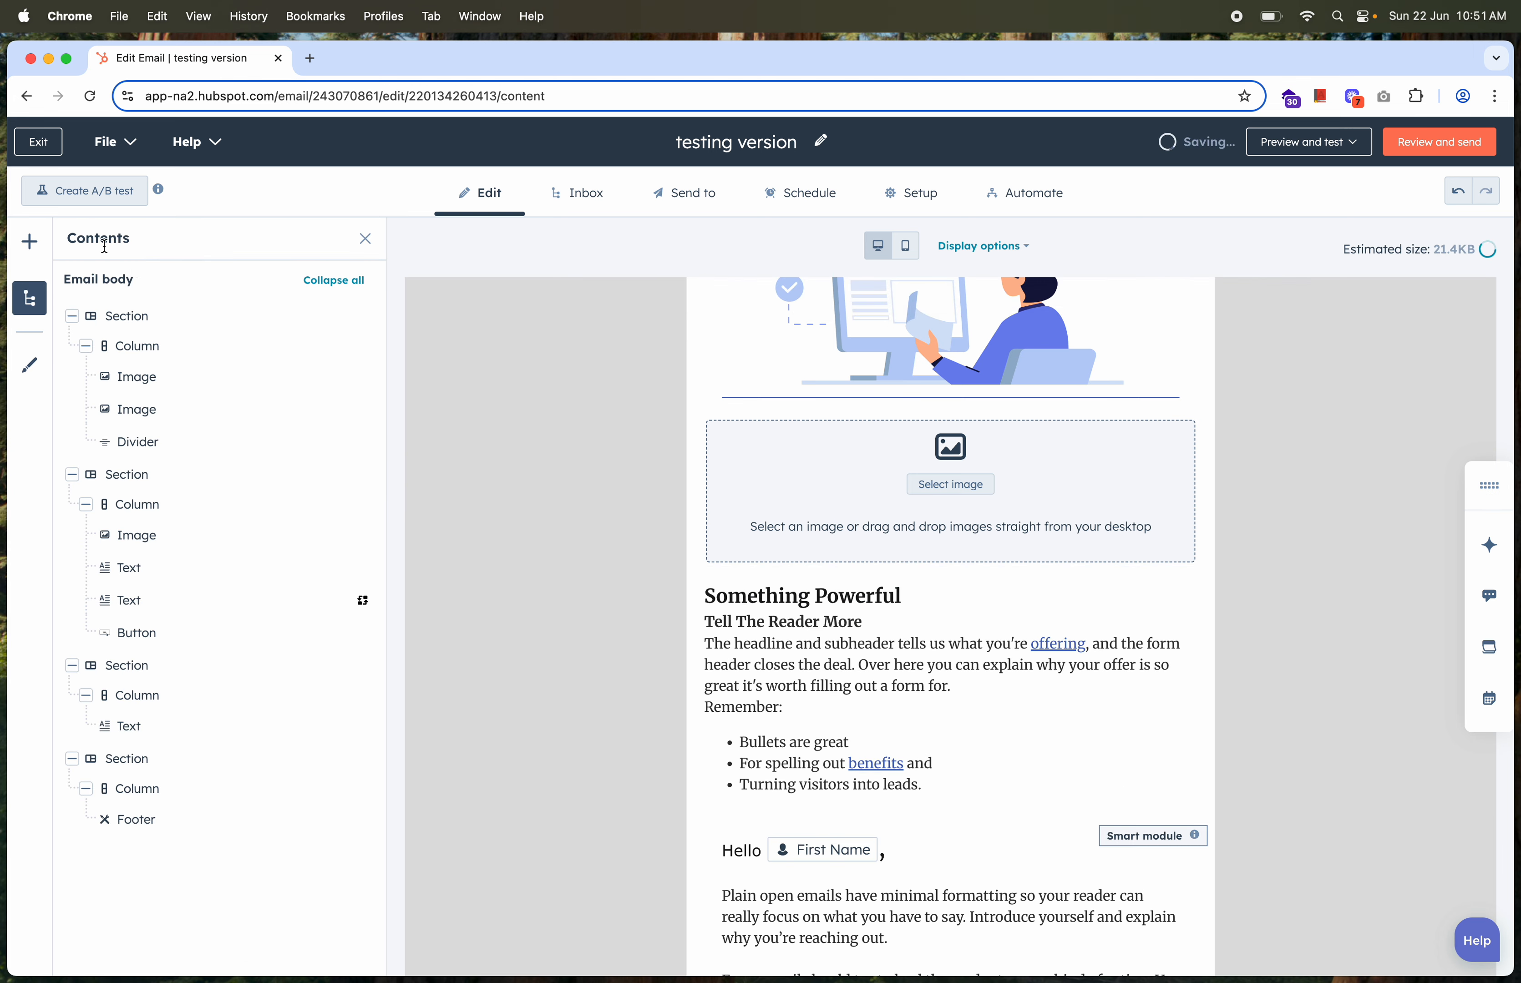
Add a Footer module directly below the image placeholder, try its Custom display, and set the display back to Default.
left_click(29, 242)
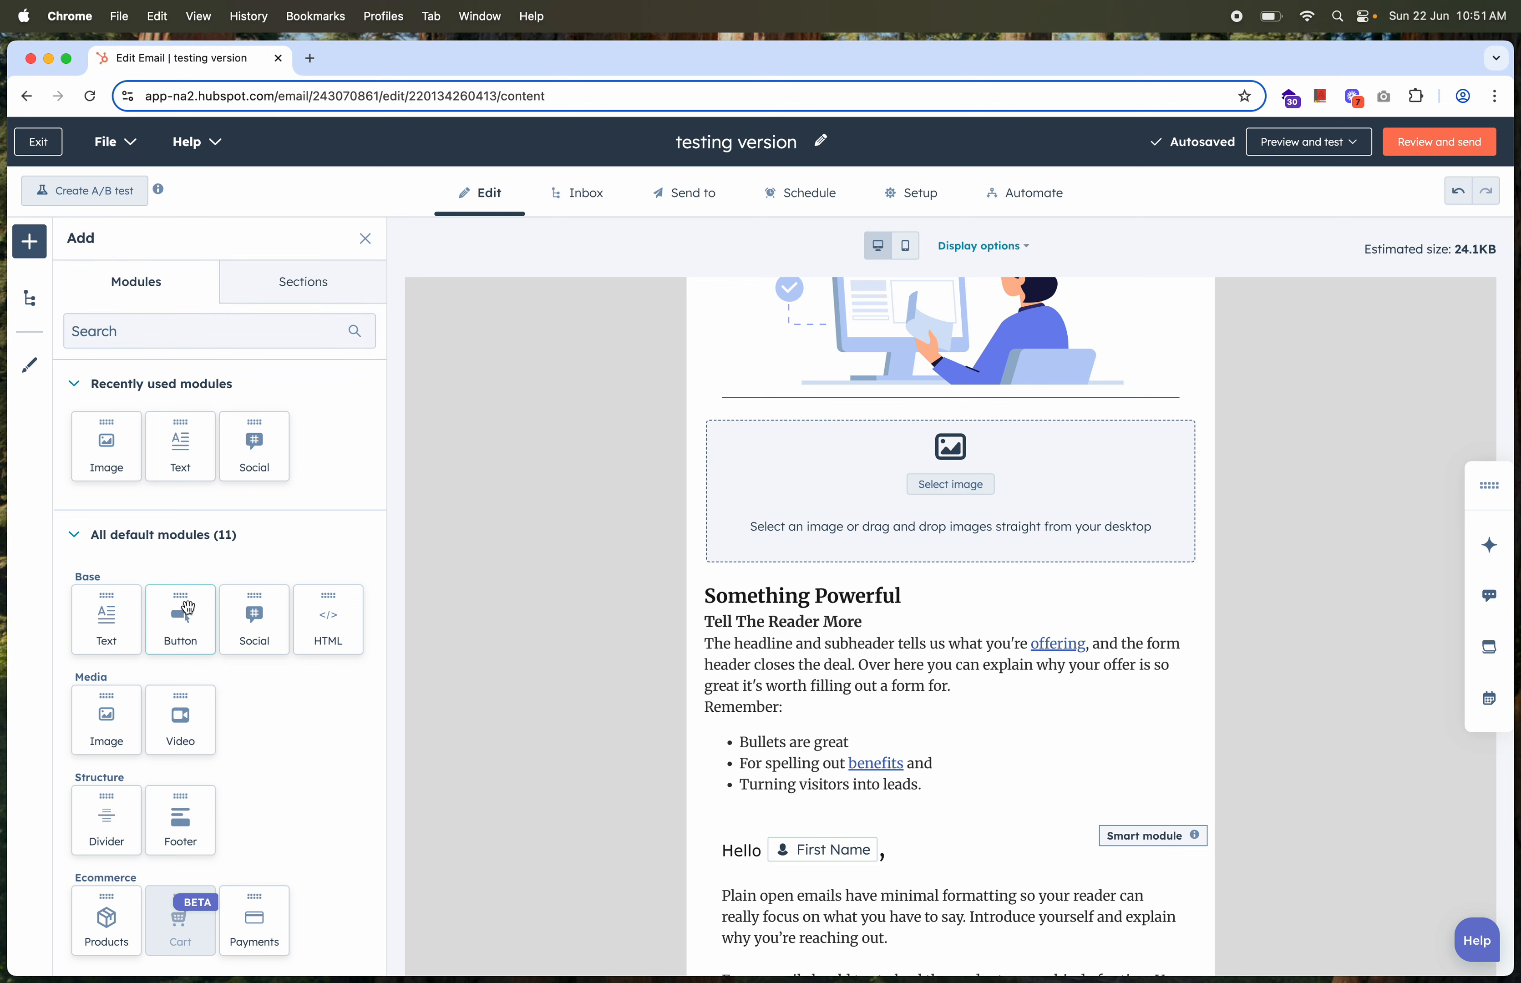
scroll(187, 607, "down", 3)
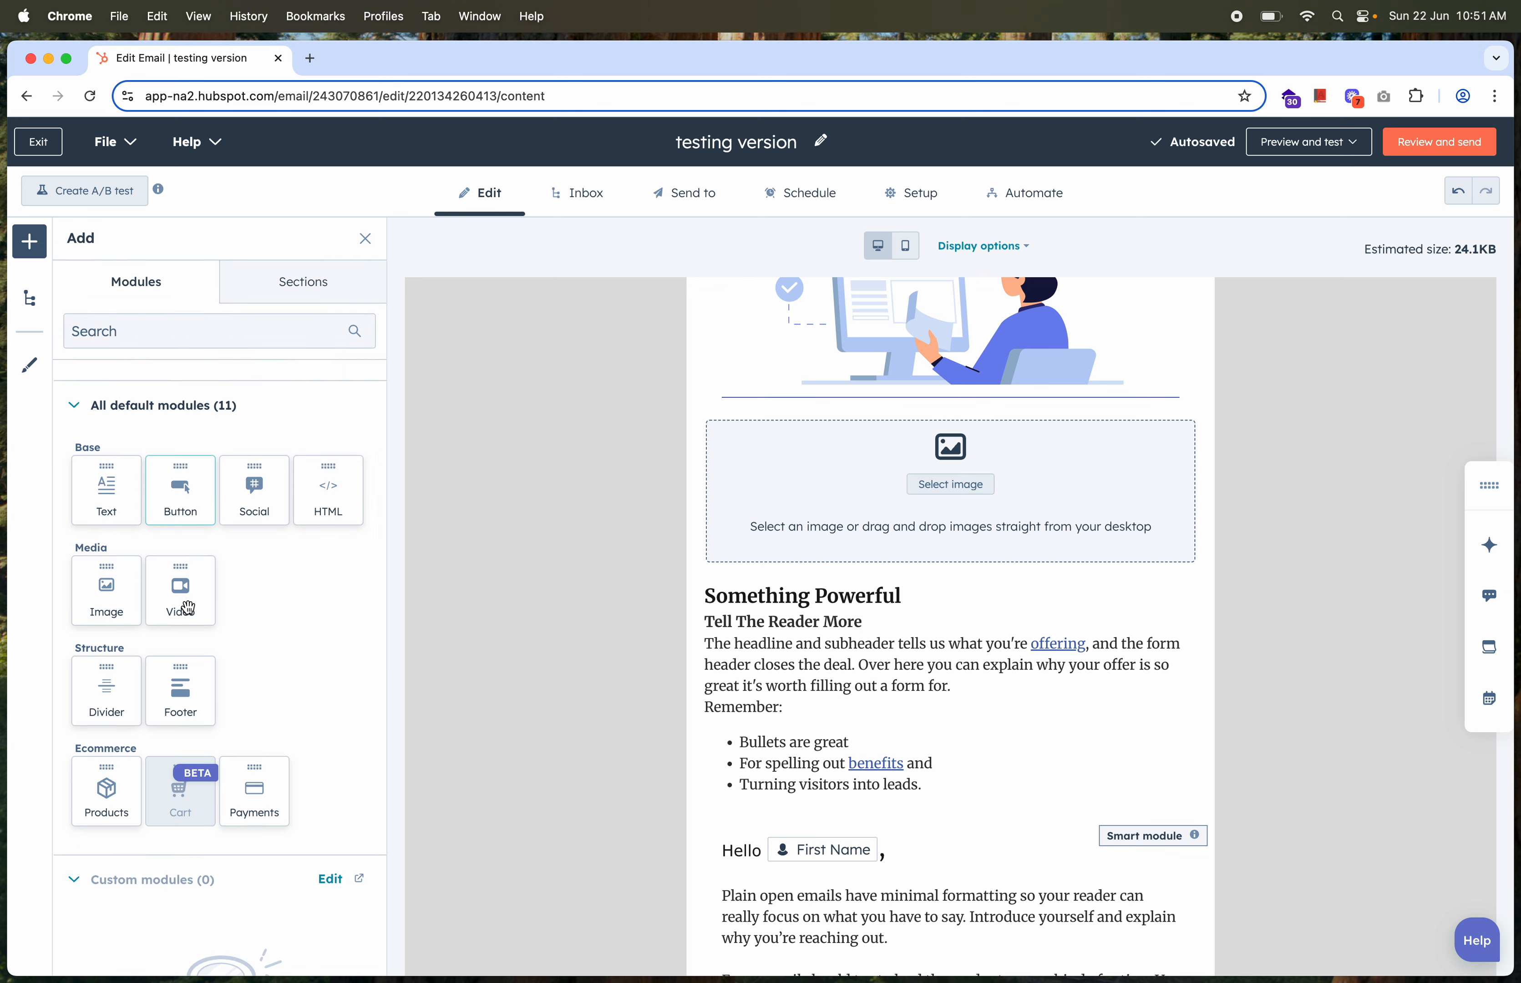
left_click_drag(181, 690, 885, 562)
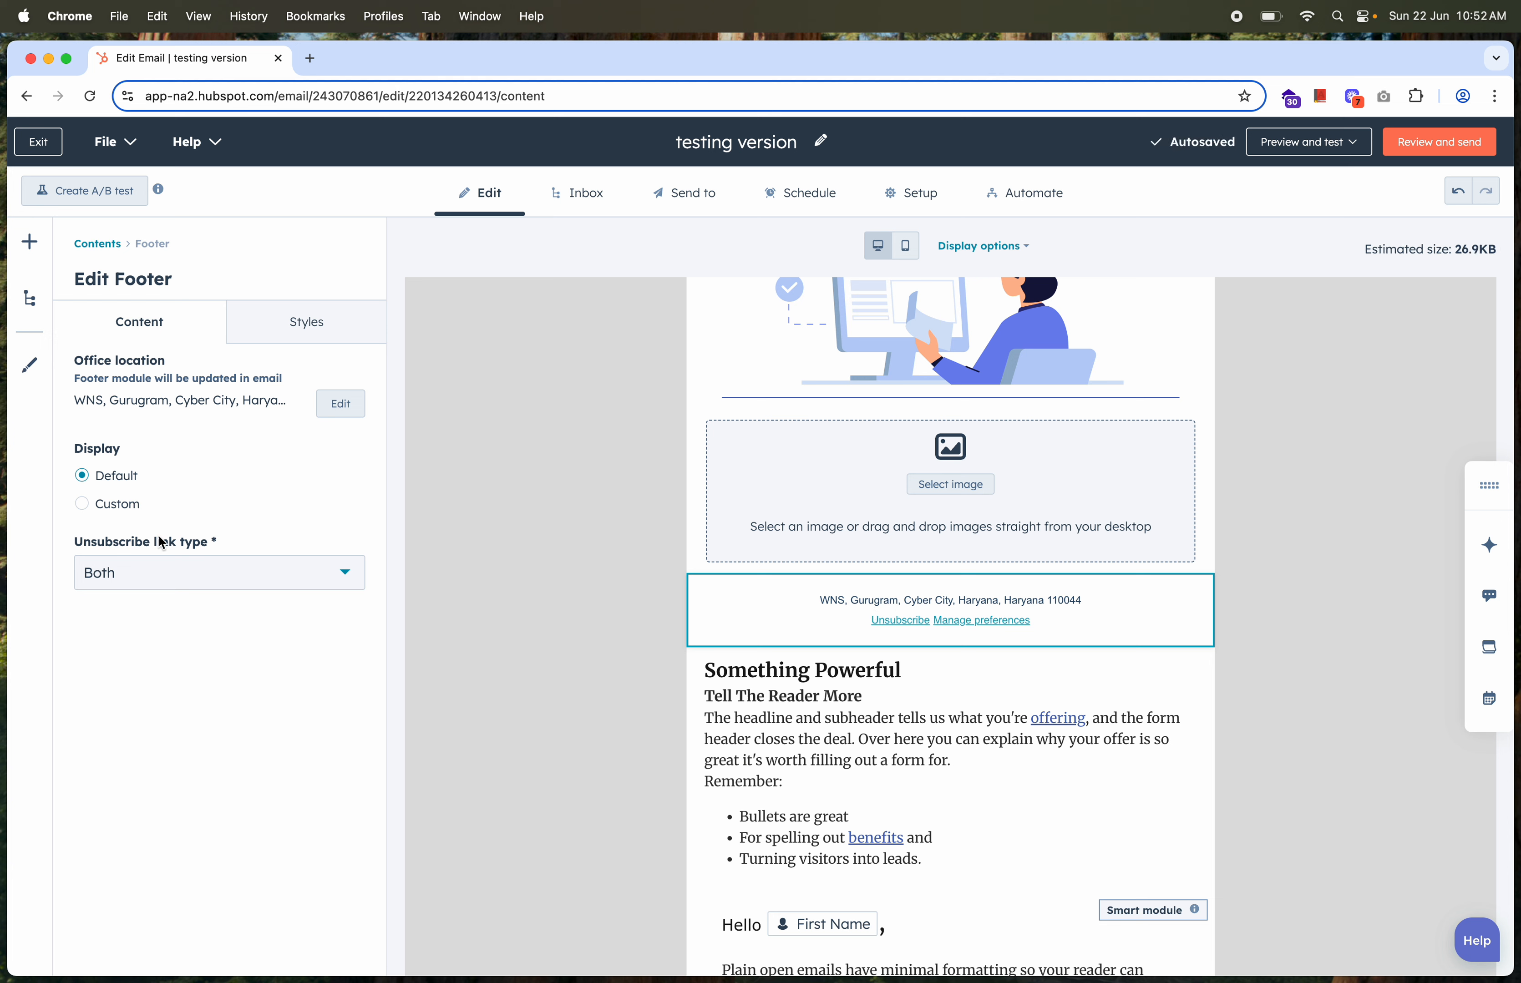
left_click(82, 504)
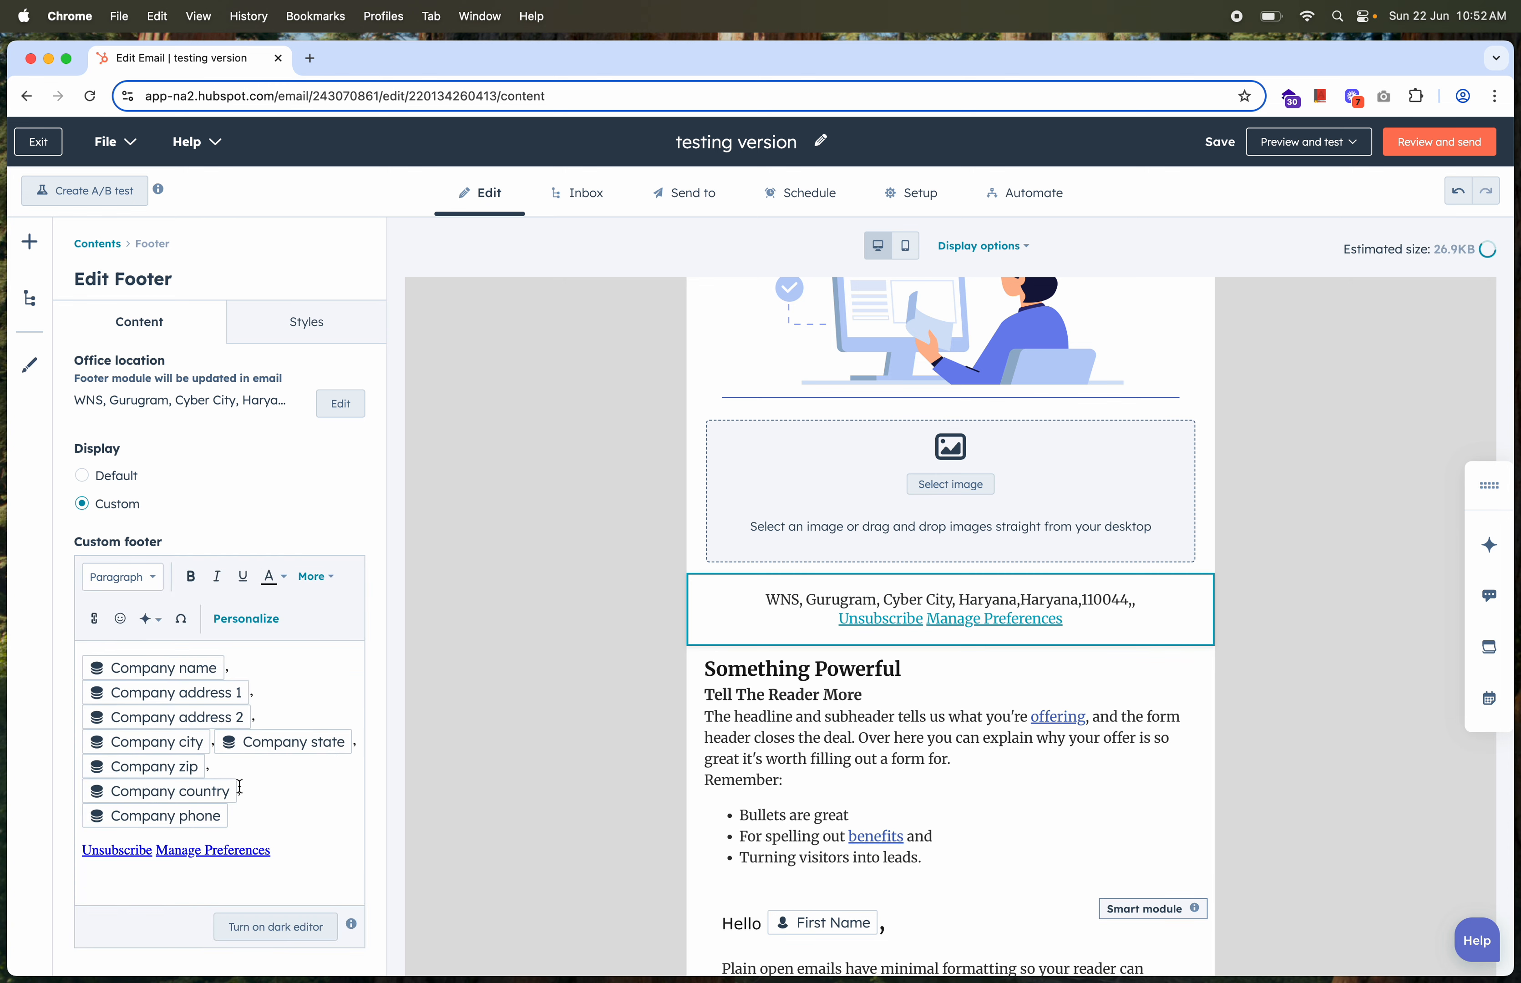
left_click(92, 475)
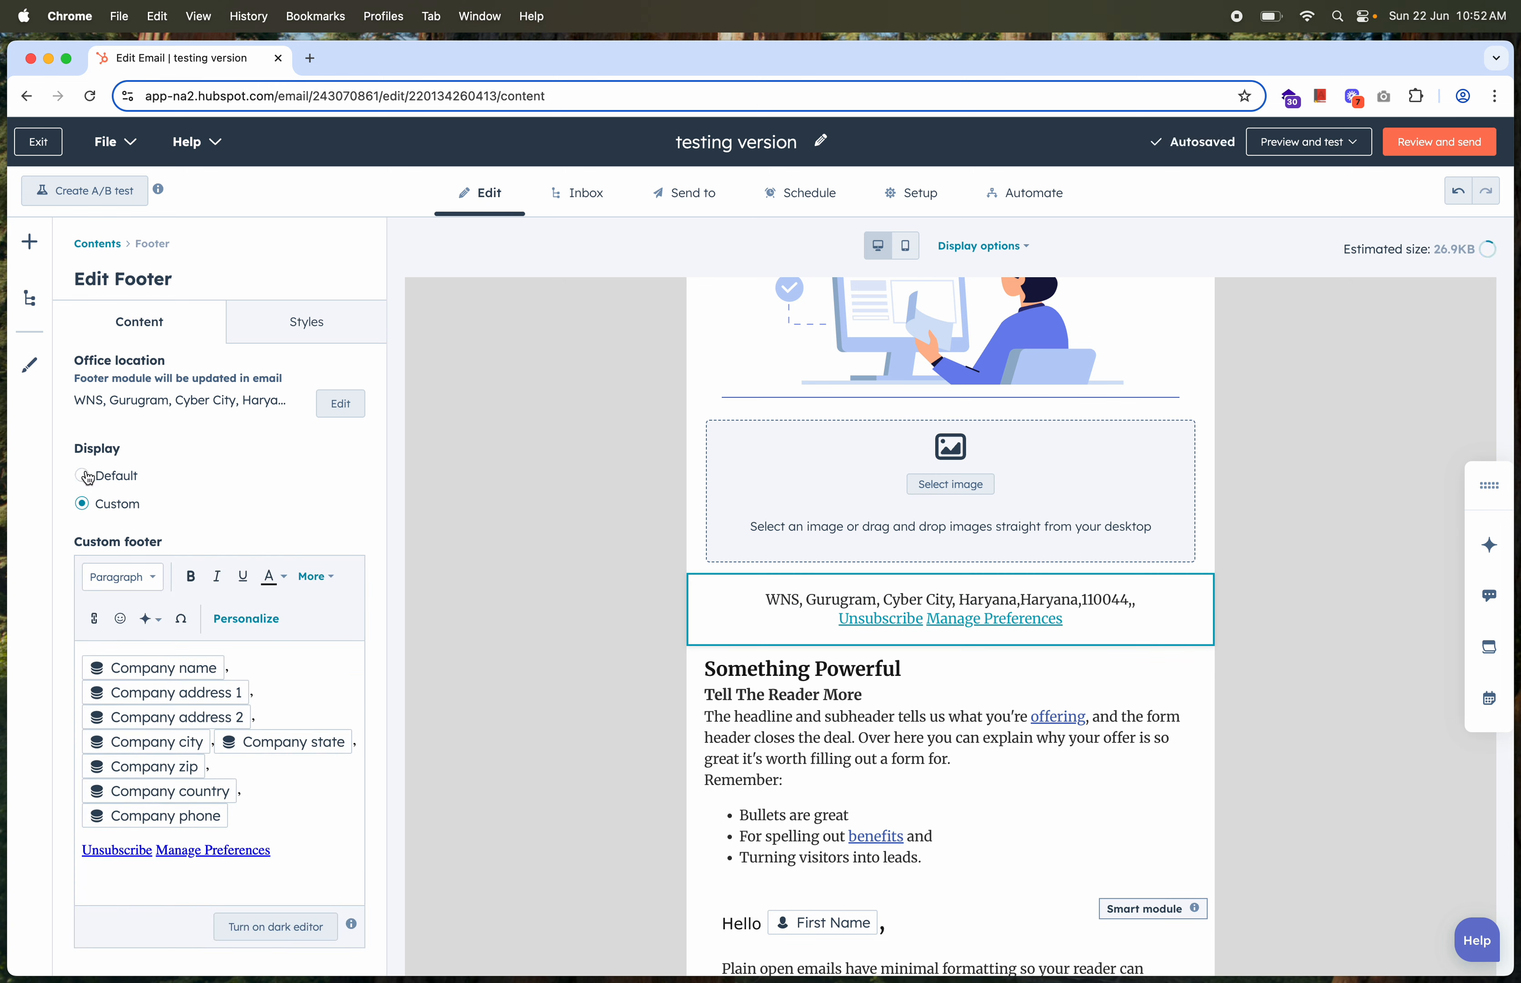
left_click(96, 244)
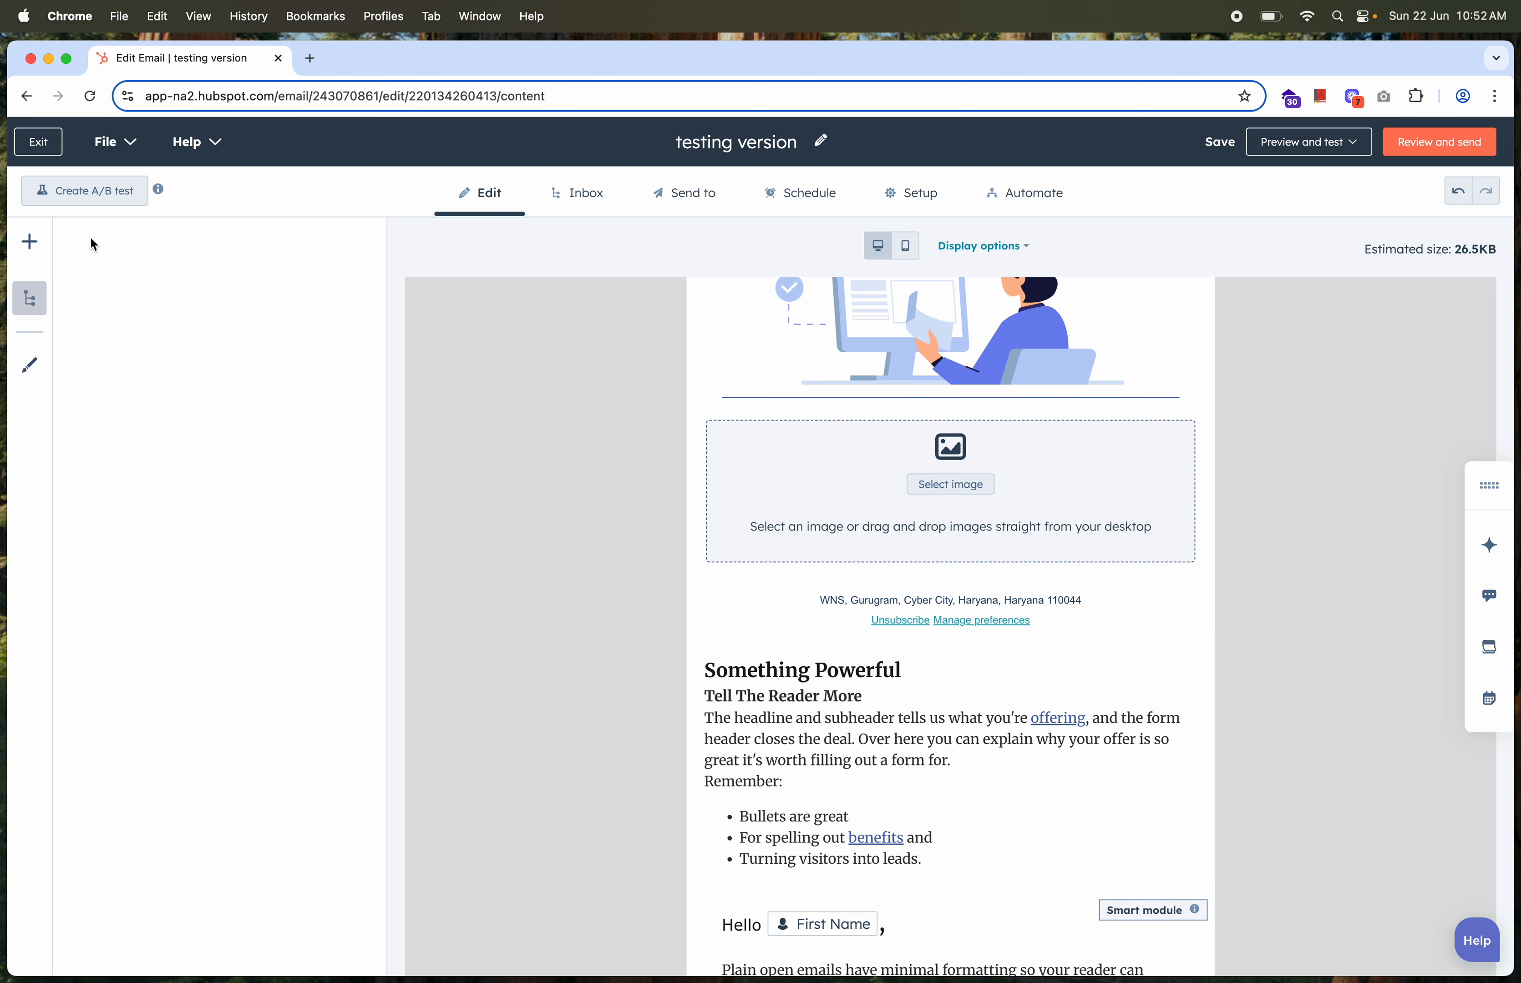
Reopen the list of modules to add, and collapse the default and recently used module groups.
left_click(30, 241)
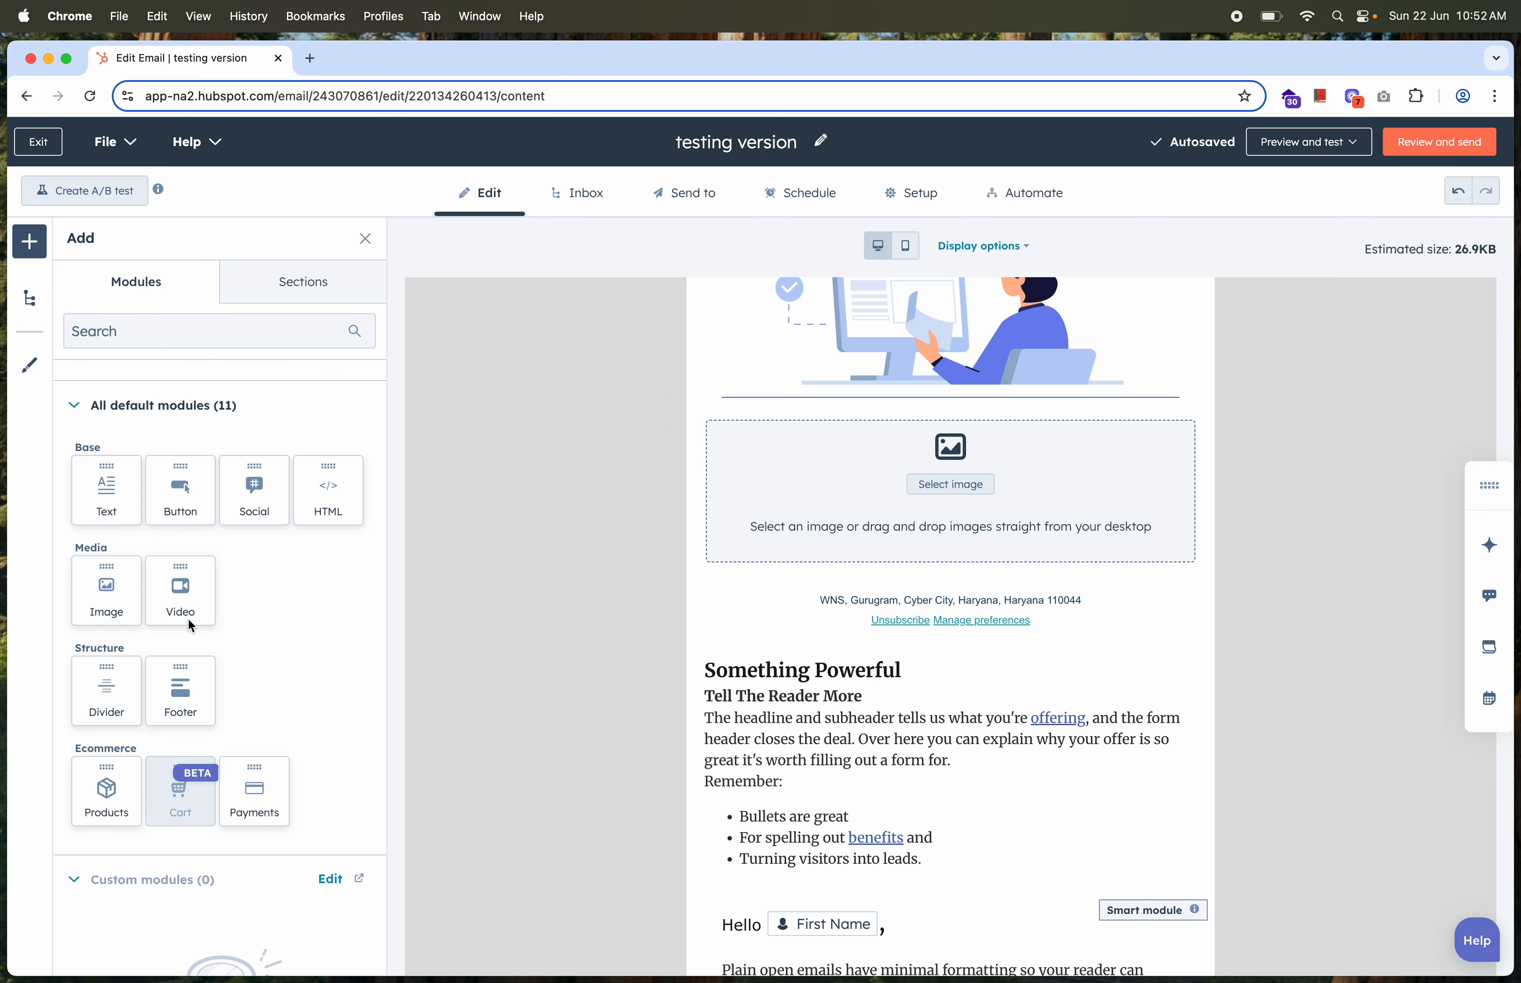
left_click(140, 413)
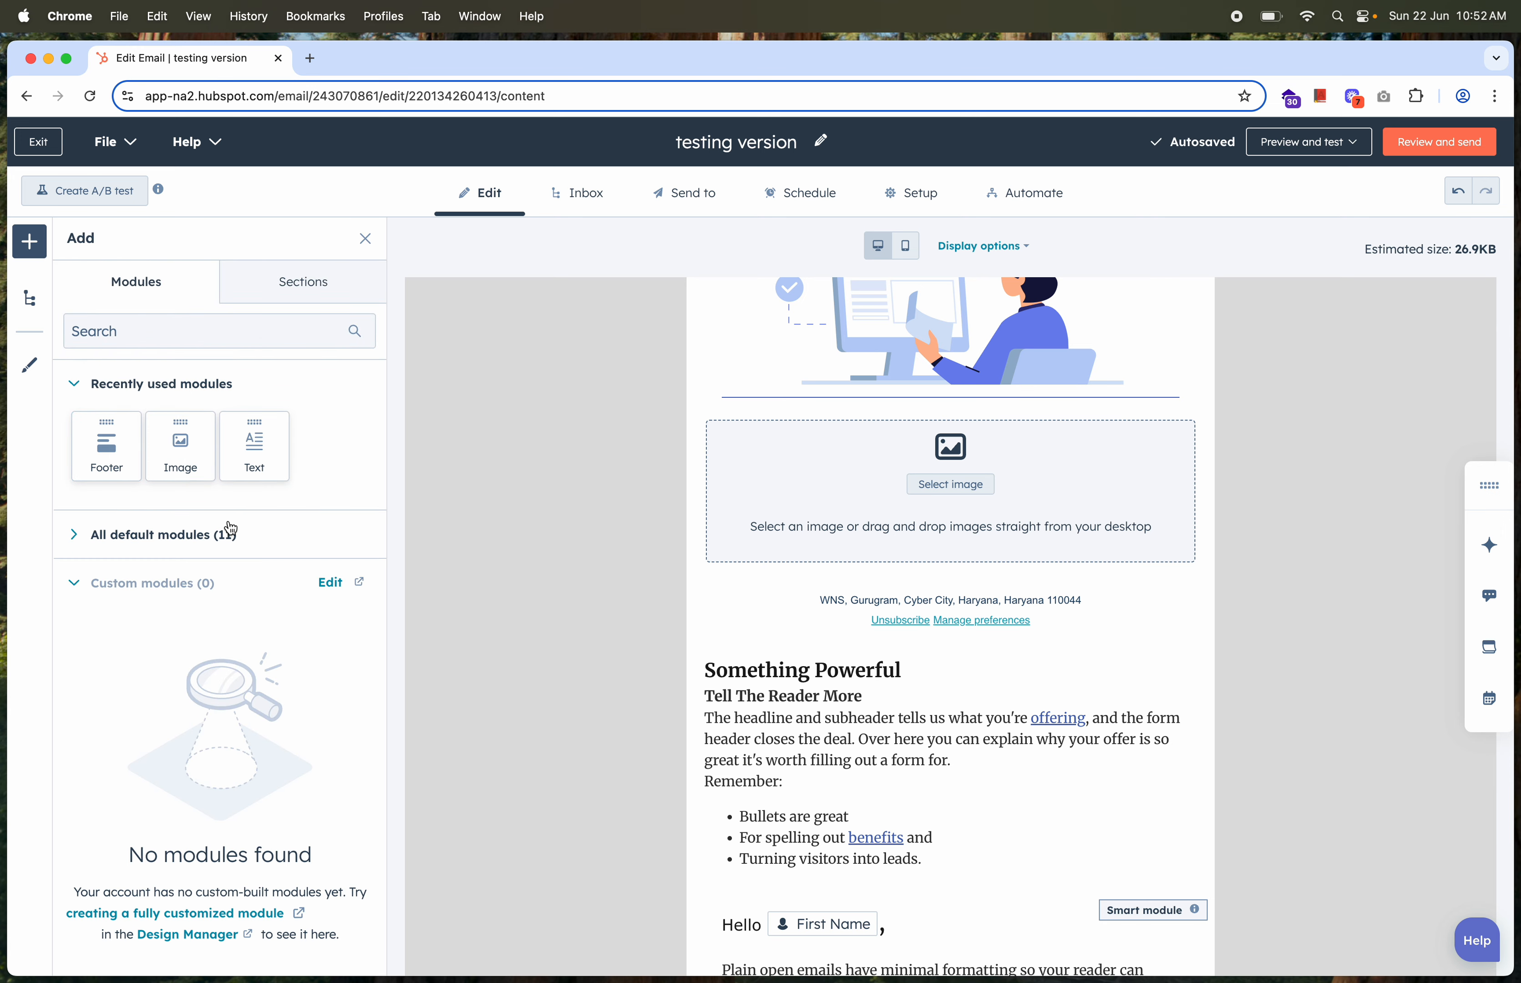
left_click(116, 392)
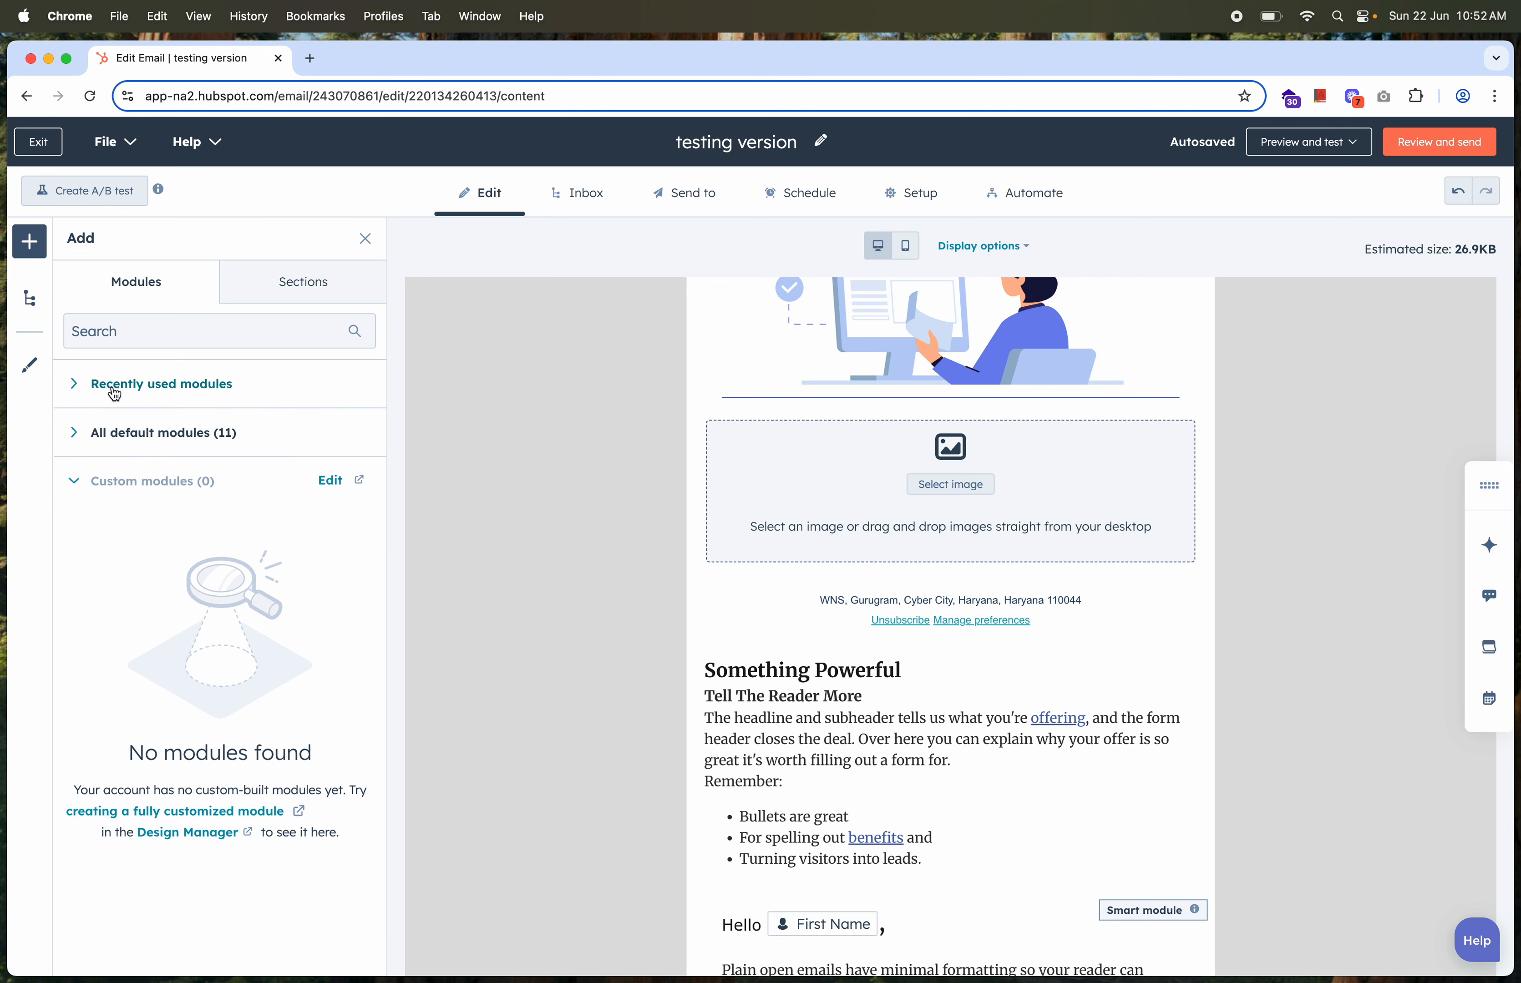
Insert a default two-column section between the divider and the empty image placeholder.
left_click(103, 391)
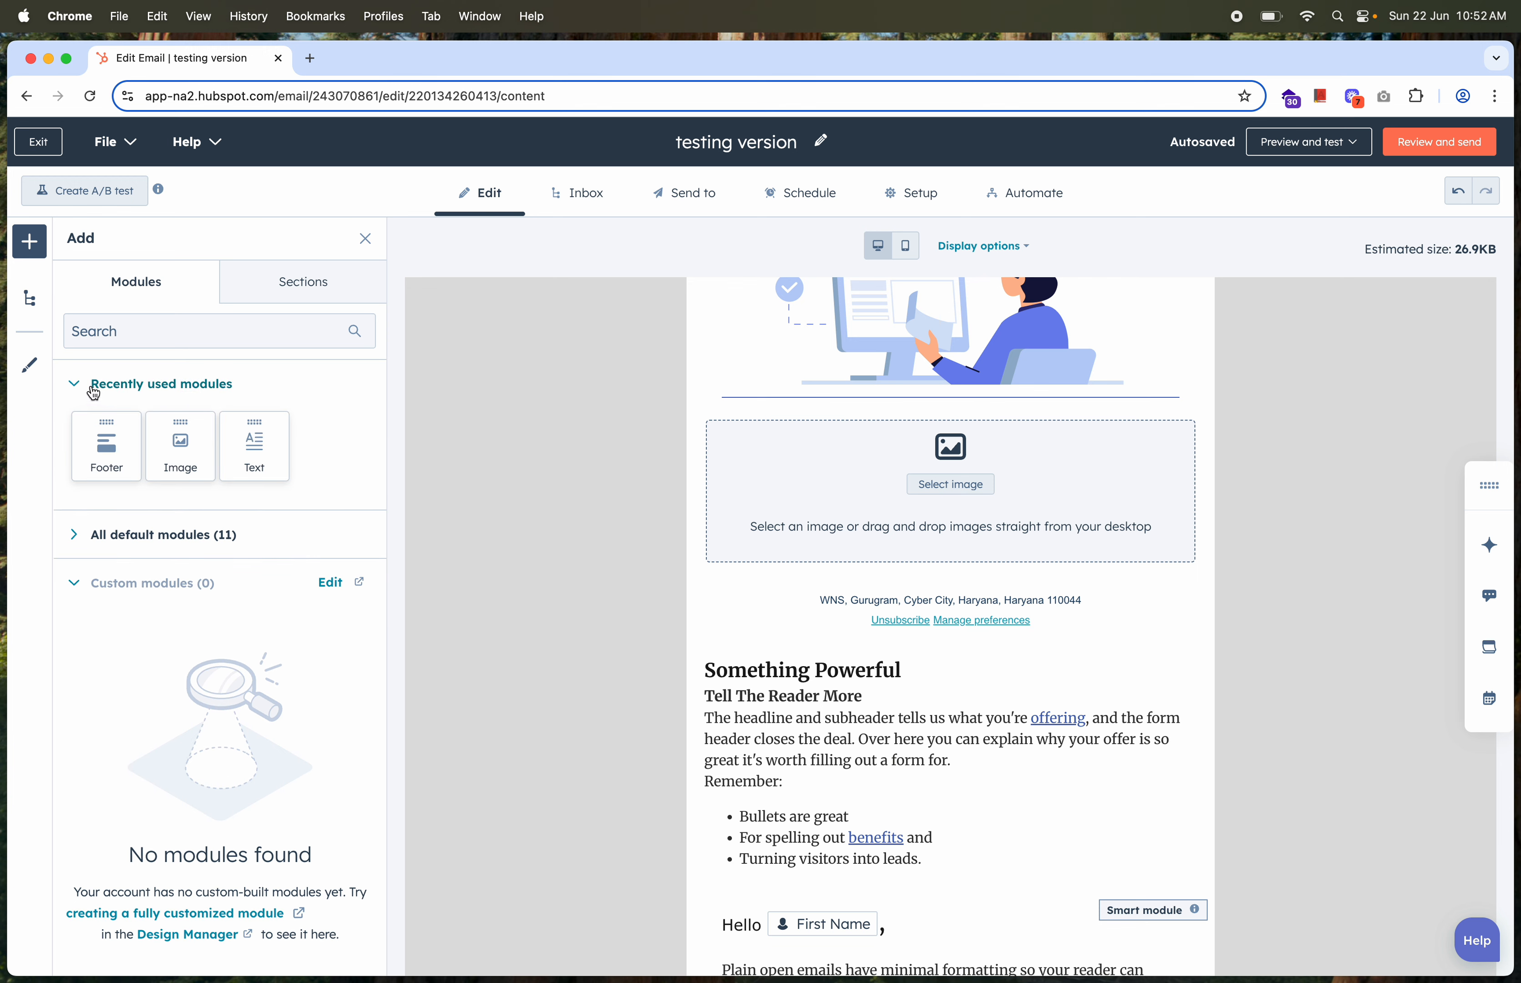
left_click(298, 301)
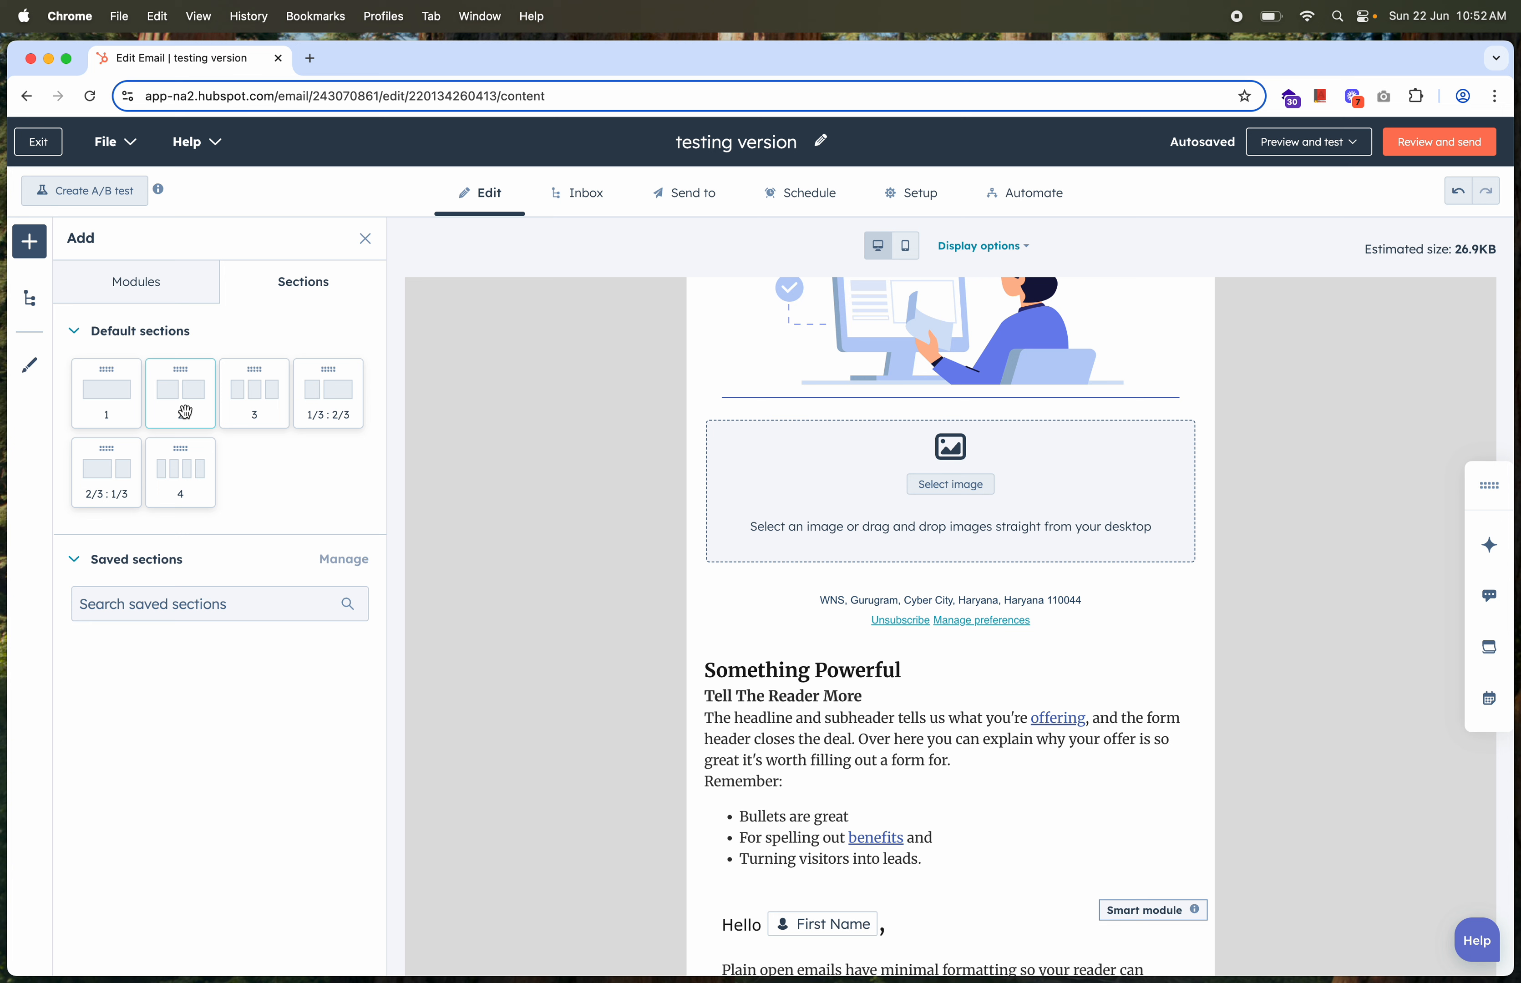
left_click_drag(185, 413, 932, 444)
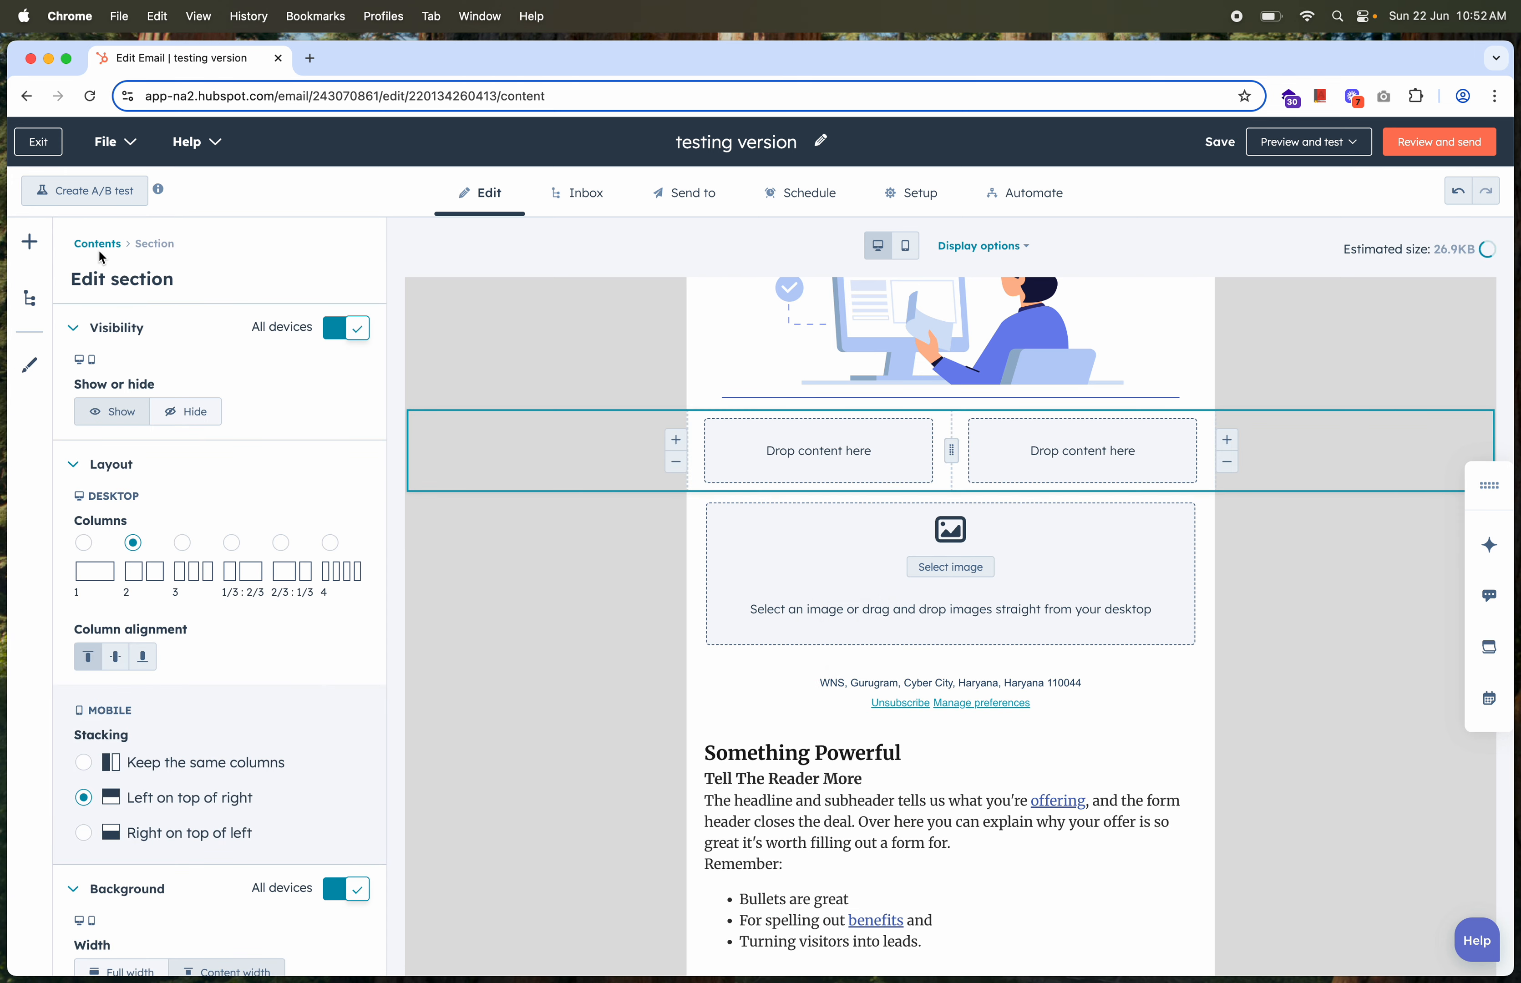
View the email's contents outline, and return to the list of modules to add.
left_click(99, 245)
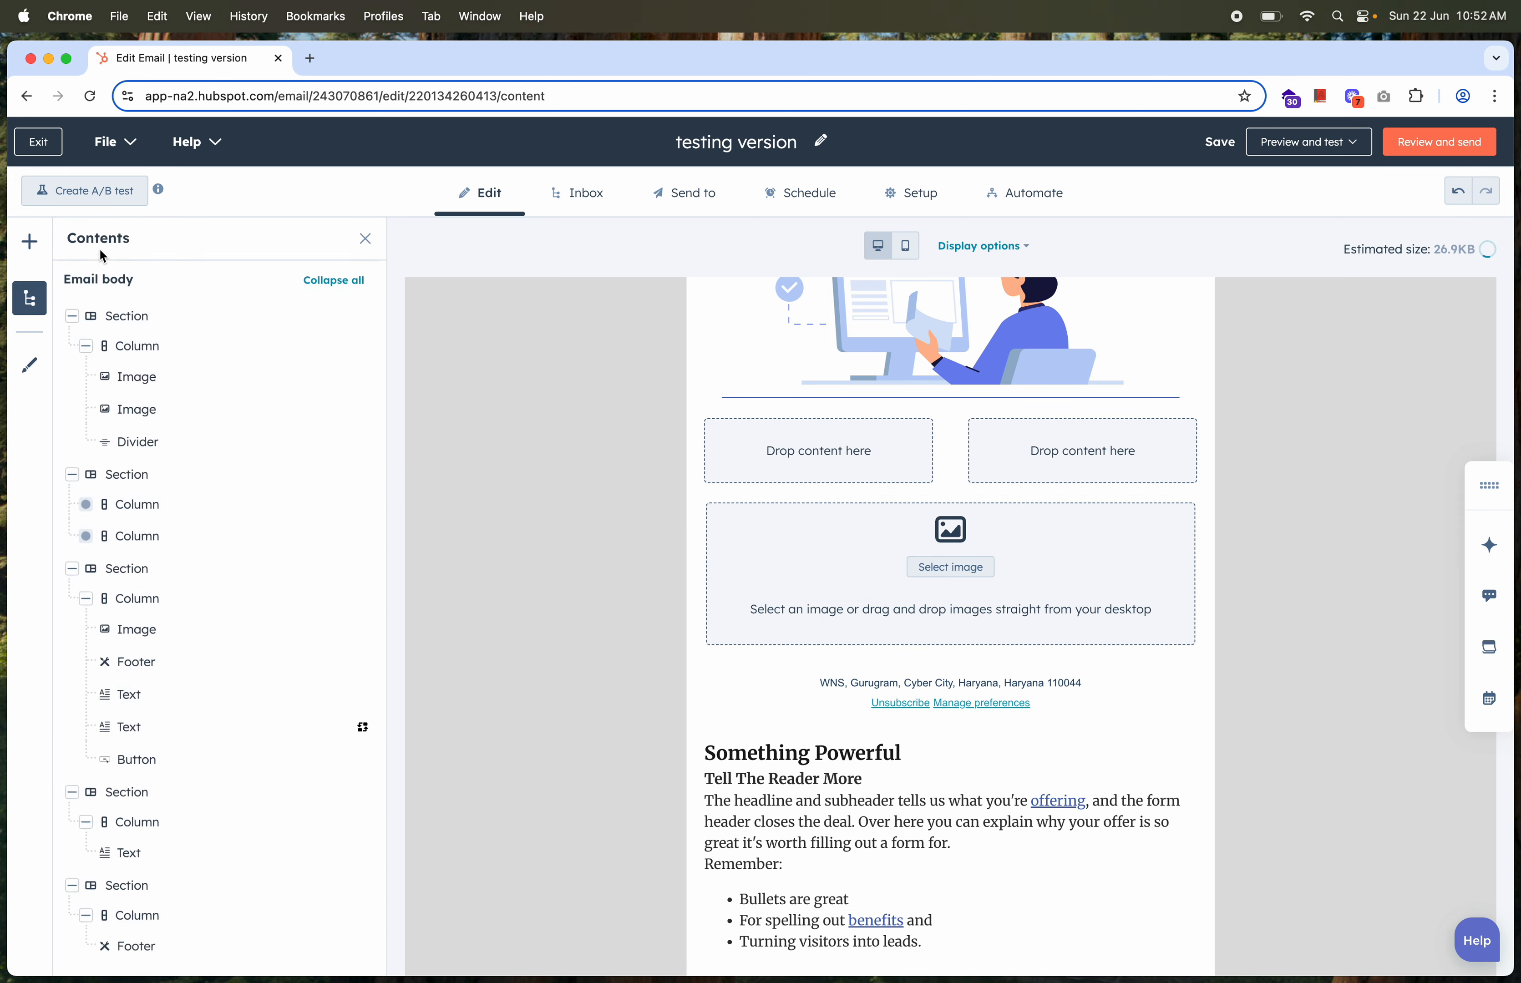
left_click(35, 255)
left_click(300, 300)
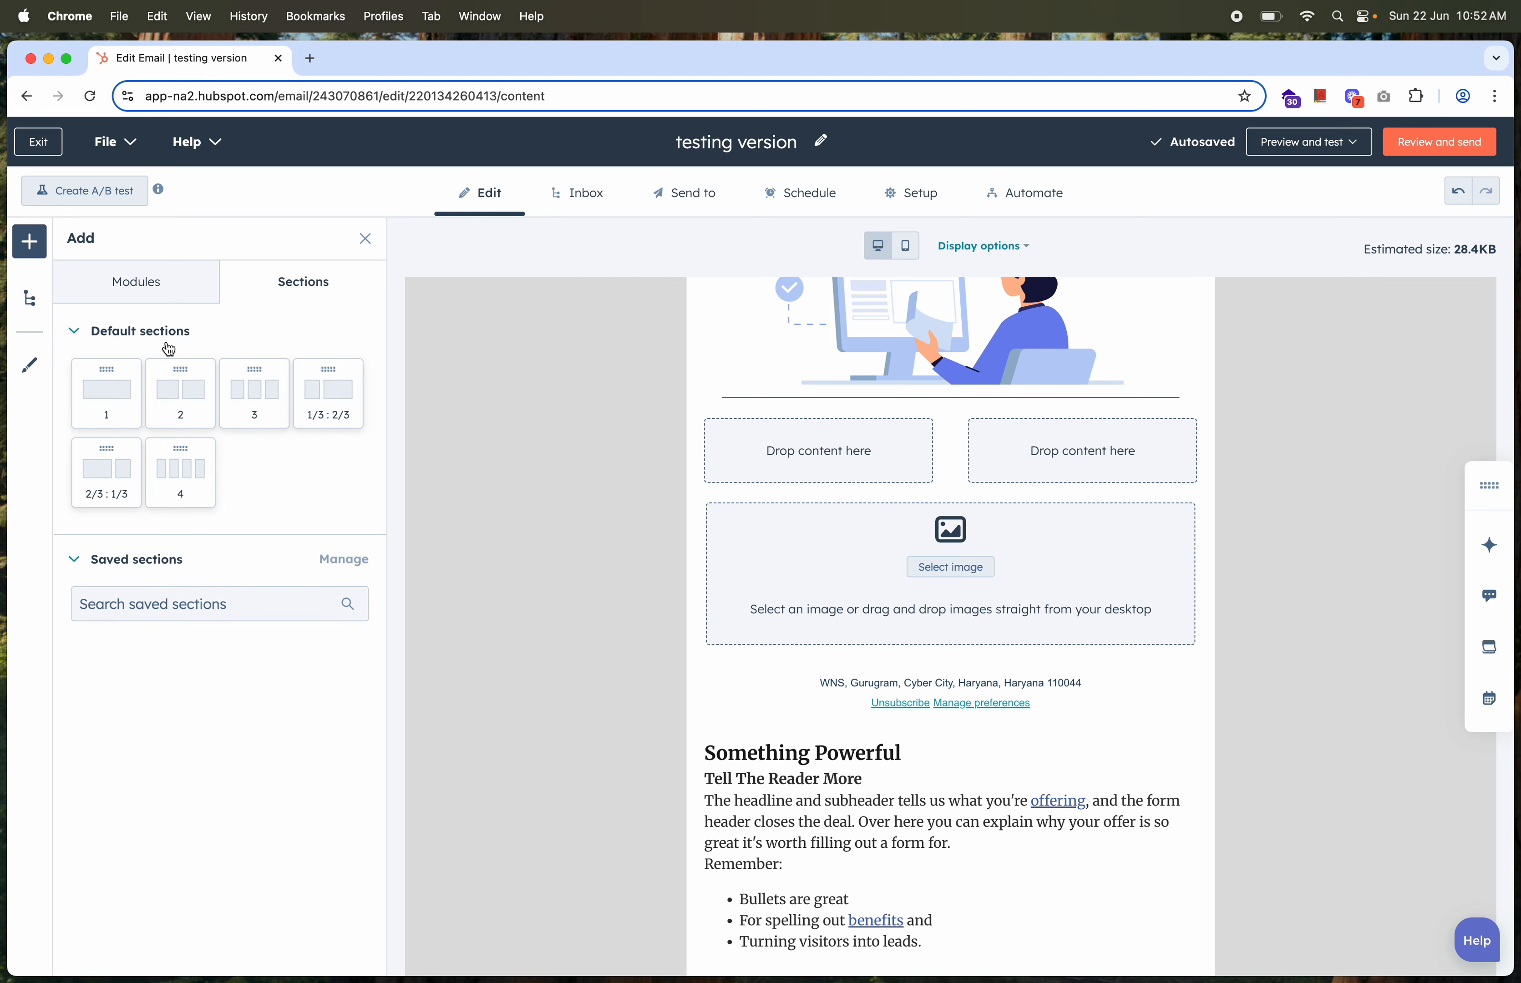
left_click(144, 290)
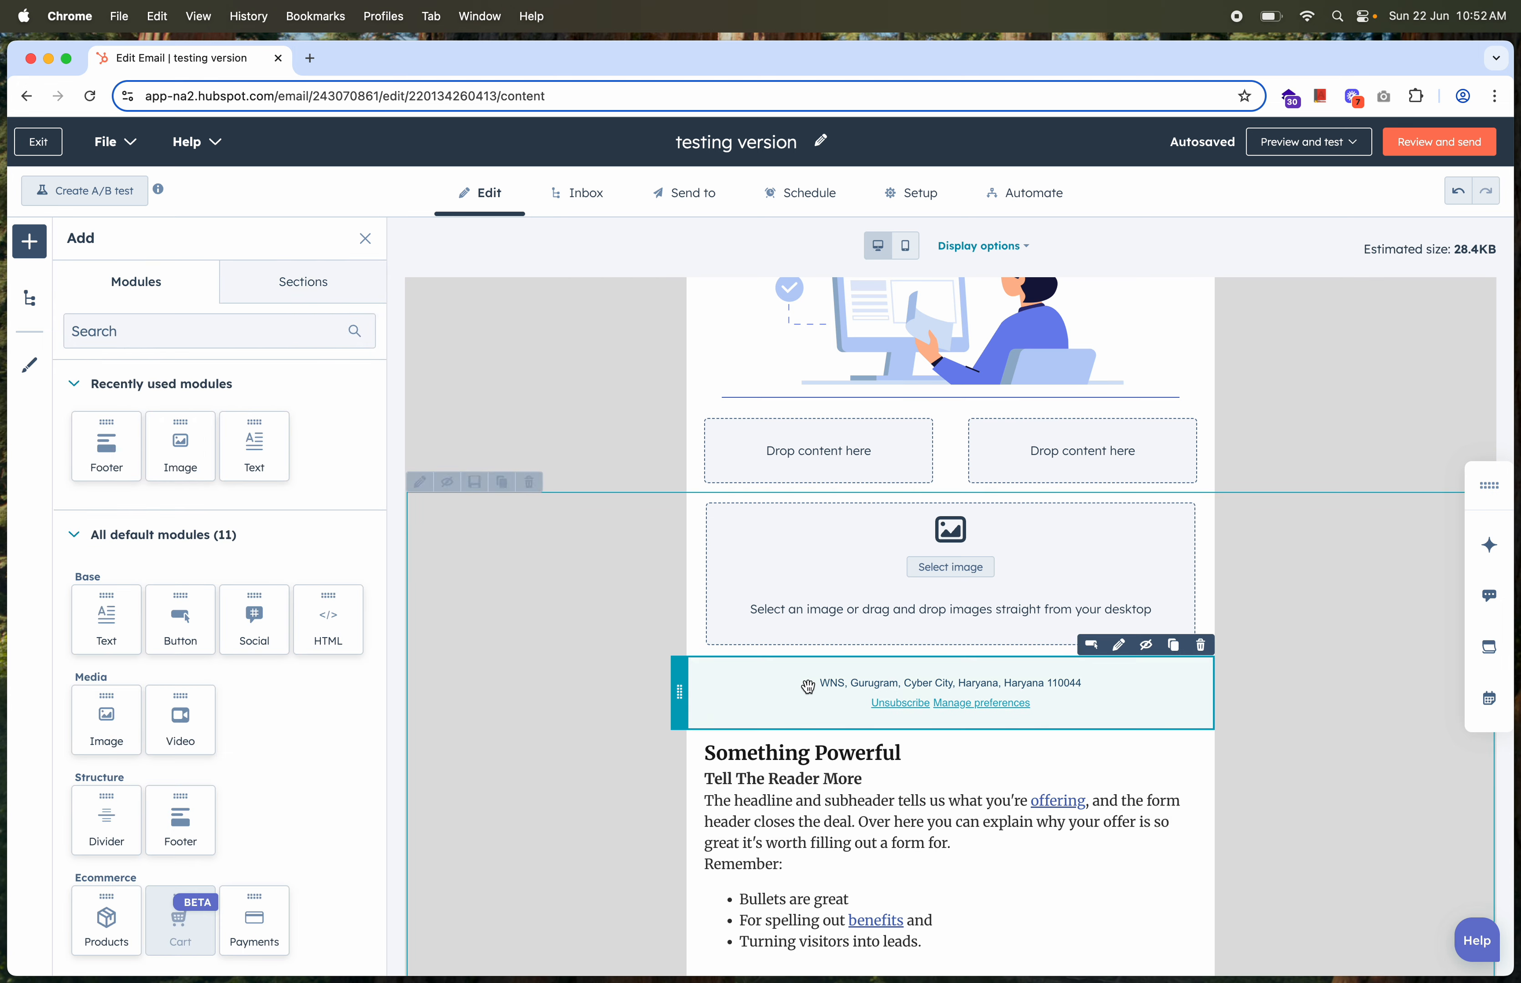
scroll(808, 686, "down", 3)
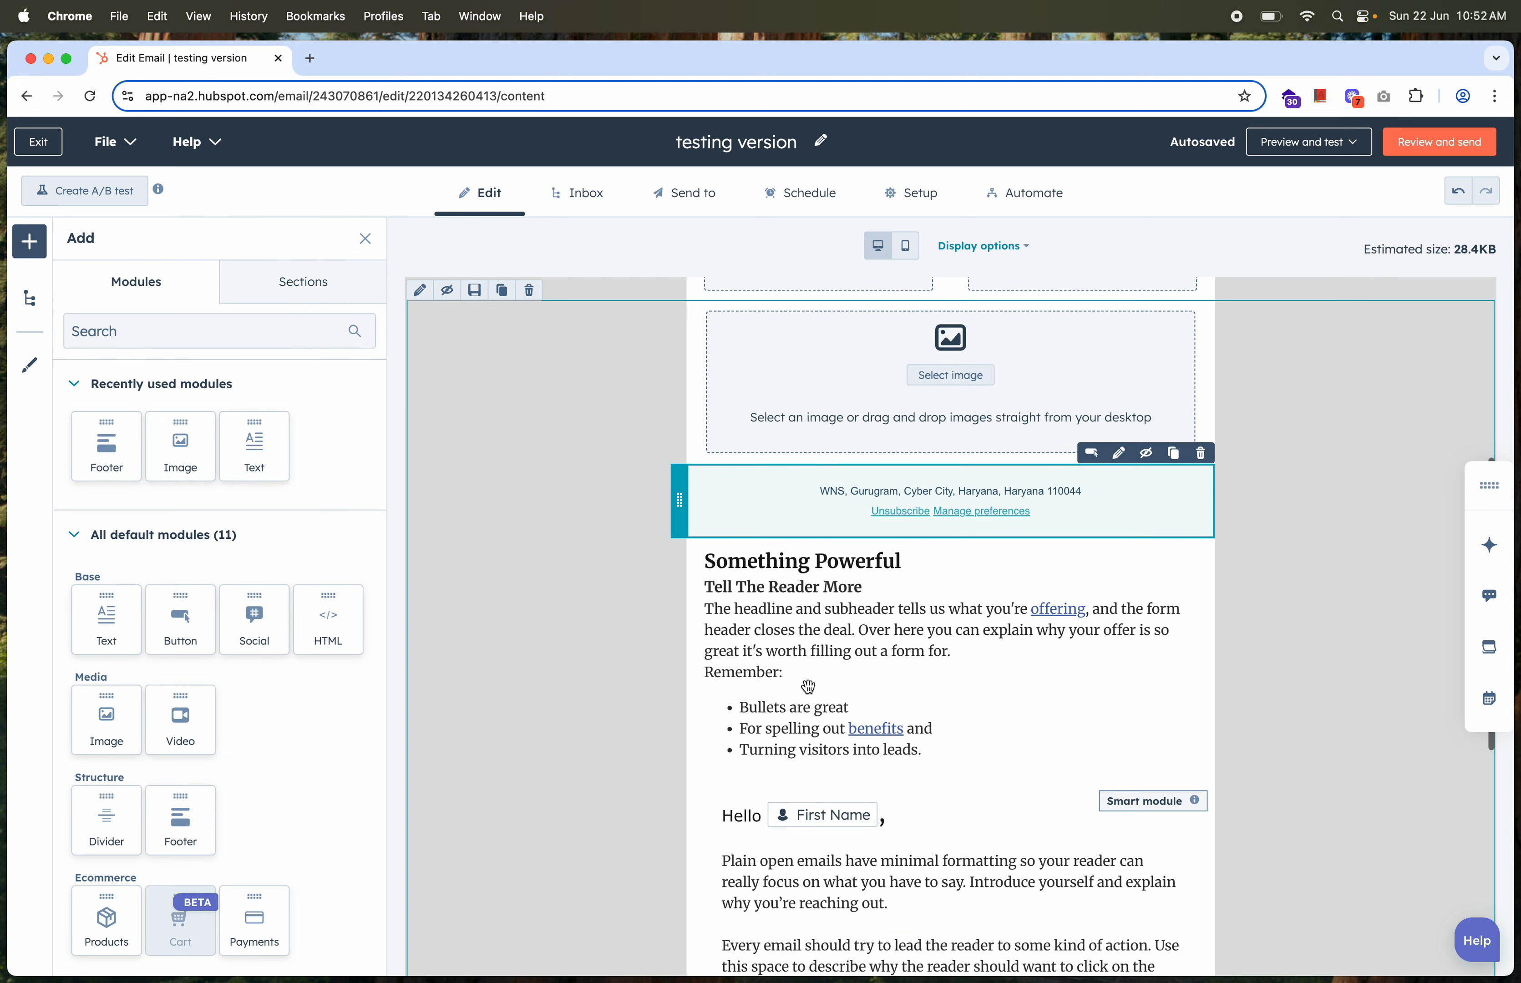
left_click(897, 630)
left_click(939, 907)
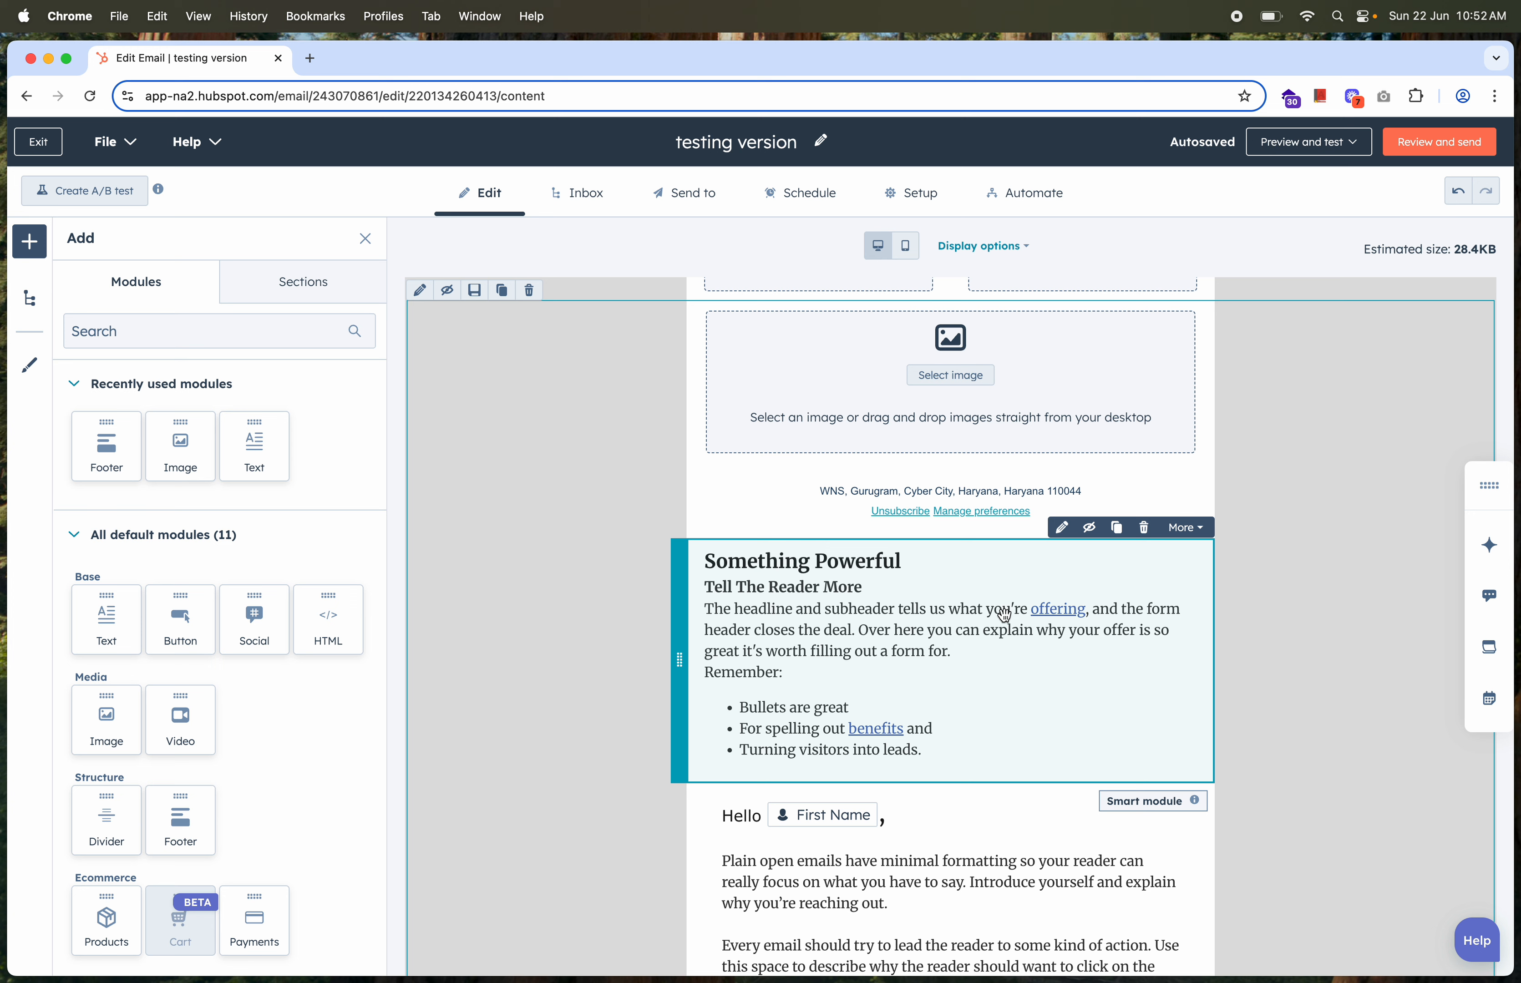
left_click(1195, 535)
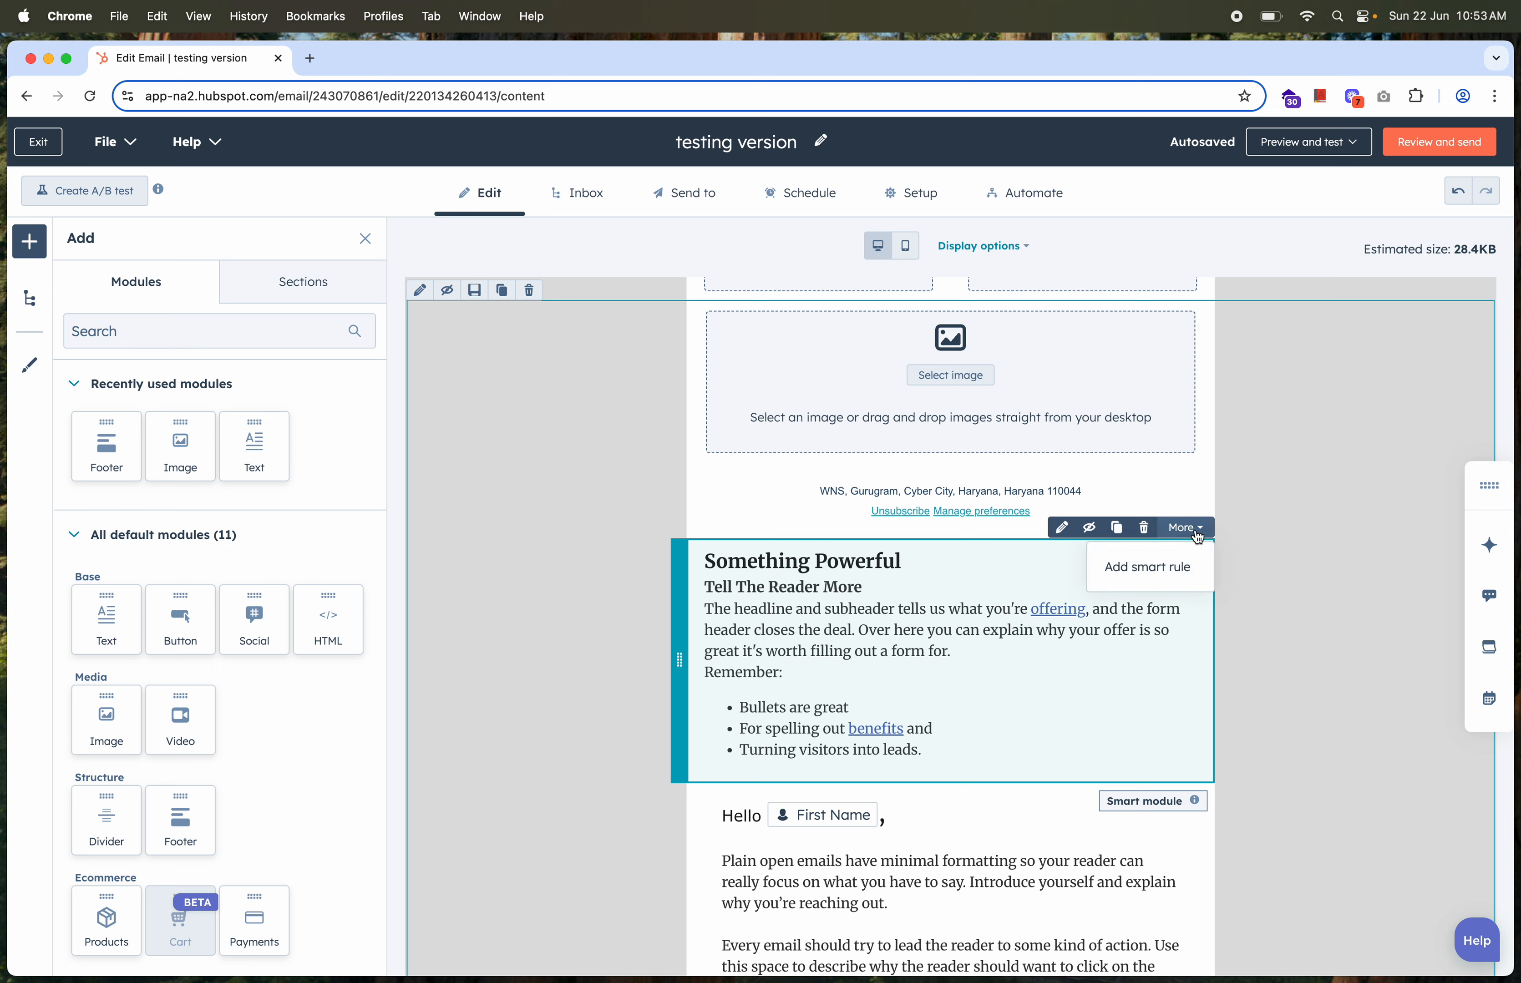
left_click(1162, 580)
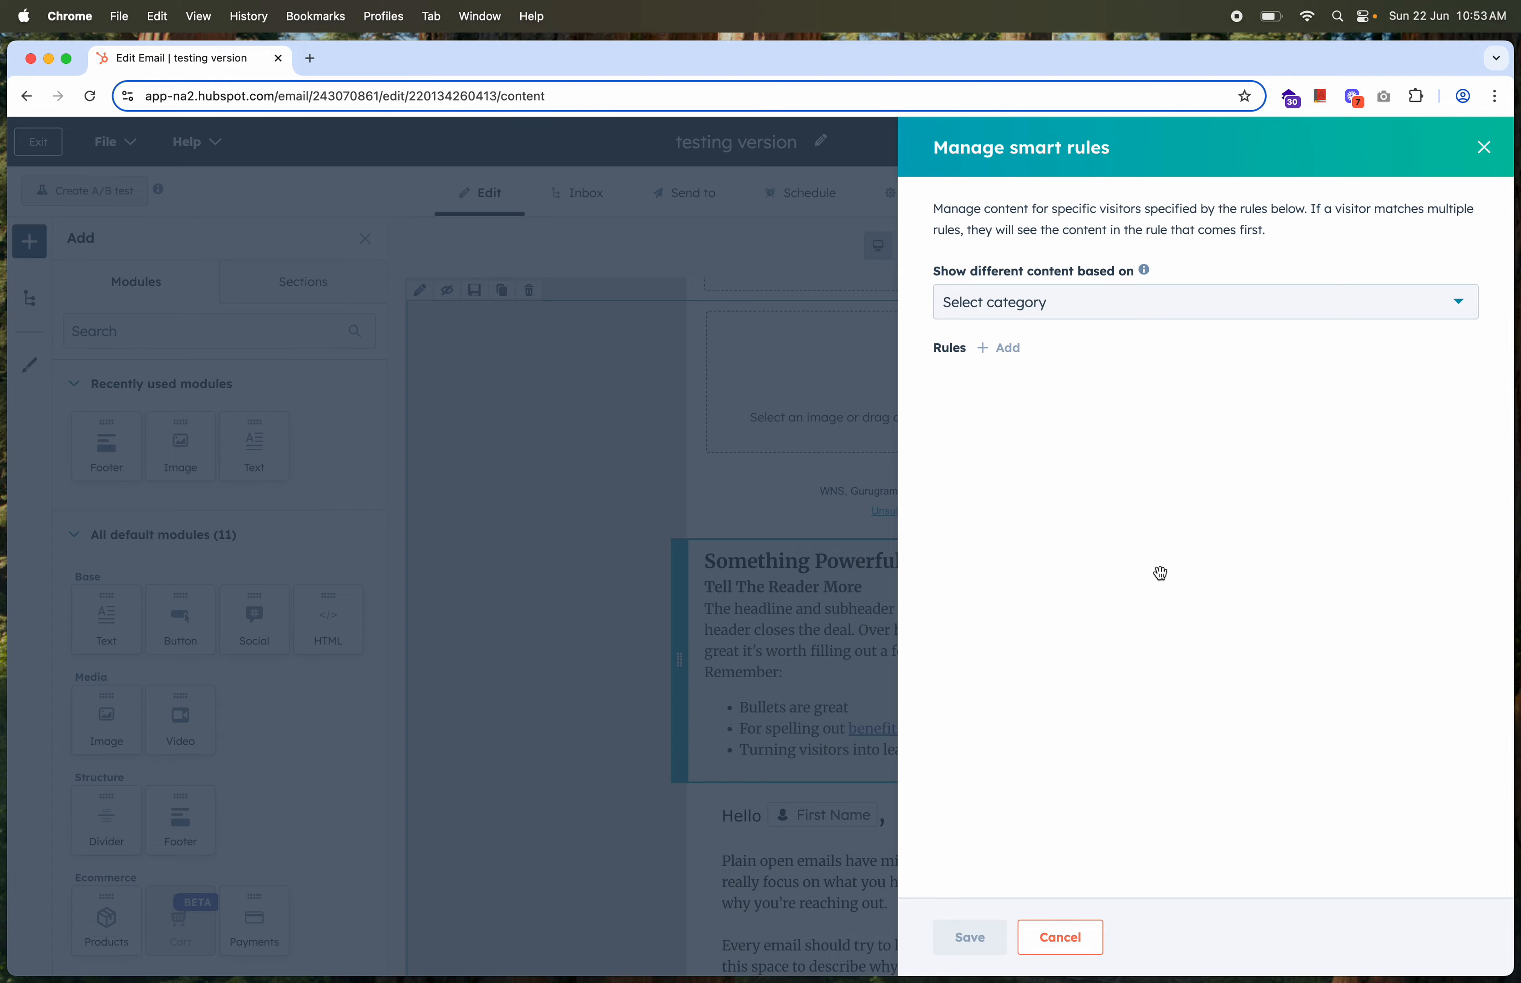
left_click(1483, 149)
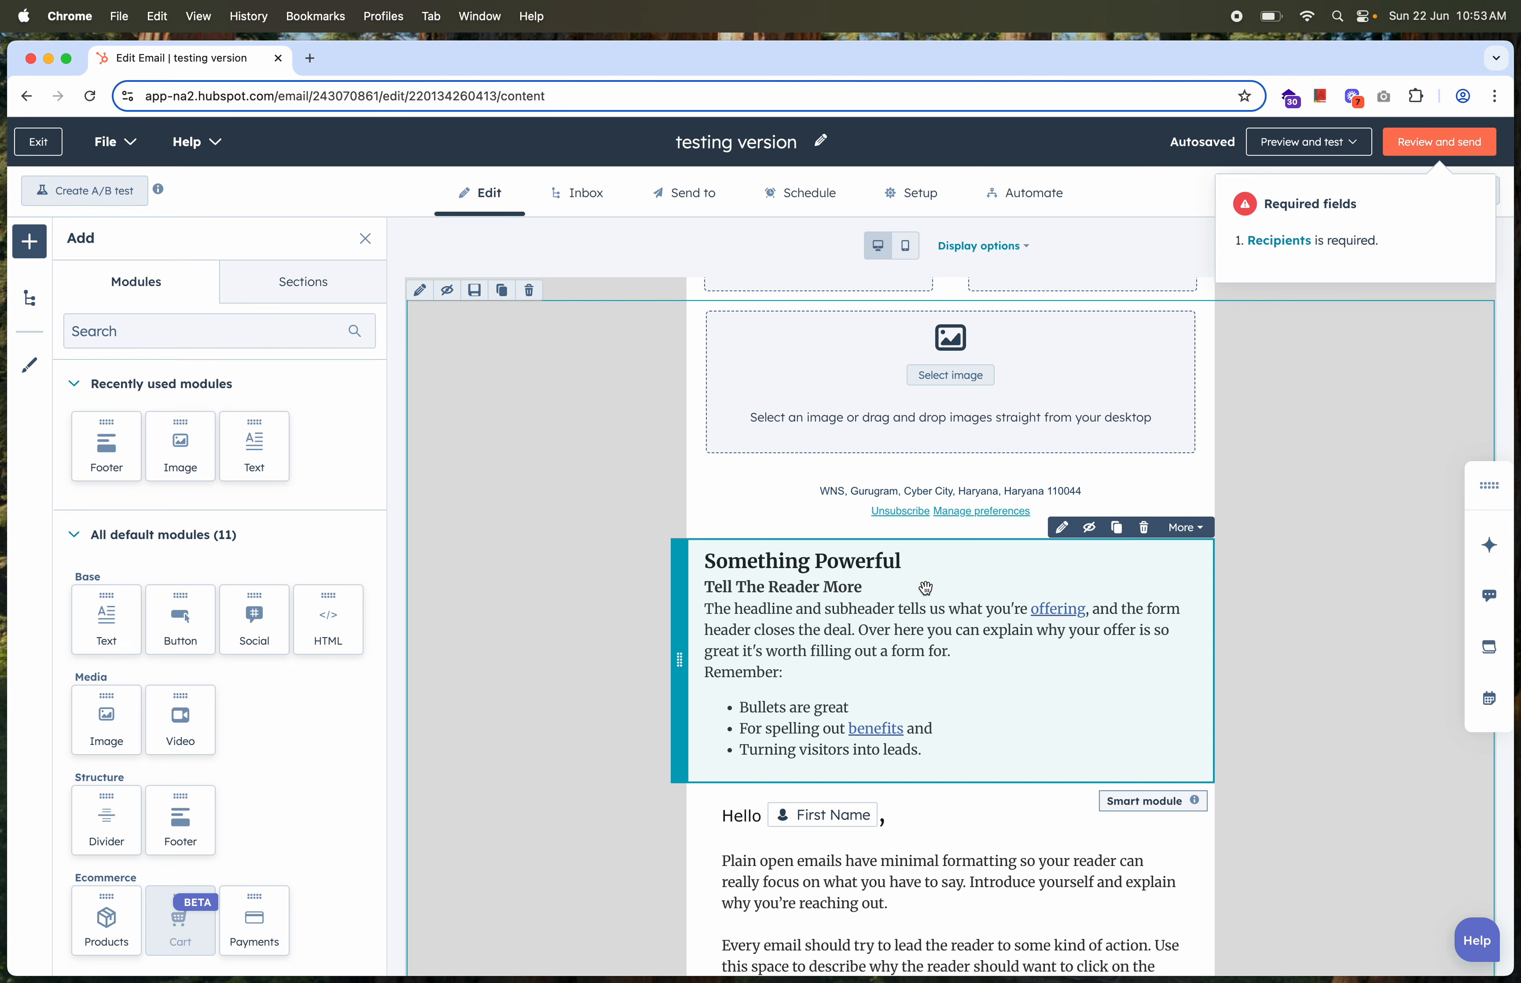
Start smart rules for the "Something Powerful" text based on Contact list membership, with the list "2023-Q2-Drupal-Apigee-Portal-Migration | Opened" as the first rule.
left_click(1178, 533)
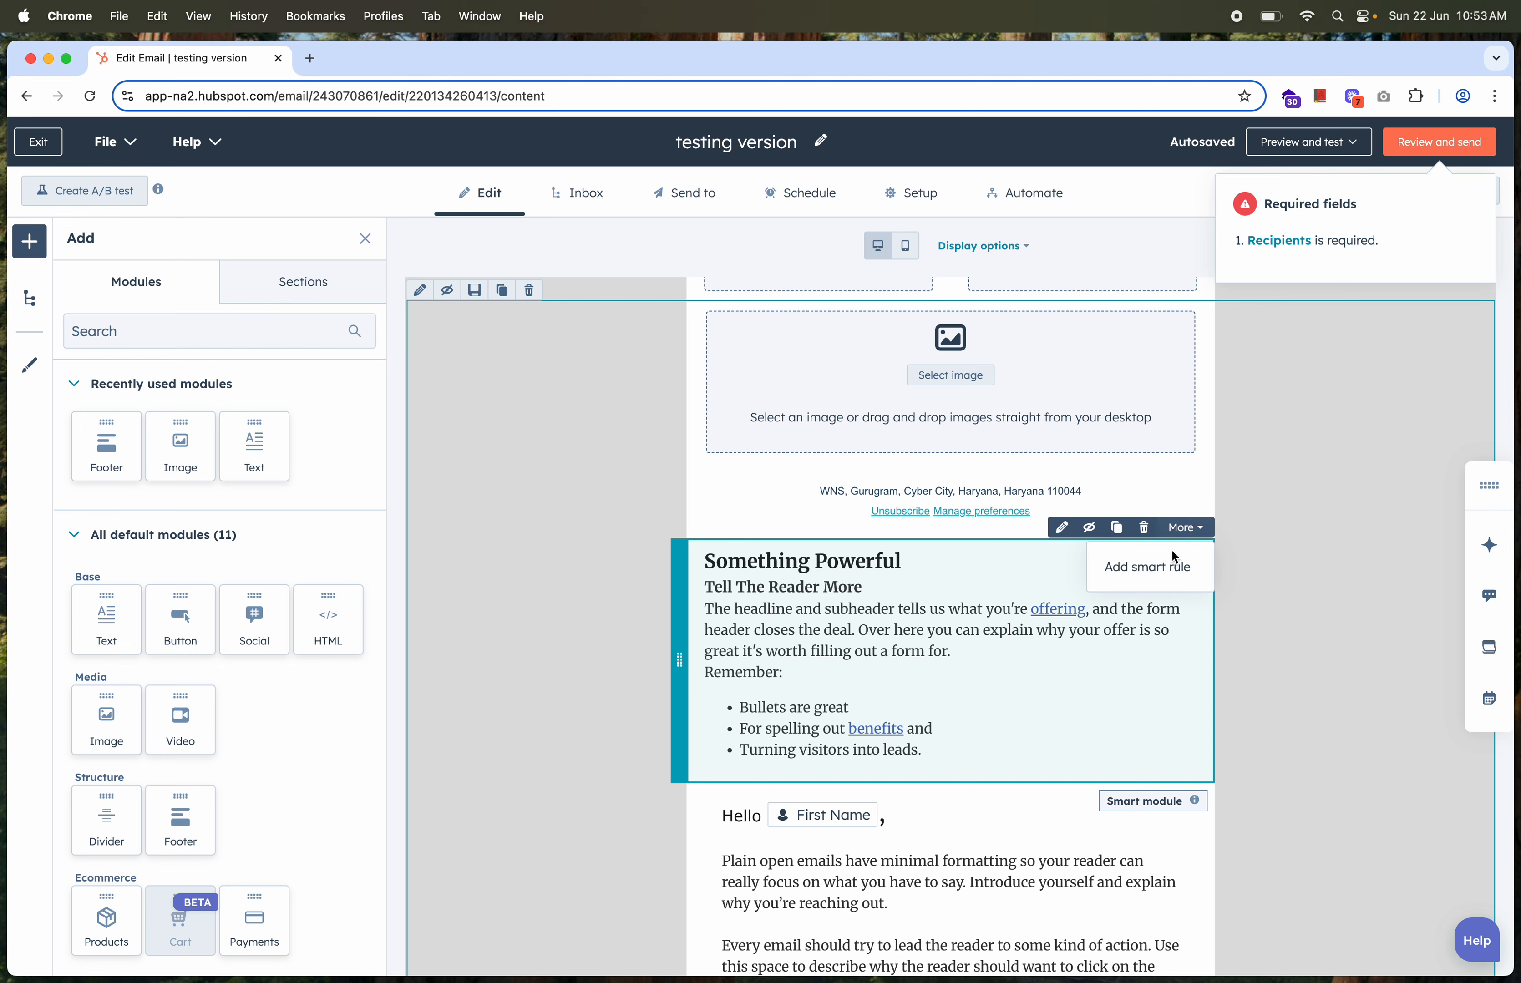
left_click(1152, 569)
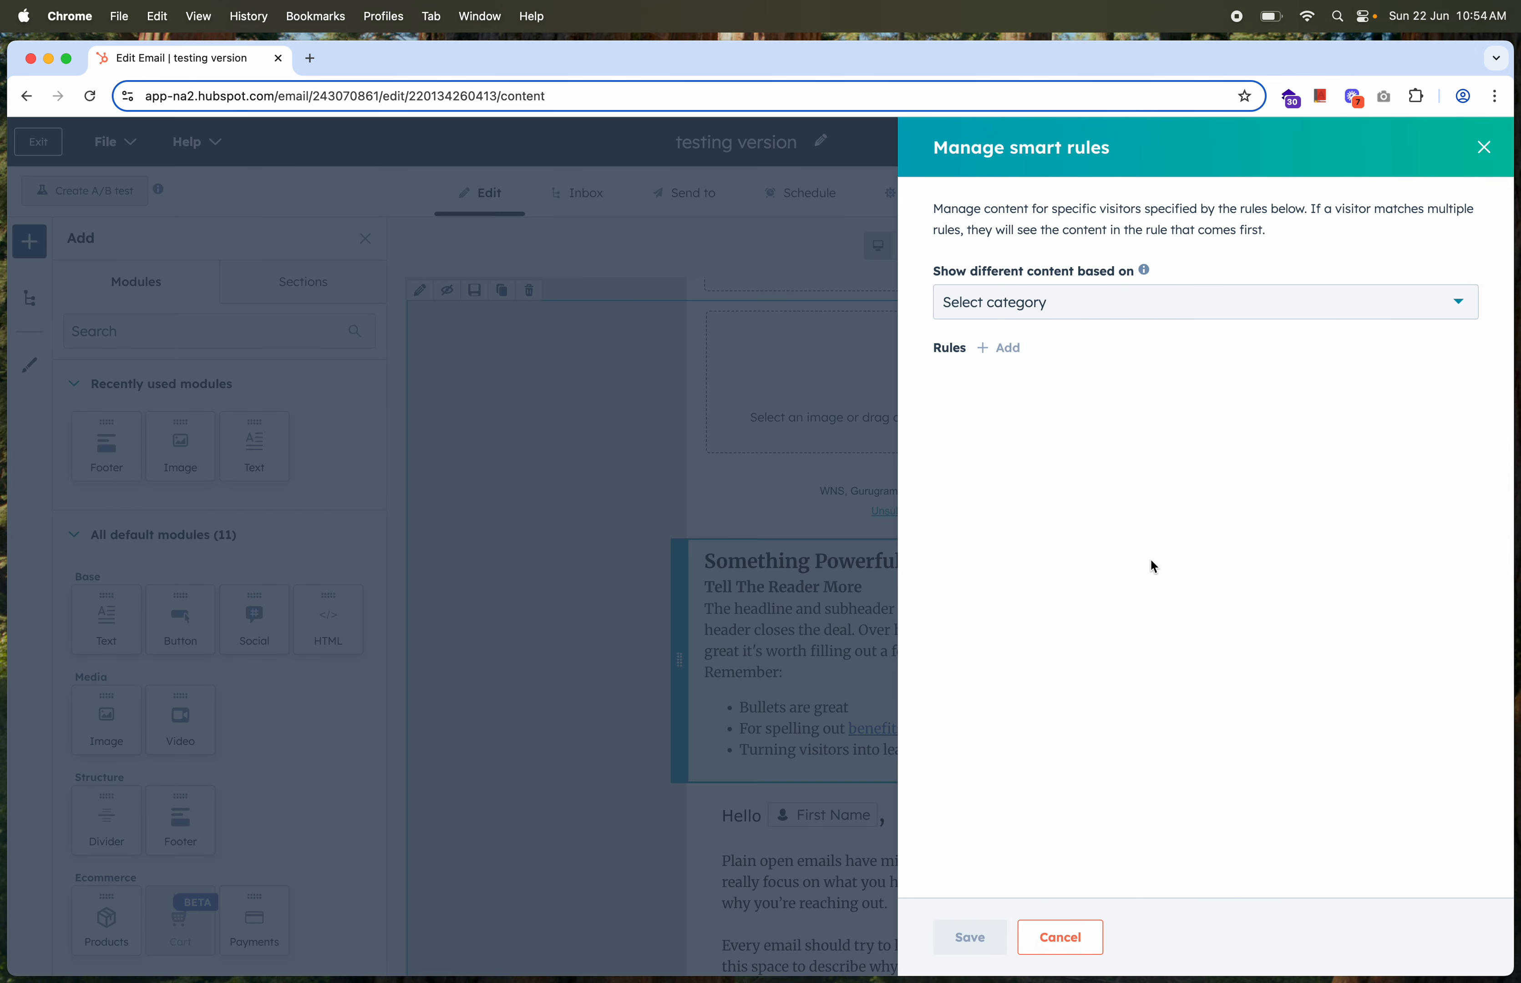
left_click(1157, 298)
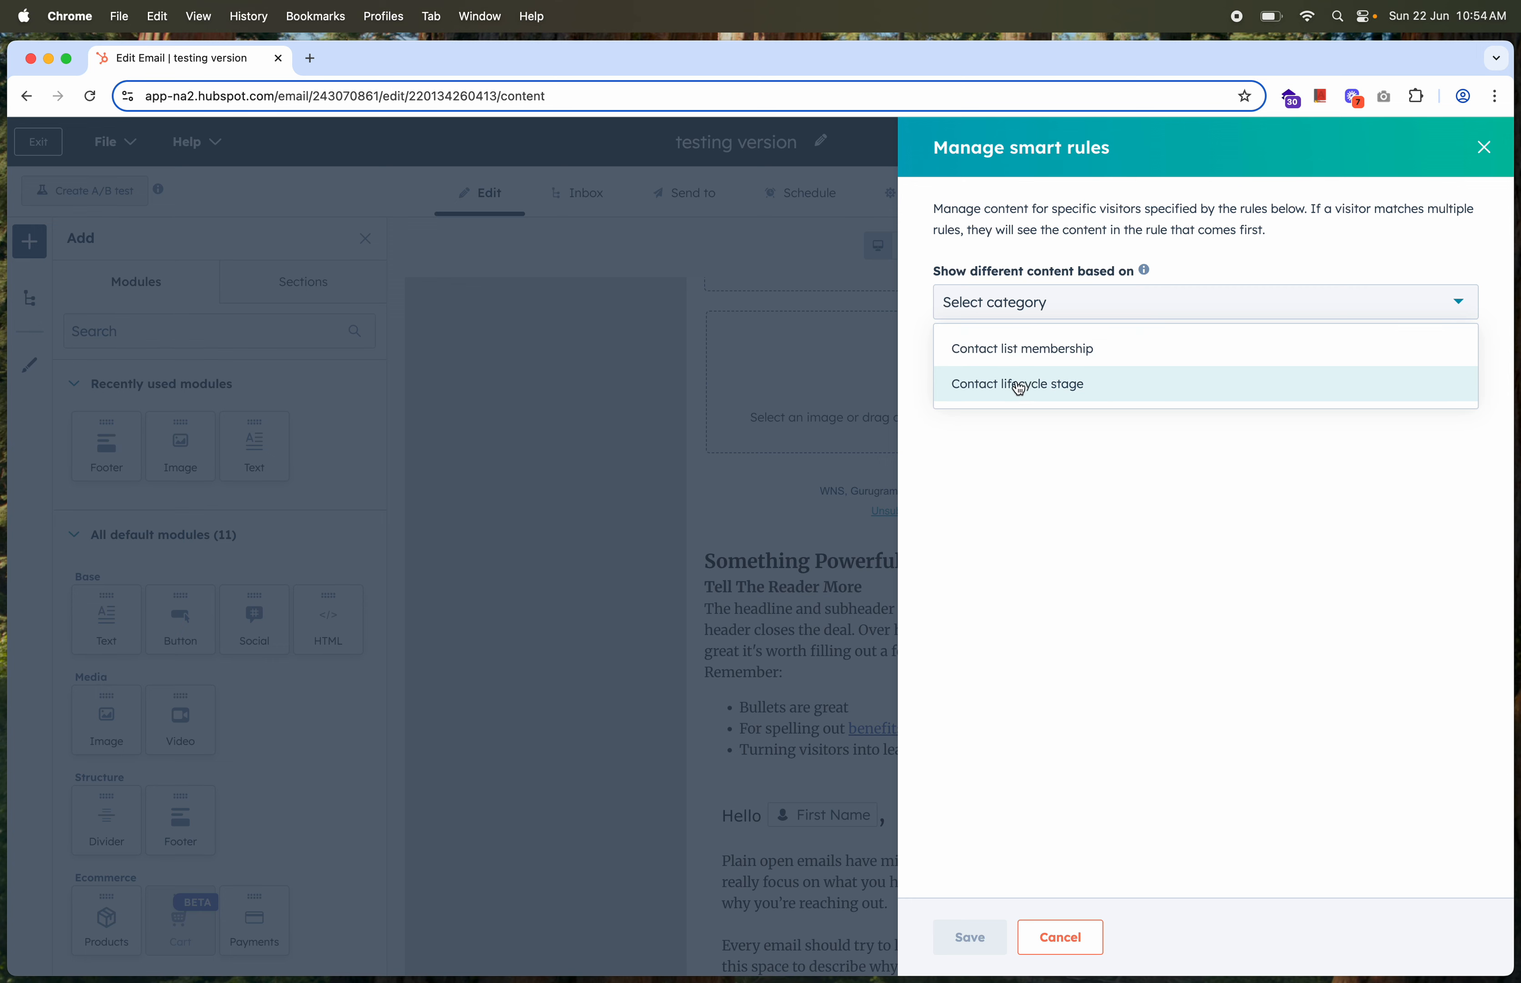
left_click(1007, 354)
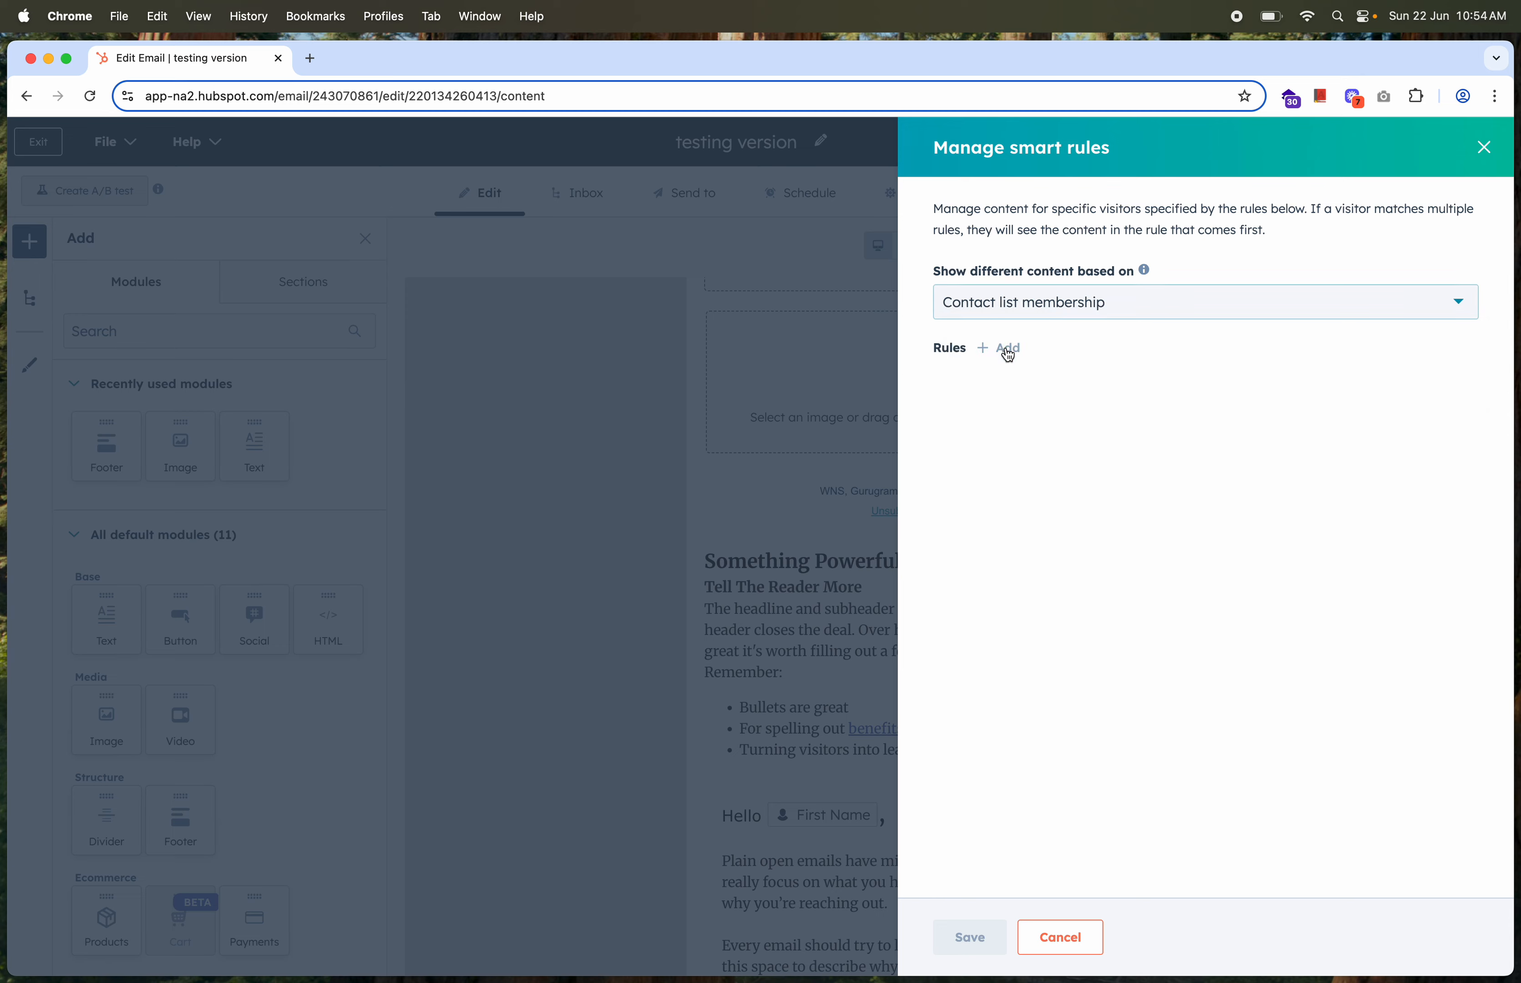
left_click(1002, 351)
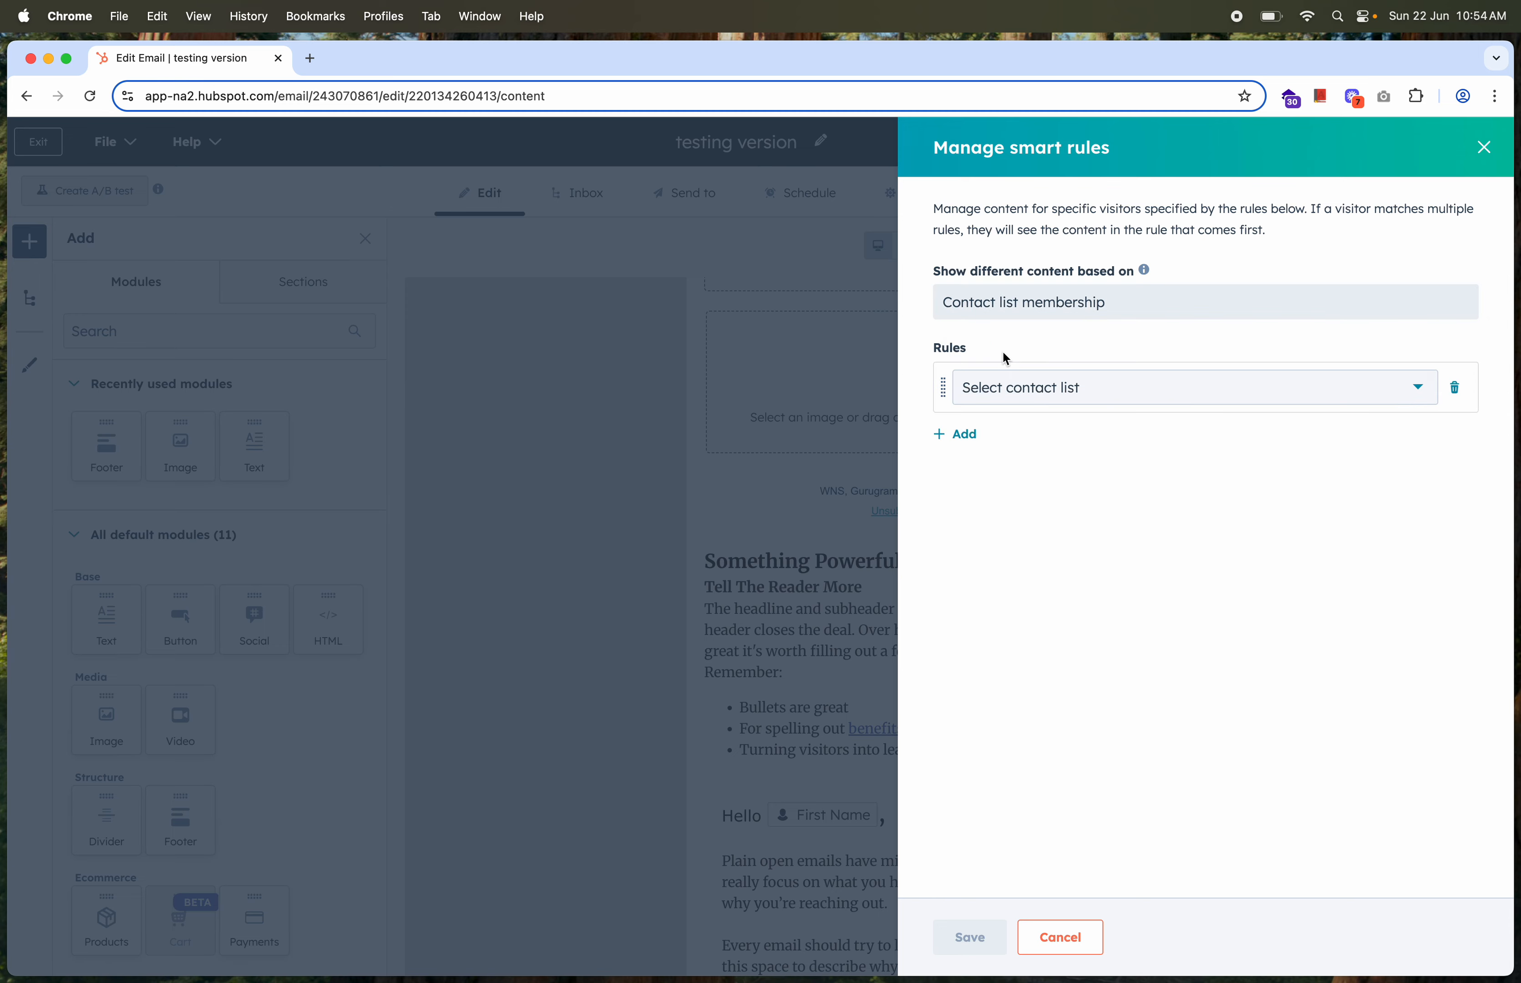
left_click(1034, 390)
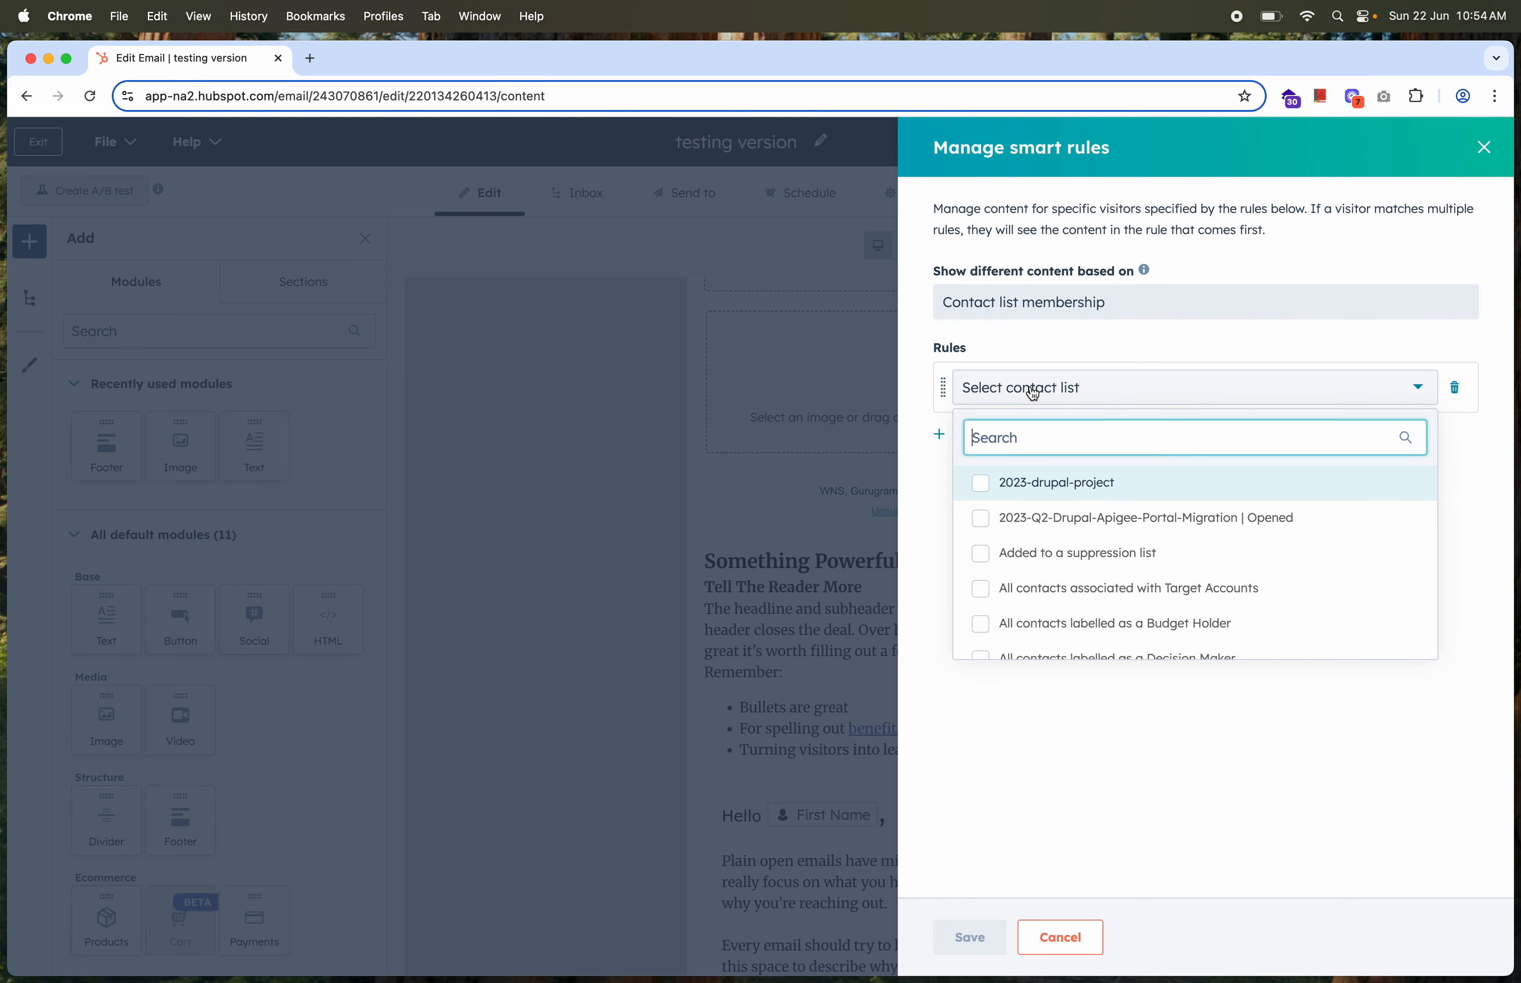
left_click(981, 524)
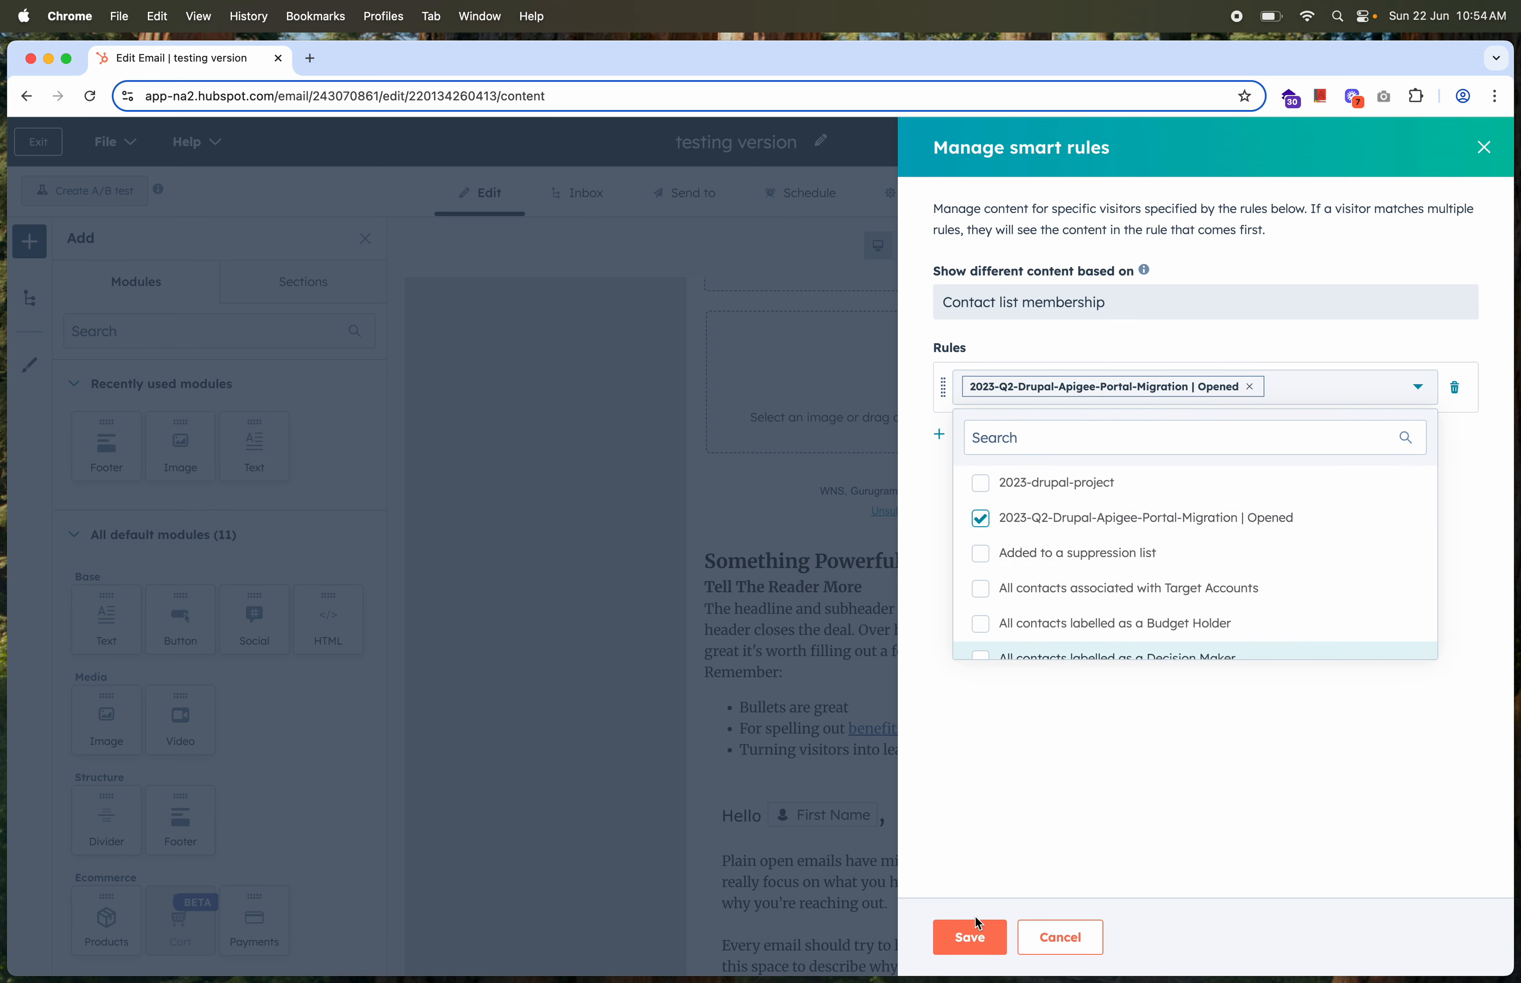
left_click(977, 795)
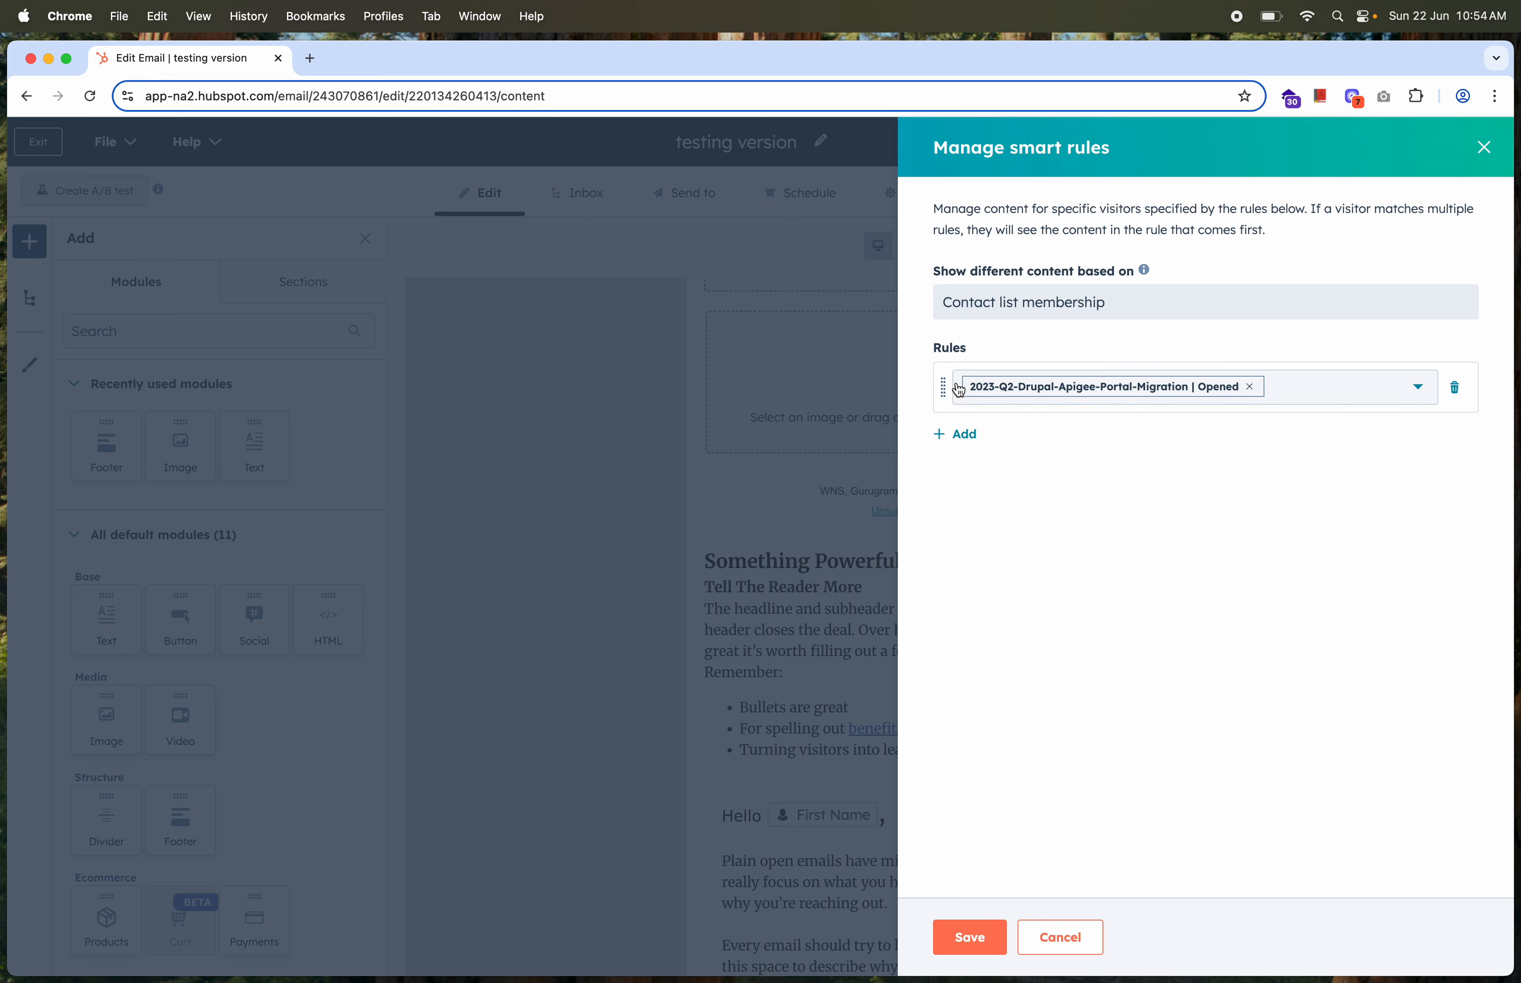
Add a second smart rule for the list "All contacts associated with Target Accounts" and save the rules.
left_click(961, 436)
left_click(1028, 458)
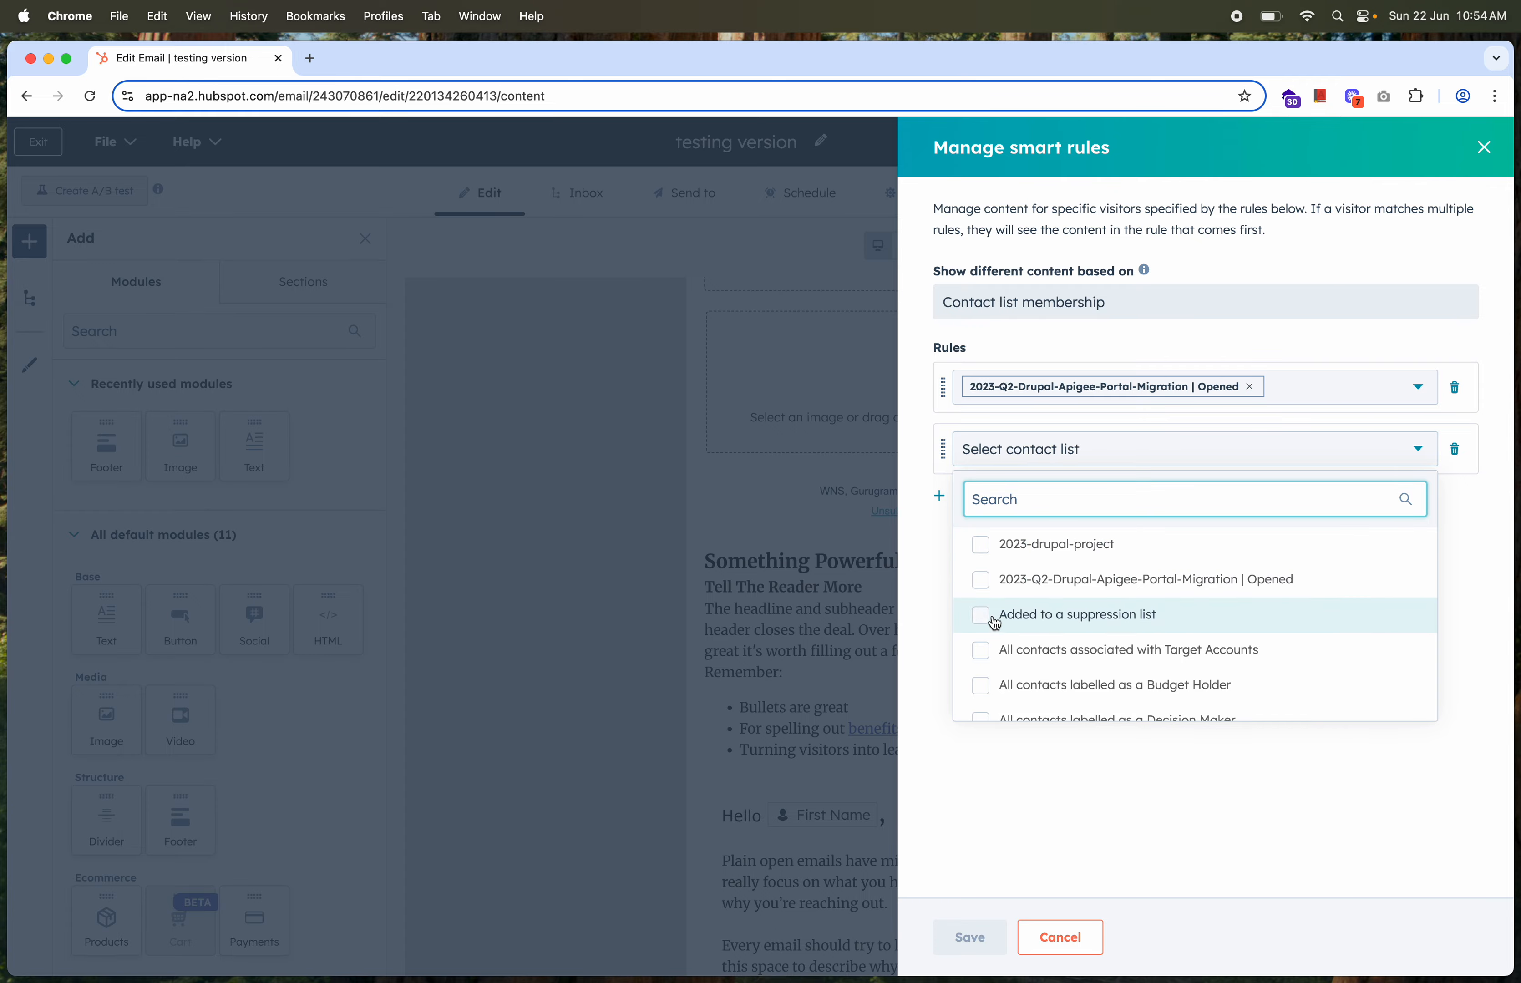
left_click(979, 652)
left_click(968, 937)
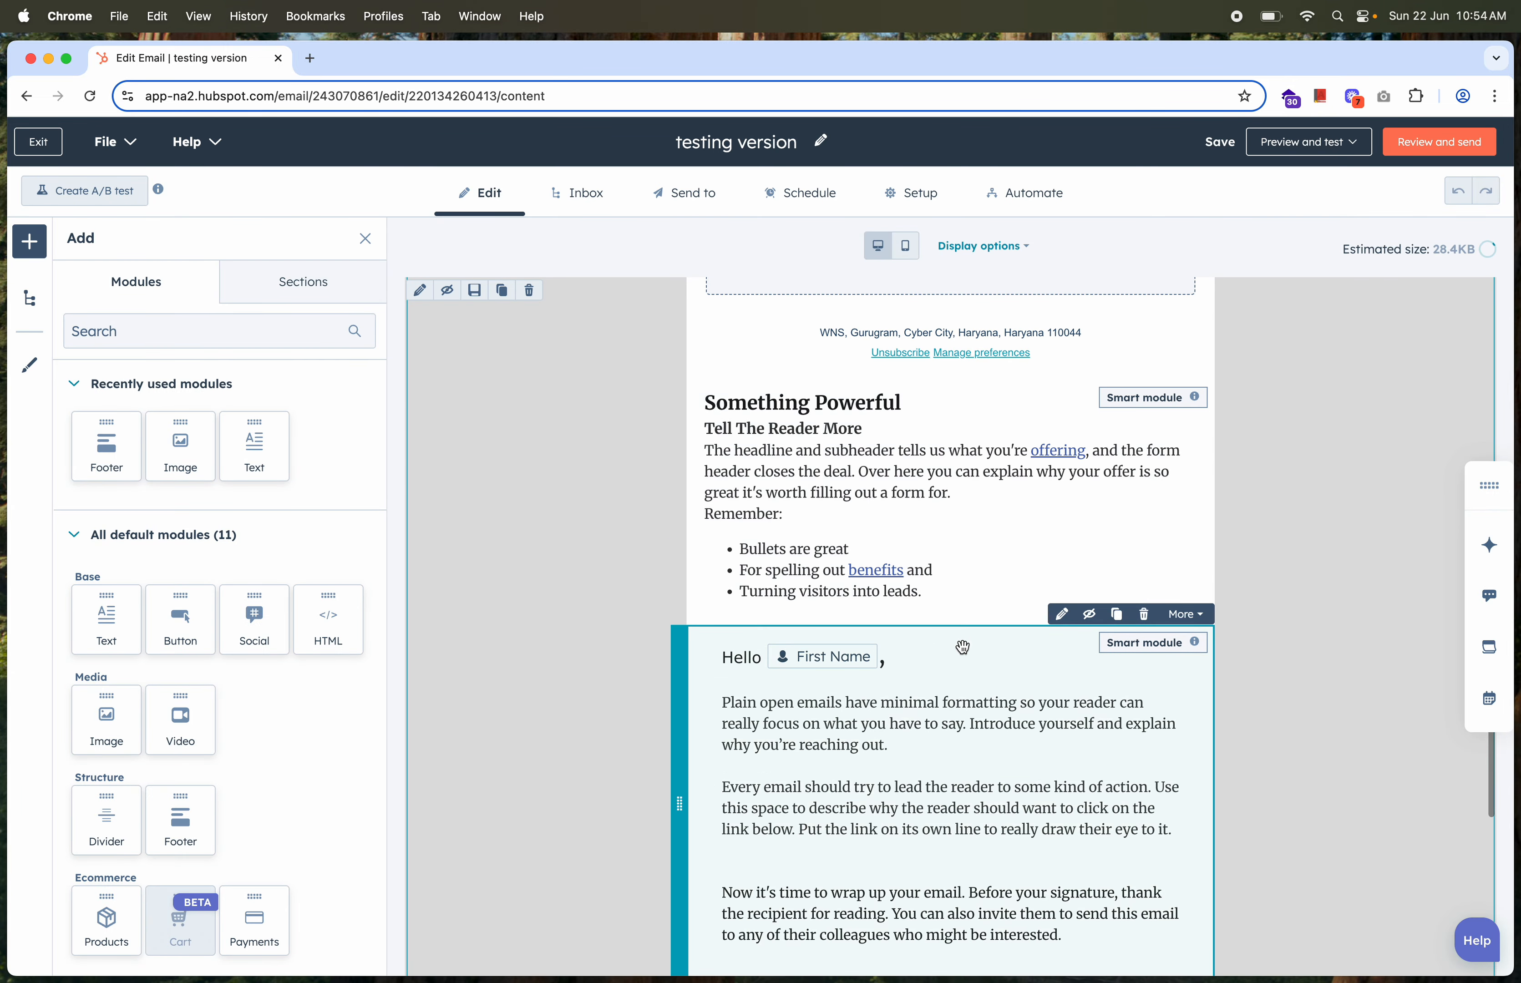
Open the smart greeting text for editing and view its "Campaign List - Leadership | CTO, CIO" and "Campaign List - Technical" variations.
scroll(966, 646, "down", 2)
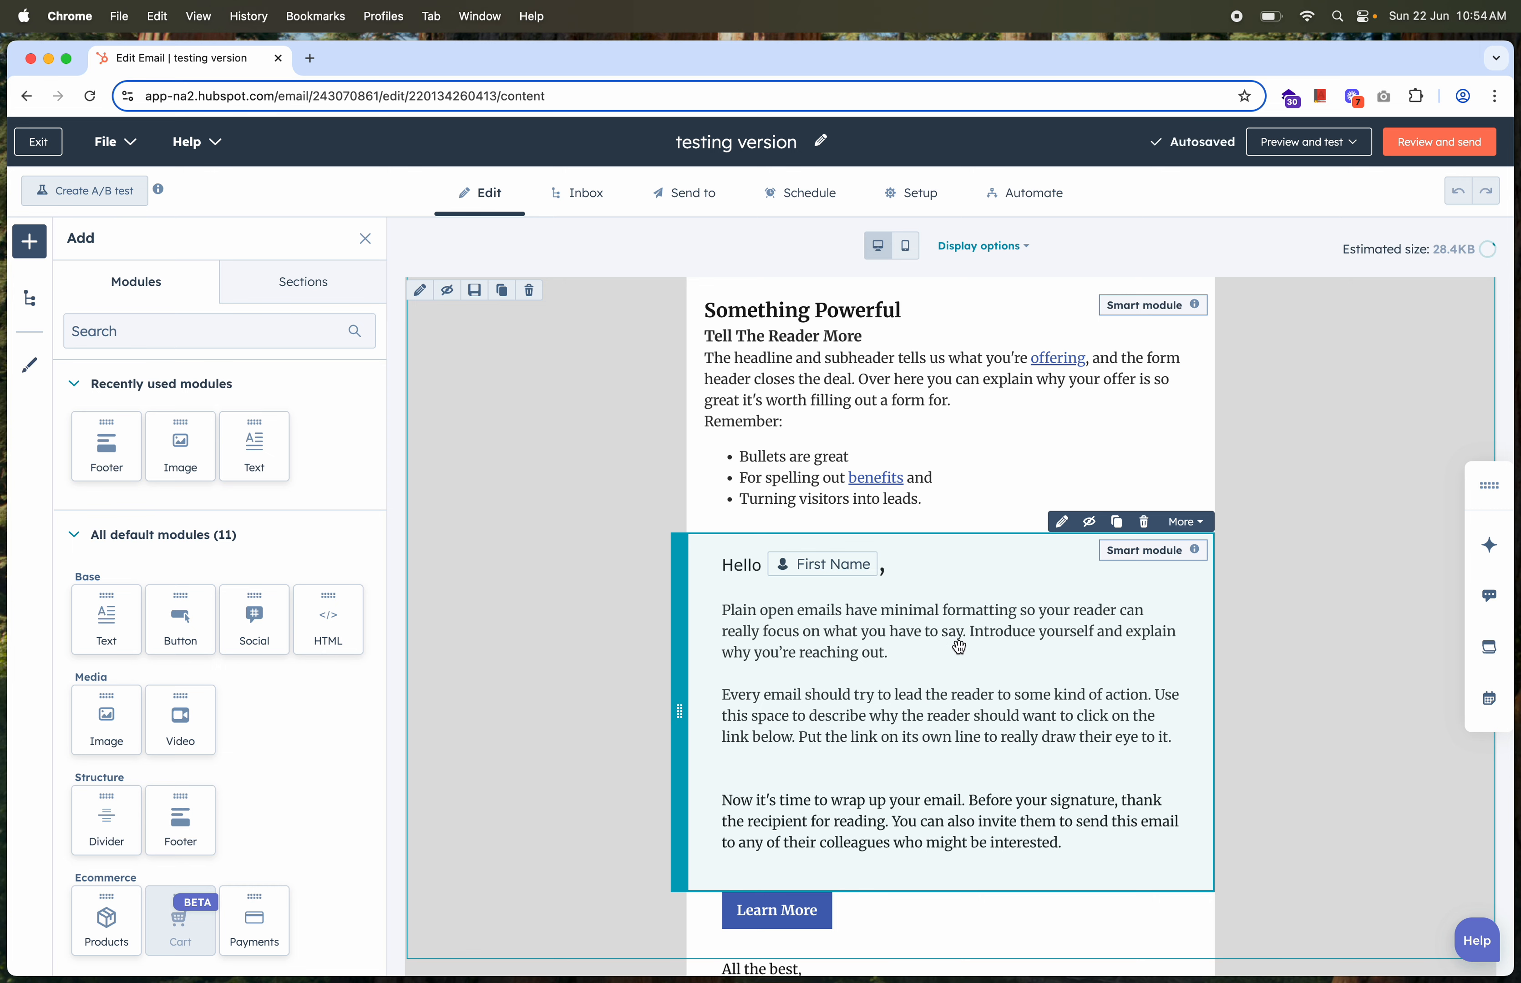
left_click(980, 635)
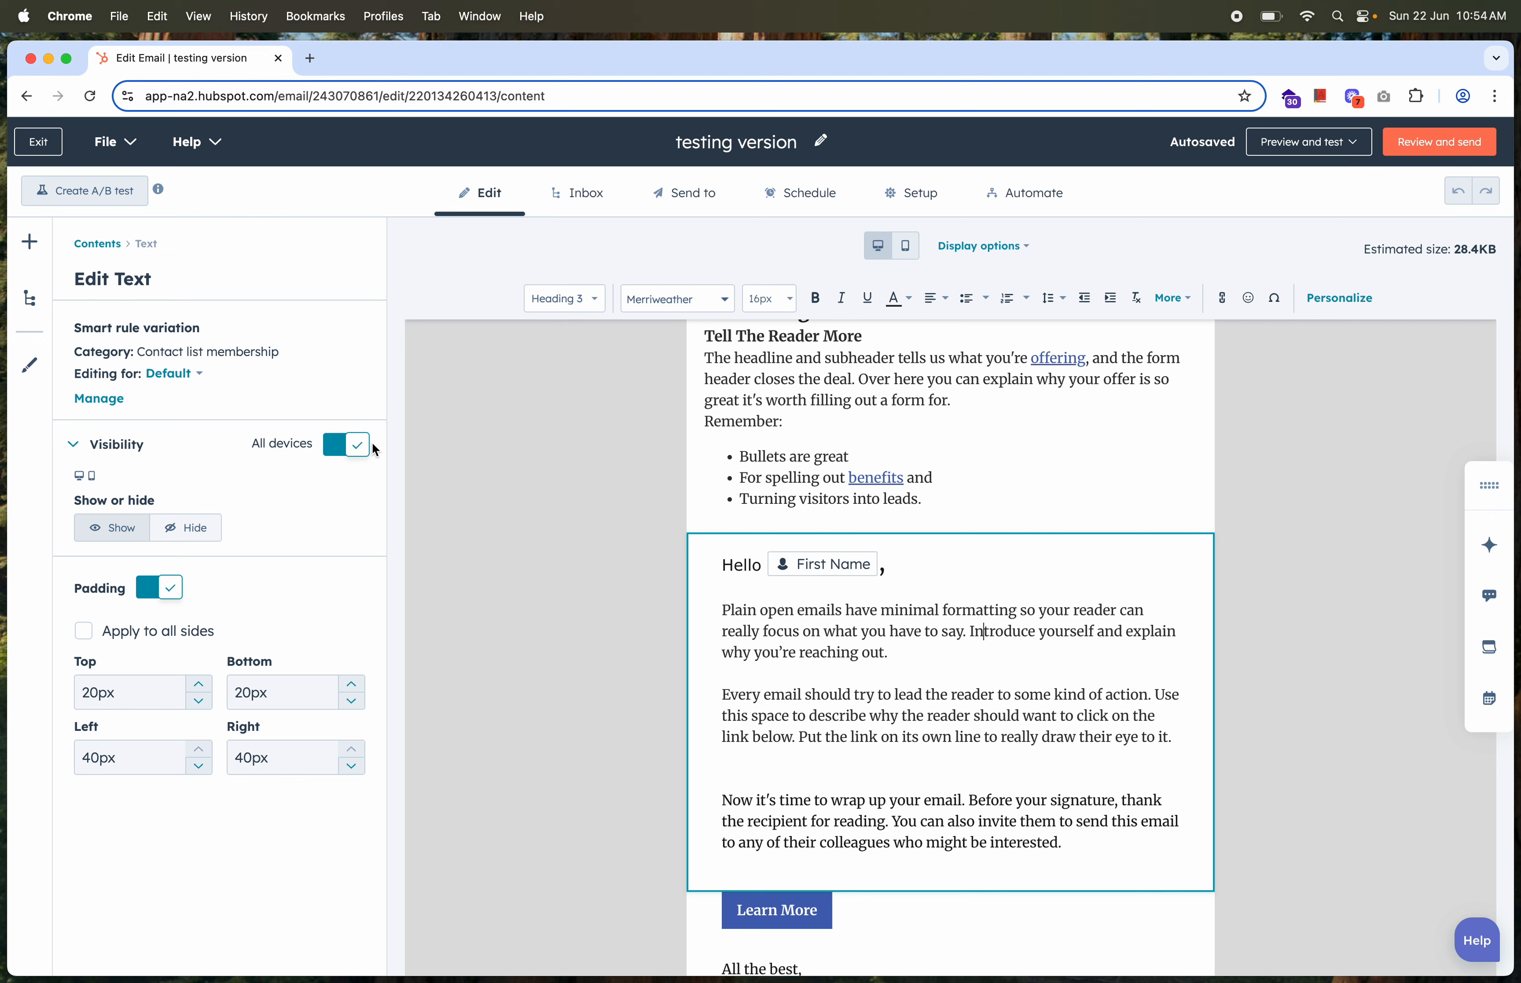
left_click(174, 381)
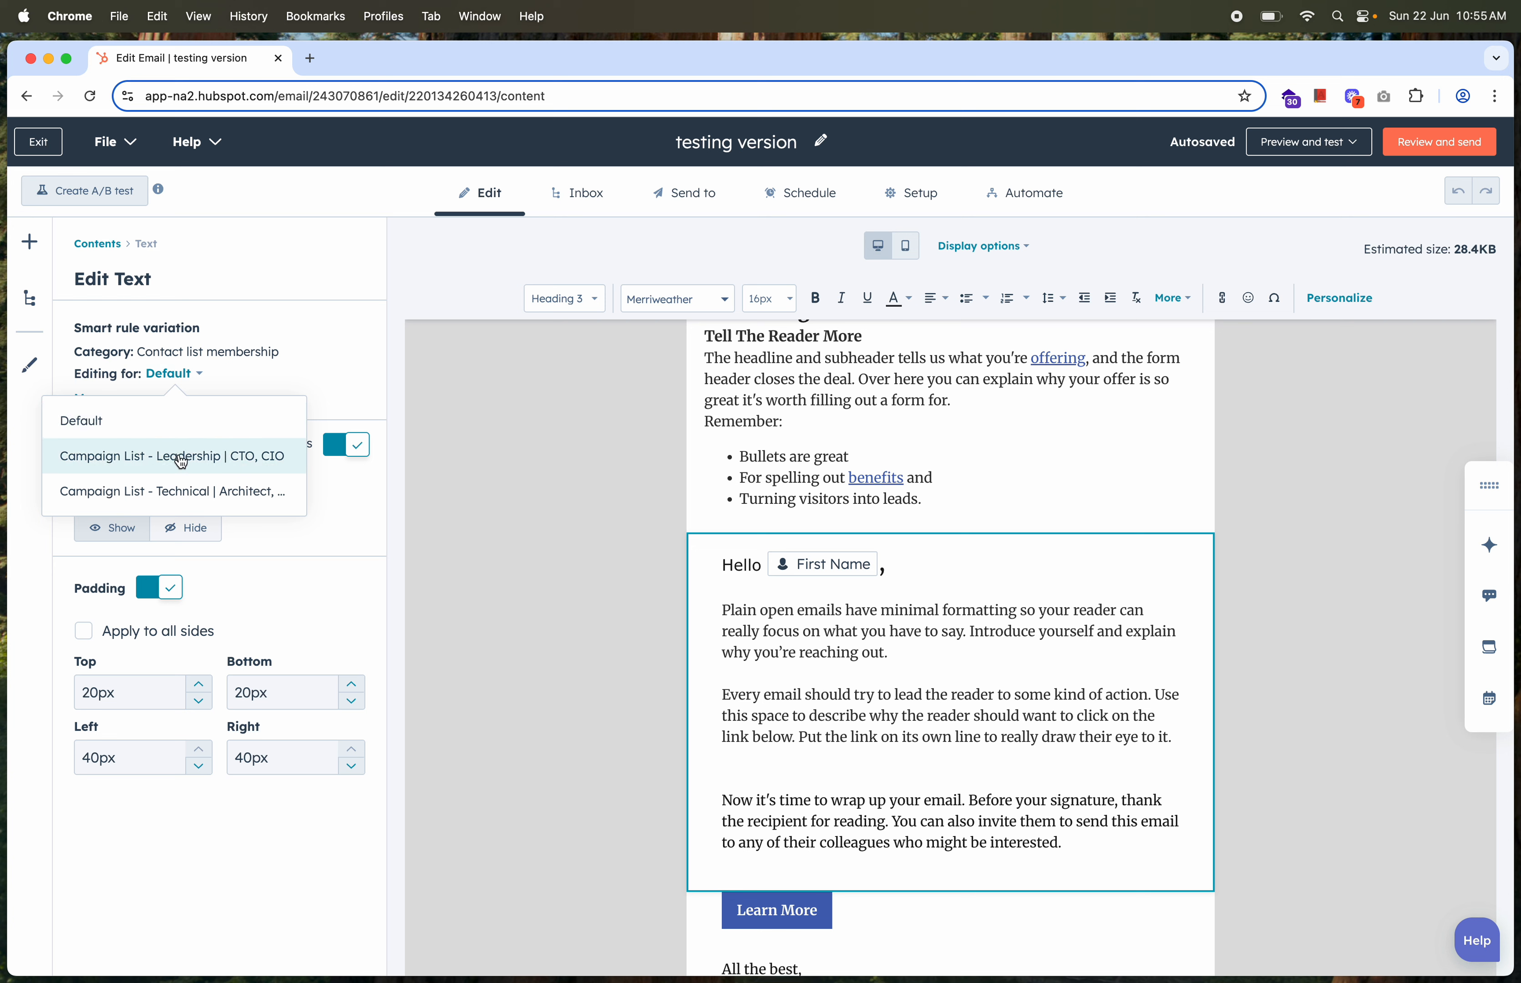
left_click(253, 460)
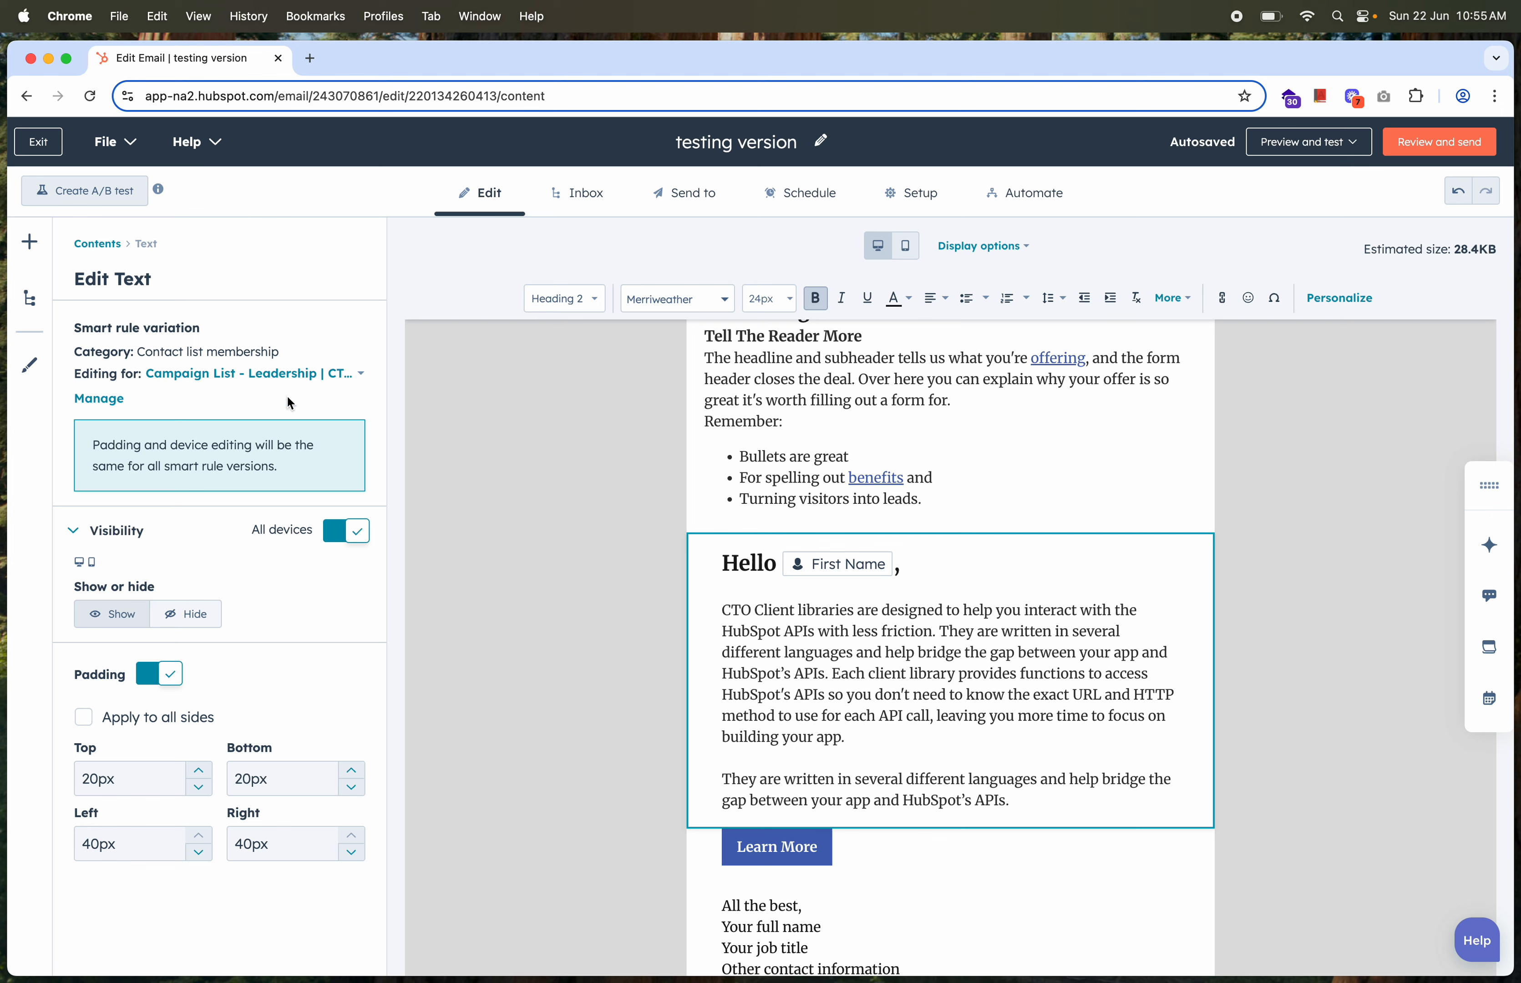
left_click(280, 374)
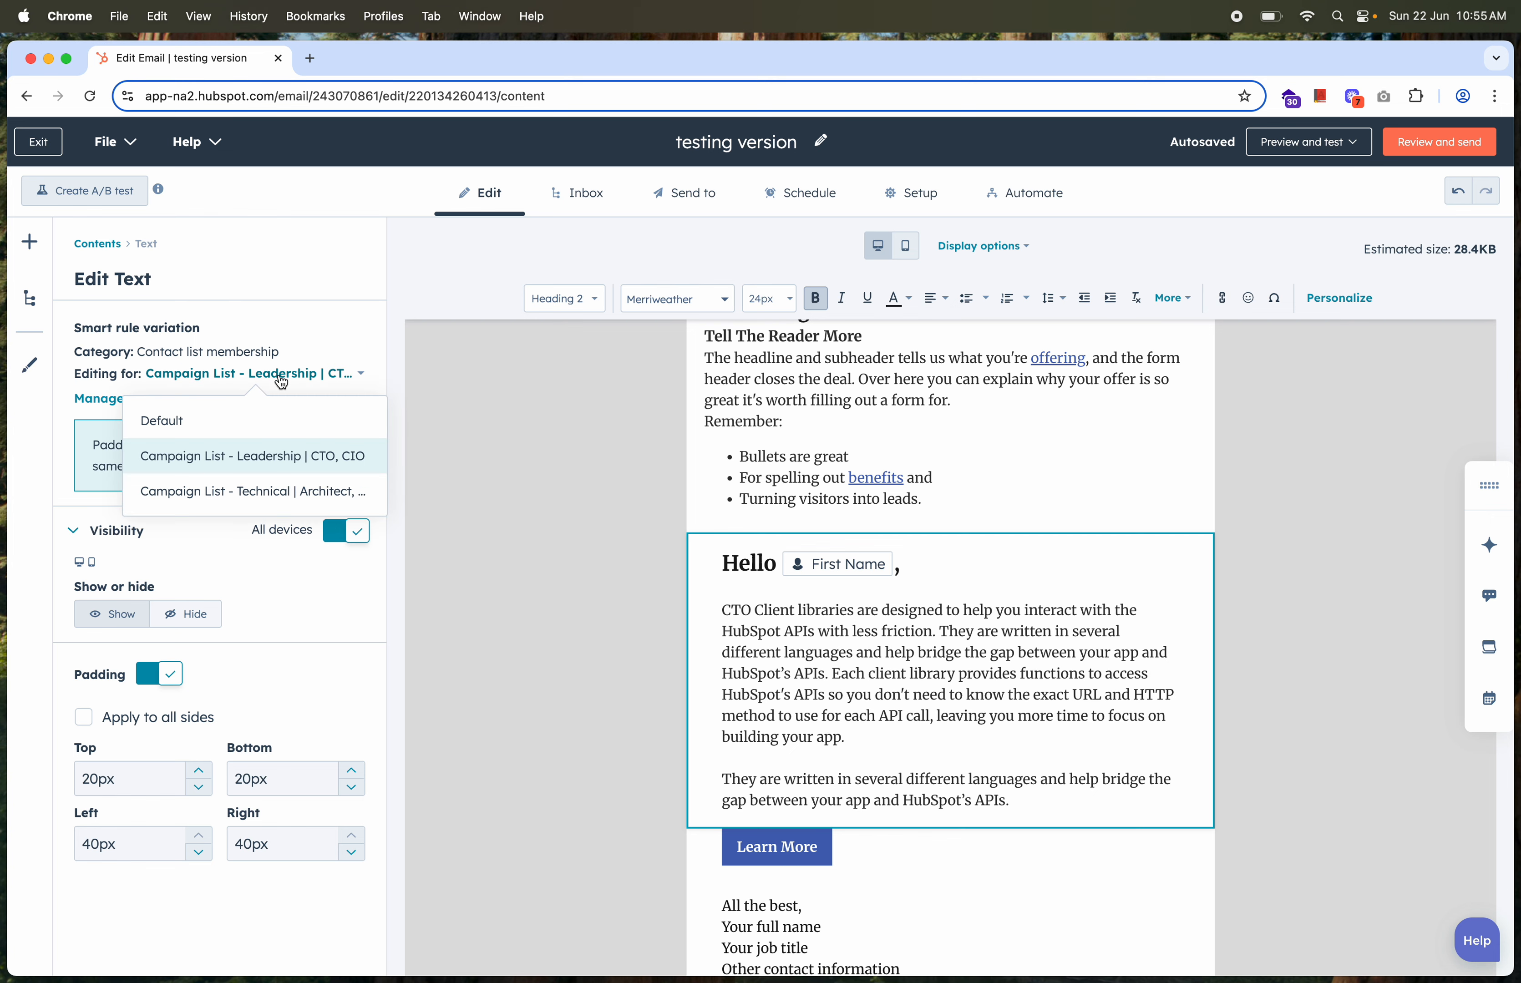
left_click(258, 492)
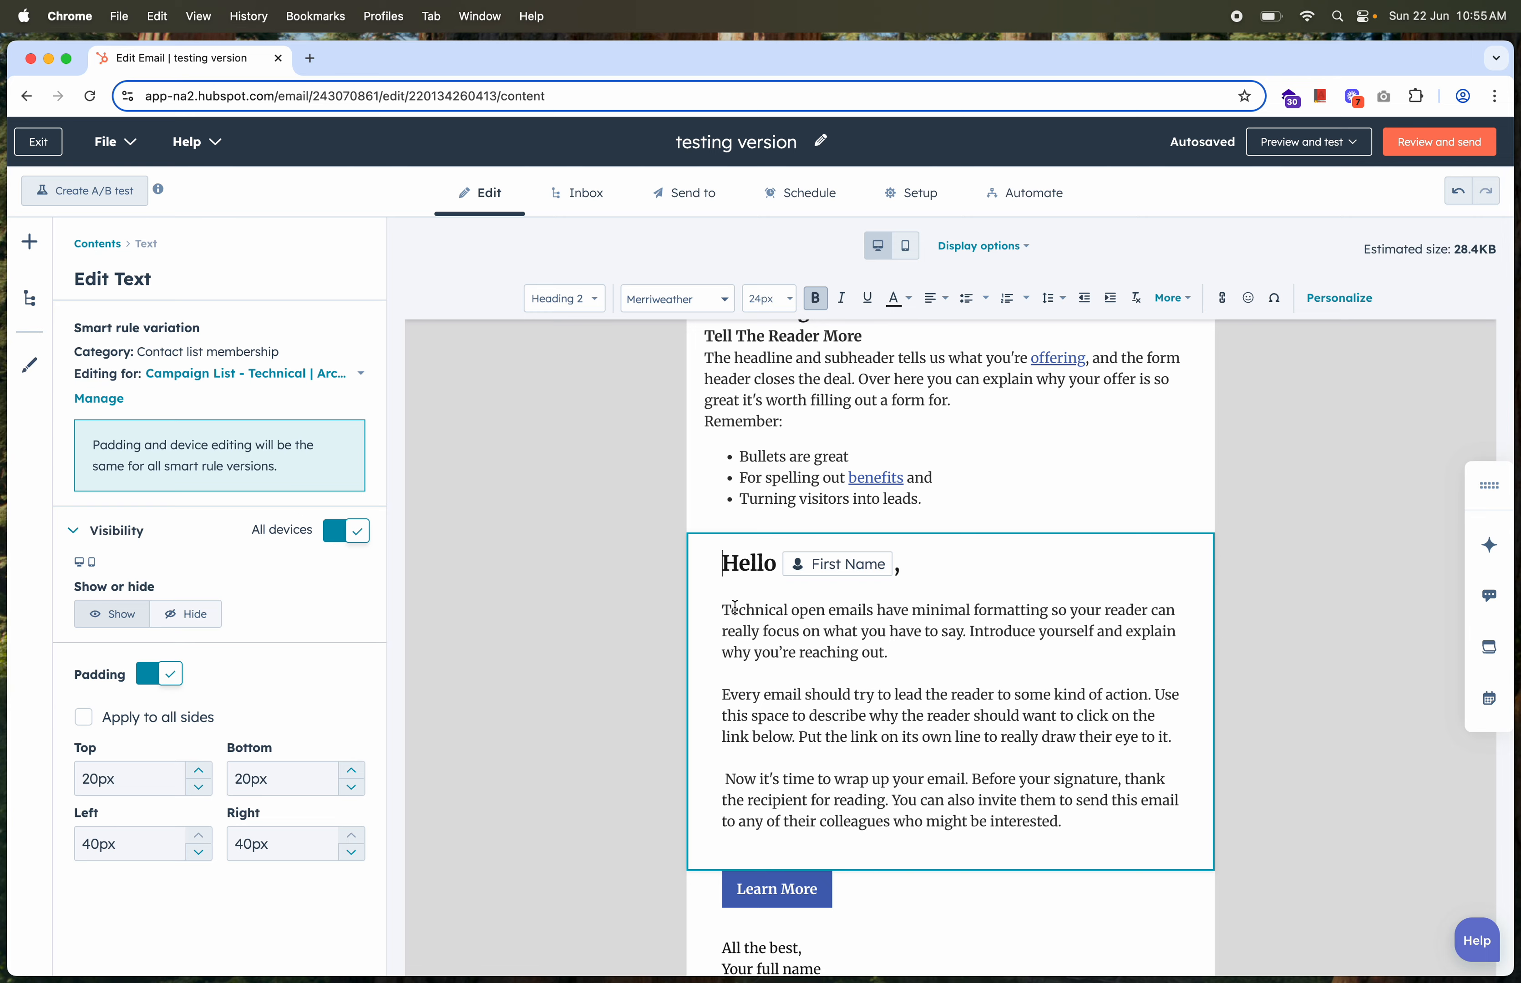
Review the Technical variation and the content below it, selecting the greeting line and the word "emails" in the body text.
scroll(884, 568, "down", 4)
scroll(883, 567, "up", 10)
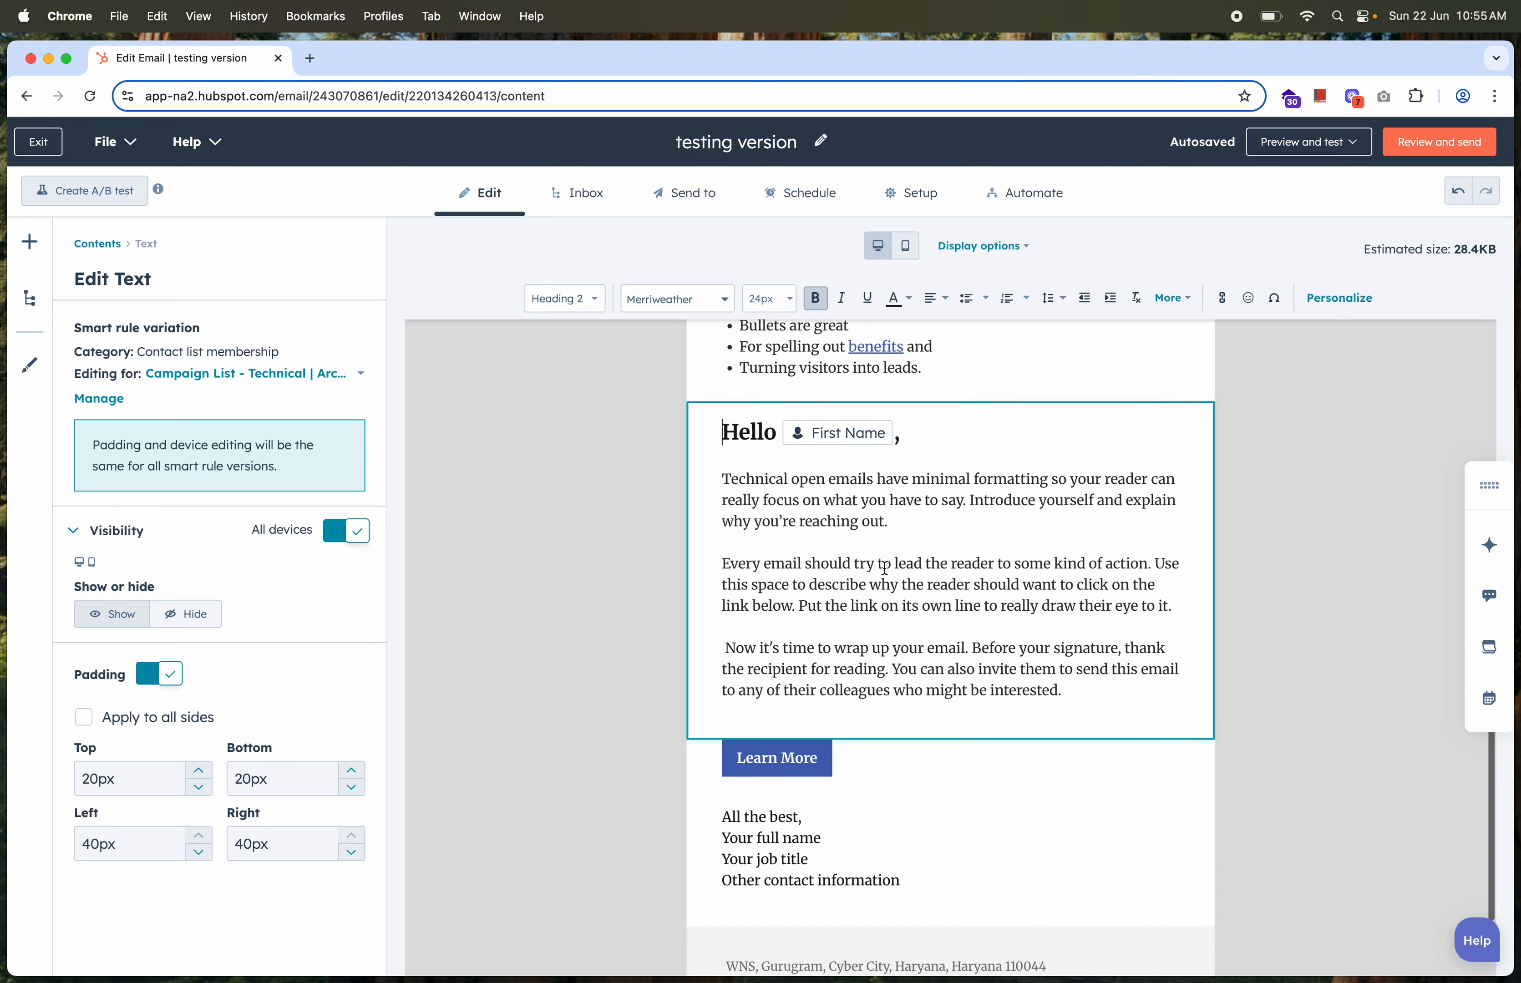
scroll(884, 567, "down", 10)
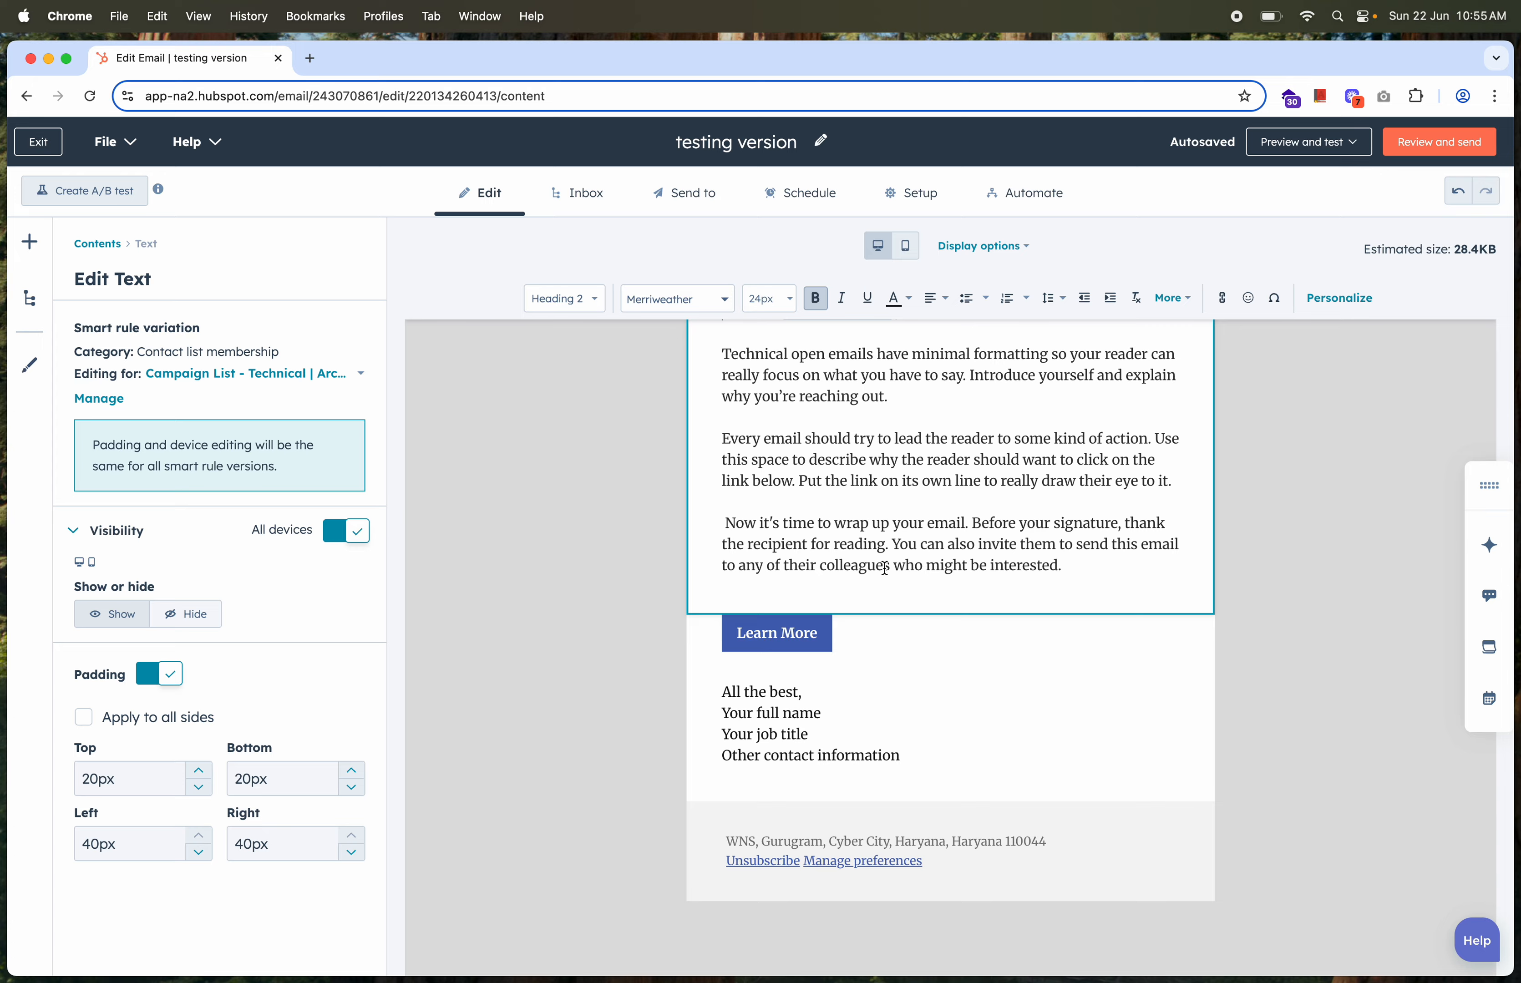
scroll(885, 568, "up", 10)
scroll(884, 567, "down", 9)
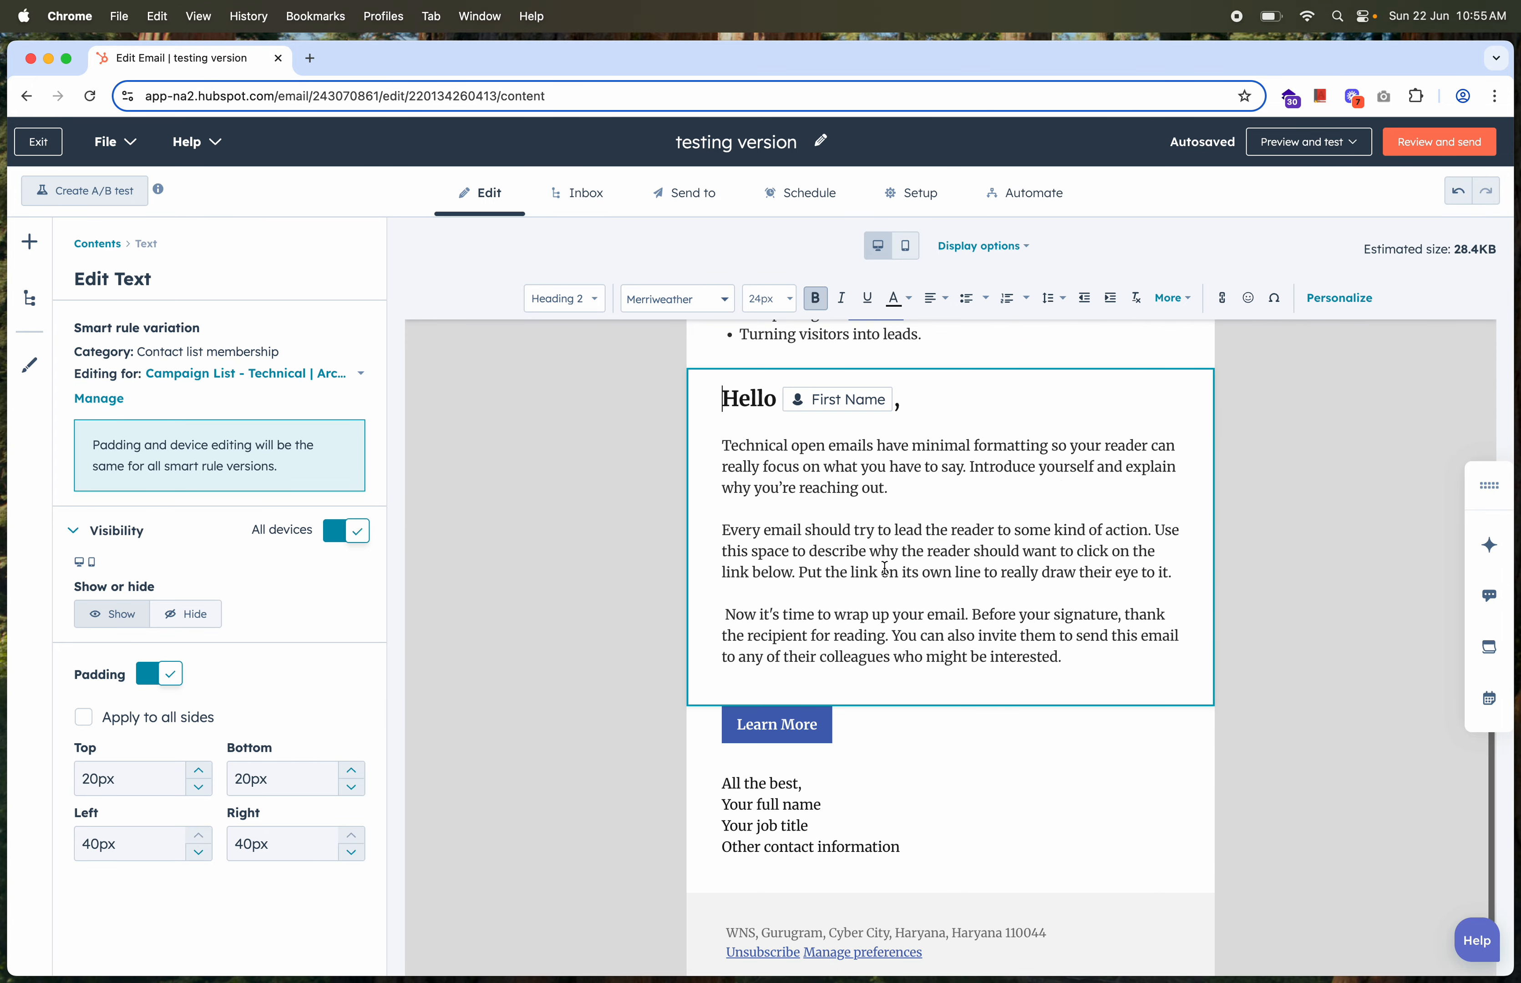
left_click(787, 735)
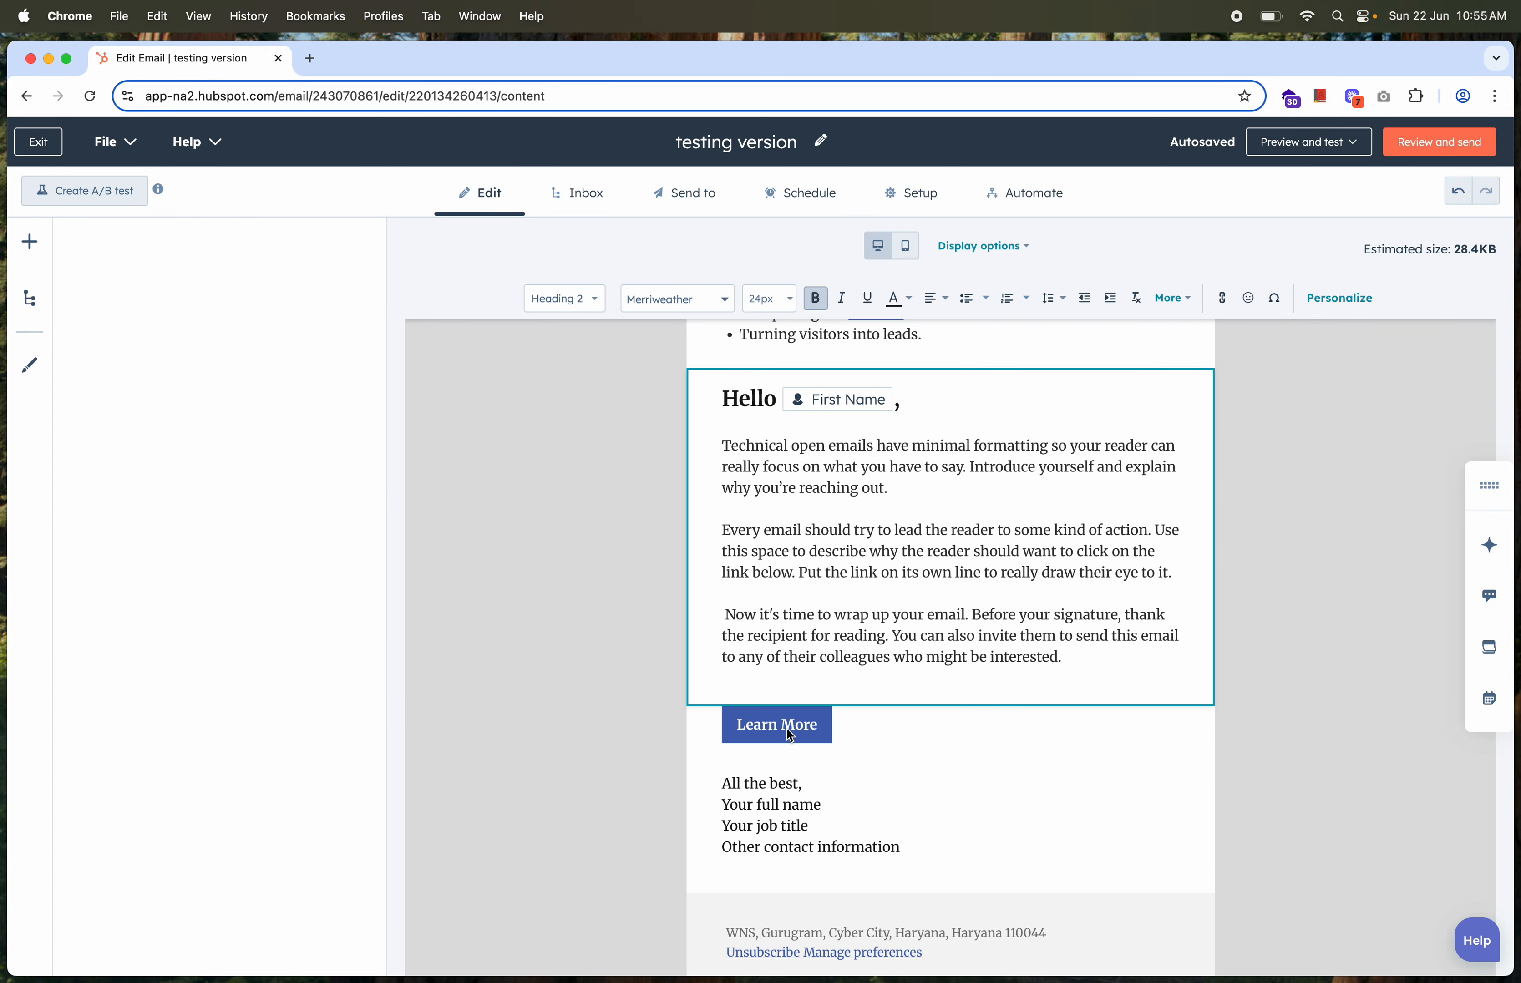
left_click(852, 549)
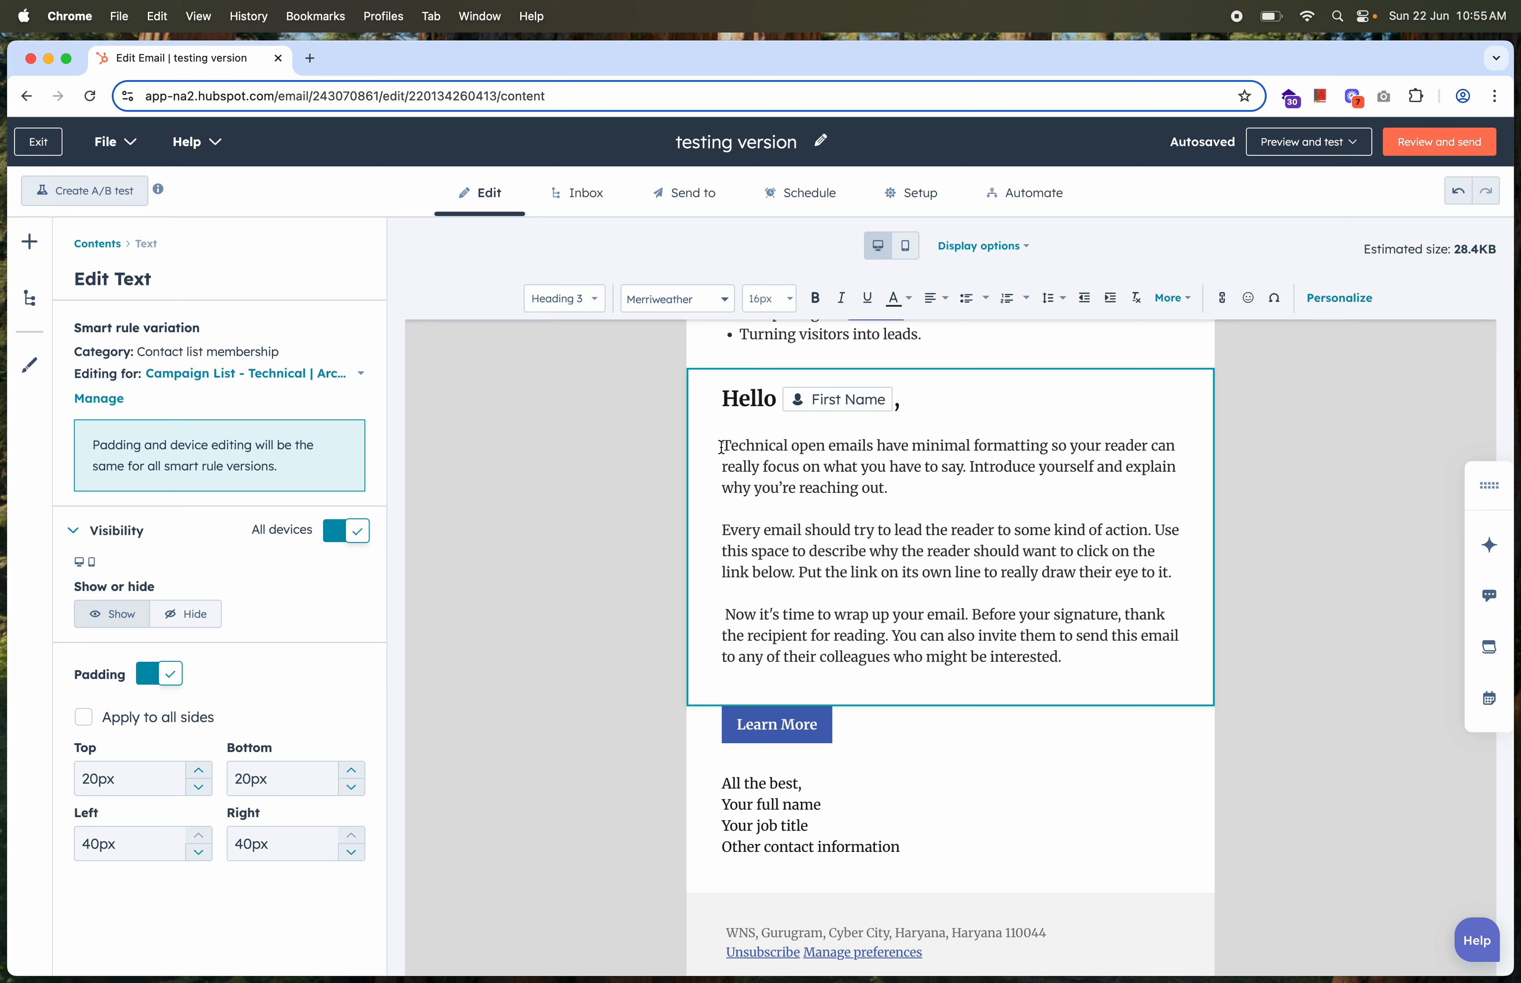
left_click_drag(901, 401, 723, 403)
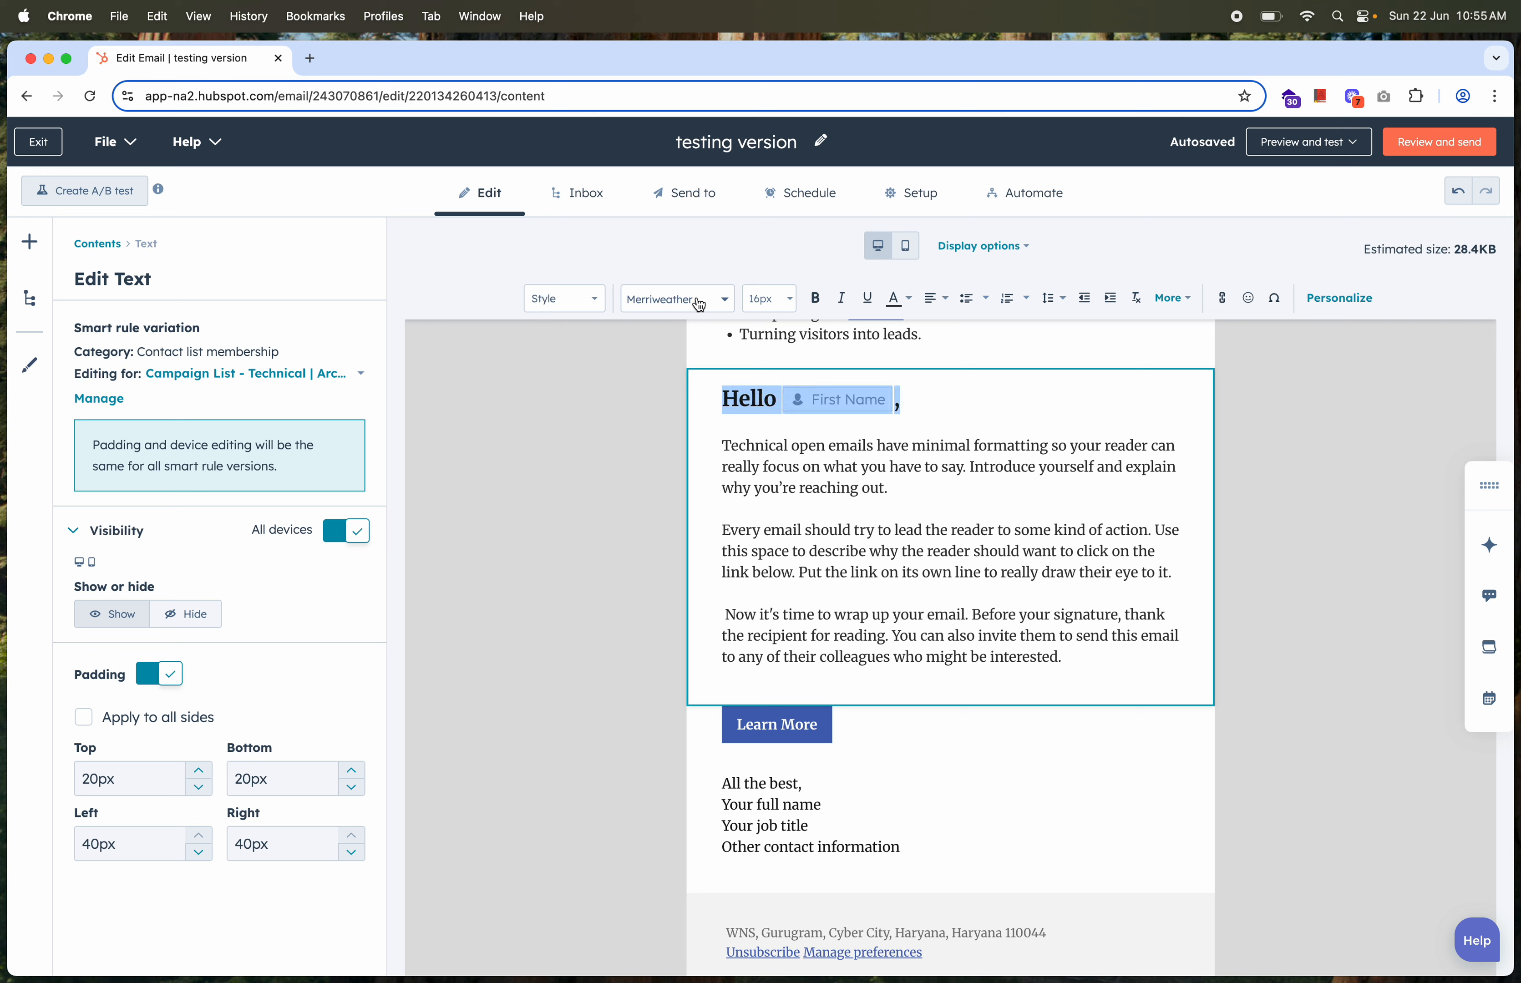
double_click(855, 447)
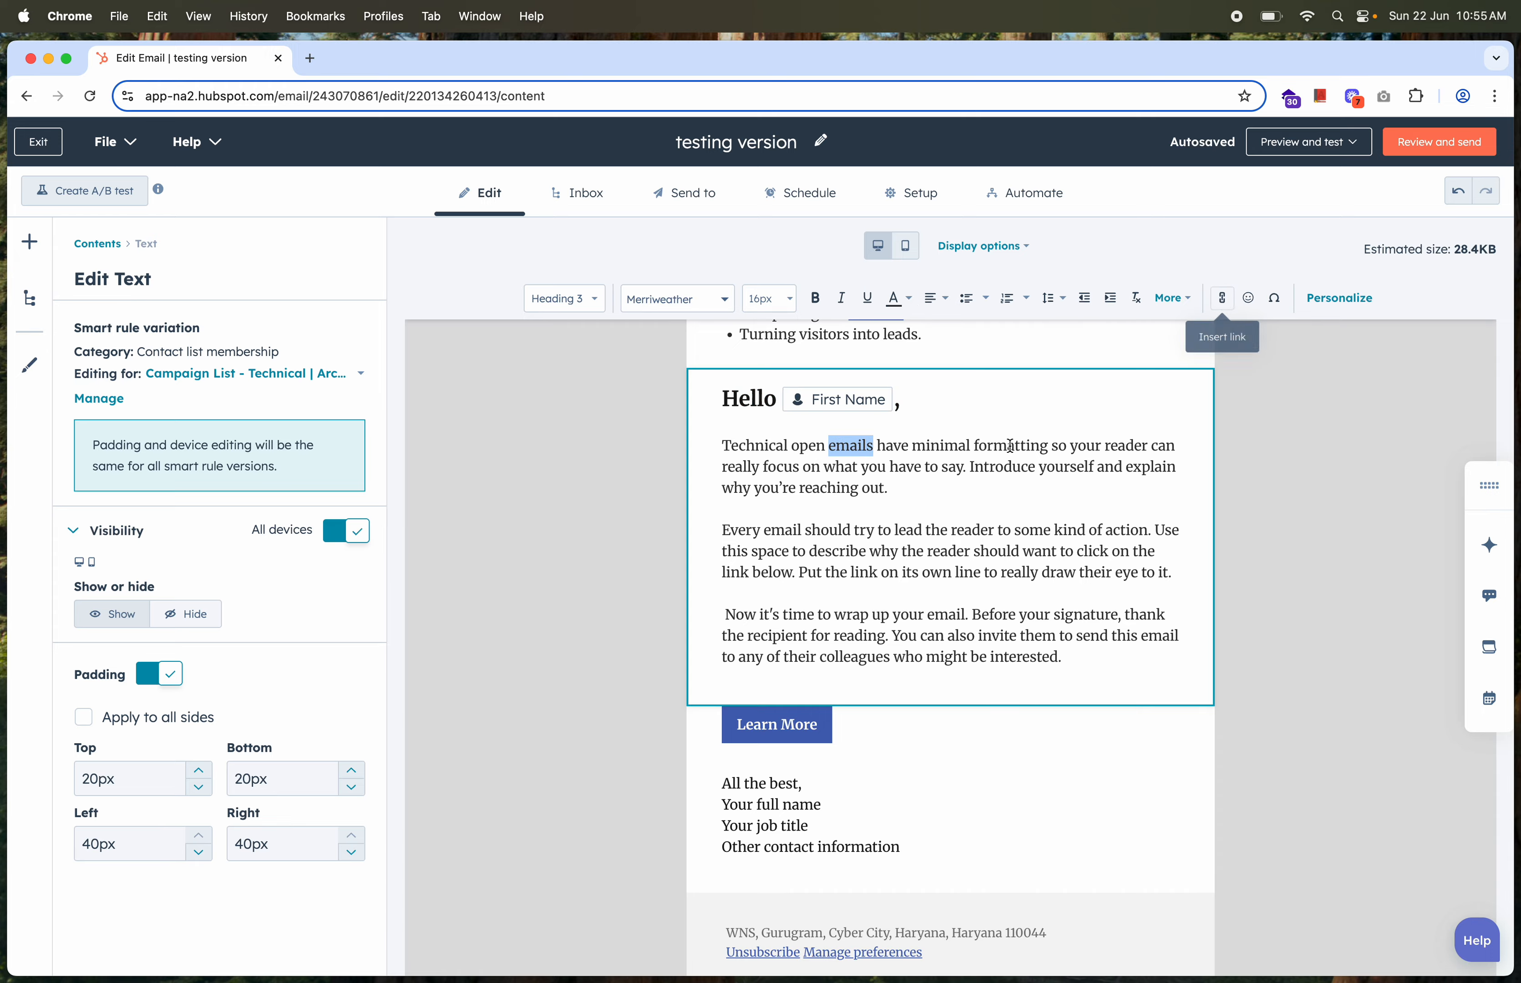
scroll(876, 539, "up", 10)
scroll(875, 538, "down", 12)
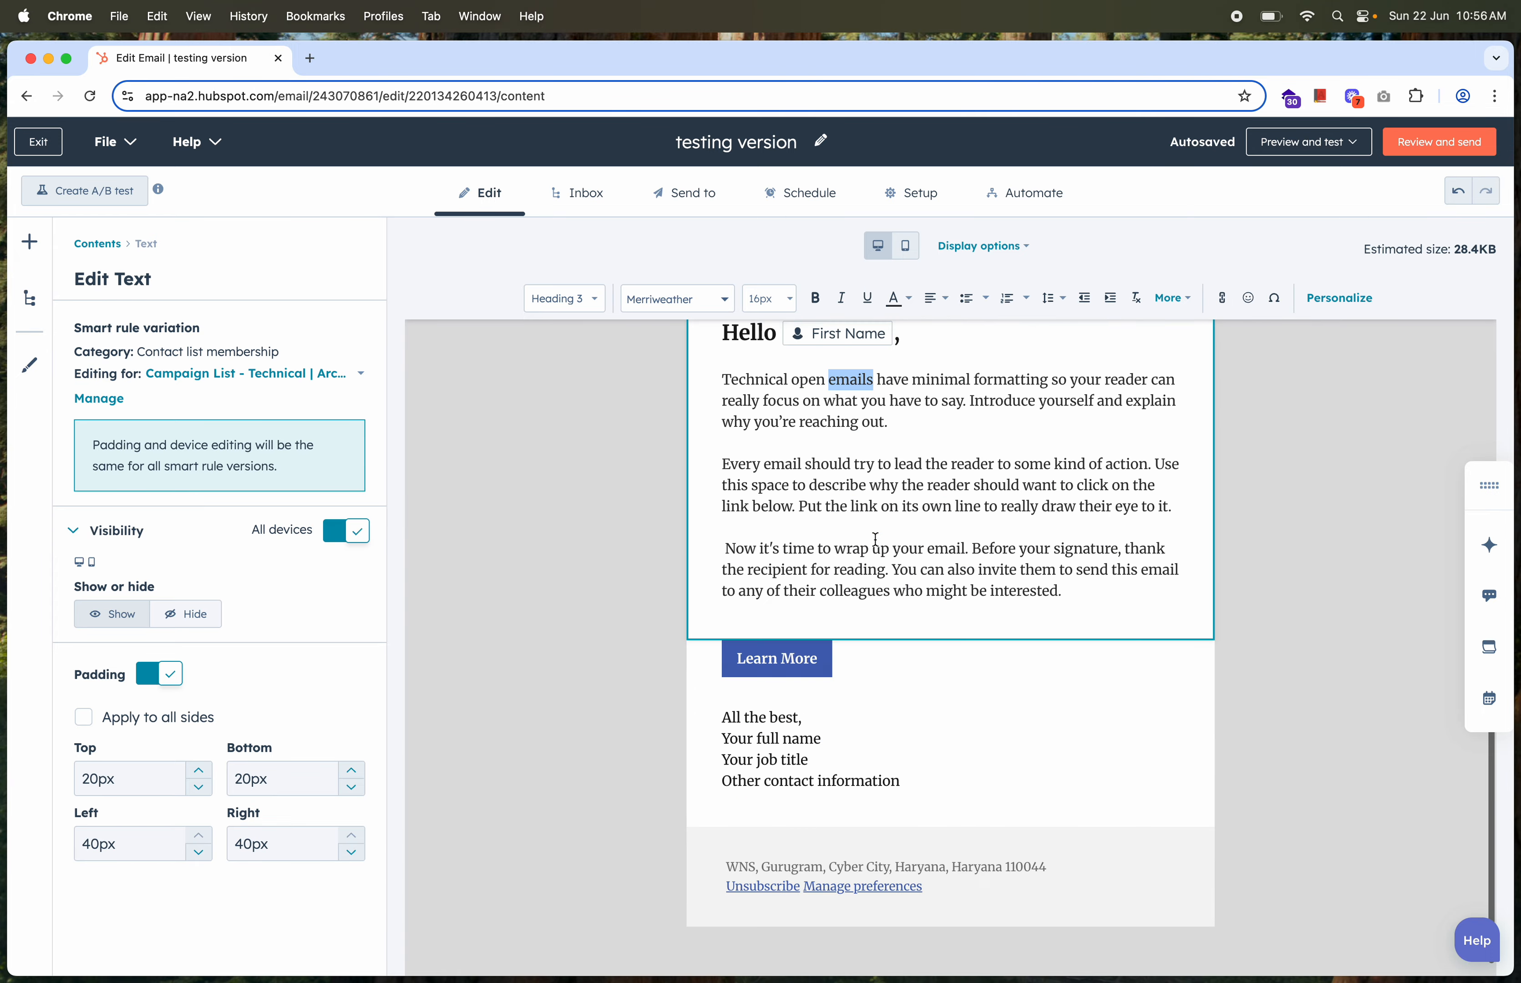
In the inbox settings, stop using the From address as the reply-to address and view the available reply-to choices.
scroll(875, 539, "down", 5)
left_click(578, 193)
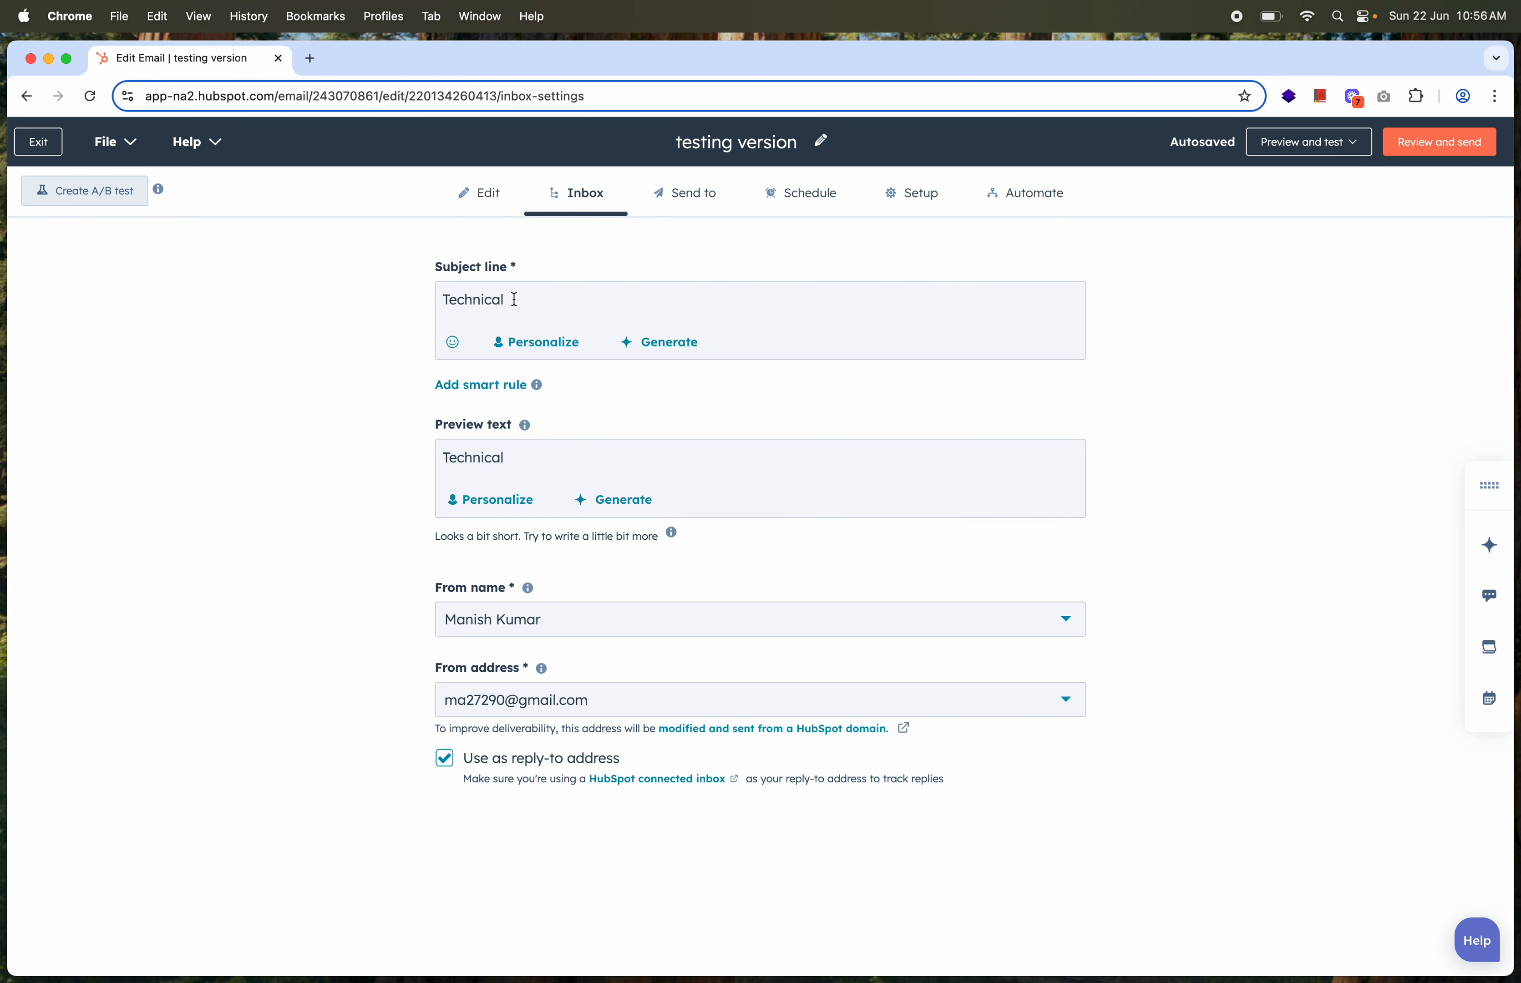
left_click(494, 299)
left_click(446, 758)
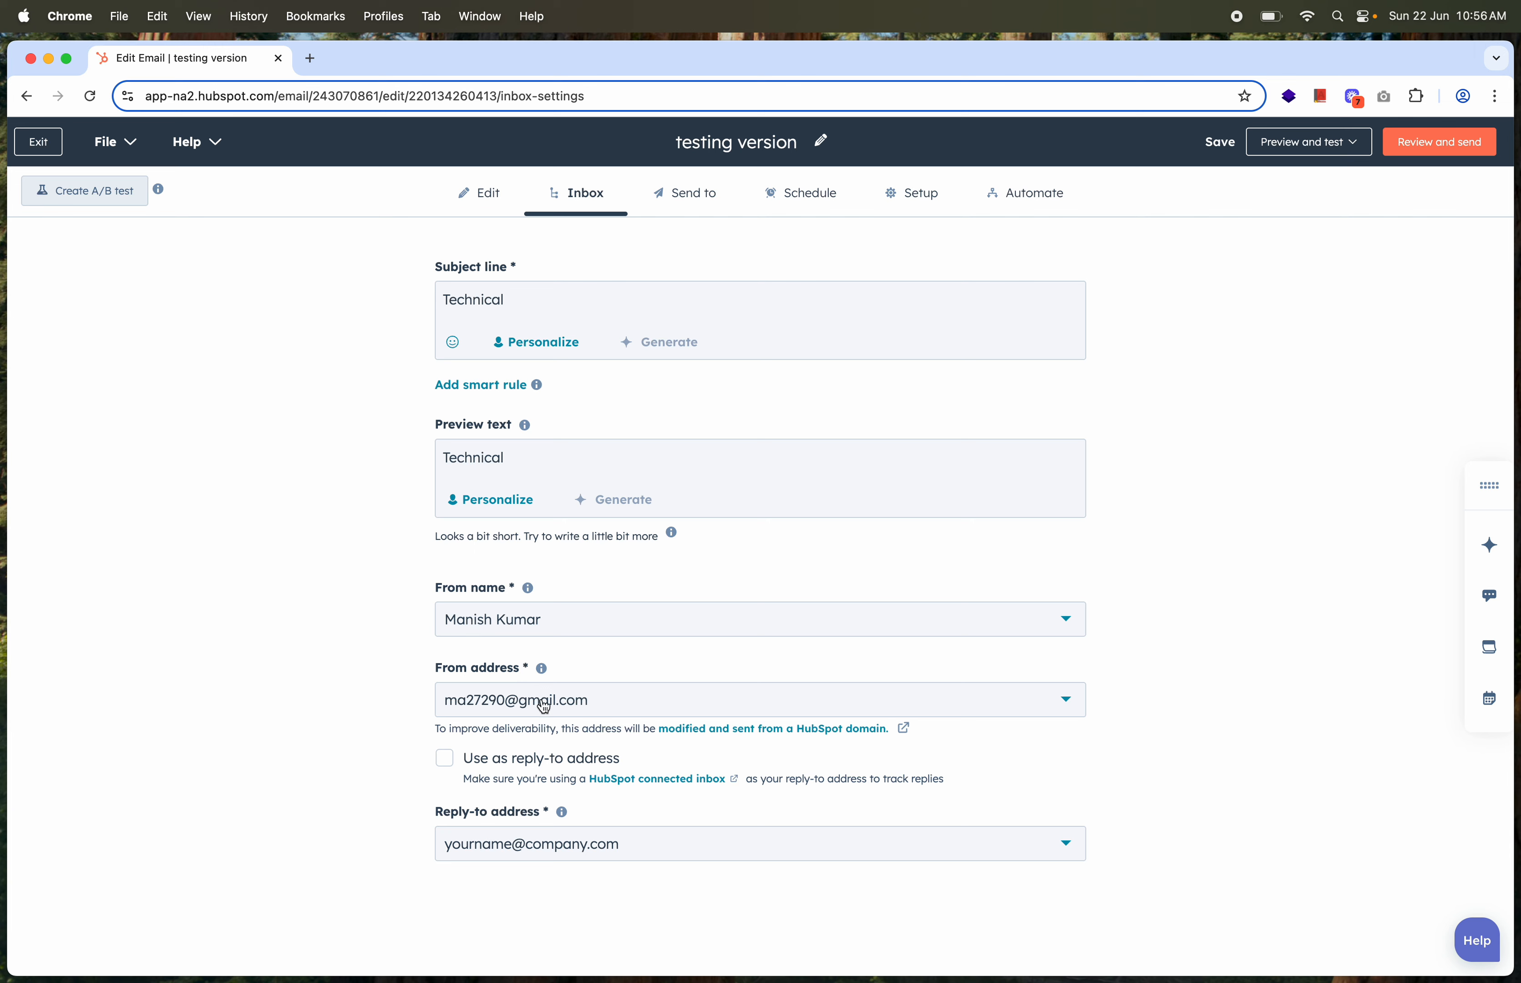
left_click(573, 852)
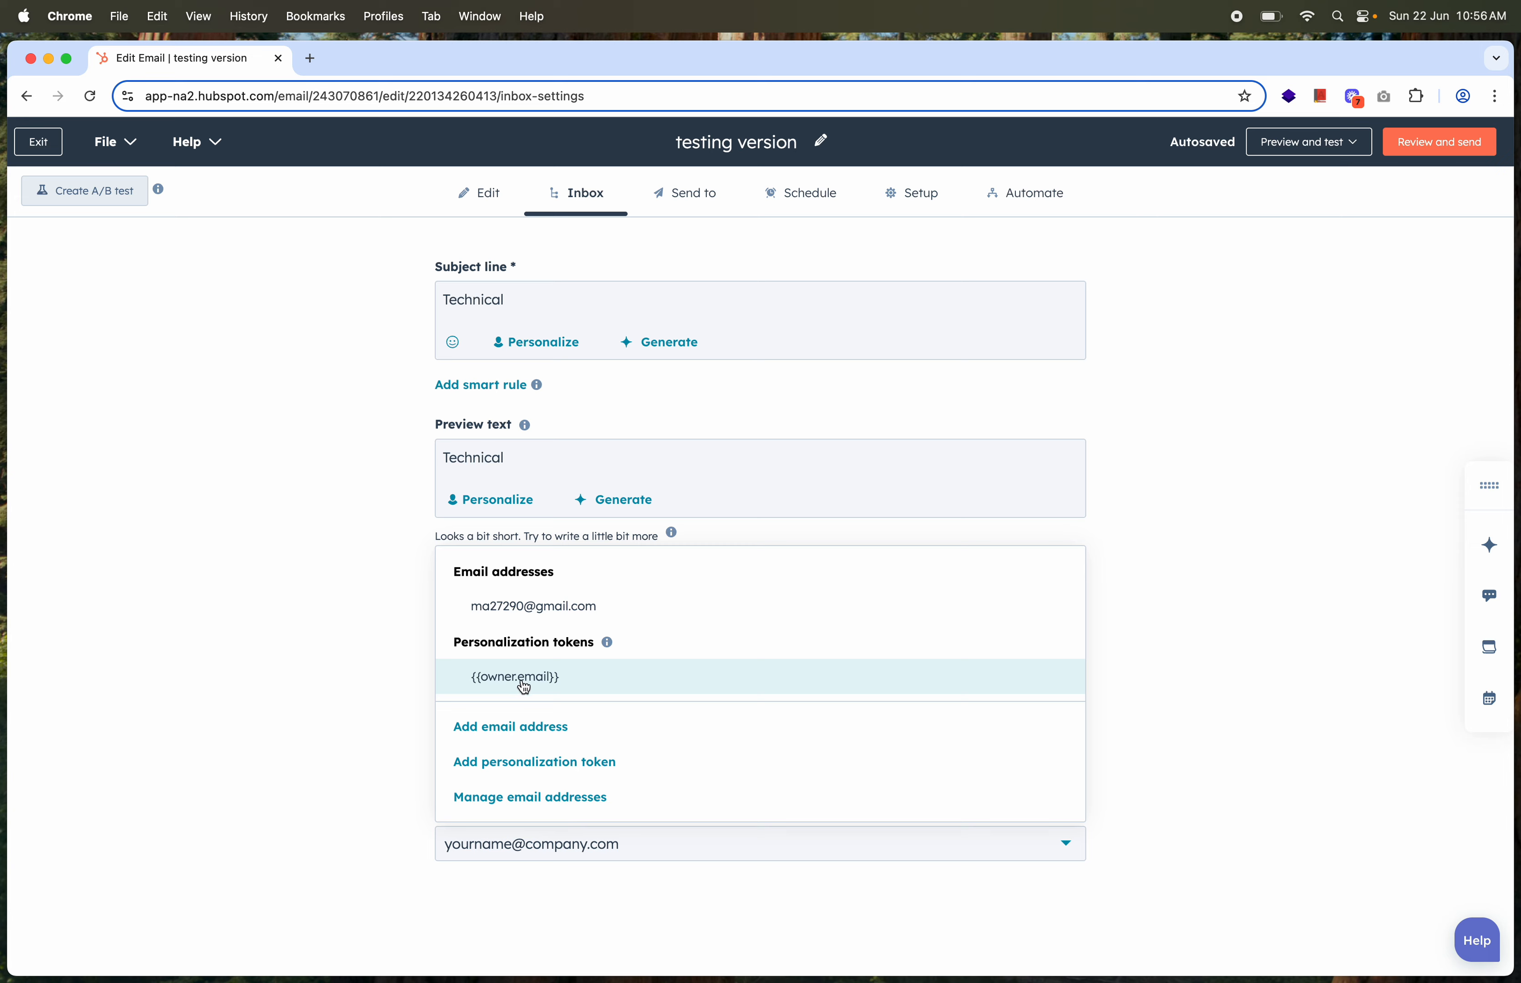
left_click(361, 669)
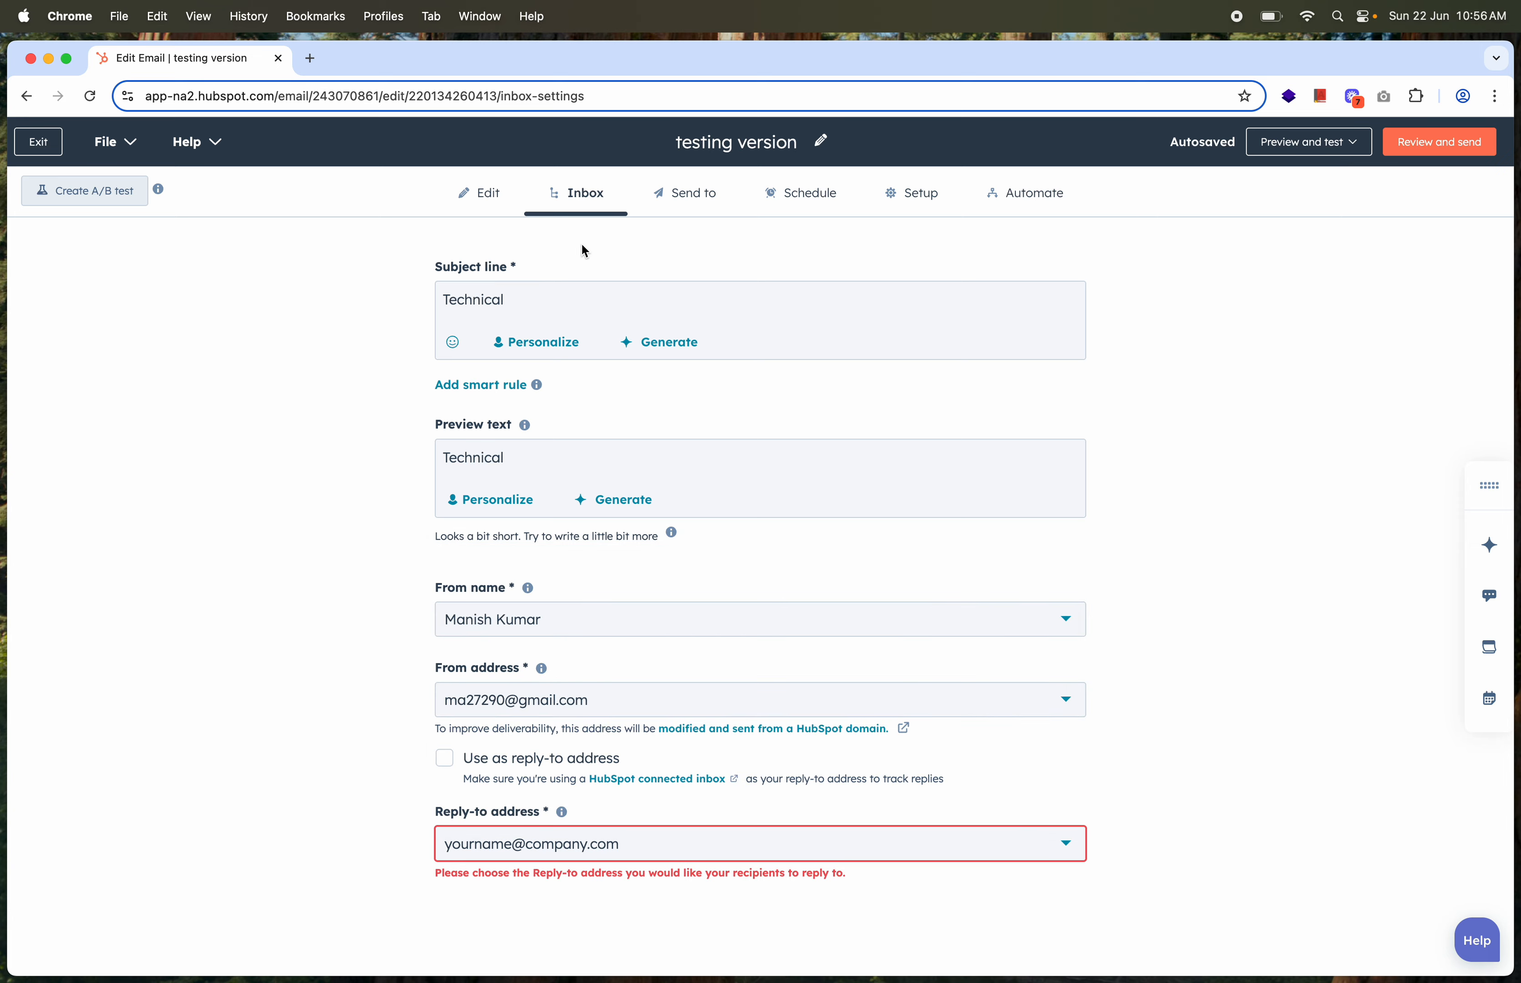
Delete the First Name token and the comma from the Hello greeting in the Technical variation of the email text.
left_click(490, 198)
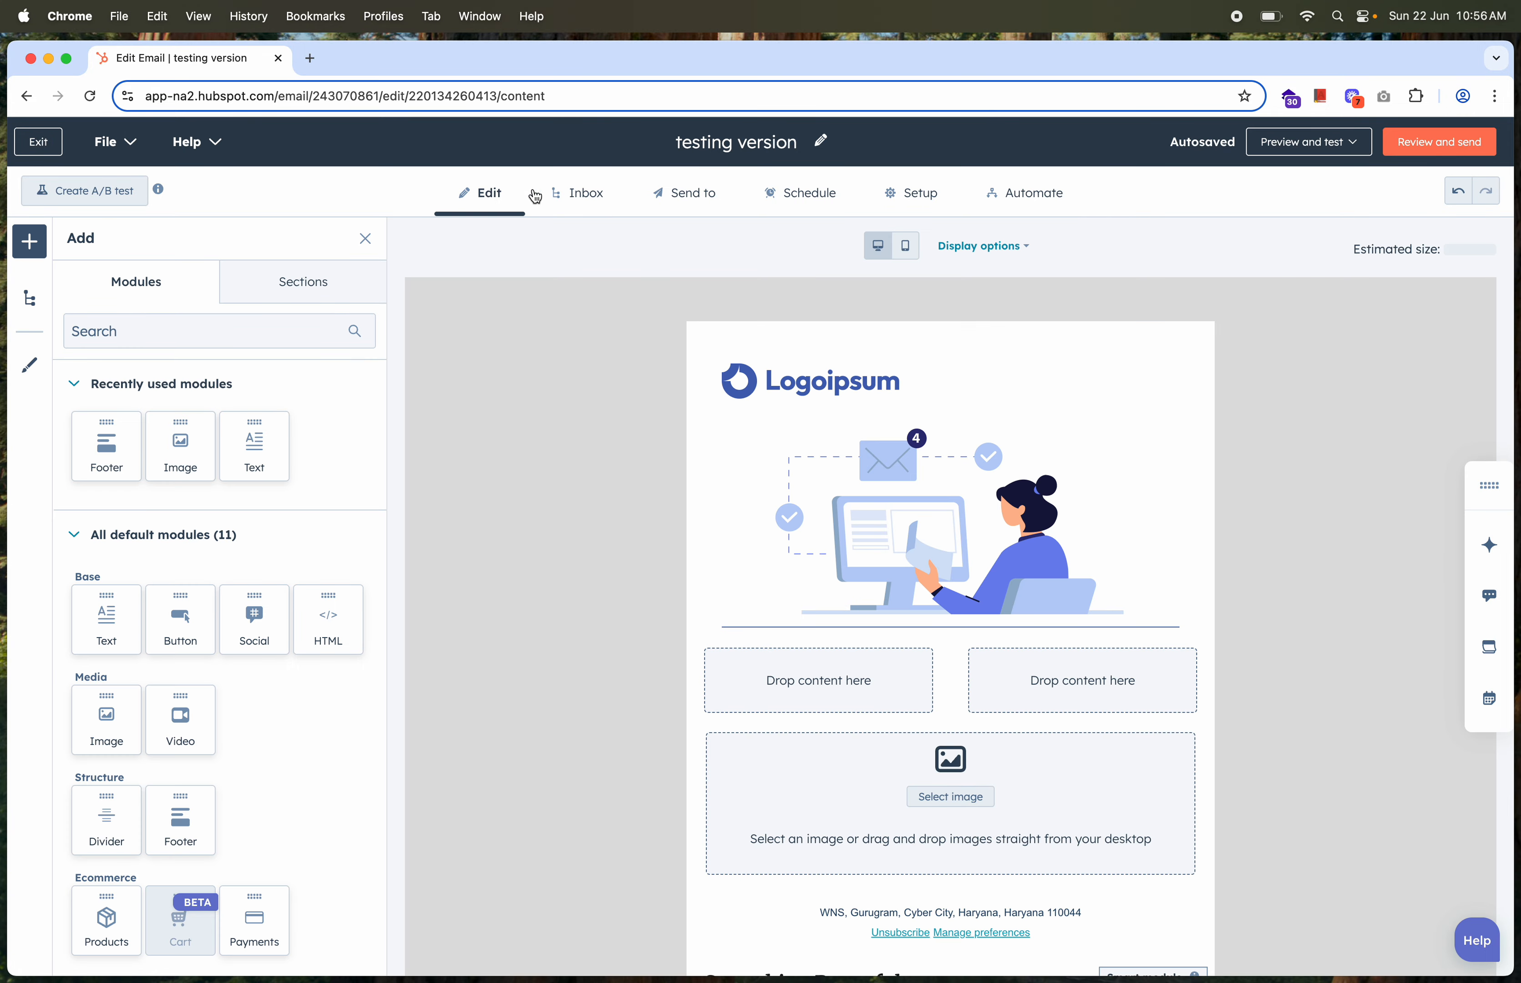
scroll(817, 628, "down", 10)
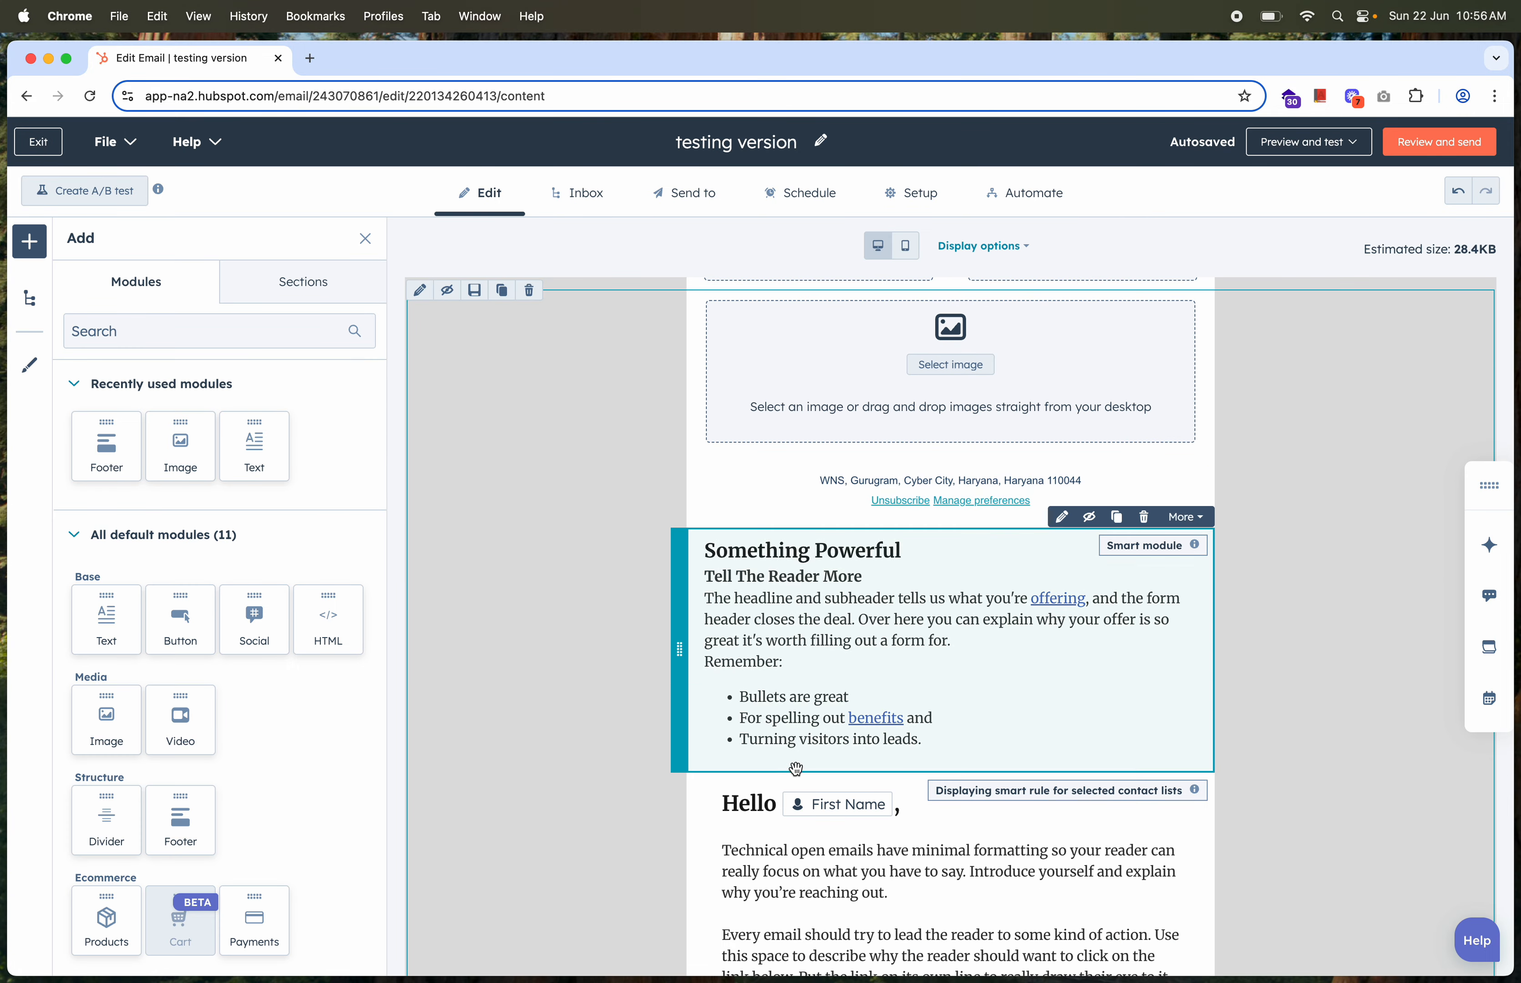
left_click(908, 803)
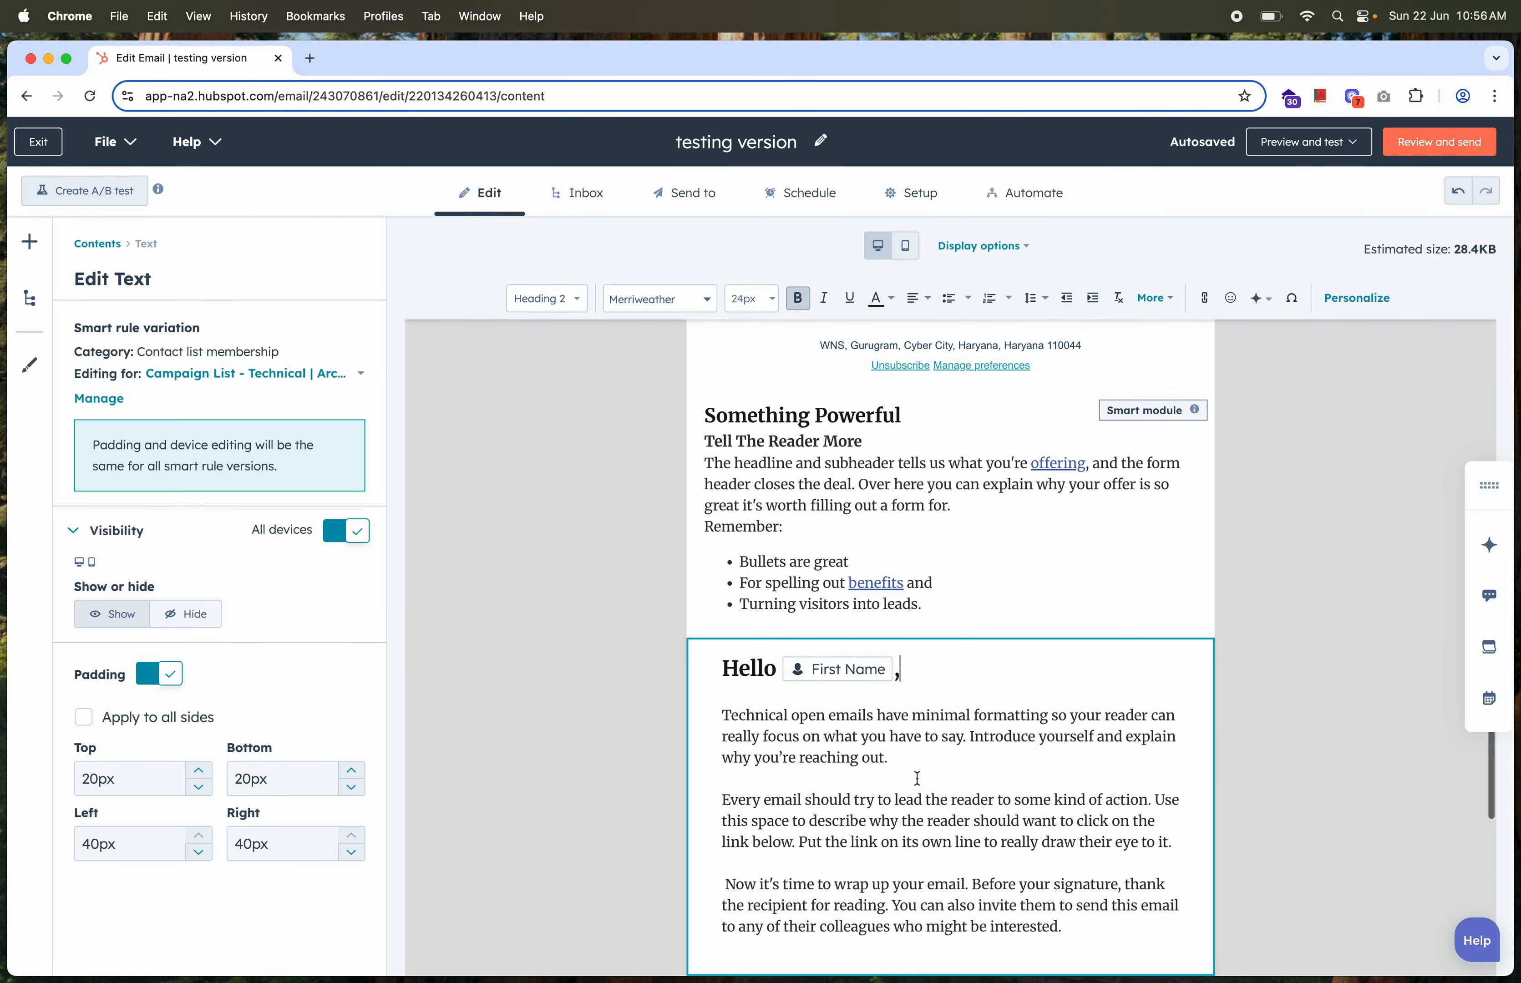
key("BackSpace")
key("BackSpace")
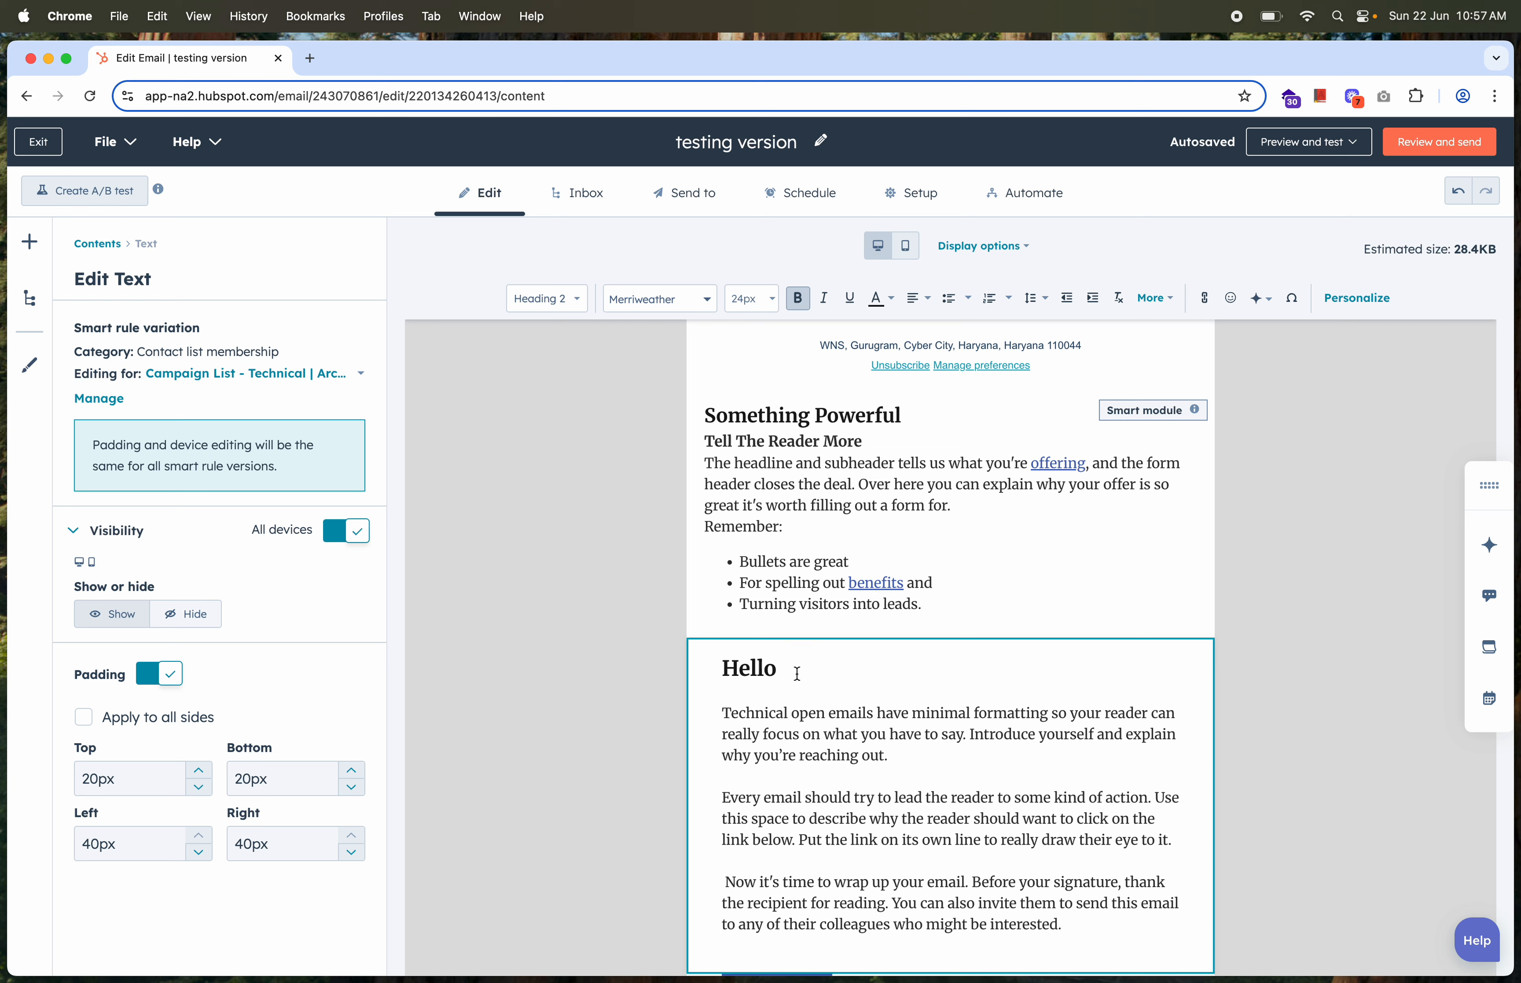
Insert the Contact token "First Name" after Hello in the Technical greeting and add a comma behind it.
left_click(1371, 306)
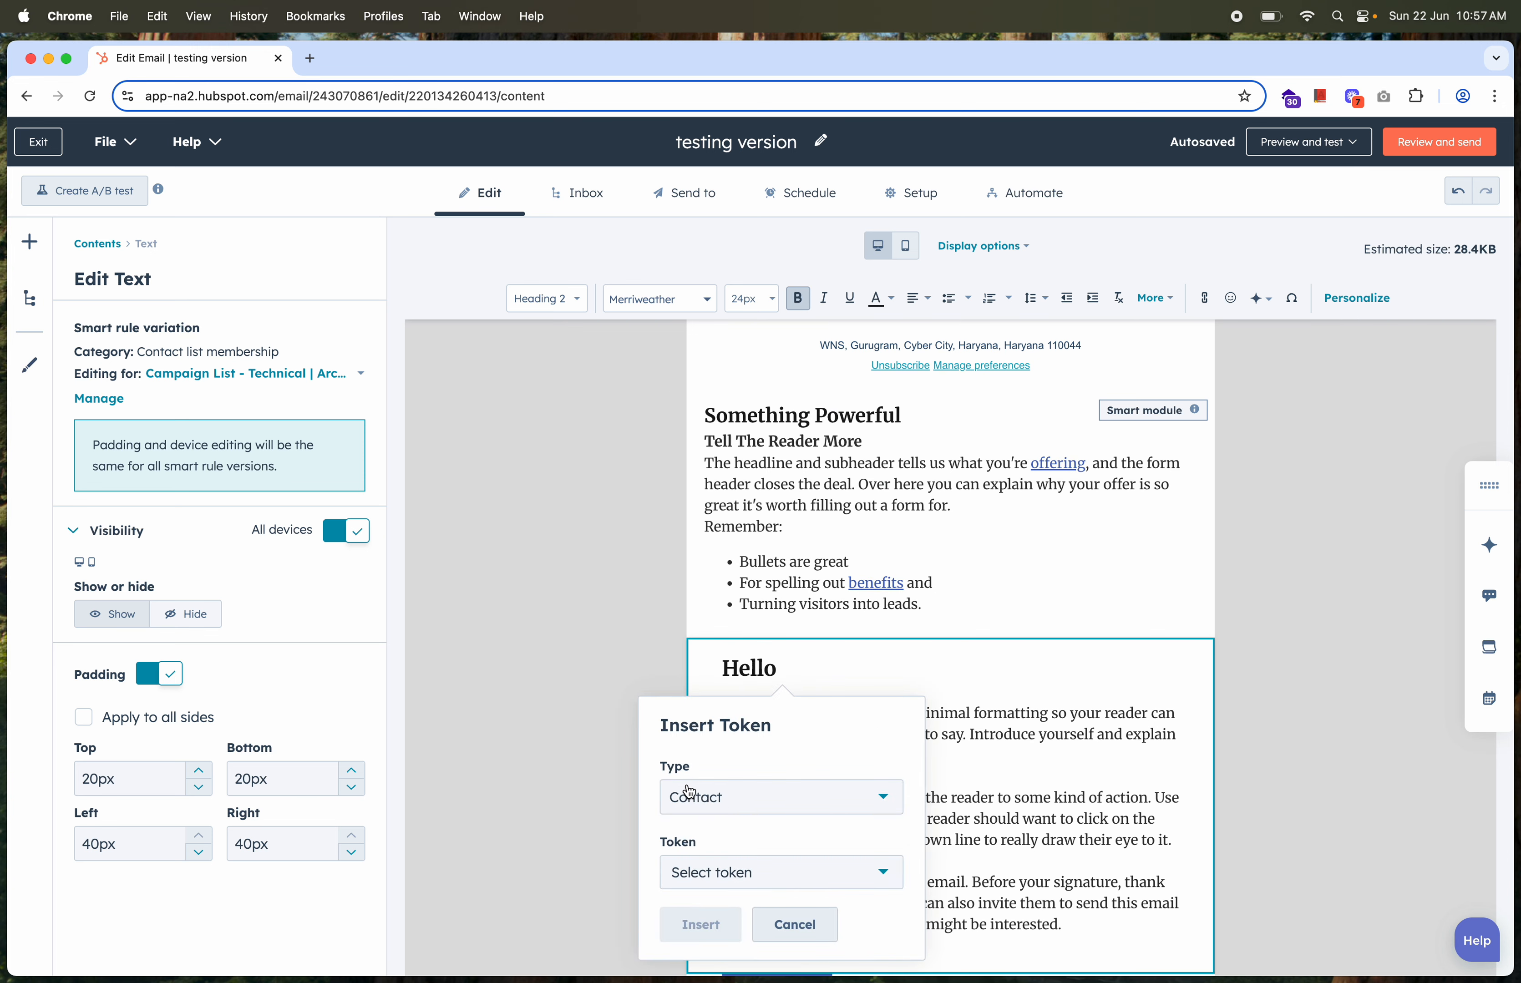
left_click(704, 882)
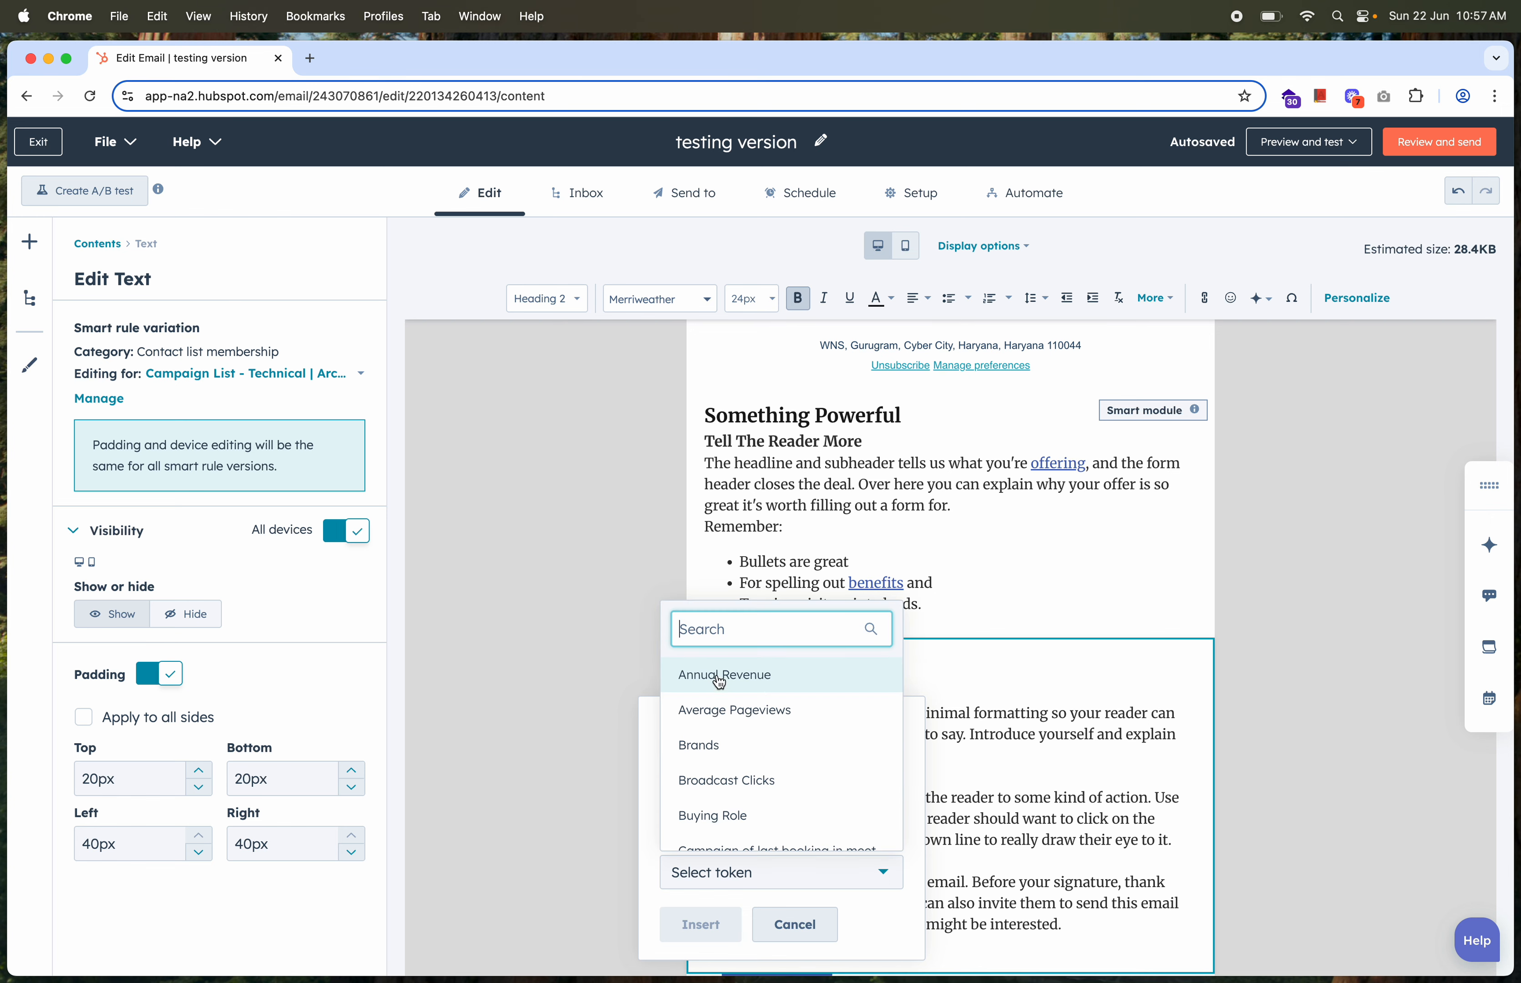
type("first name")
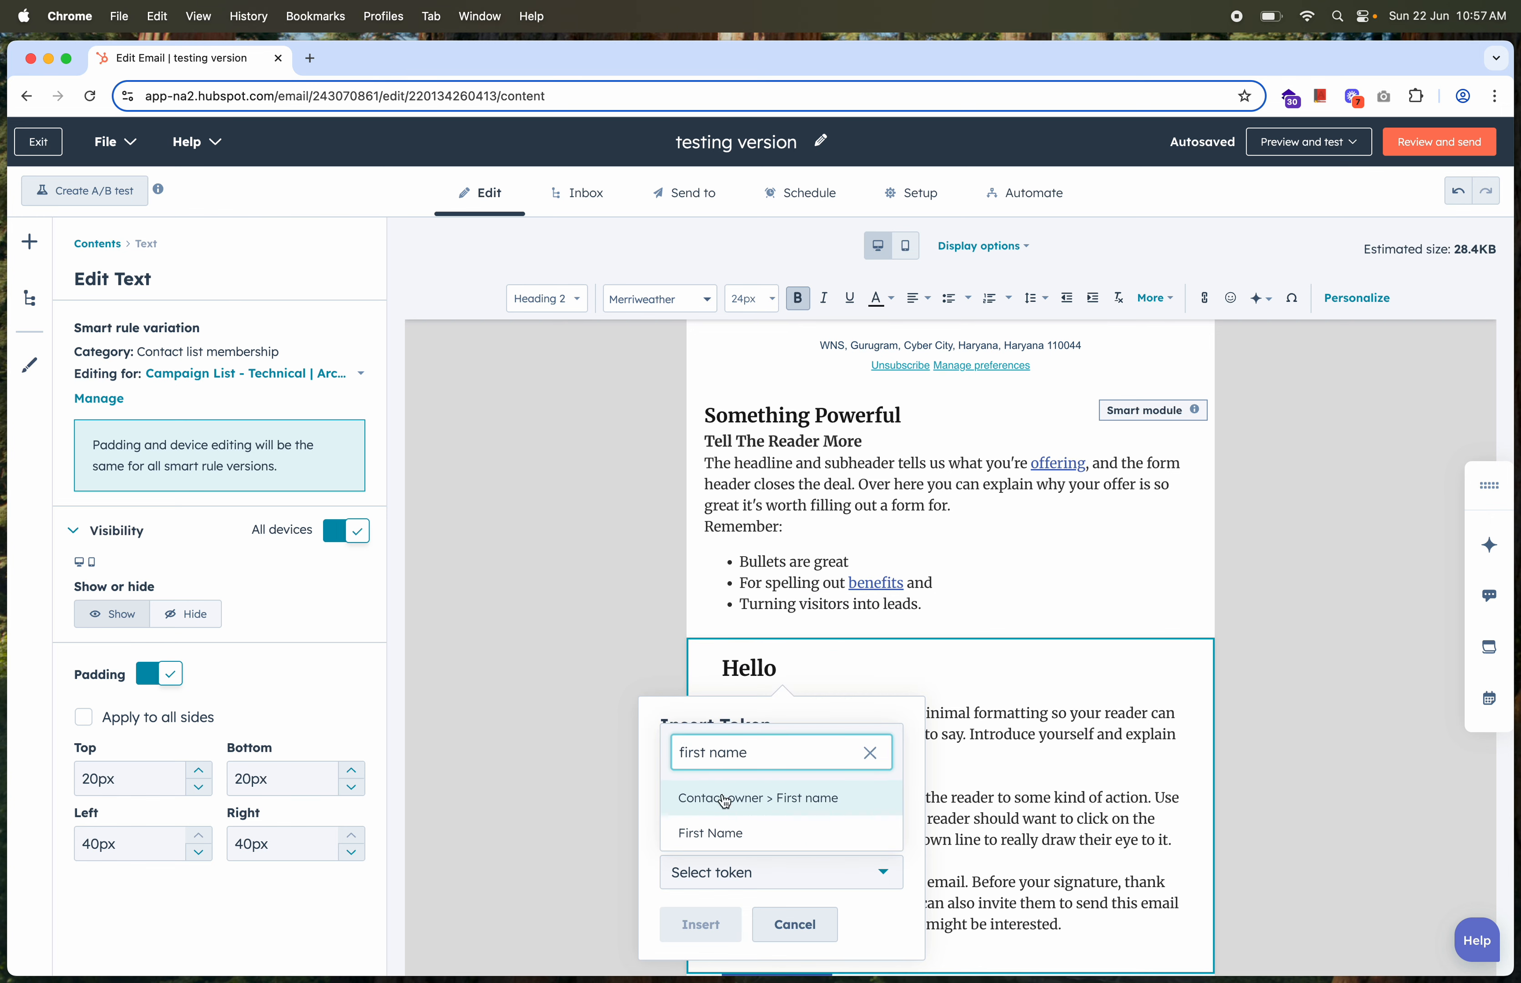
left_click(718, 834)
left_click(543, 646)
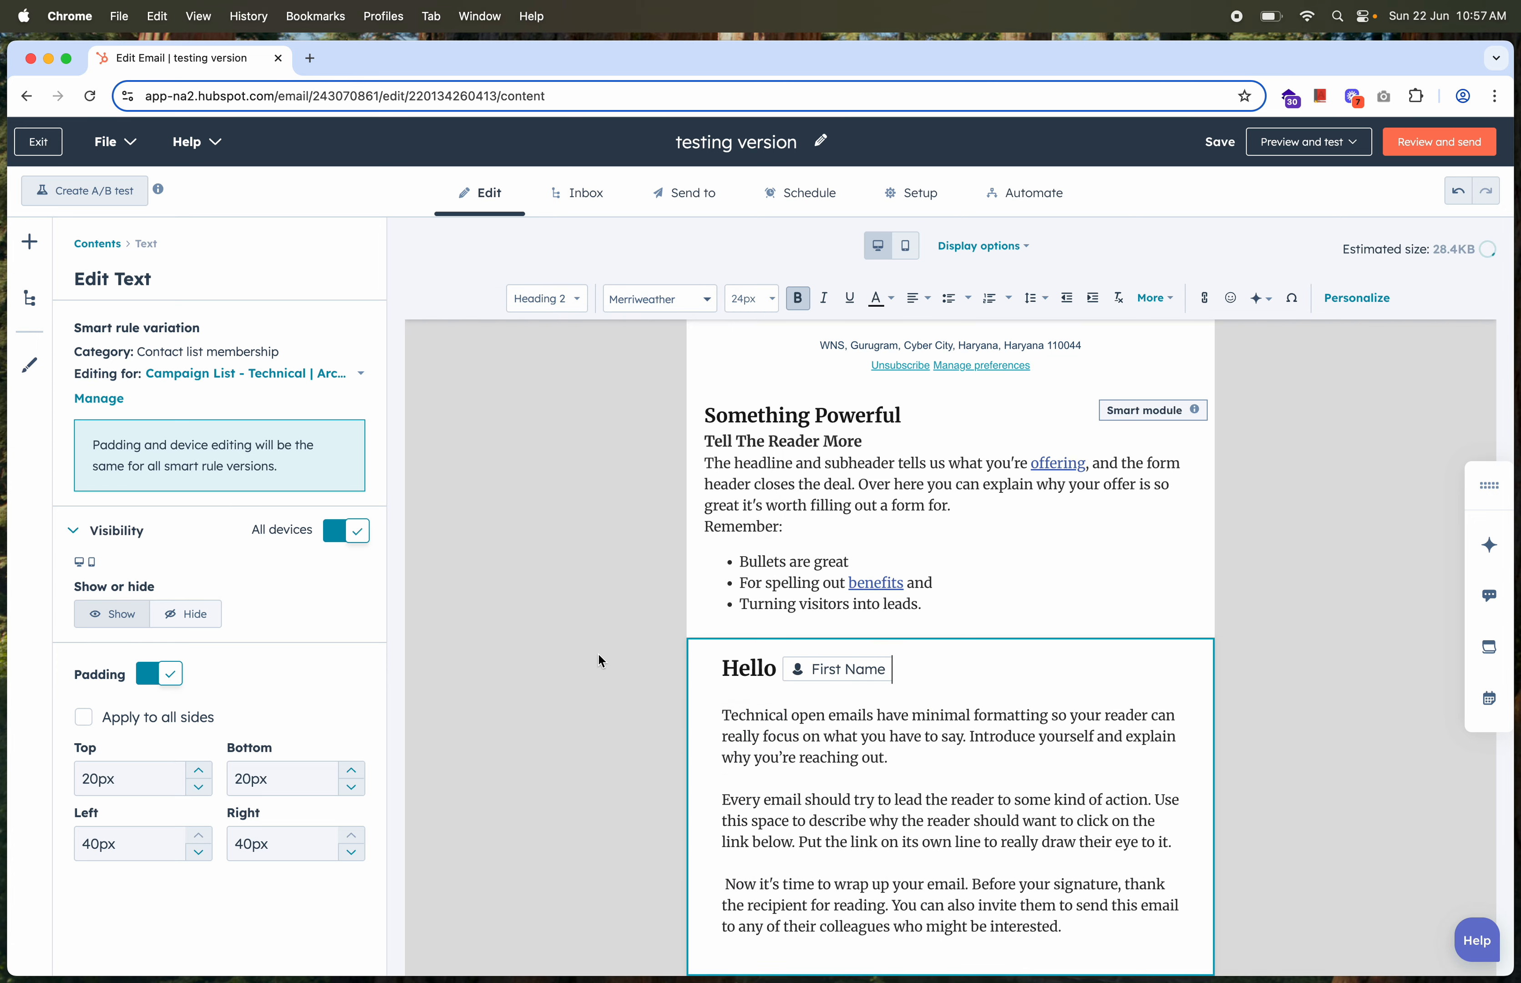
type(",")
Revisit the inbox settings and examine the recipient settings, including the sending method options and the exclusion list.
scroll(861, 766, "up", 5)
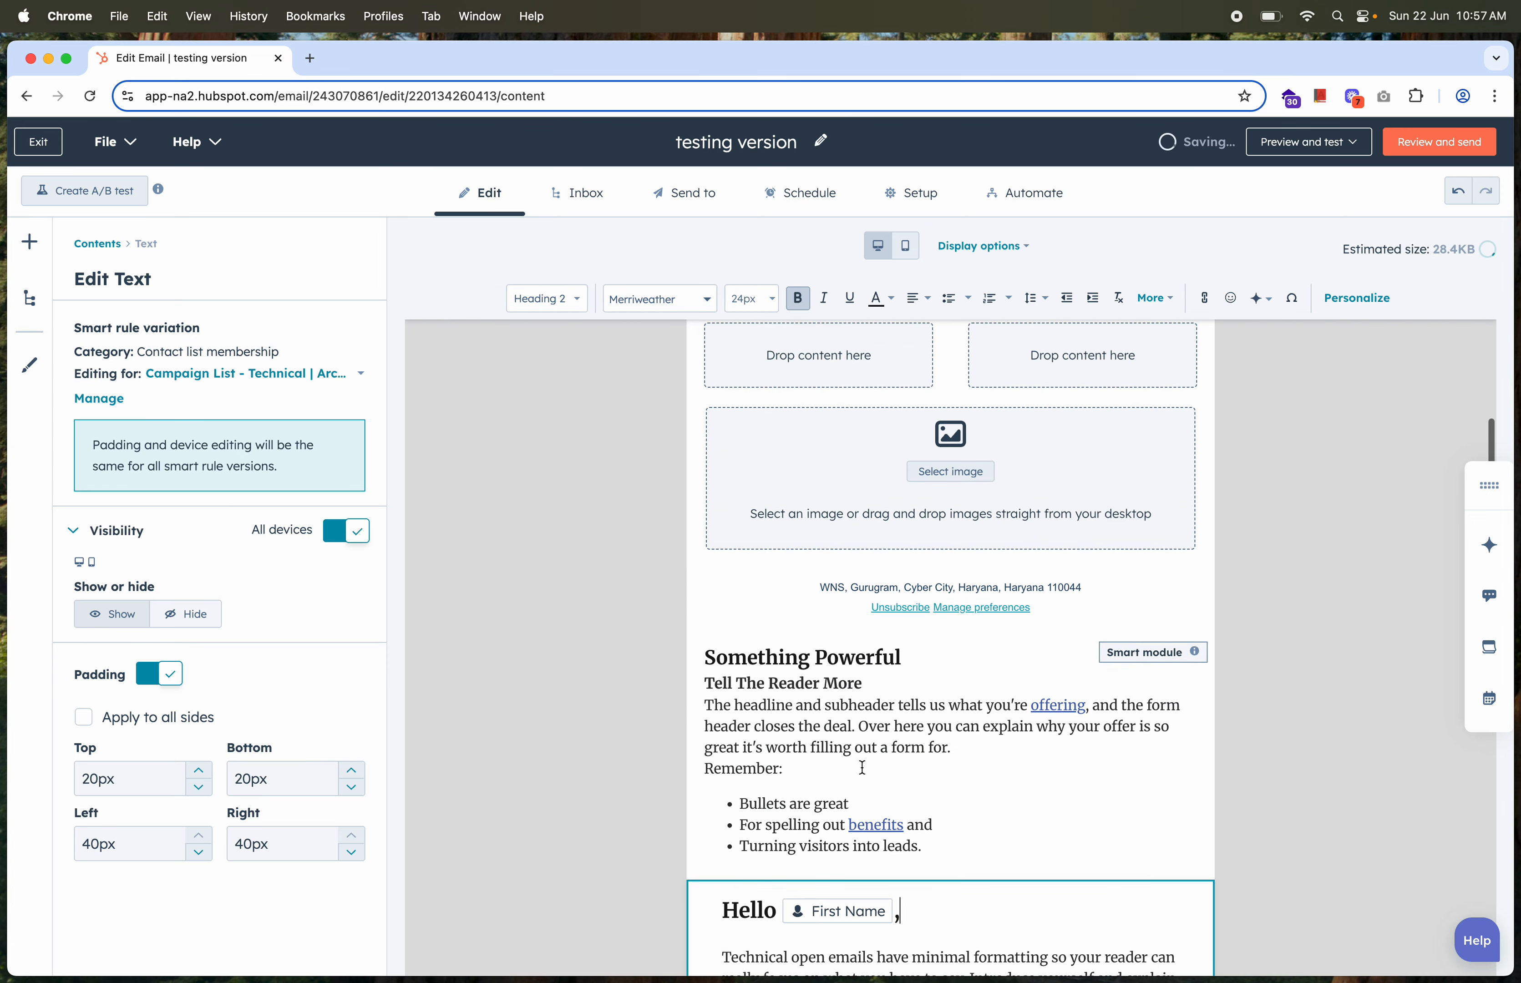
scroll(862, 767, "up", 5)
left_click(591, 213)
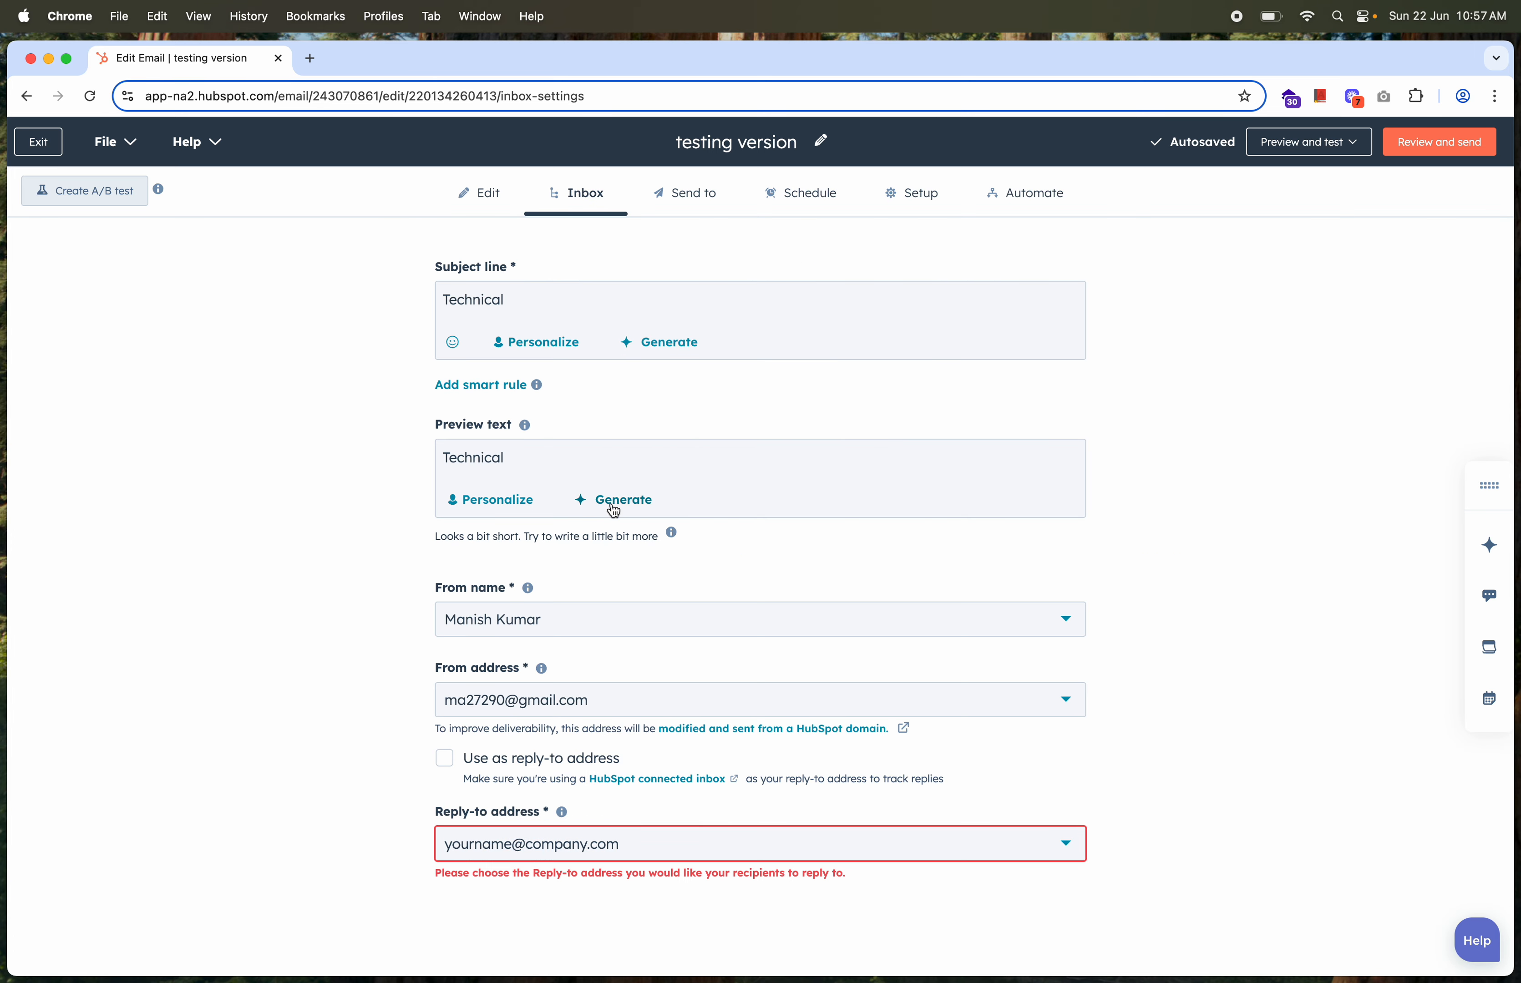
left_click(680, 204)
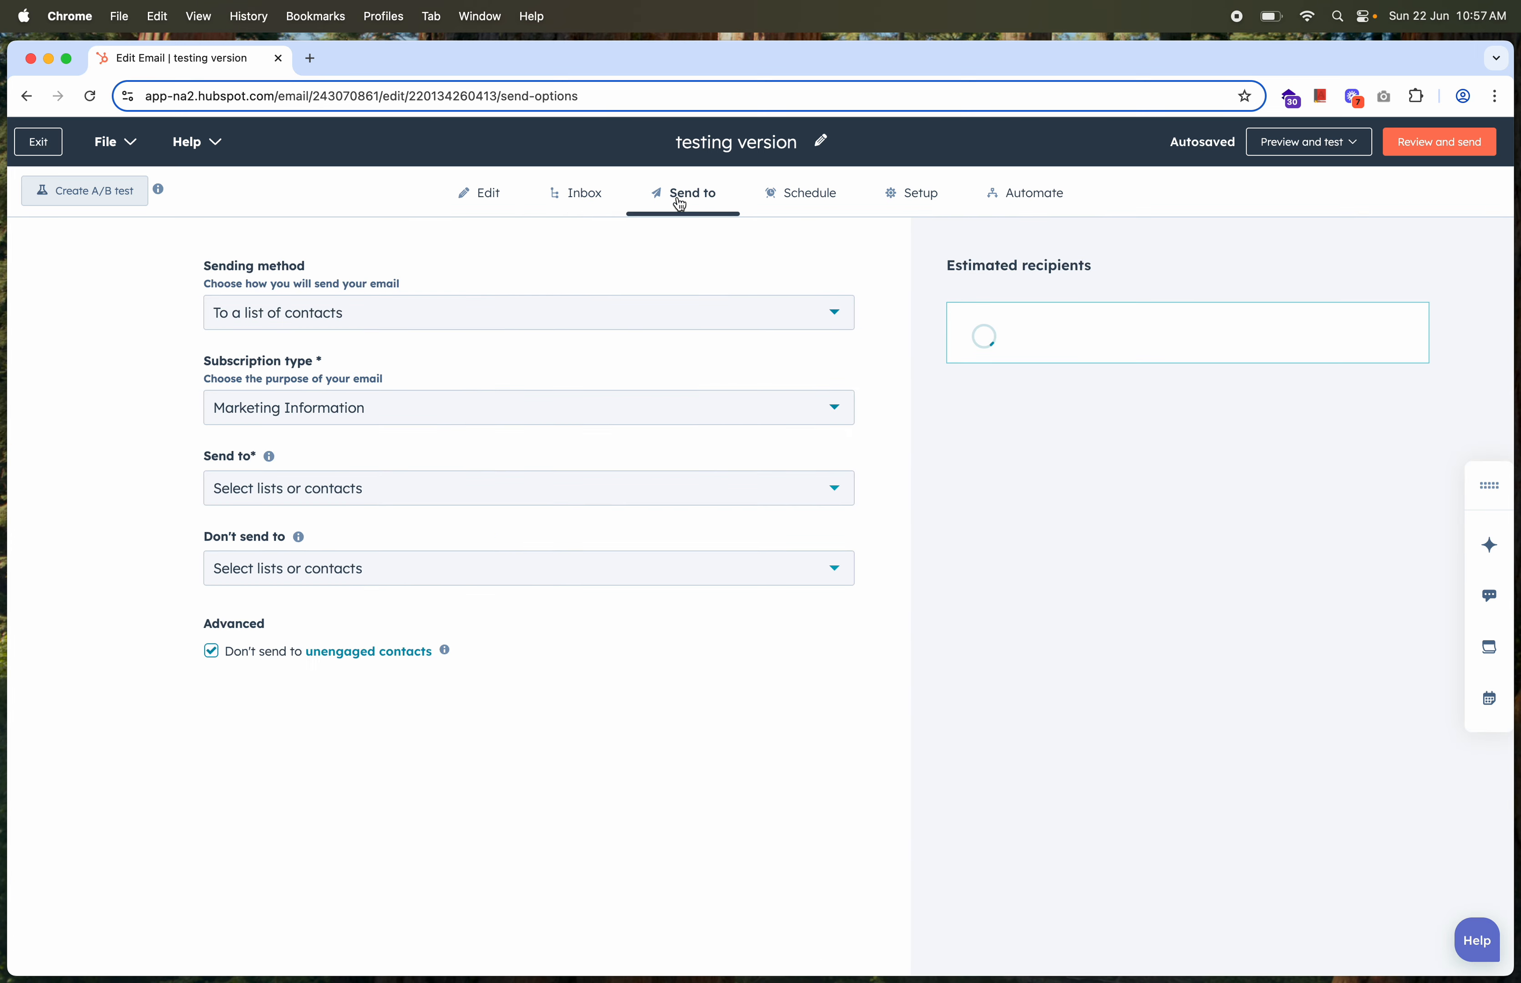
left_click(485, 319)
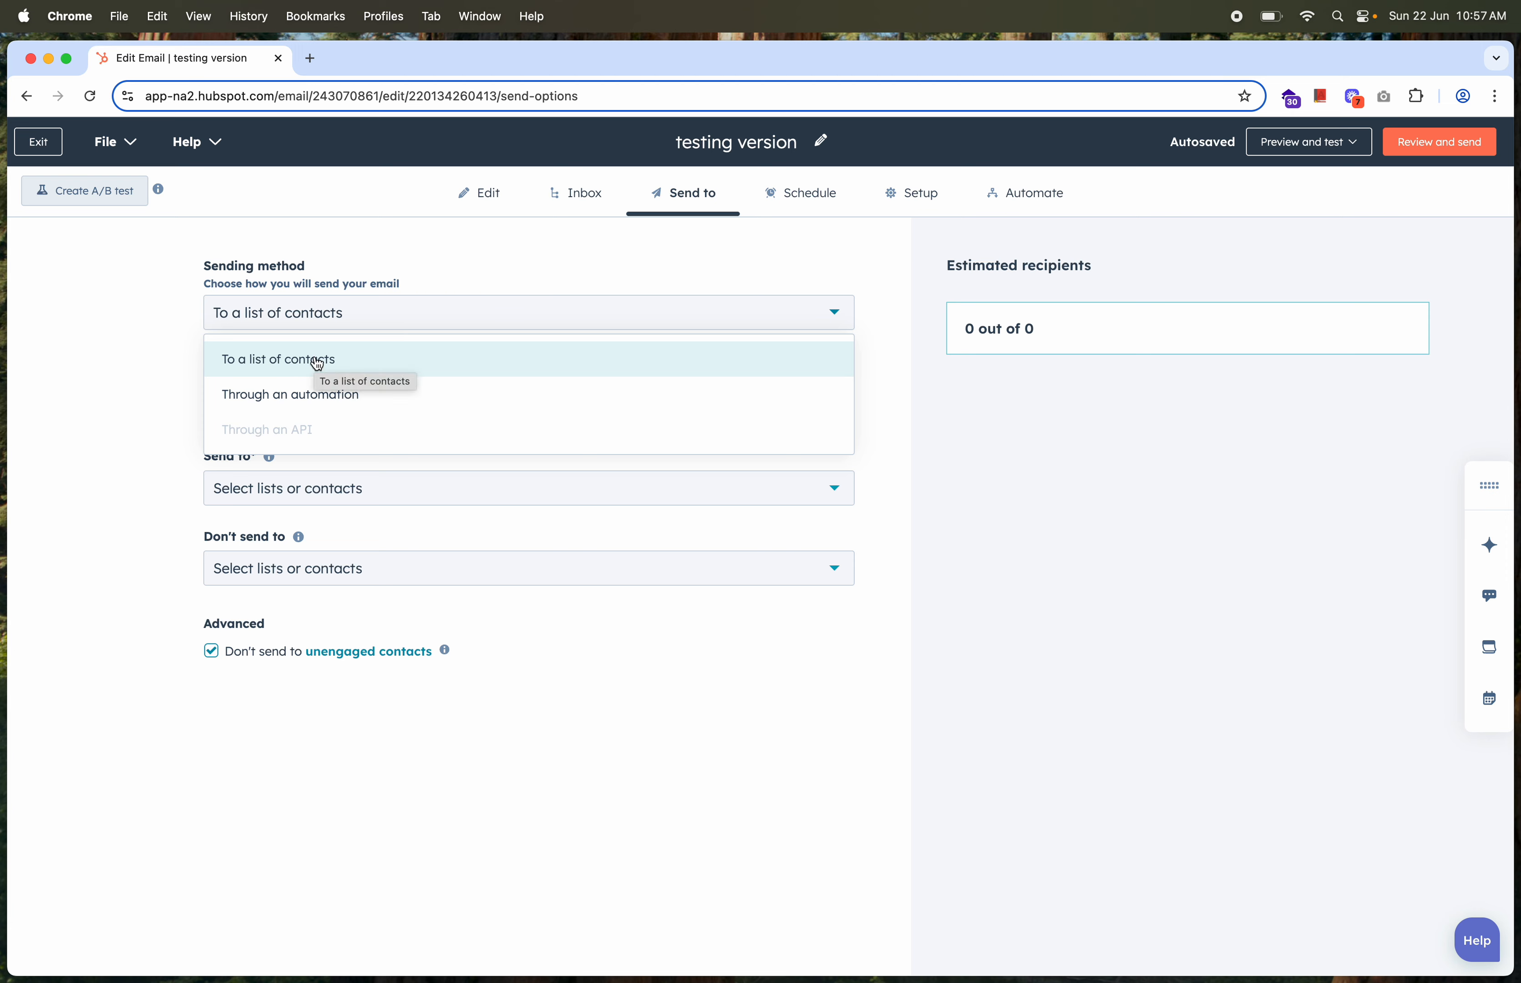
left_click(93, 487)
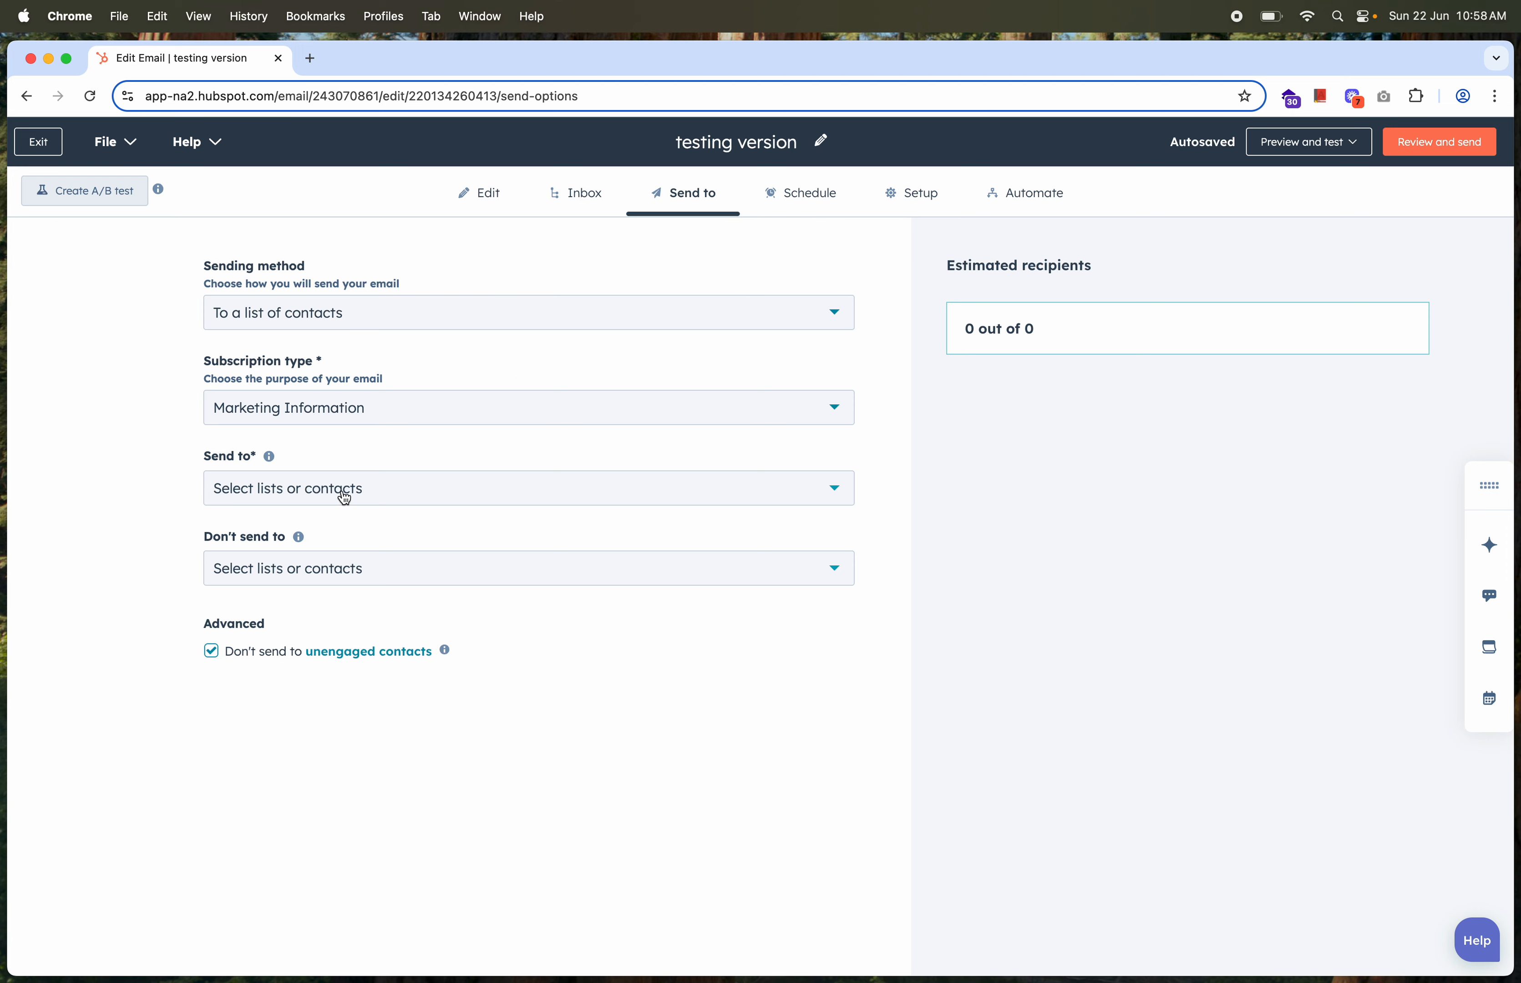
left_click(265, 571)
left_click(138, 632)
Set the email to be scheduled for later and view the calendar for its send date.
left_click(803, 195)
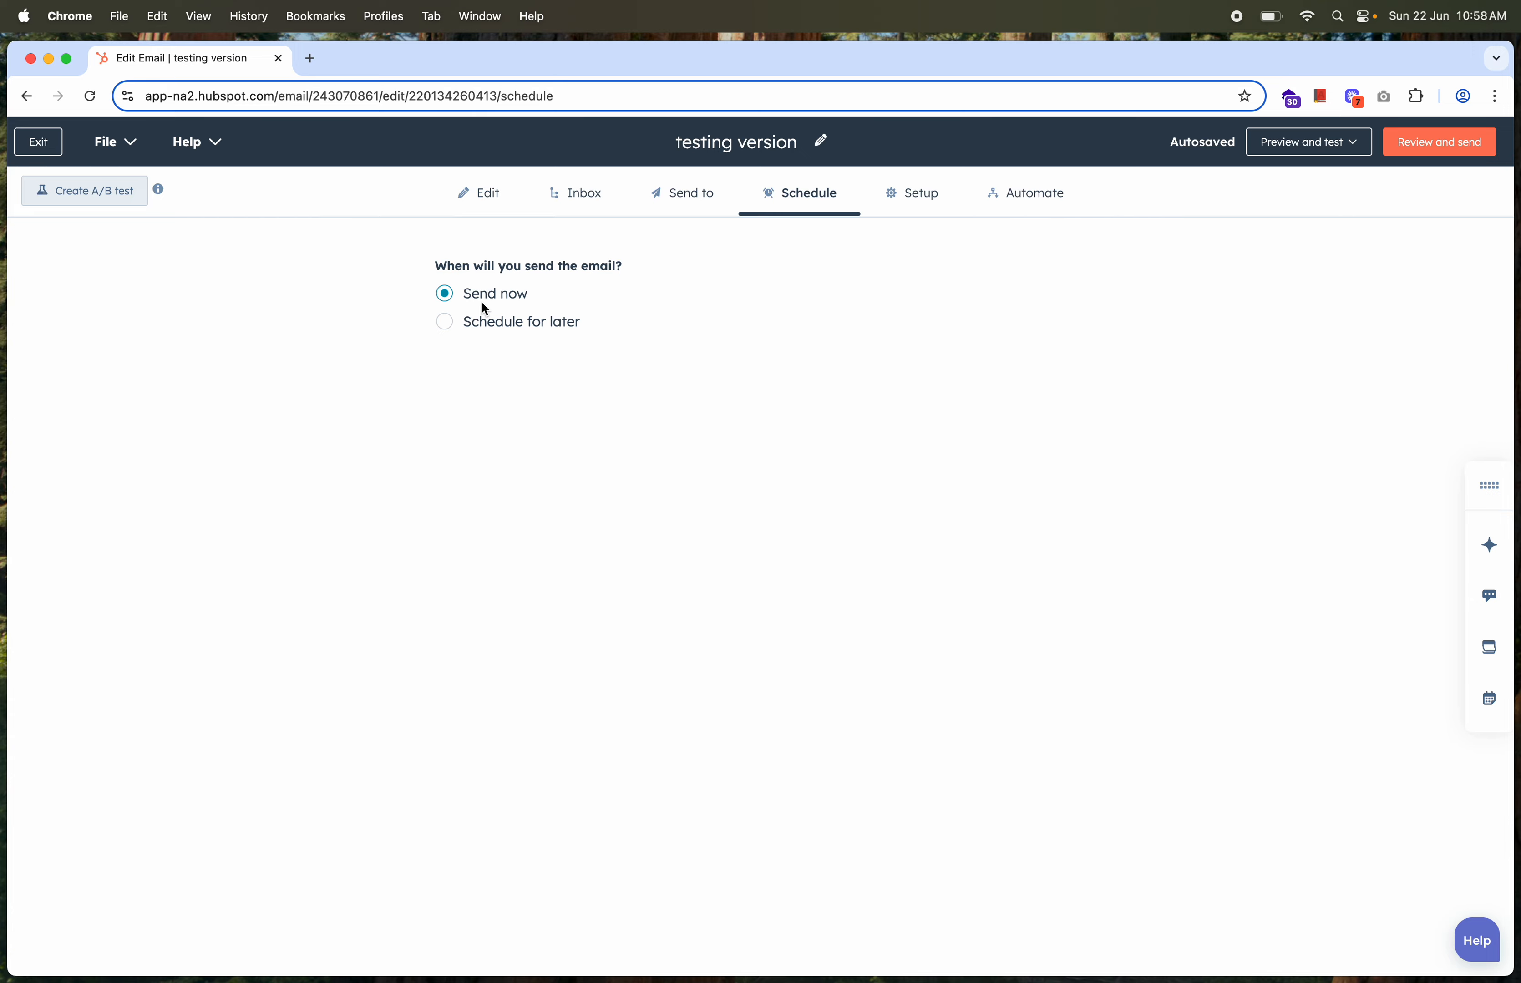
left_click(446, 323)
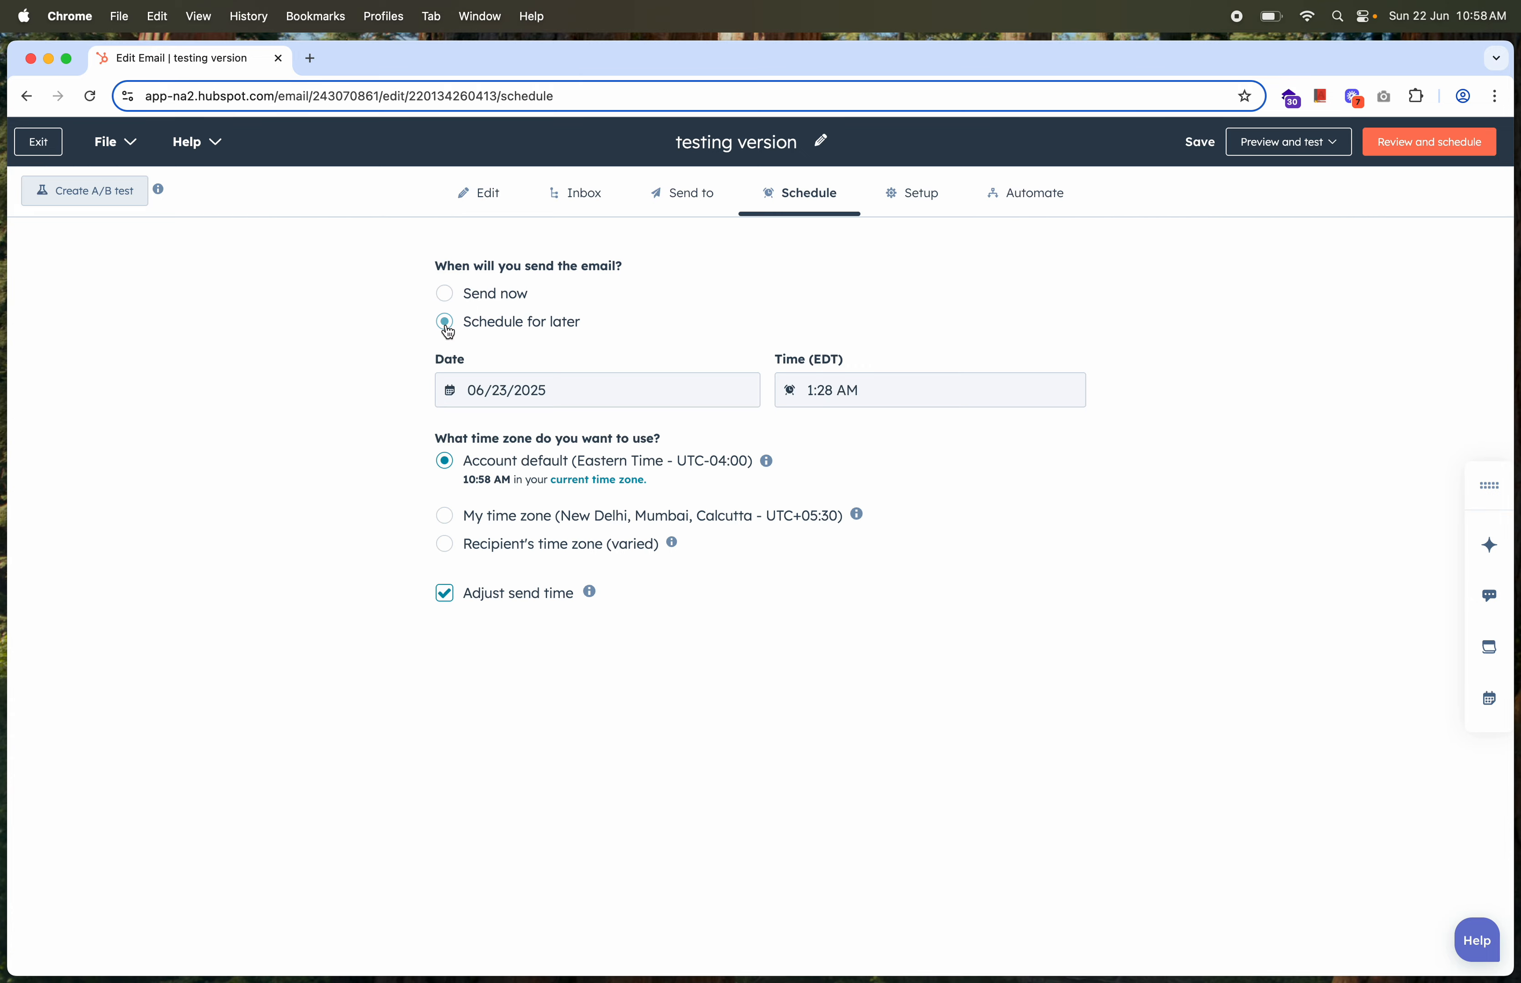
left_click(571, 391)
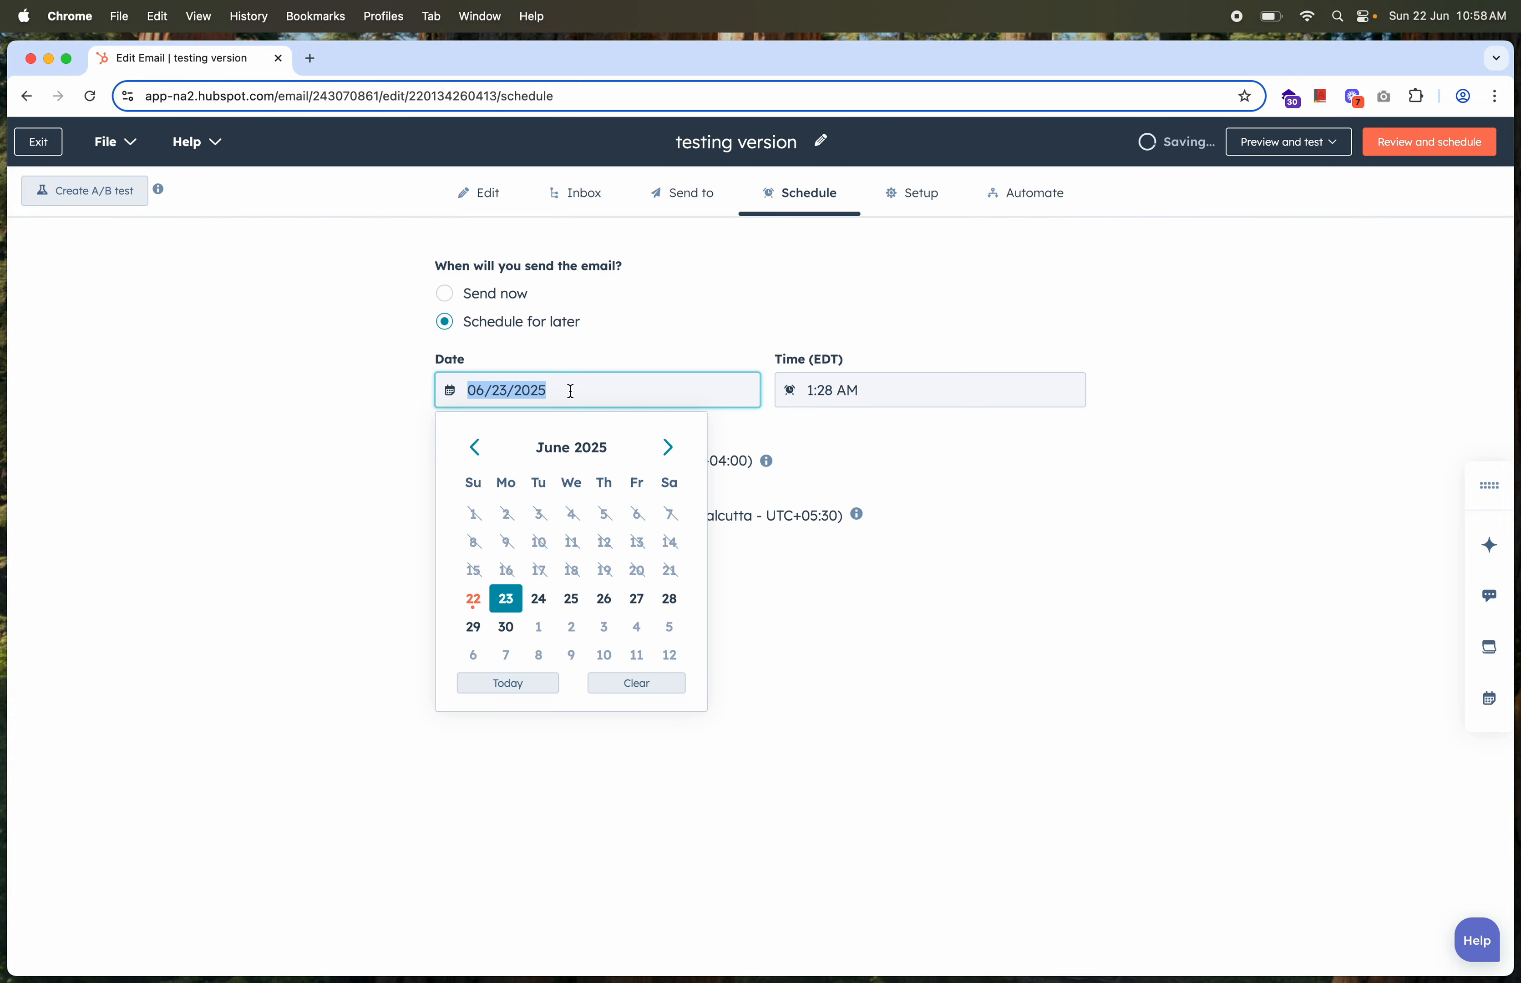
left_click(820, 296)
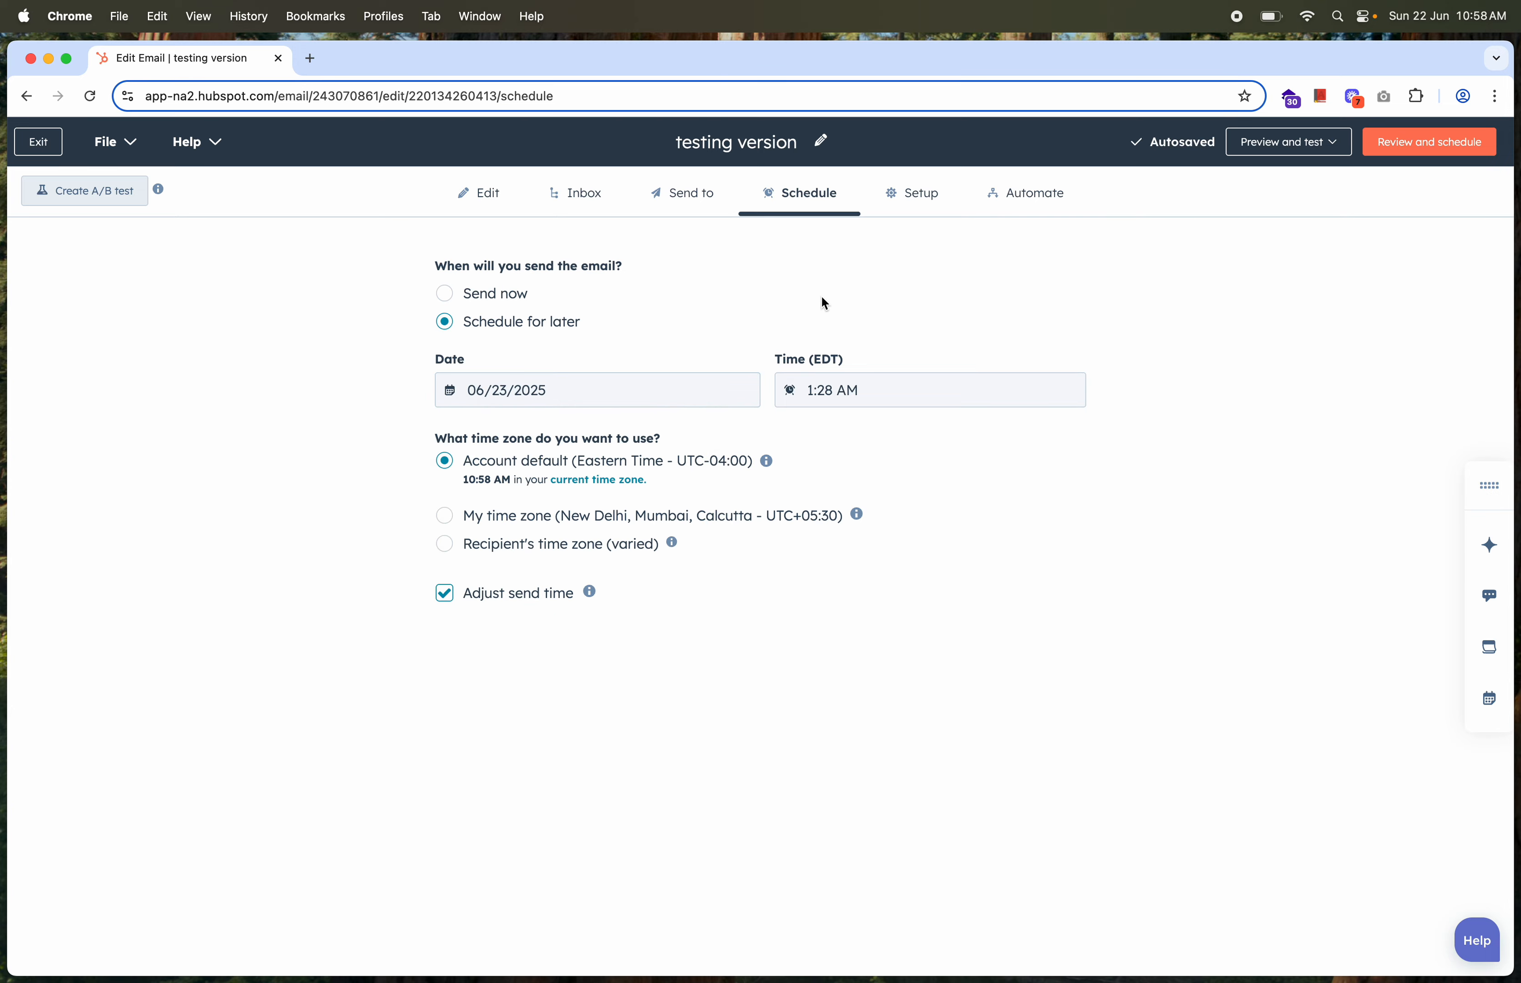
Look over the email's setup and automation settings and open its preview as a contact.
left_click(924, 206)
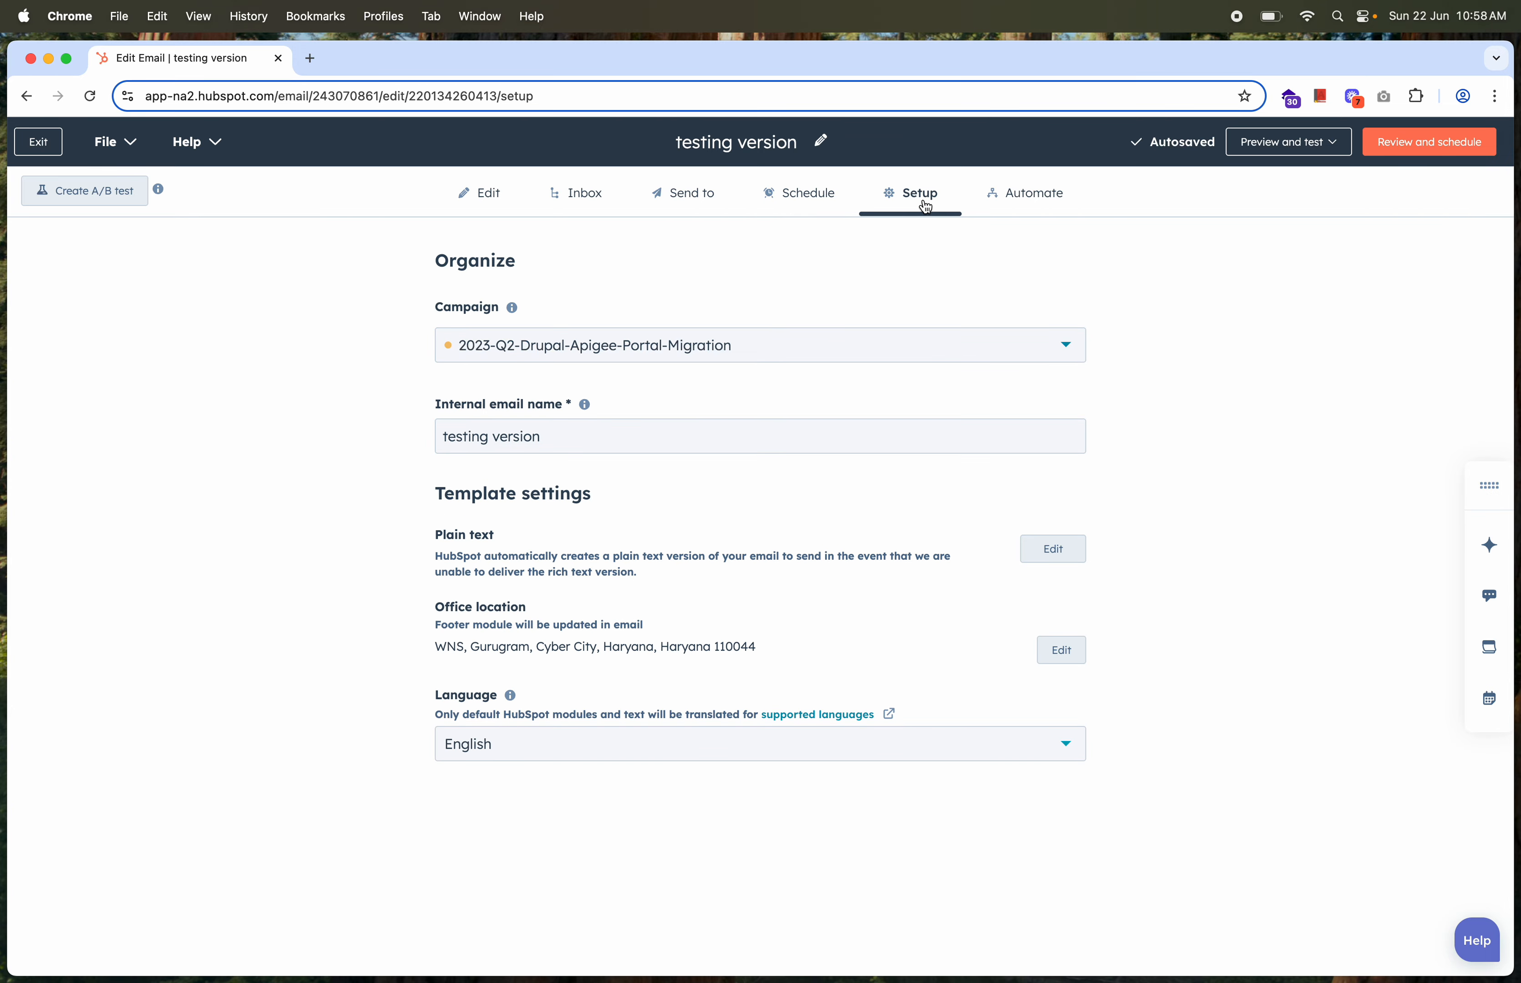
left_click(1031, 193)
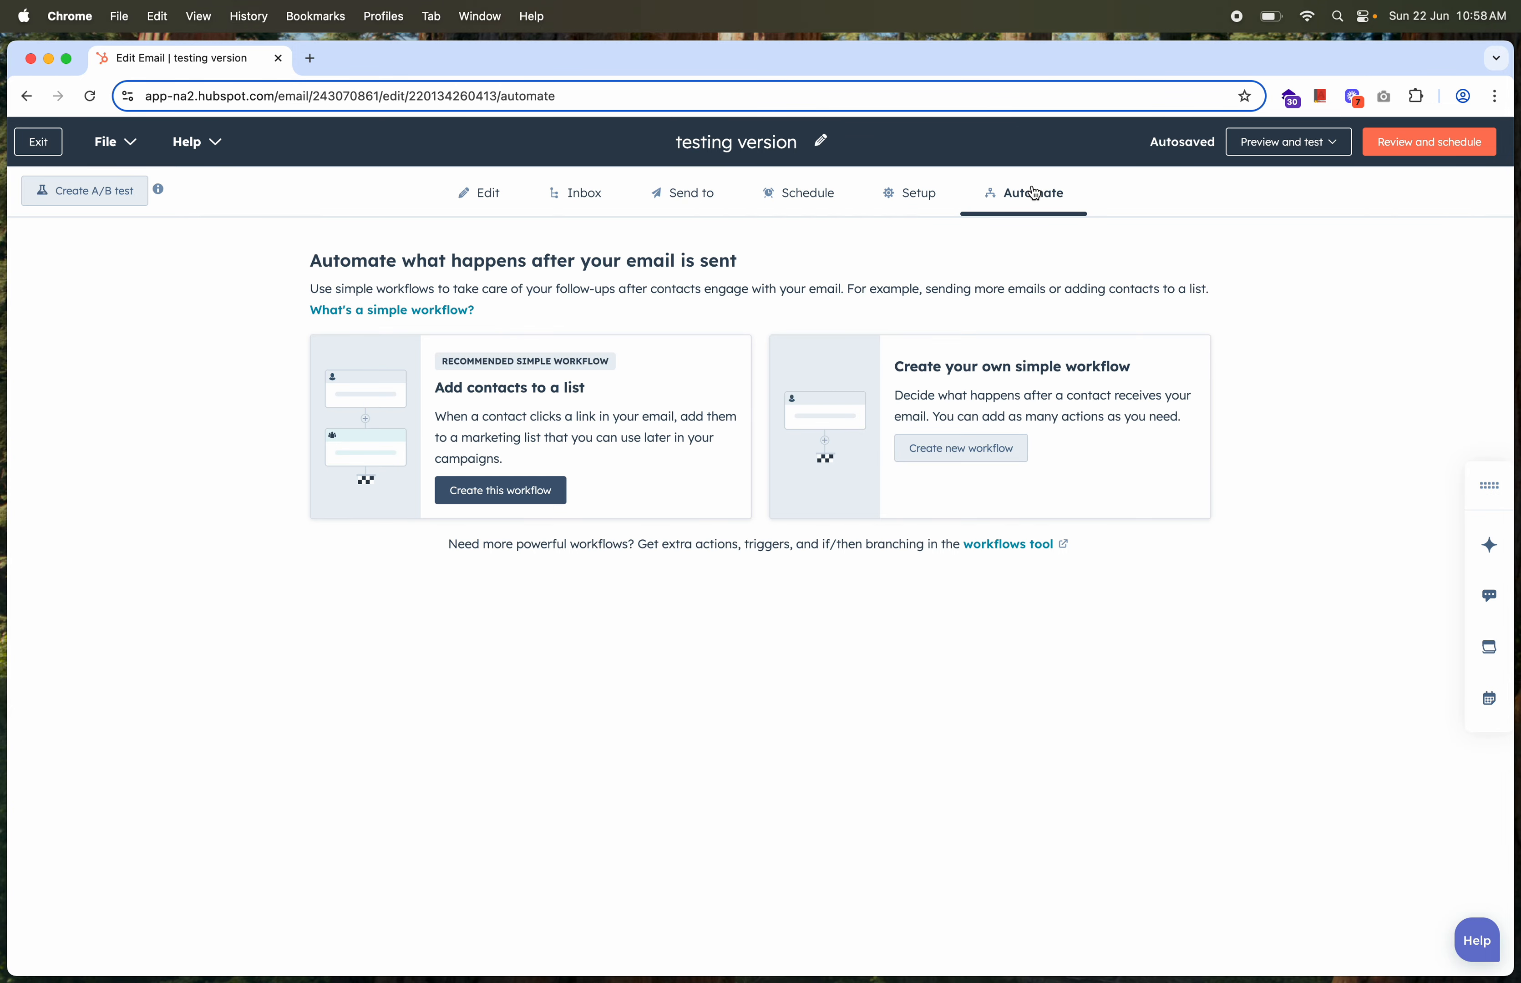
left_click(1285, 146)
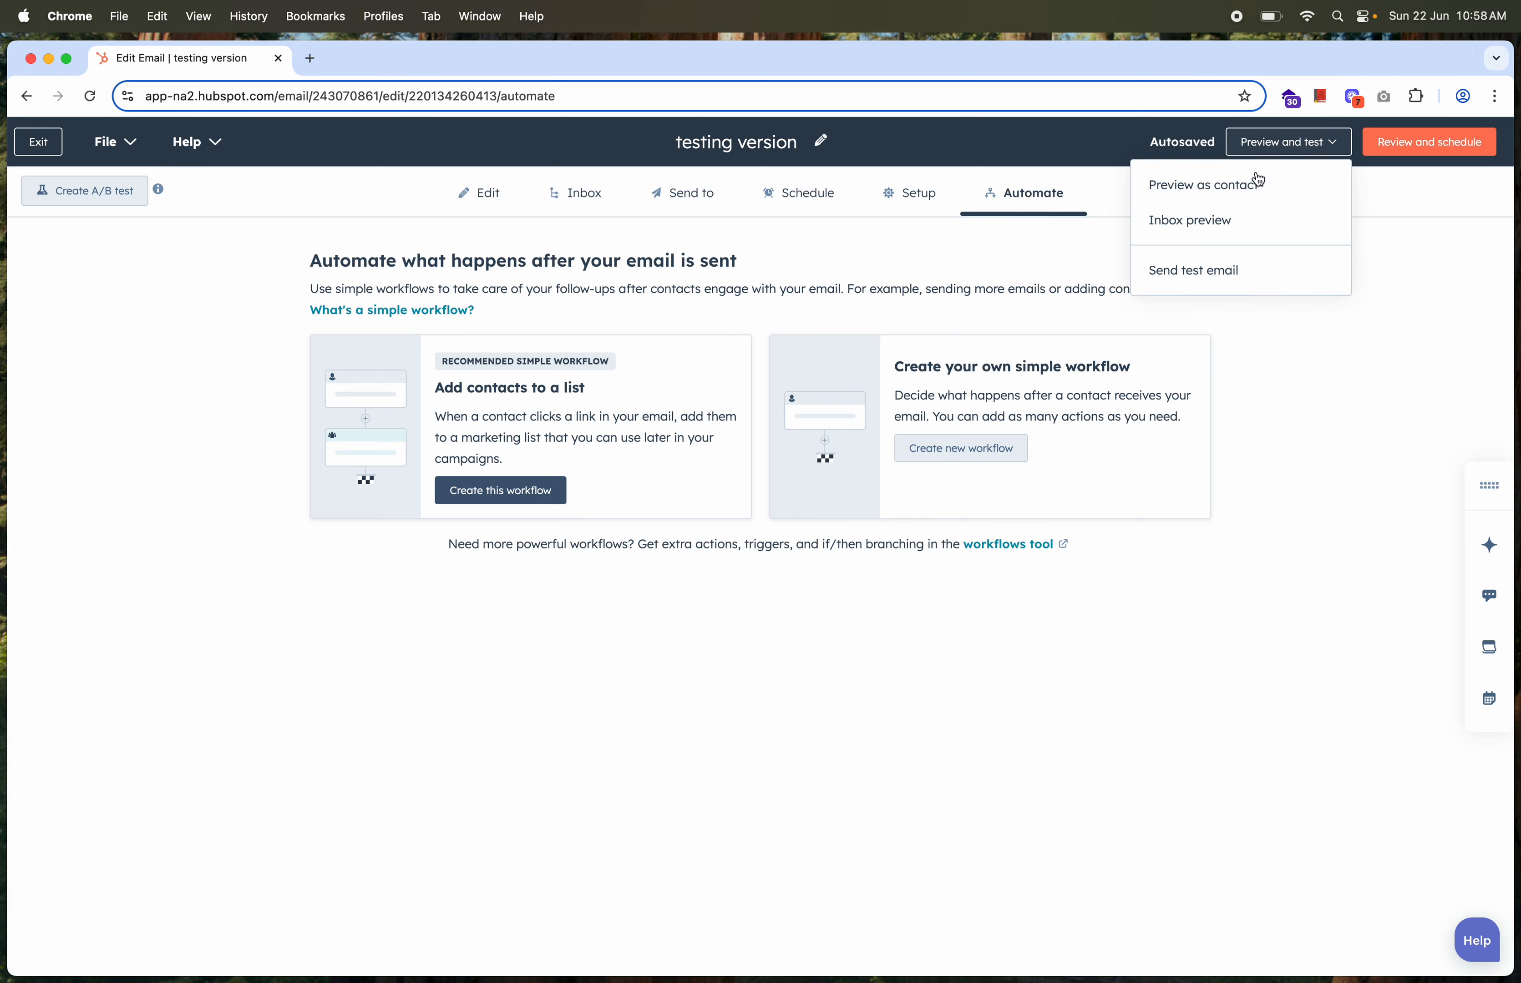
left_click(1222, 183)
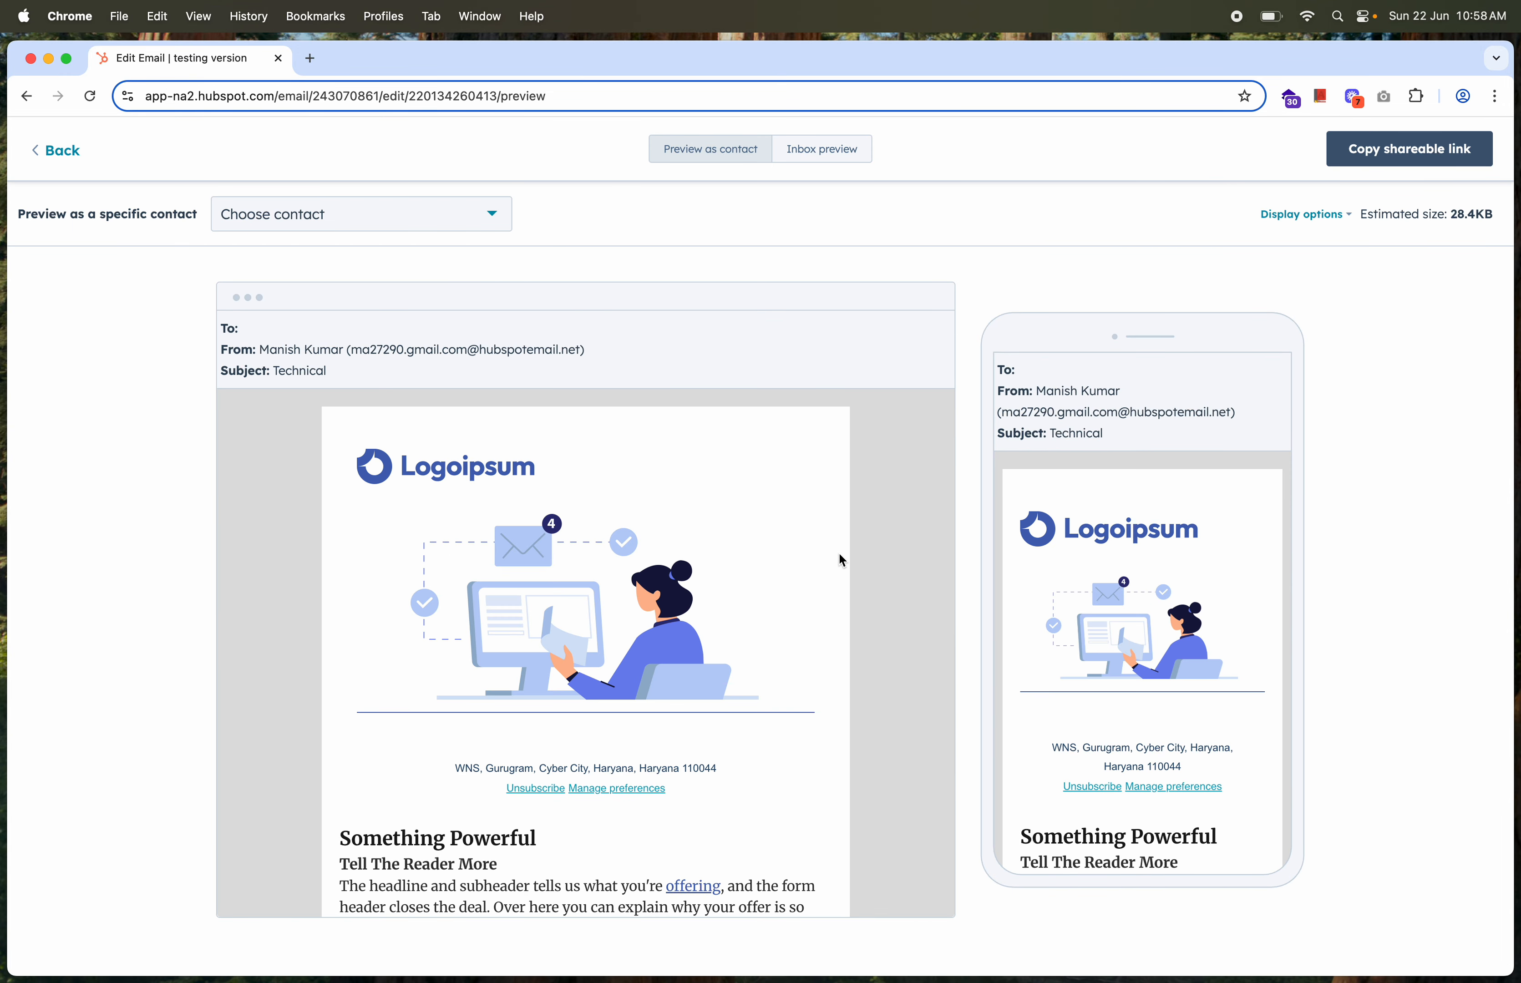
Examine the desktop and mobile previews around the greeting, and preview the email as the first listed contact.
scroll(840, 555, "down", 8)
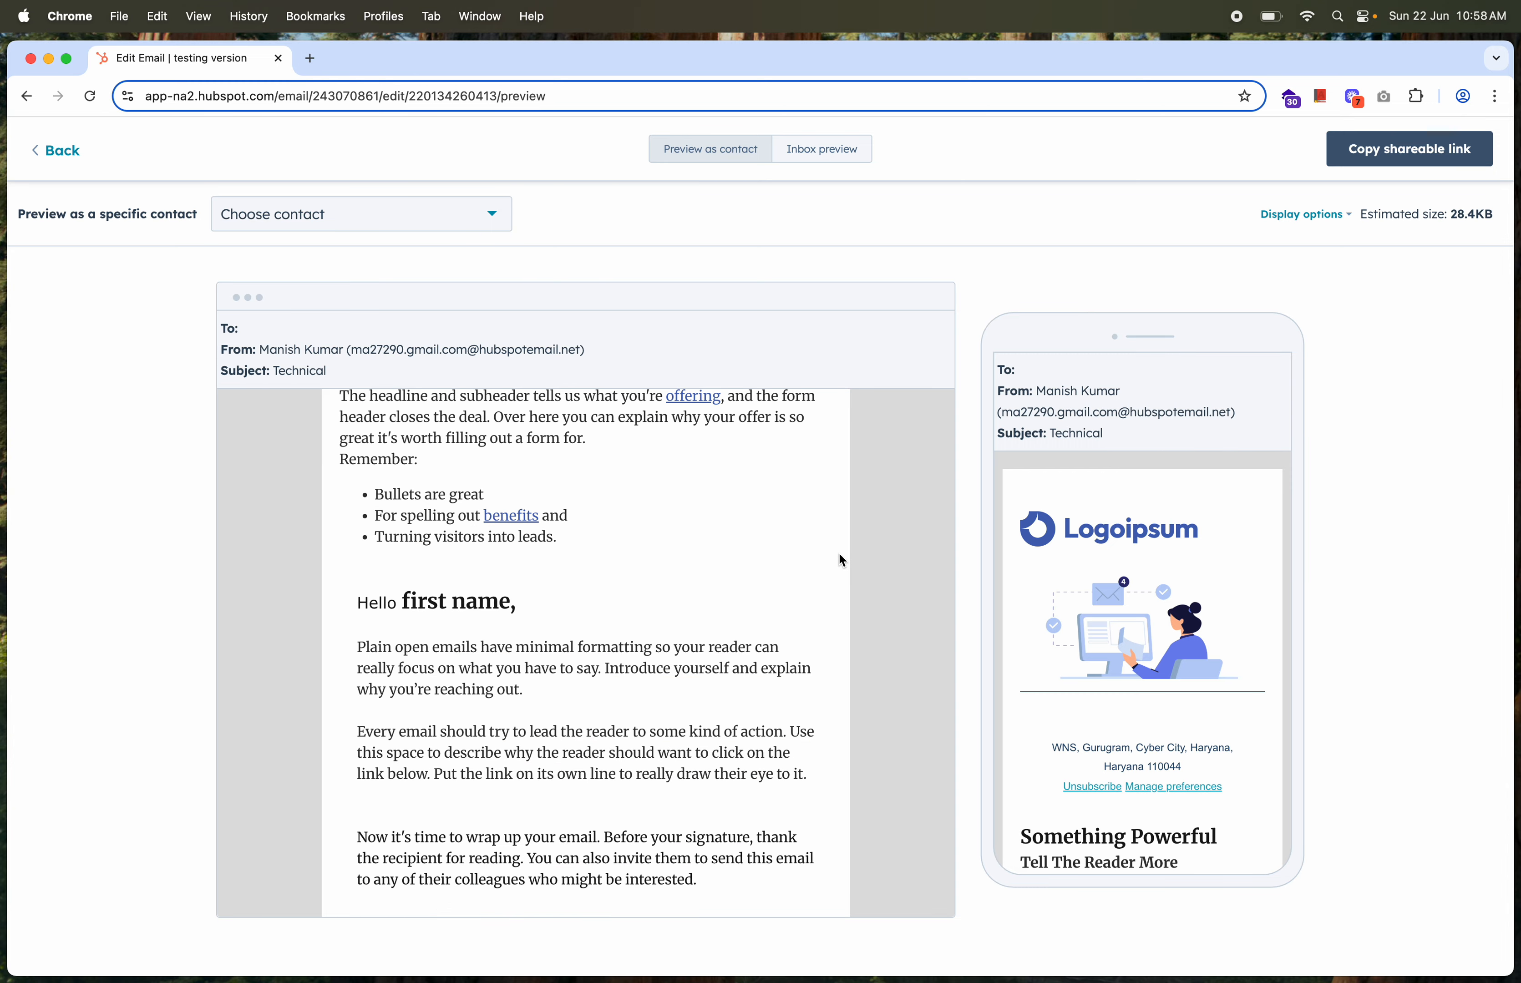
scroll(839, 555, "up", 6)
scroll(839, 554, "up", 2)
scroll(839, 555, "down", 4)
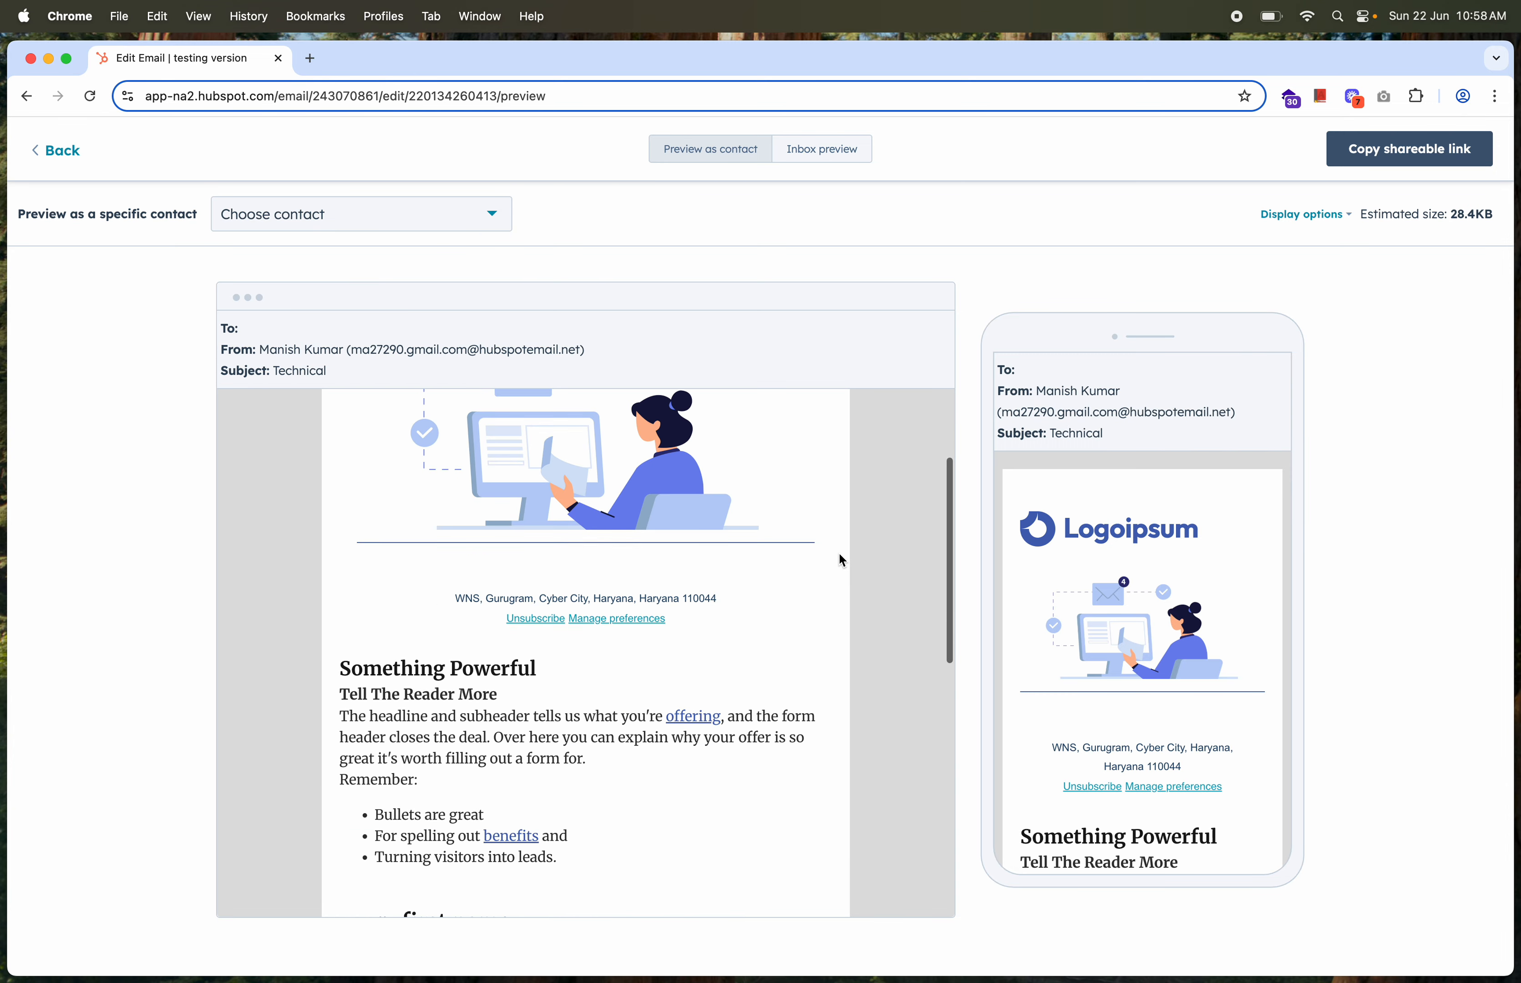
scroll(1142, 639, "down", 8)
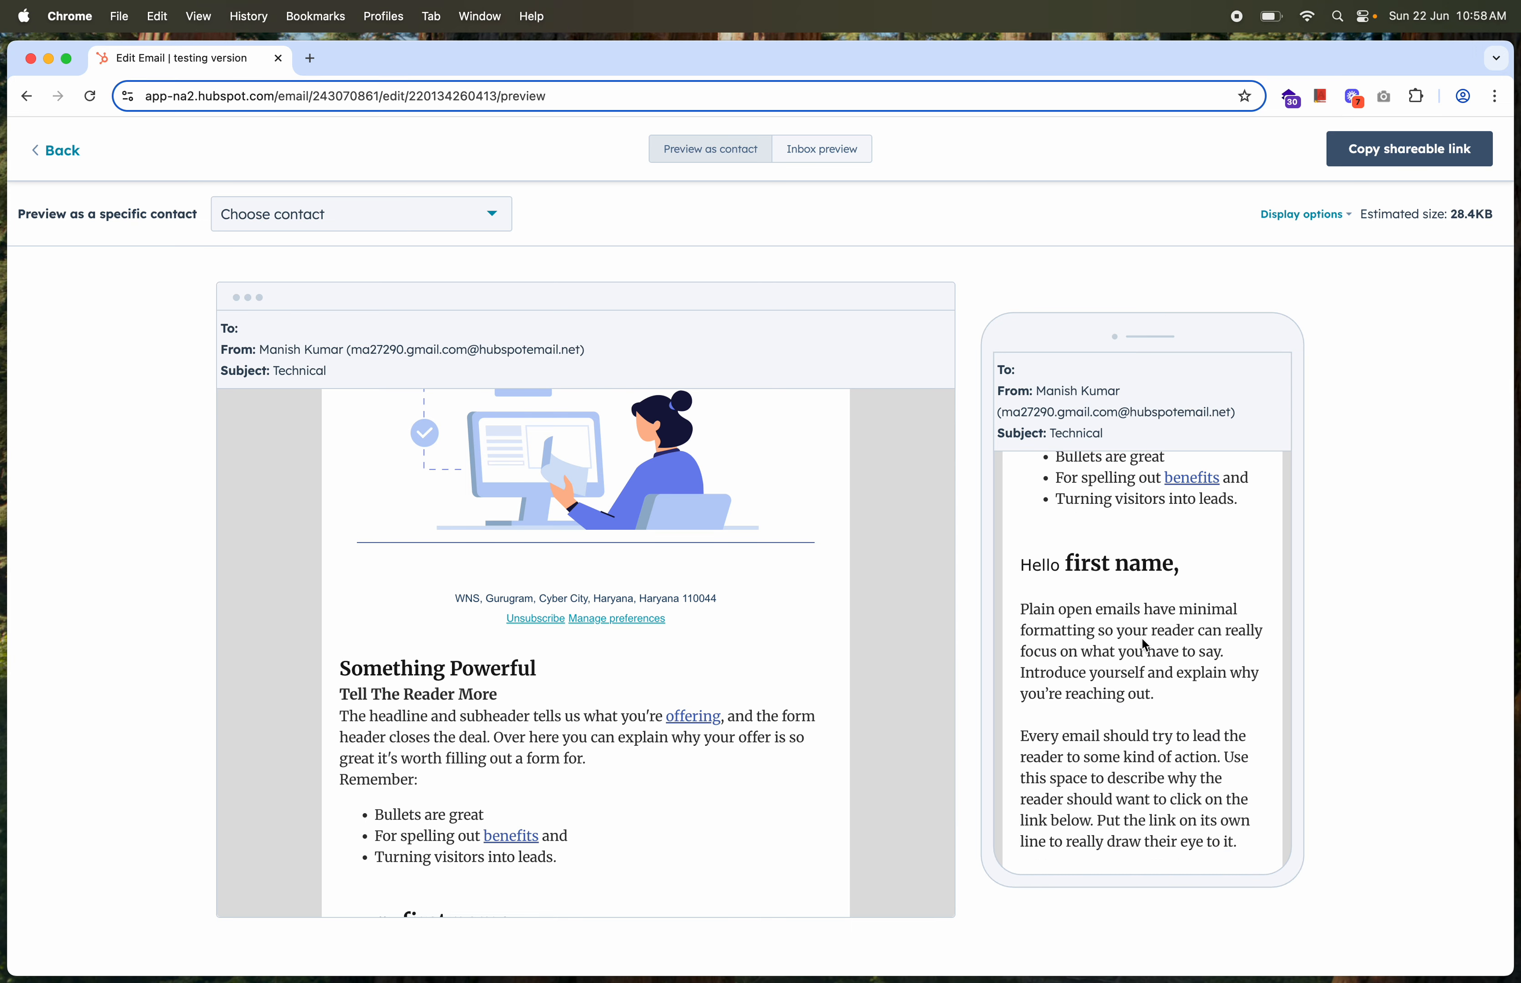
scroll(1142, 638, "up", 10)
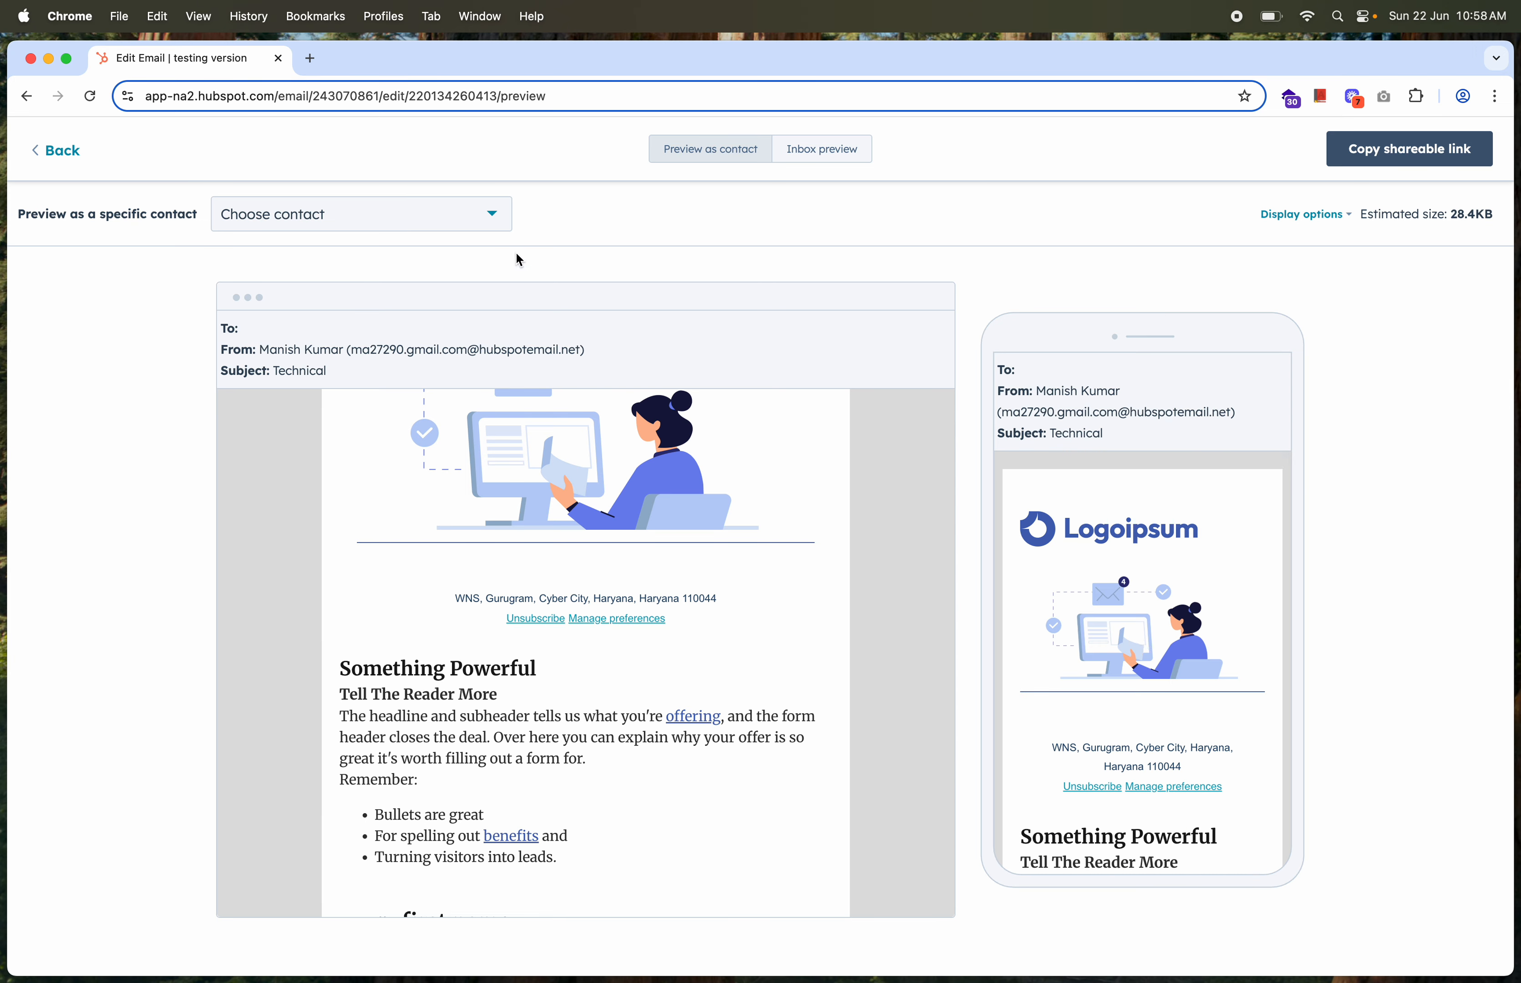
scroll(460, 622, "down", 5)
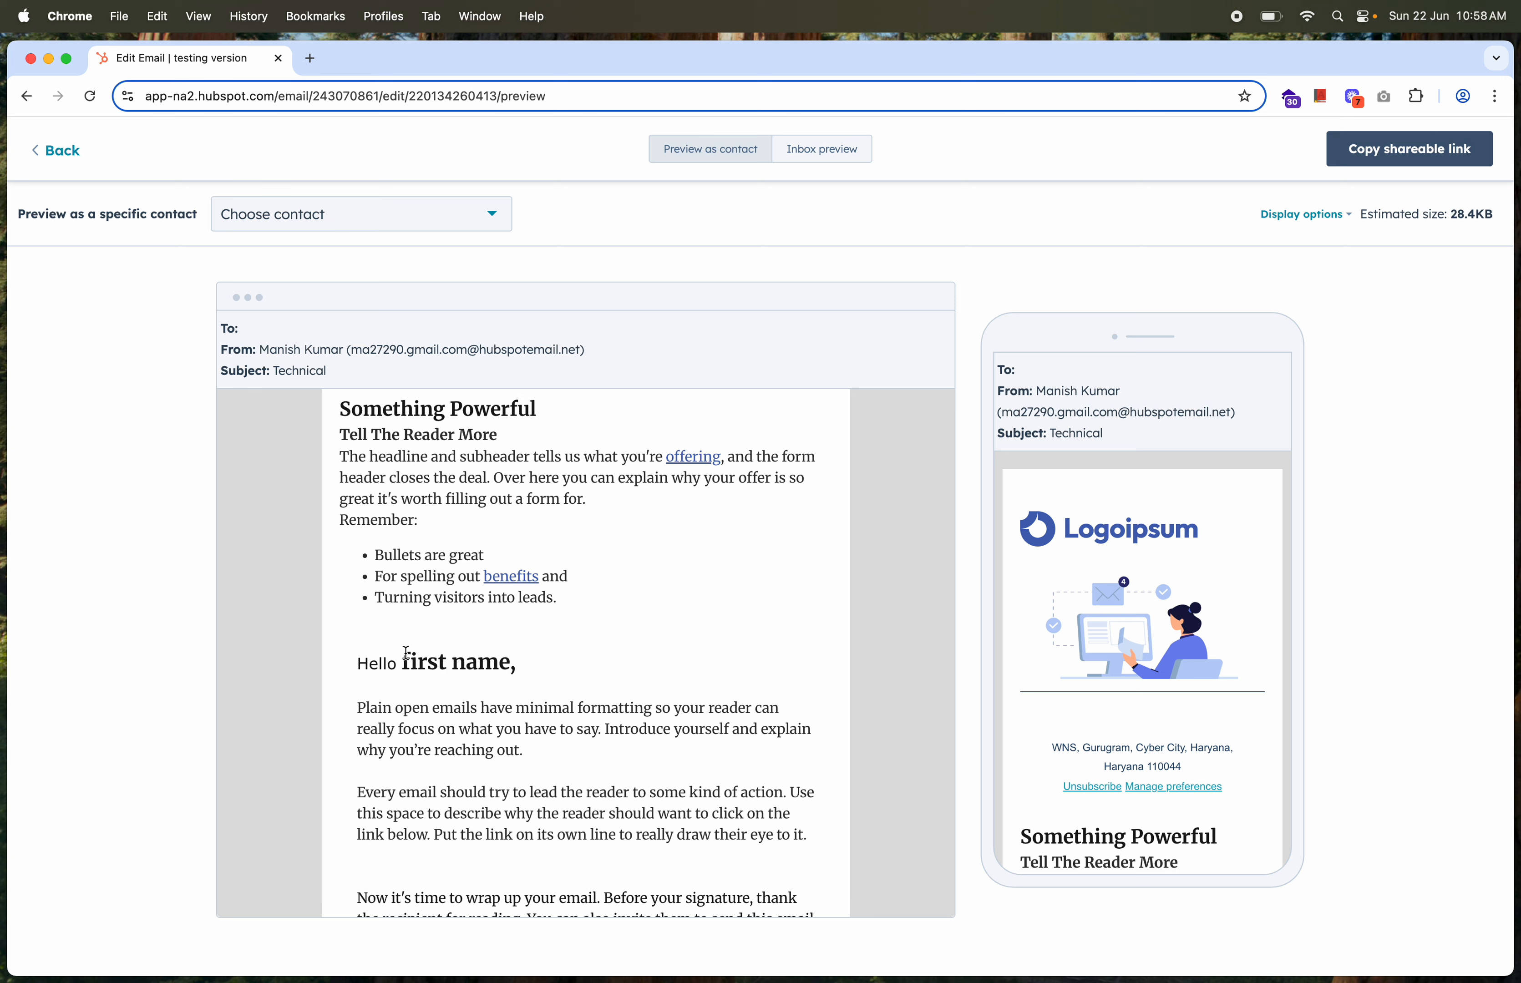
left_click(403, 227)
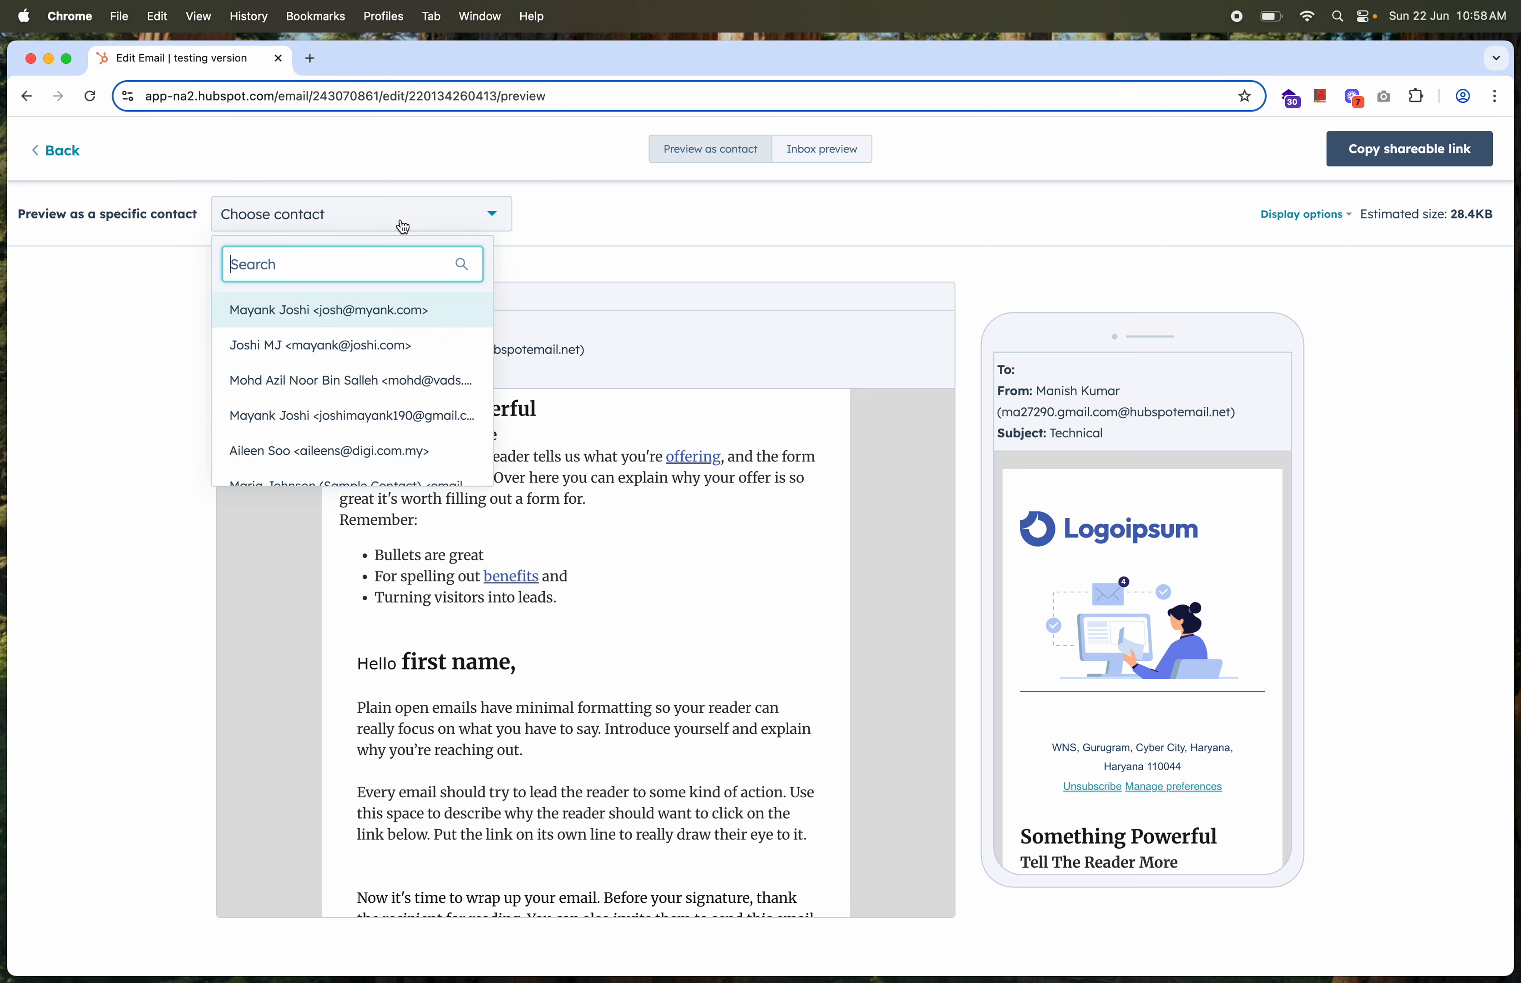
left_click(303, 313)
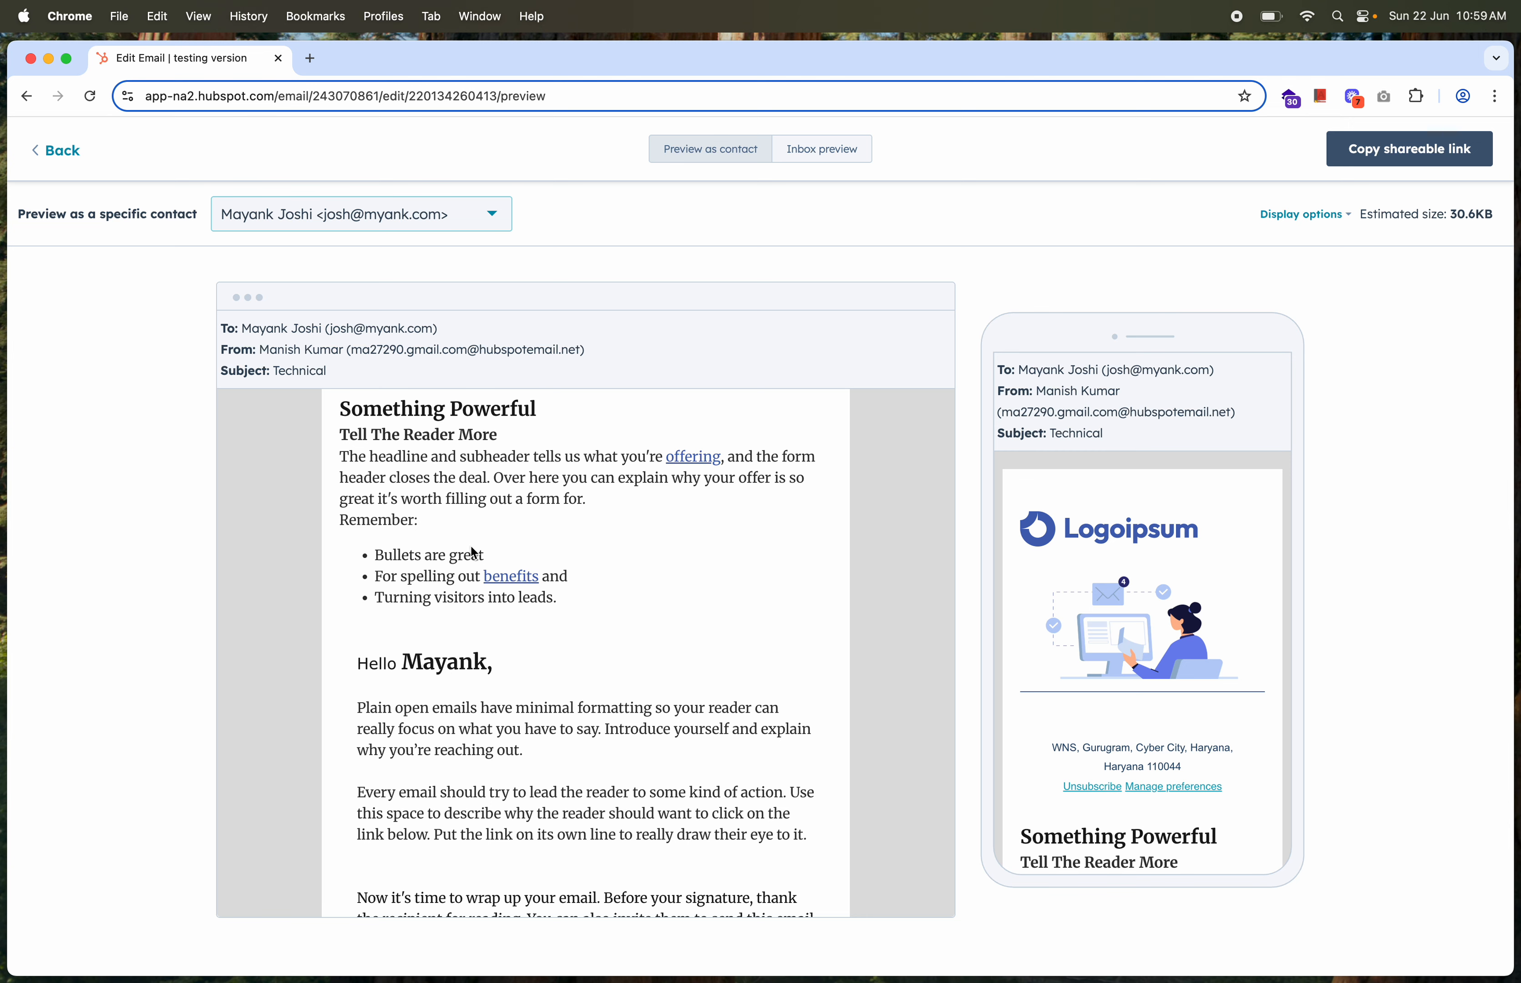
Open the inbox preview and review which email clients are selected for testing.
left_click(840, 162)
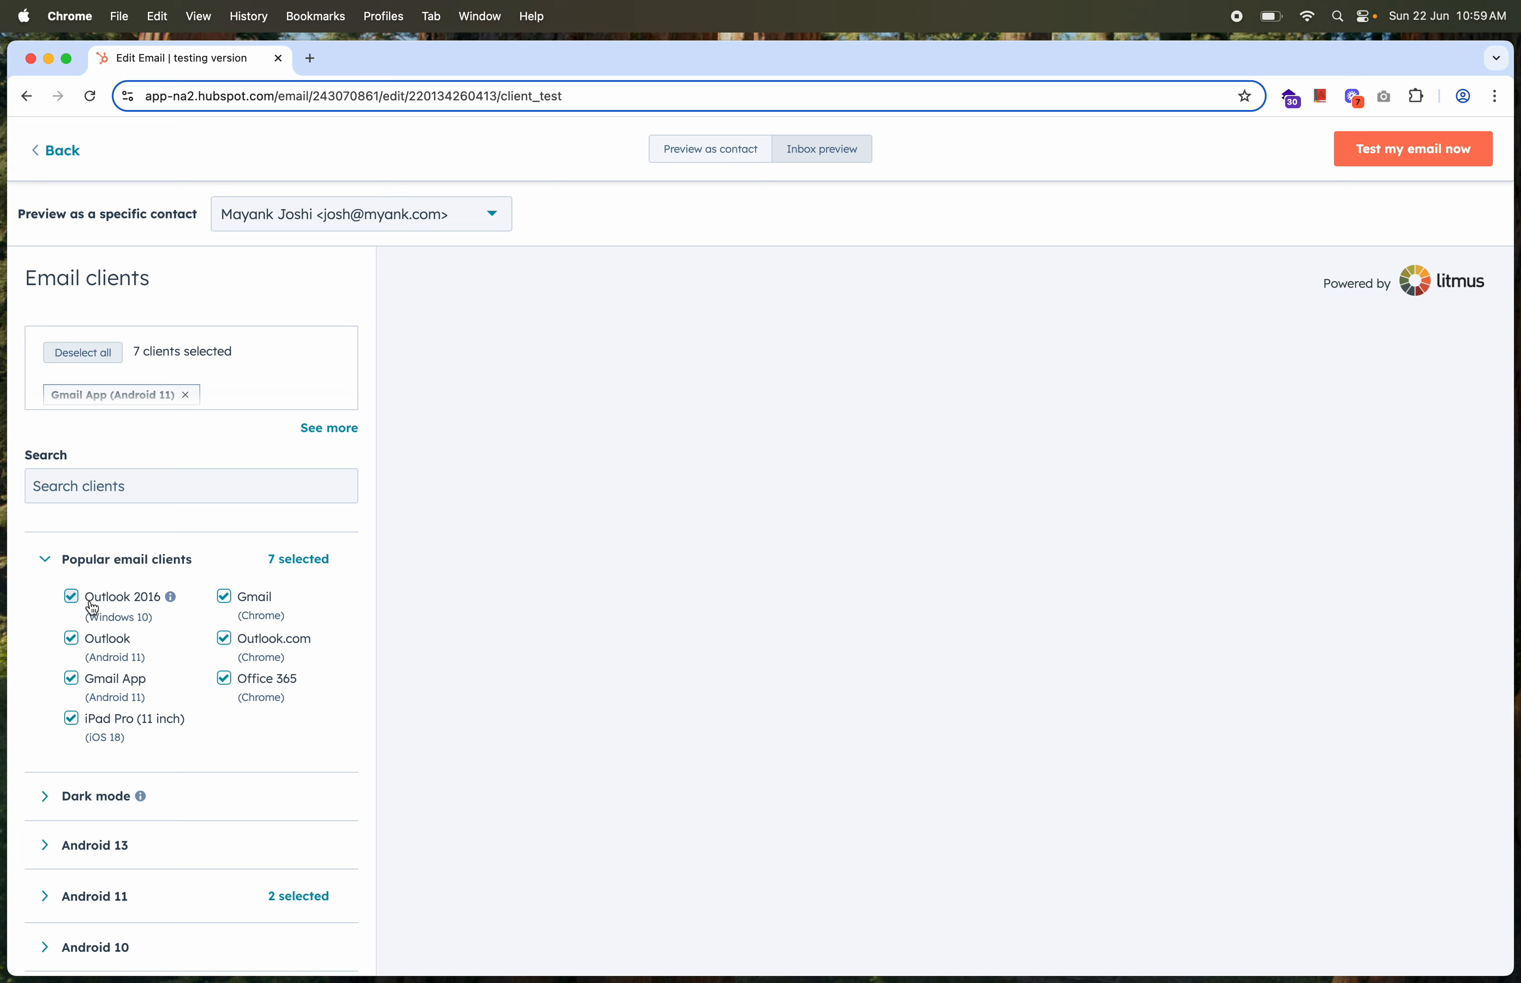
scroll(213, 718, "down", 2)
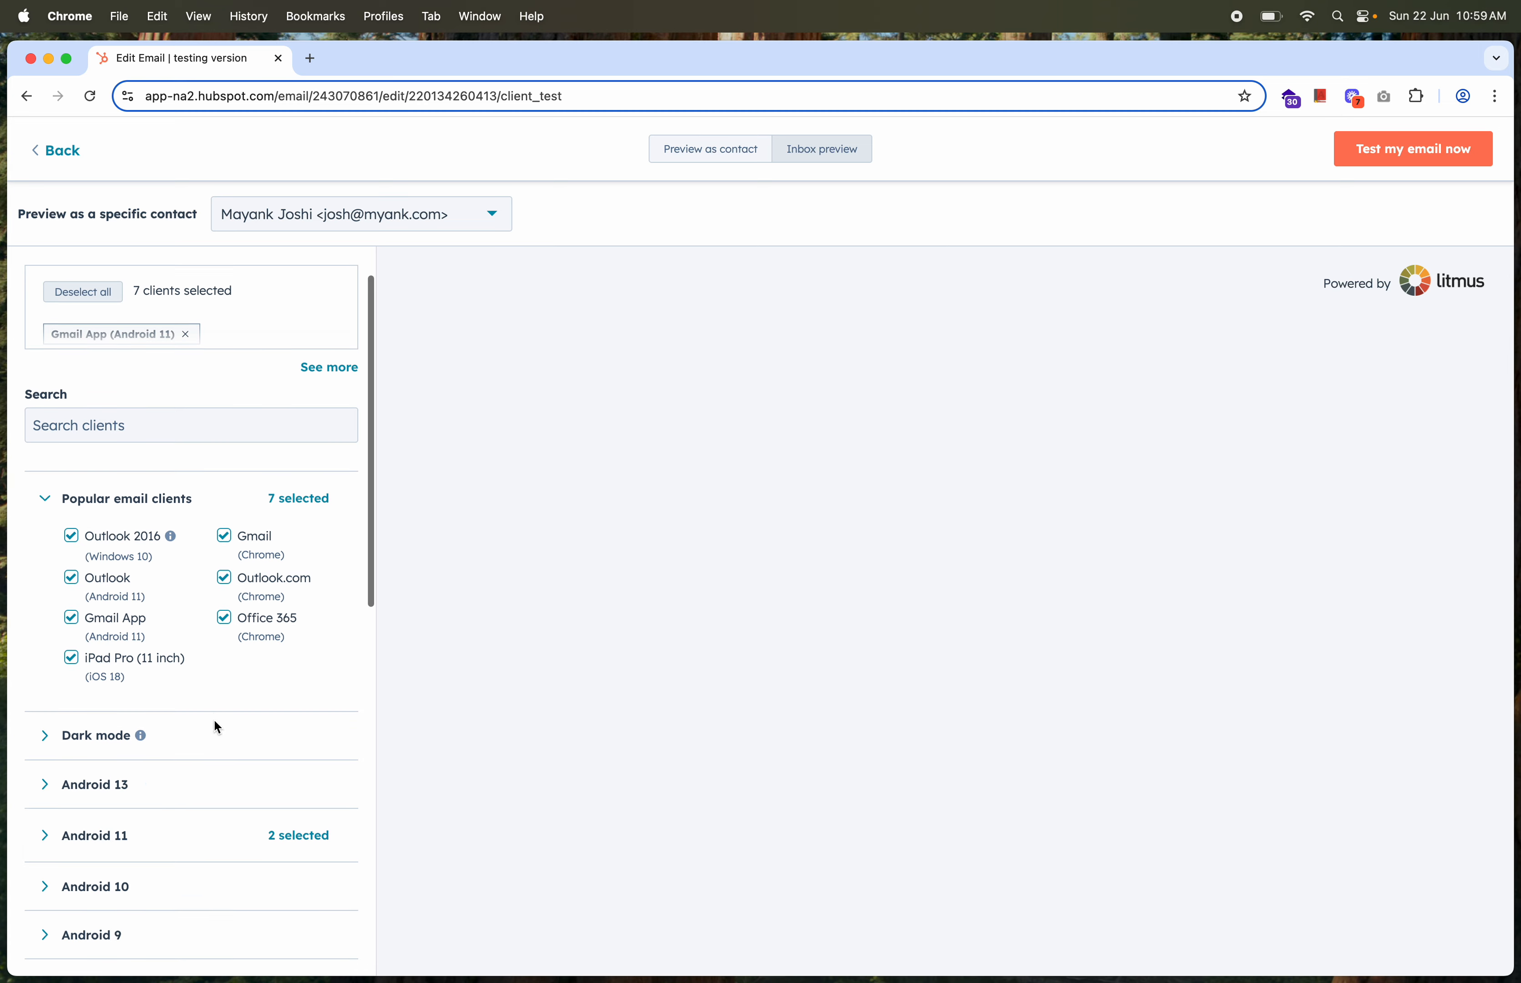
scroll(214, 727, "up", 2)
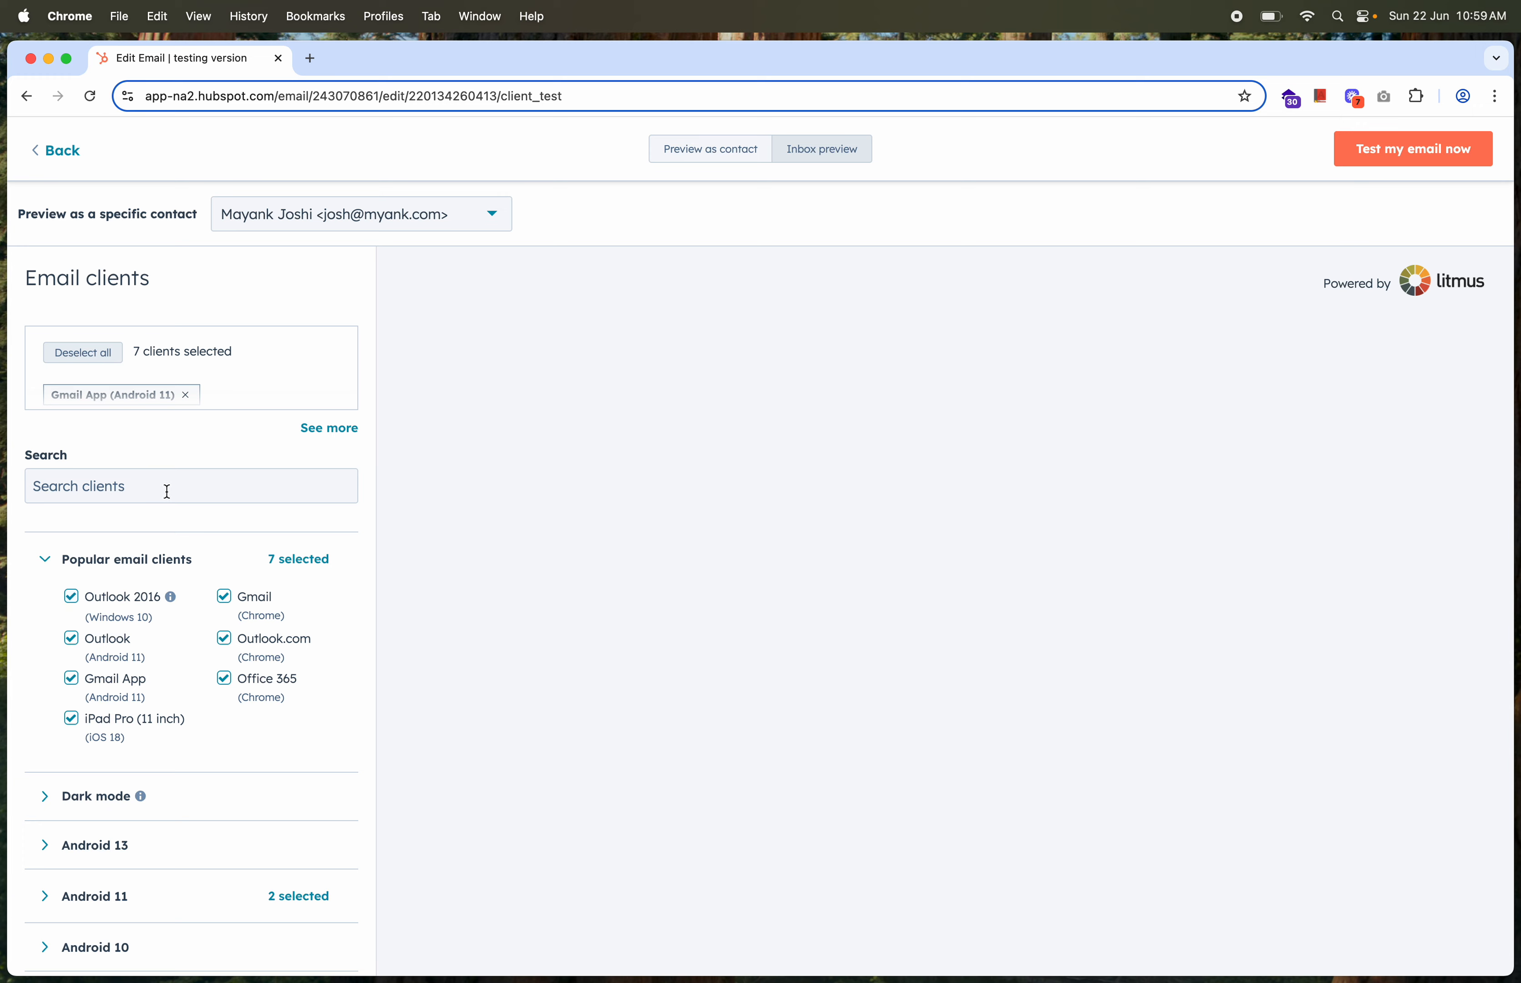
Deselect Outlook 2016 (Windows 10) from the test clients and try to run the inbox test.
left_click(74, 599)
left_click(375, 219)
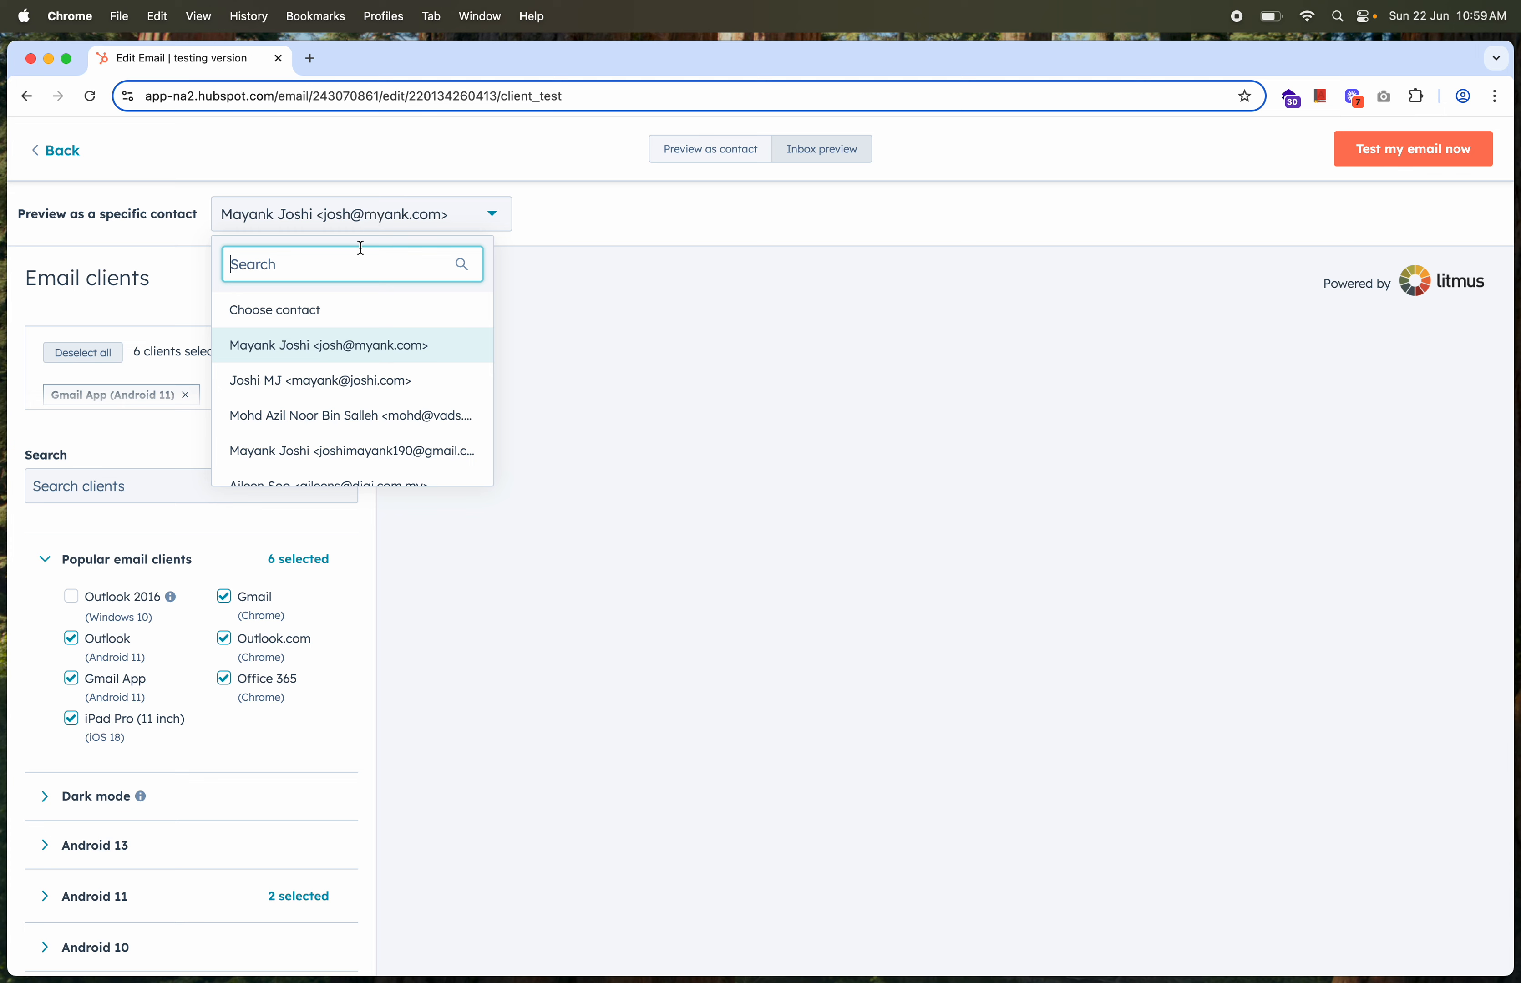
left_click(1426, 156)
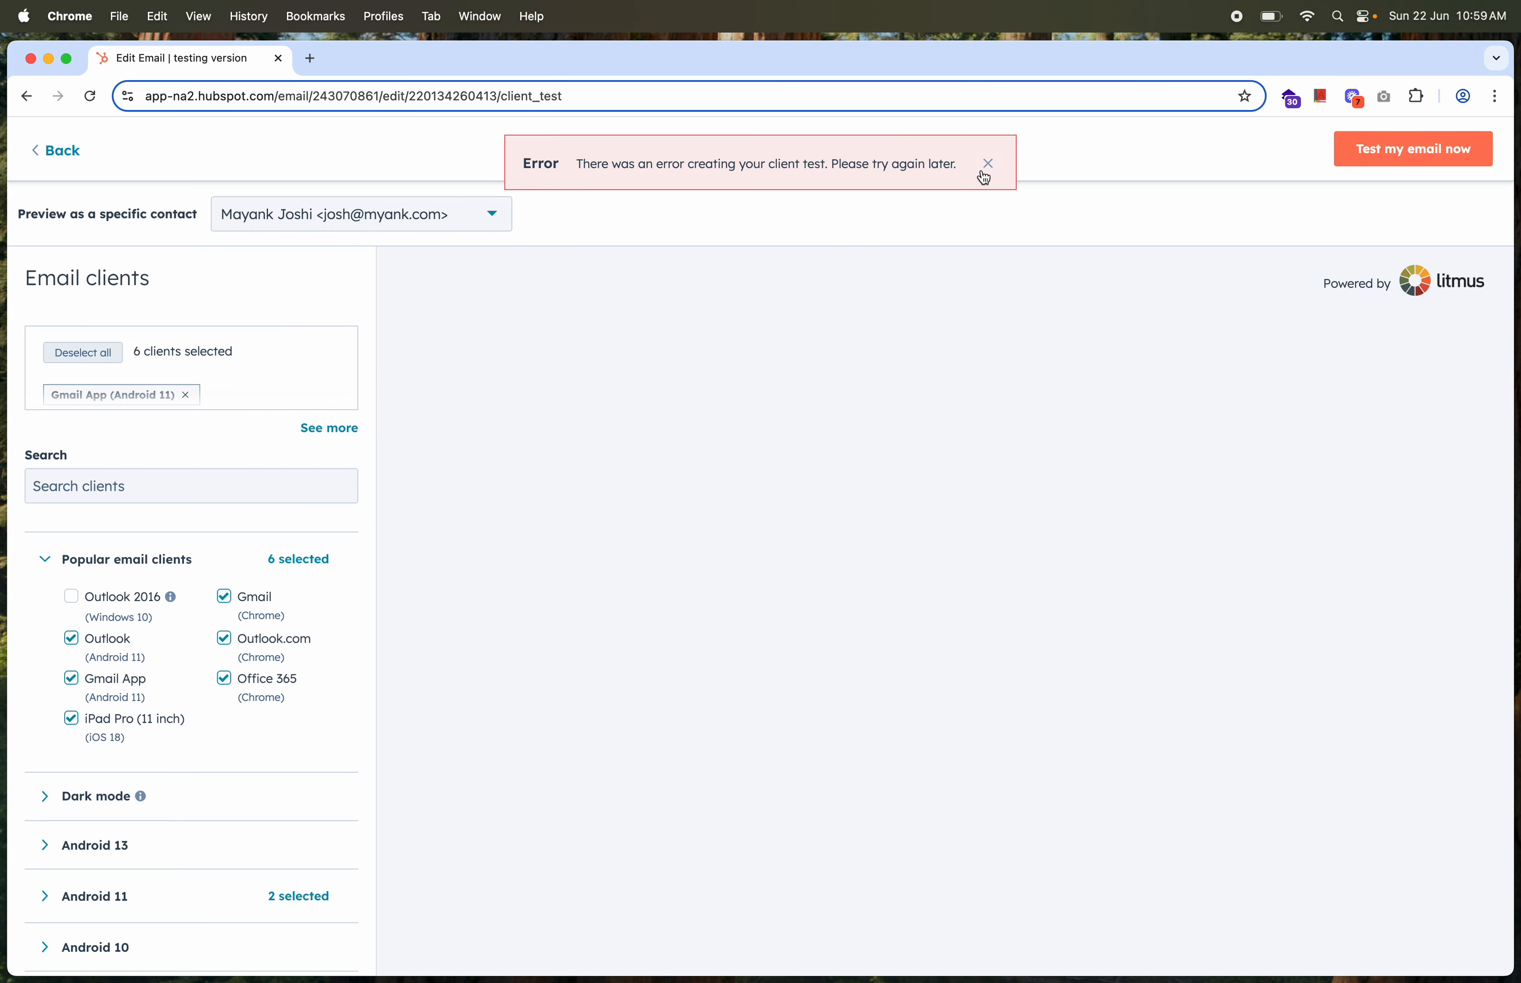
left_click(987, 164)
Add the dark mode Gmail App (Android 10) to the email clients selected for testing.
scroll(143, 754, "down", 4)
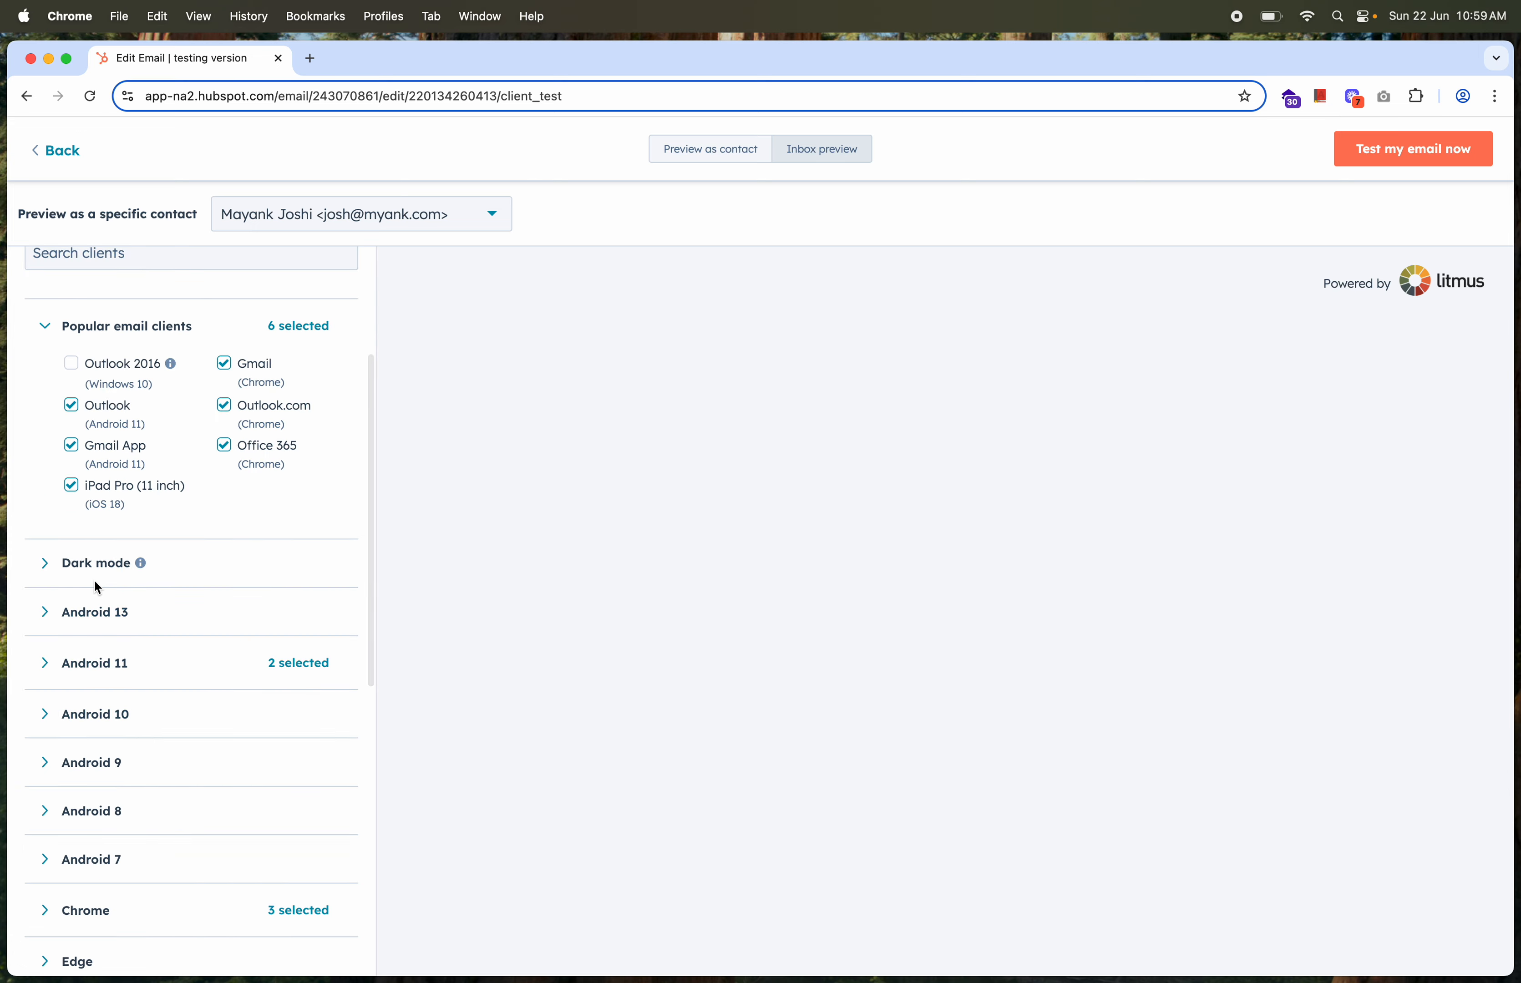
left_click(105, 574)
left_click(72, 655)
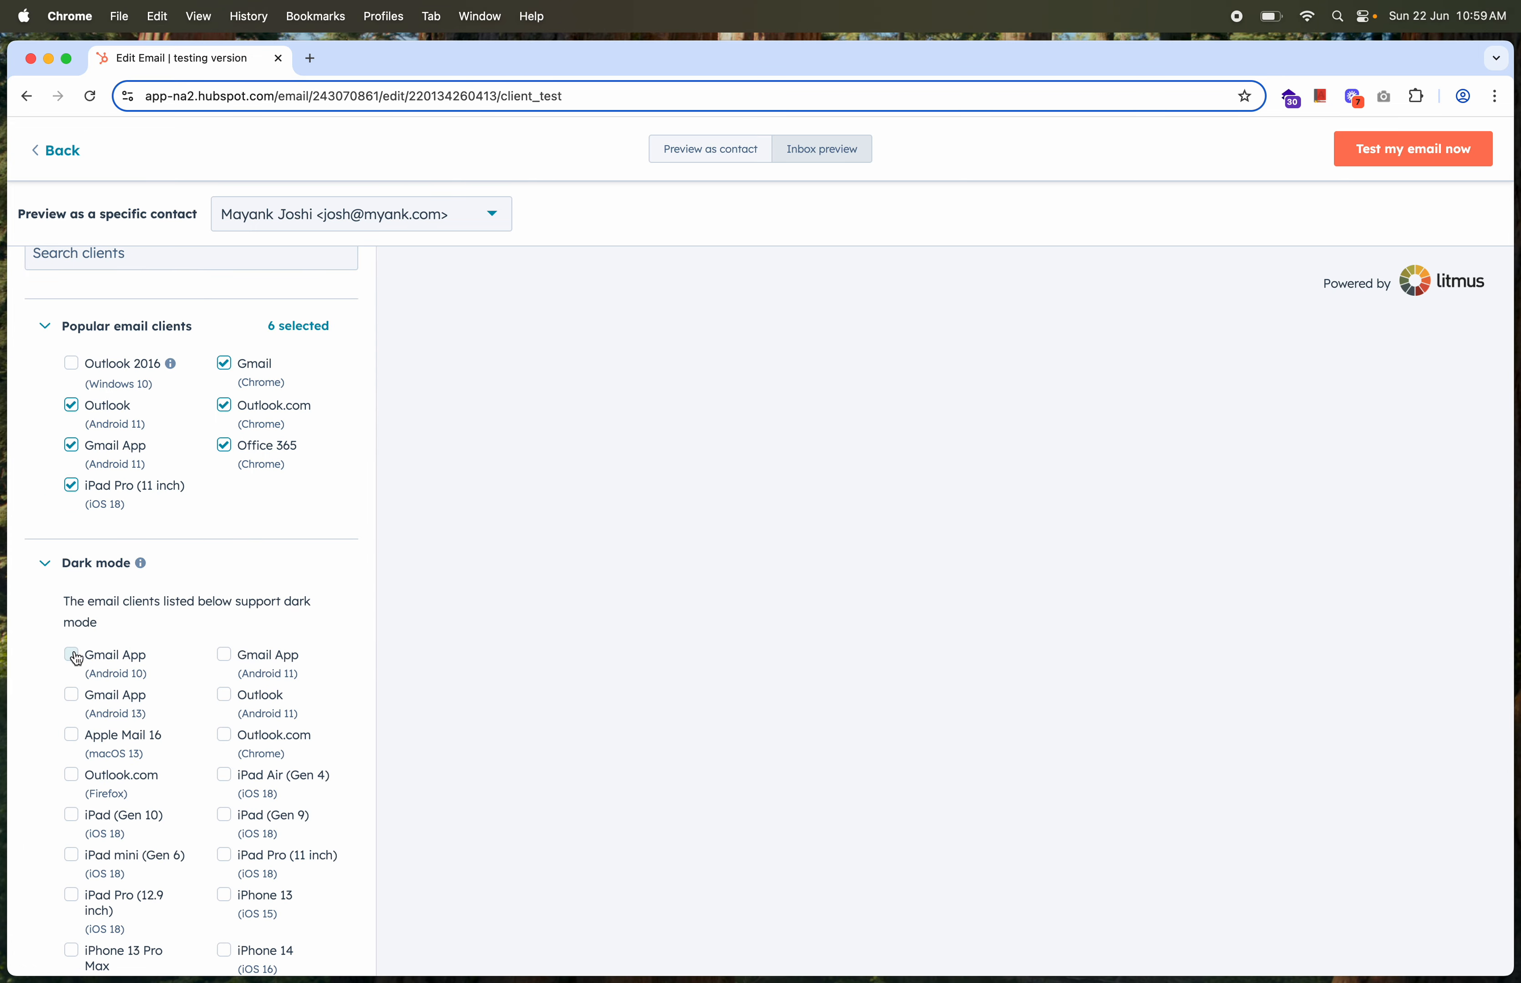
scroll(204, 517, "up", 4)
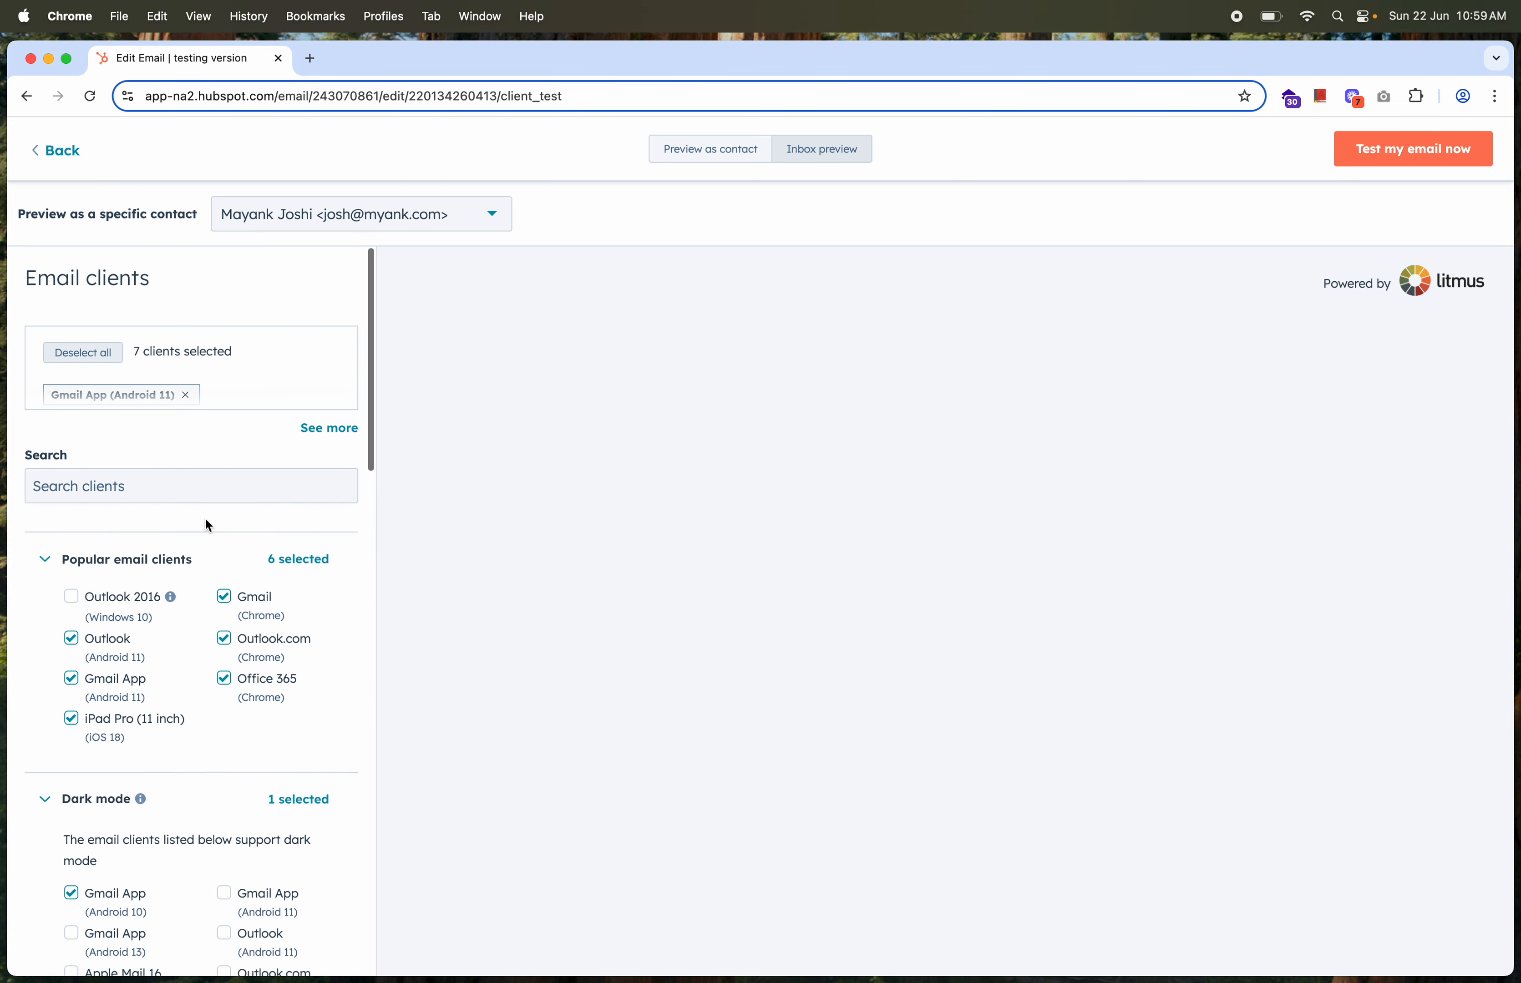
Remove every selected email client one by one from the inbox test and reset the preview contact to none.
left_click(327, 429)
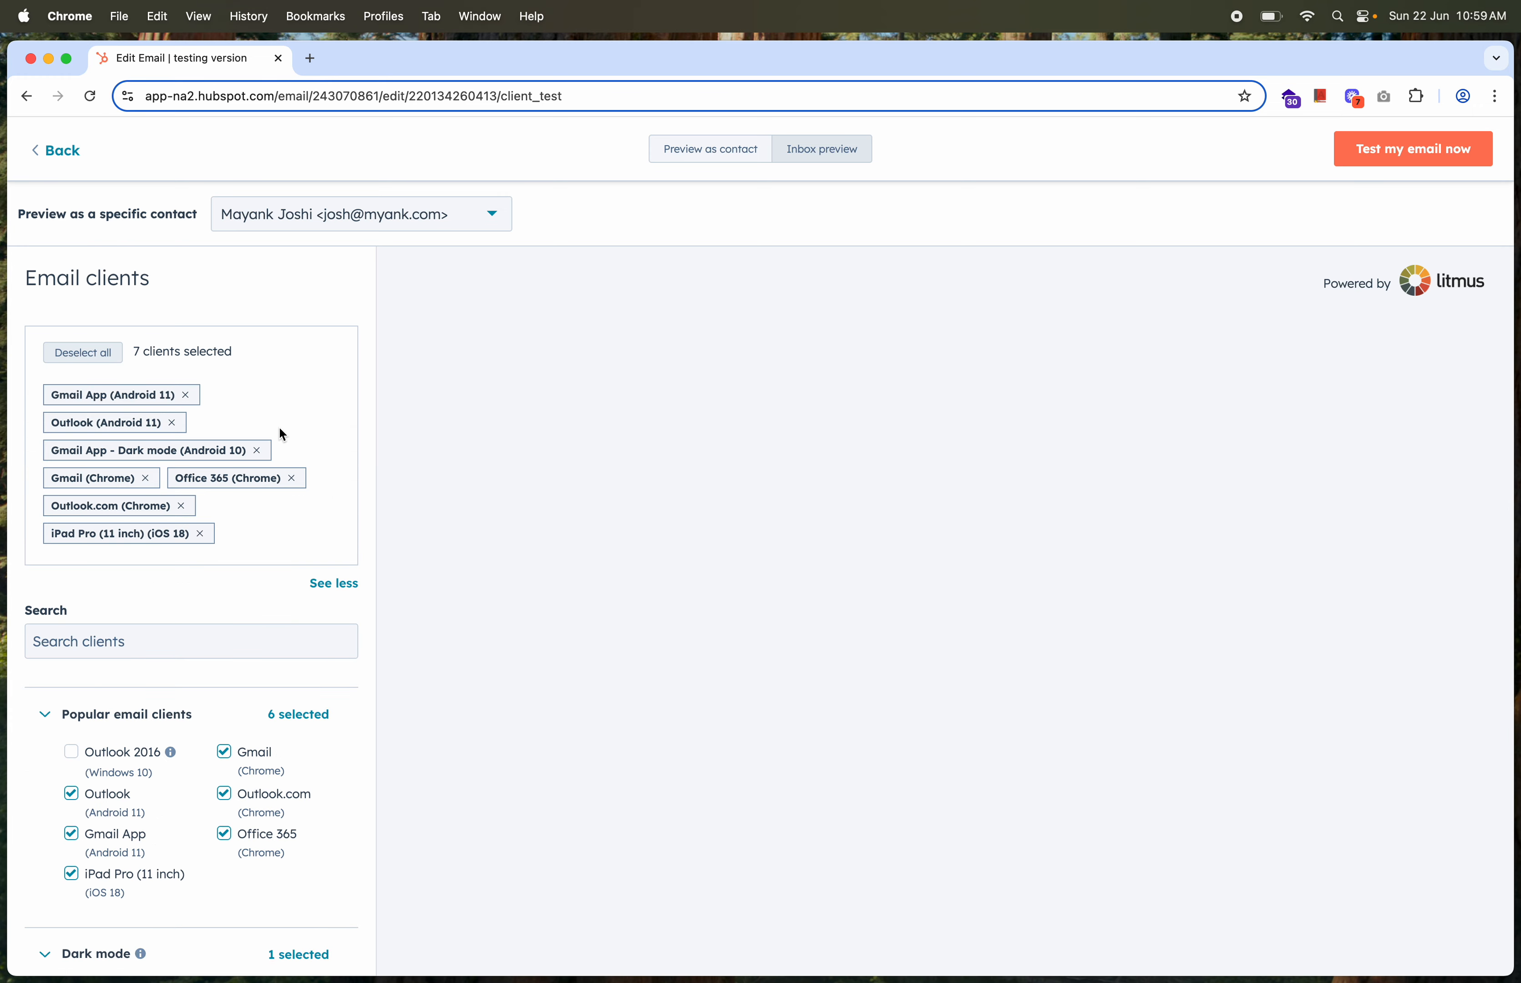
left_click(190, 397)
left_click(172, 395)
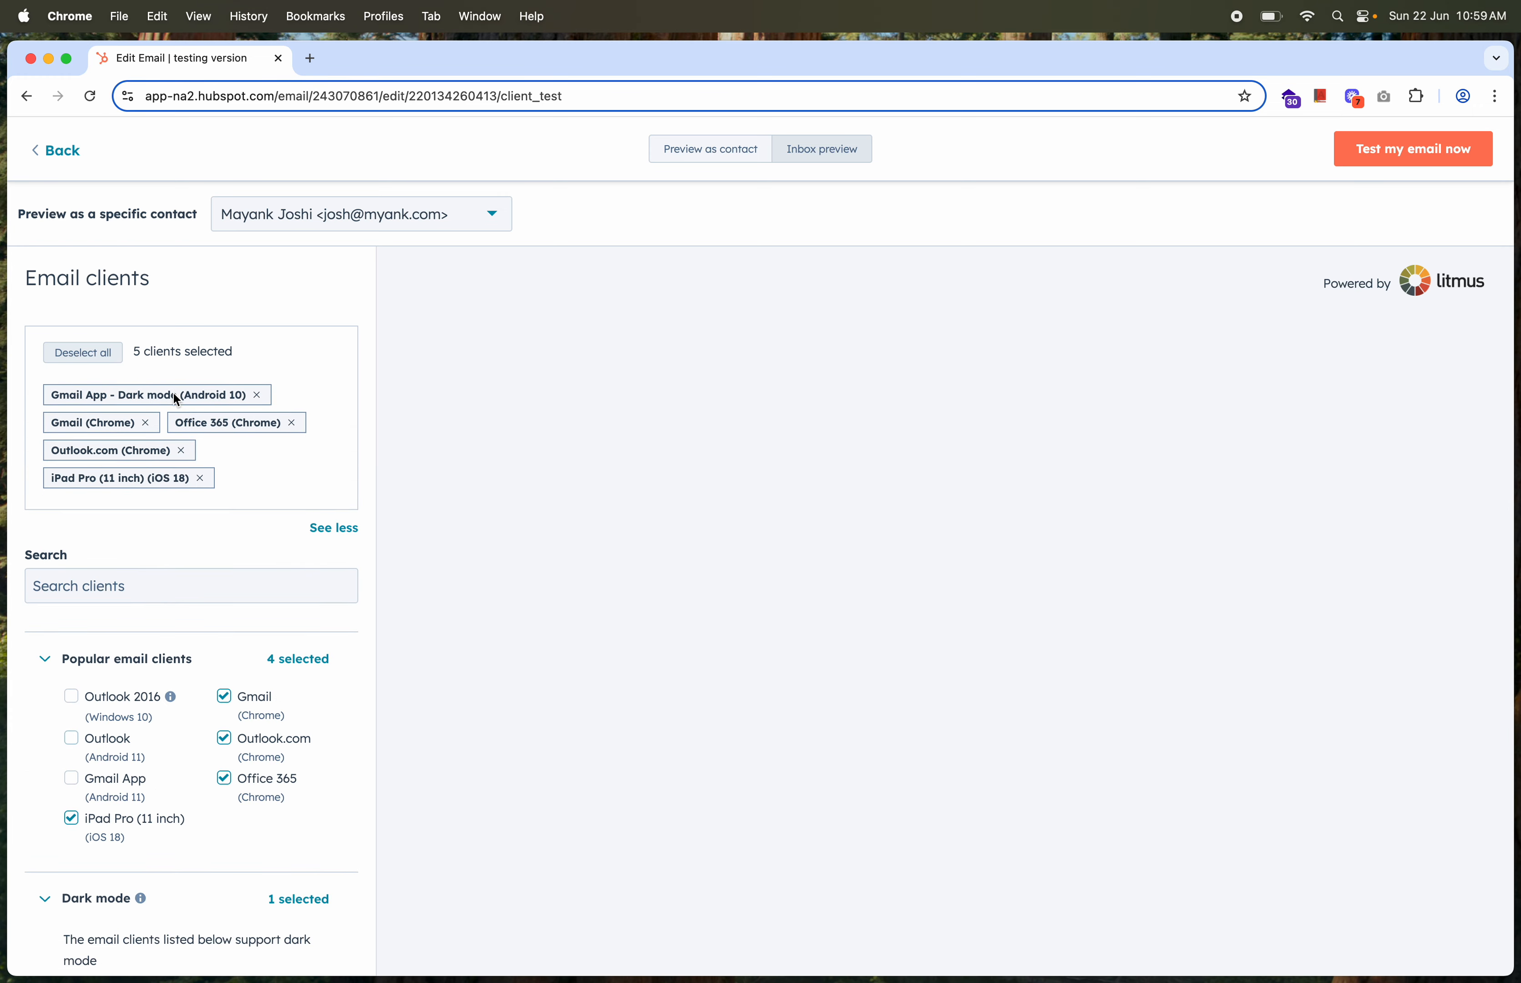
left_click(256, 396)
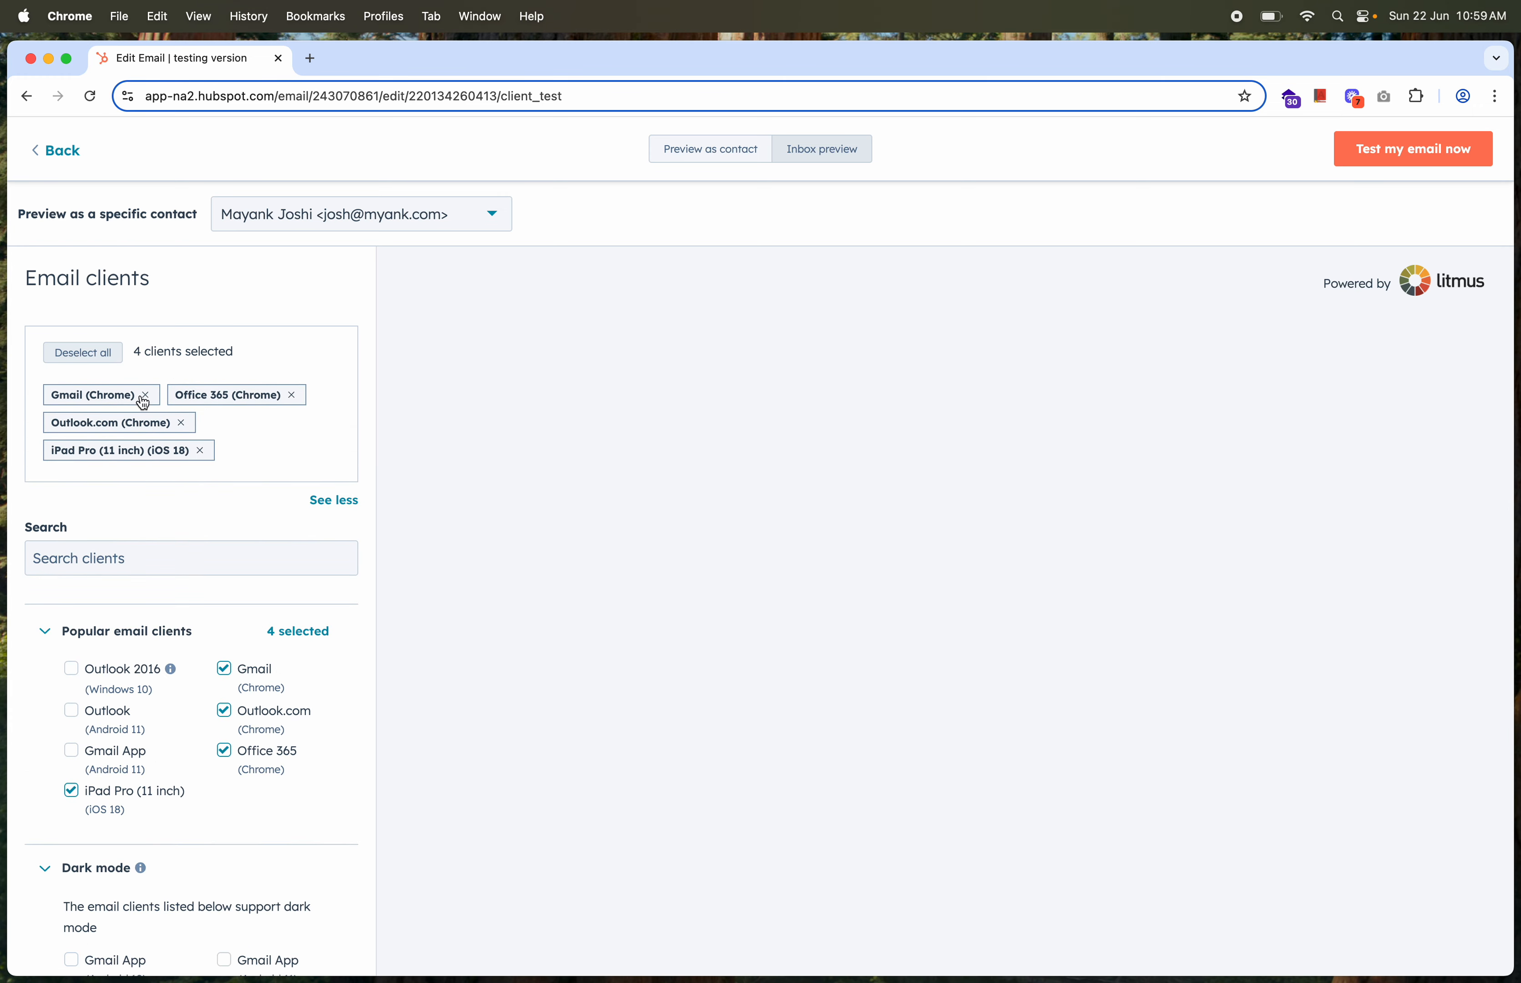
left_click(145, 397)
left_click(167, 395)
left_click(182, 396)
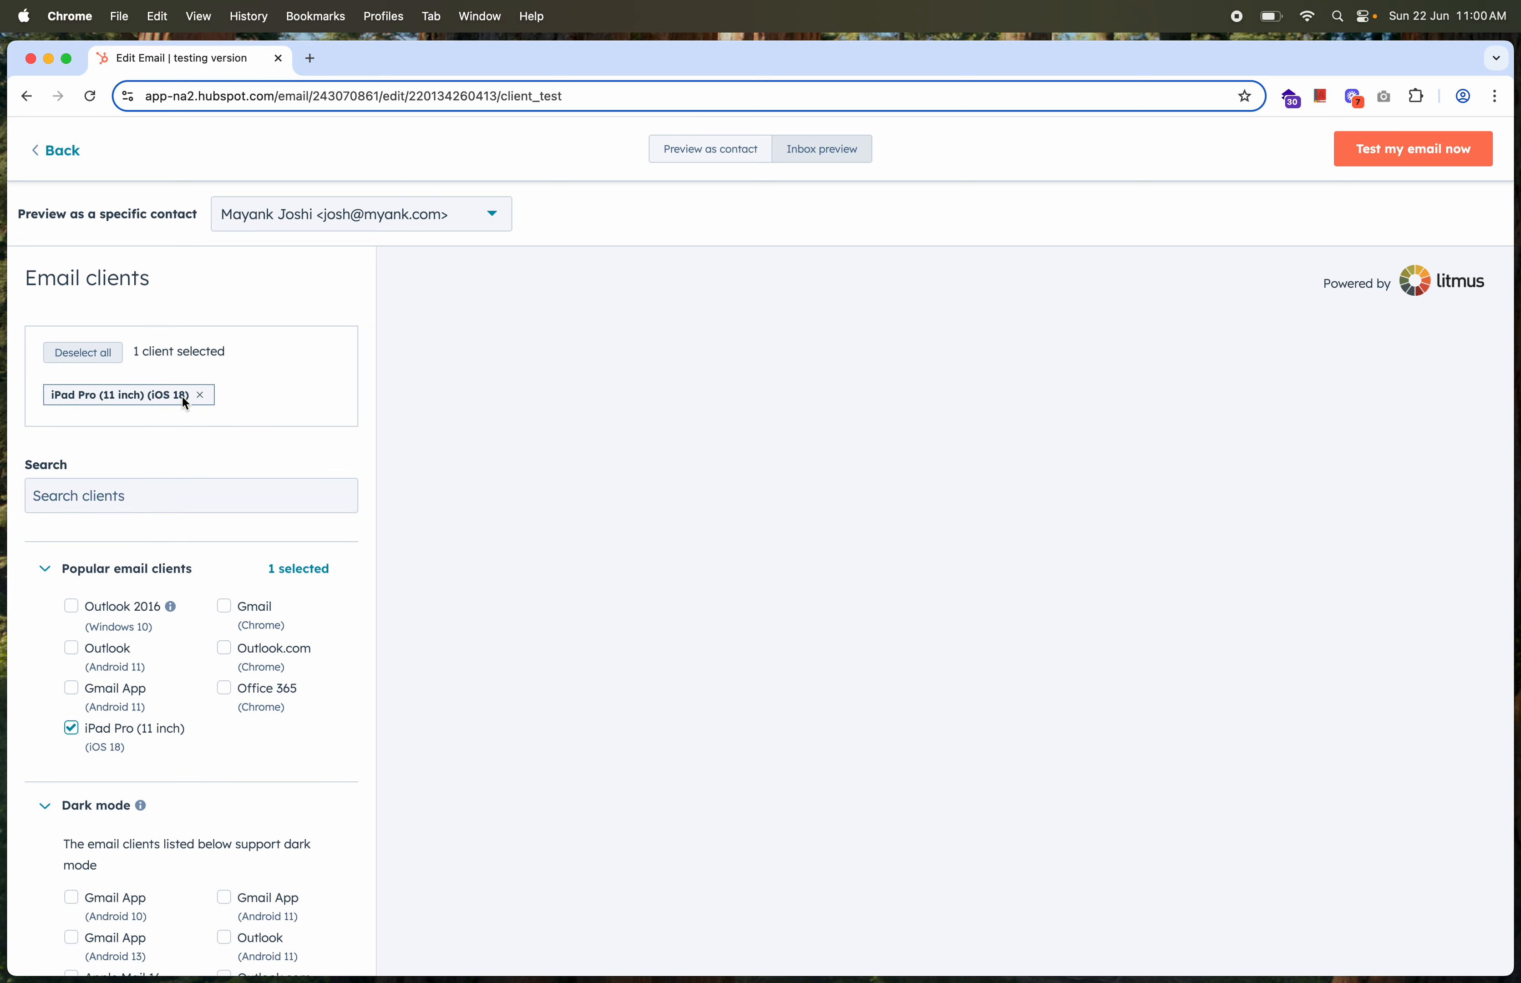
left_click(203, 398)
left_click(296, 225)
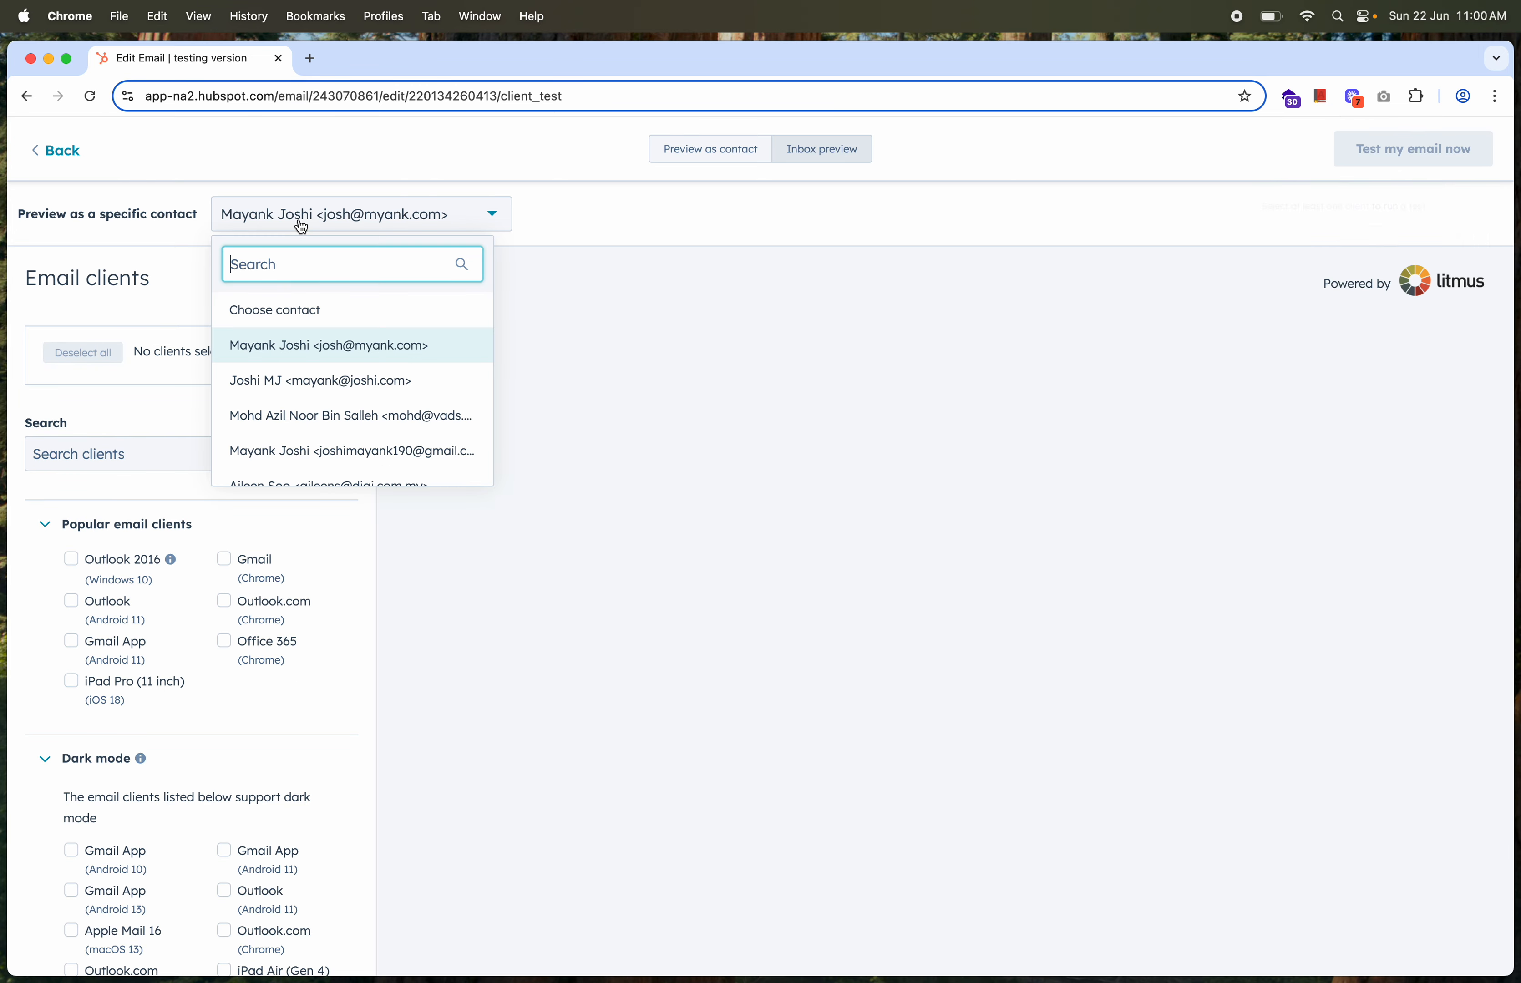
left_click(302, 309)
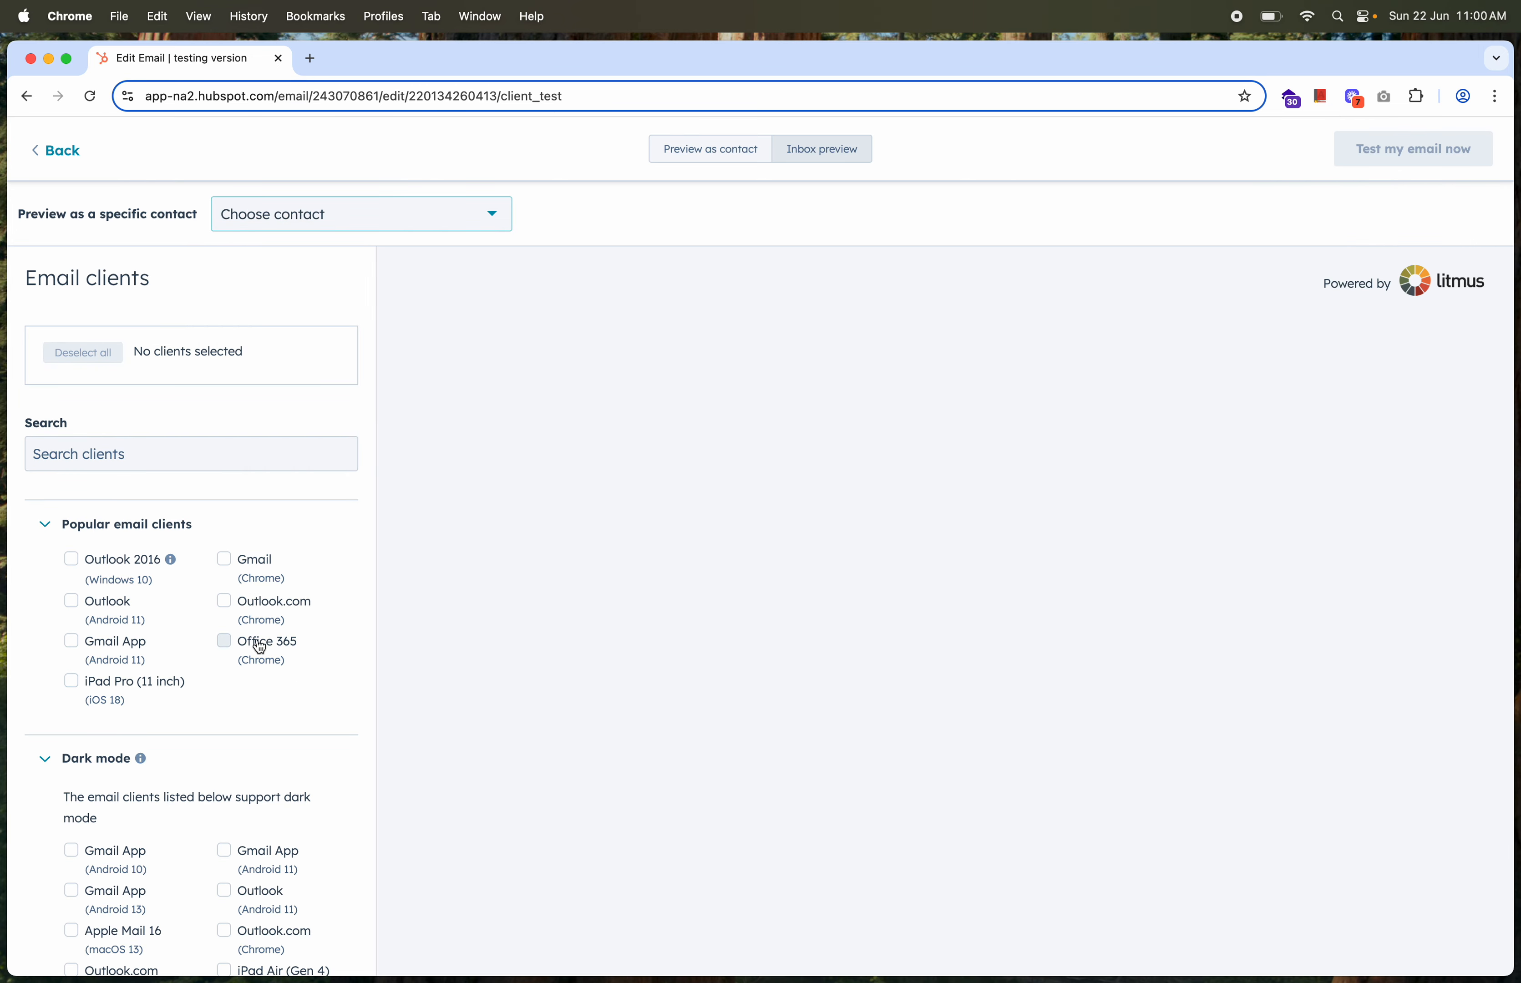
Look at the preview as contact, return to the inbox preview, and browse its list of email clients.
left_click(668, 164)
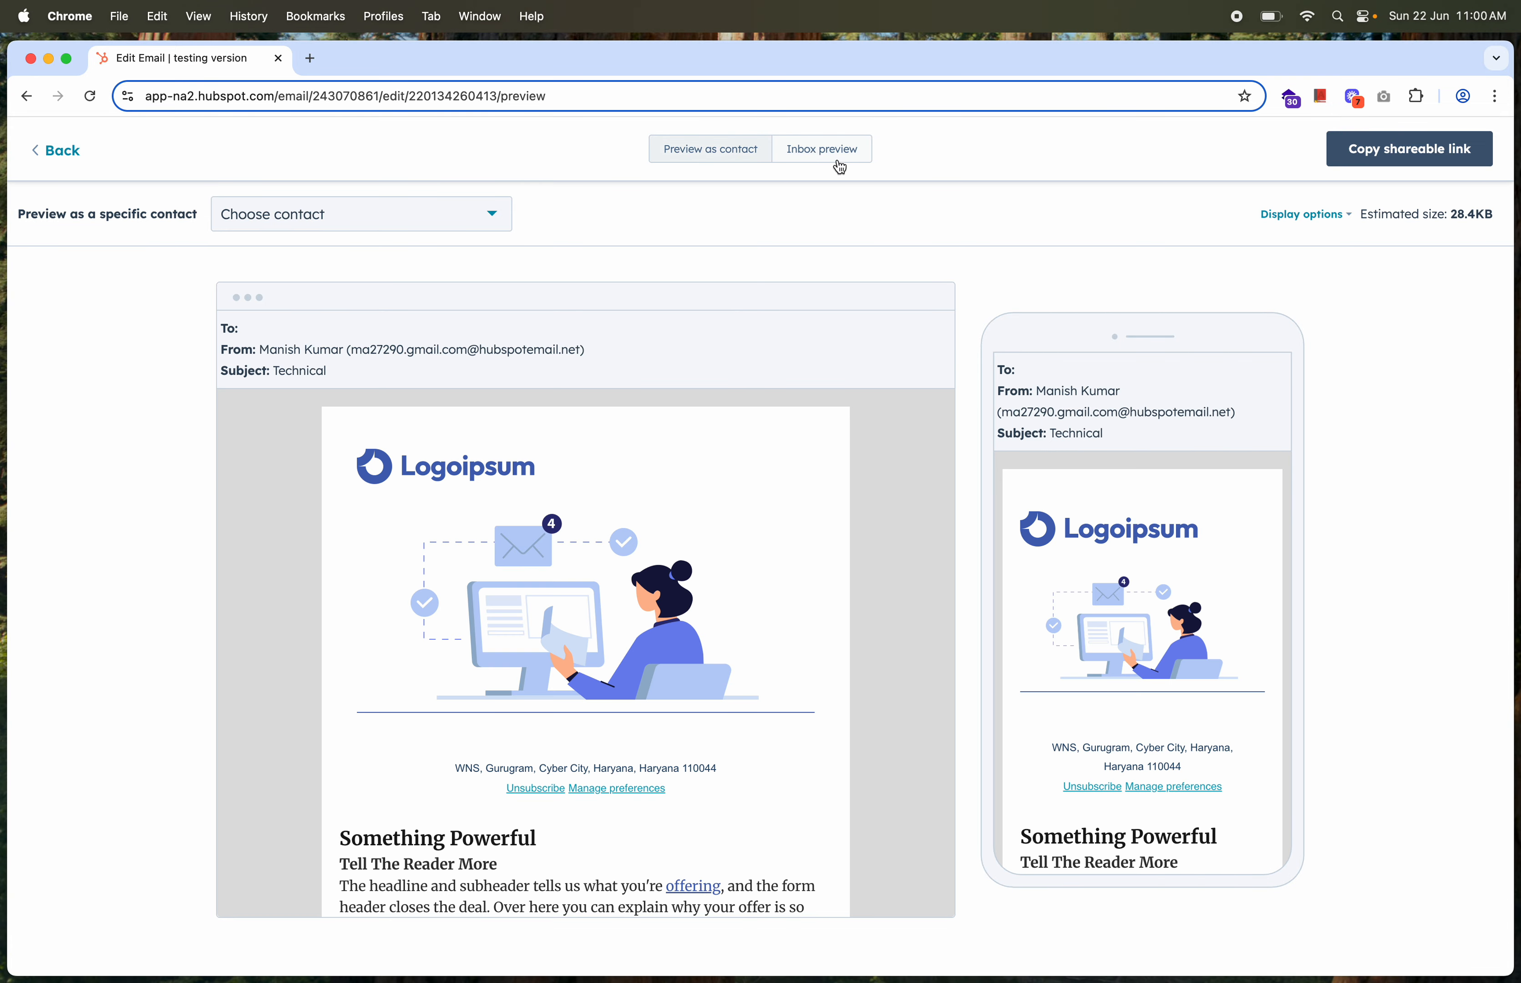
left_click(837, 158)
scroll(273, 591, "down", 4)
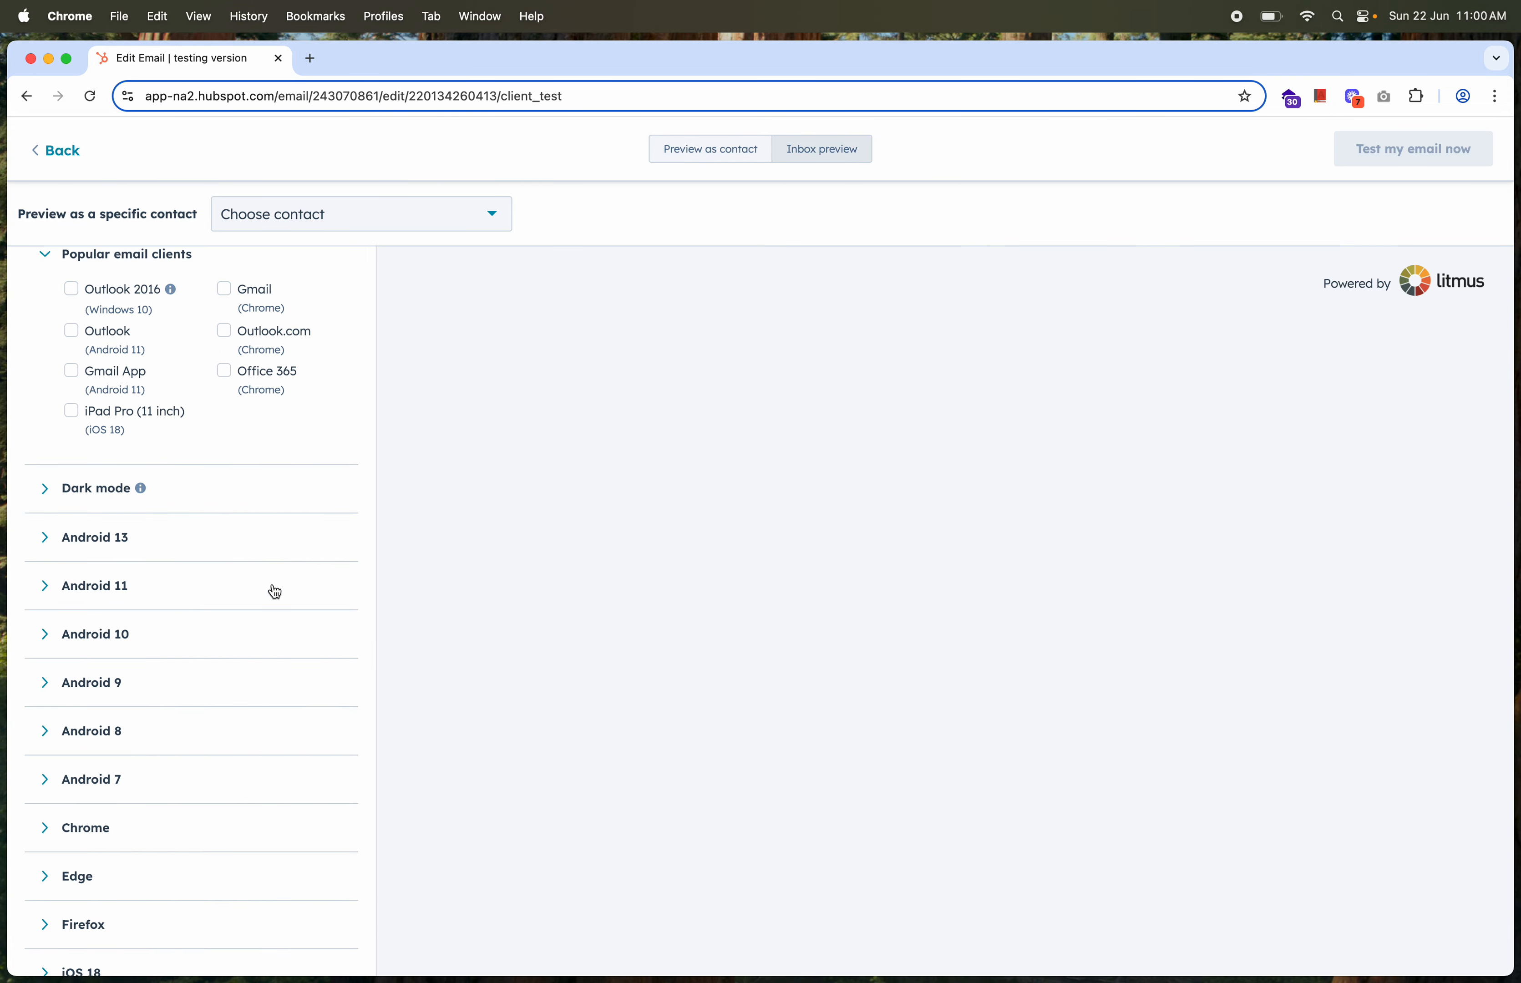
scroll(275, 591, "up", 4)
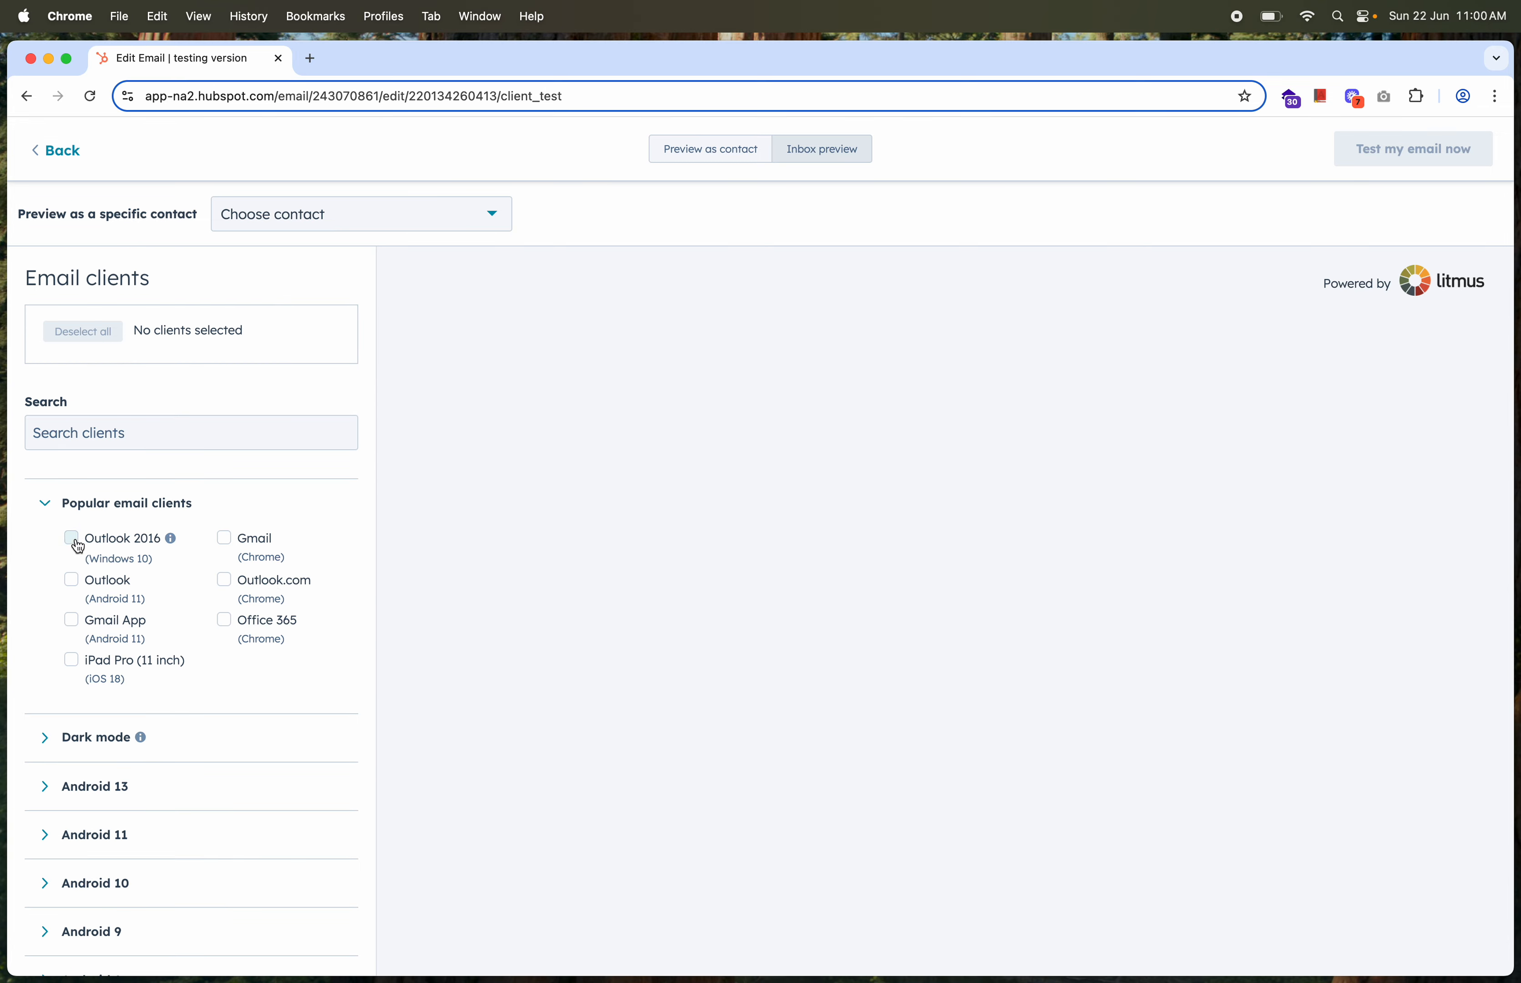
Select Outlook 2016 (Windows 10) and Outlook (Android 11) as the email clients to test.
left_click(90, 543)
scroll(107, 697, "down", 2)
left_click(80, 743)
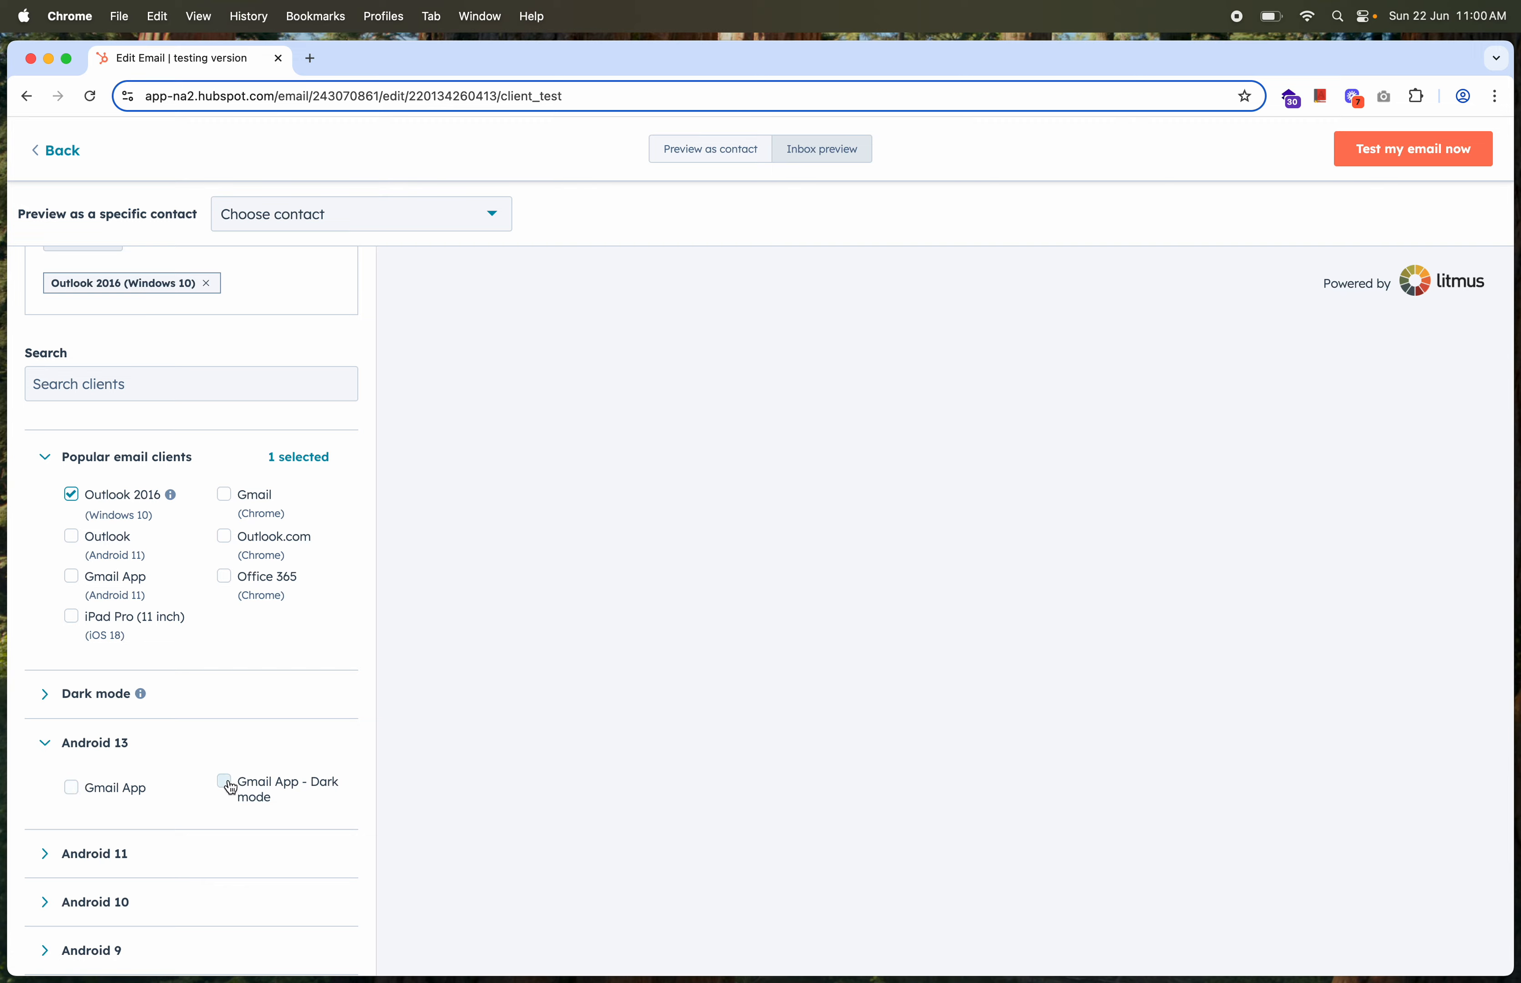
left_click(108, 855)
scroll(107, 855, "down", 5)
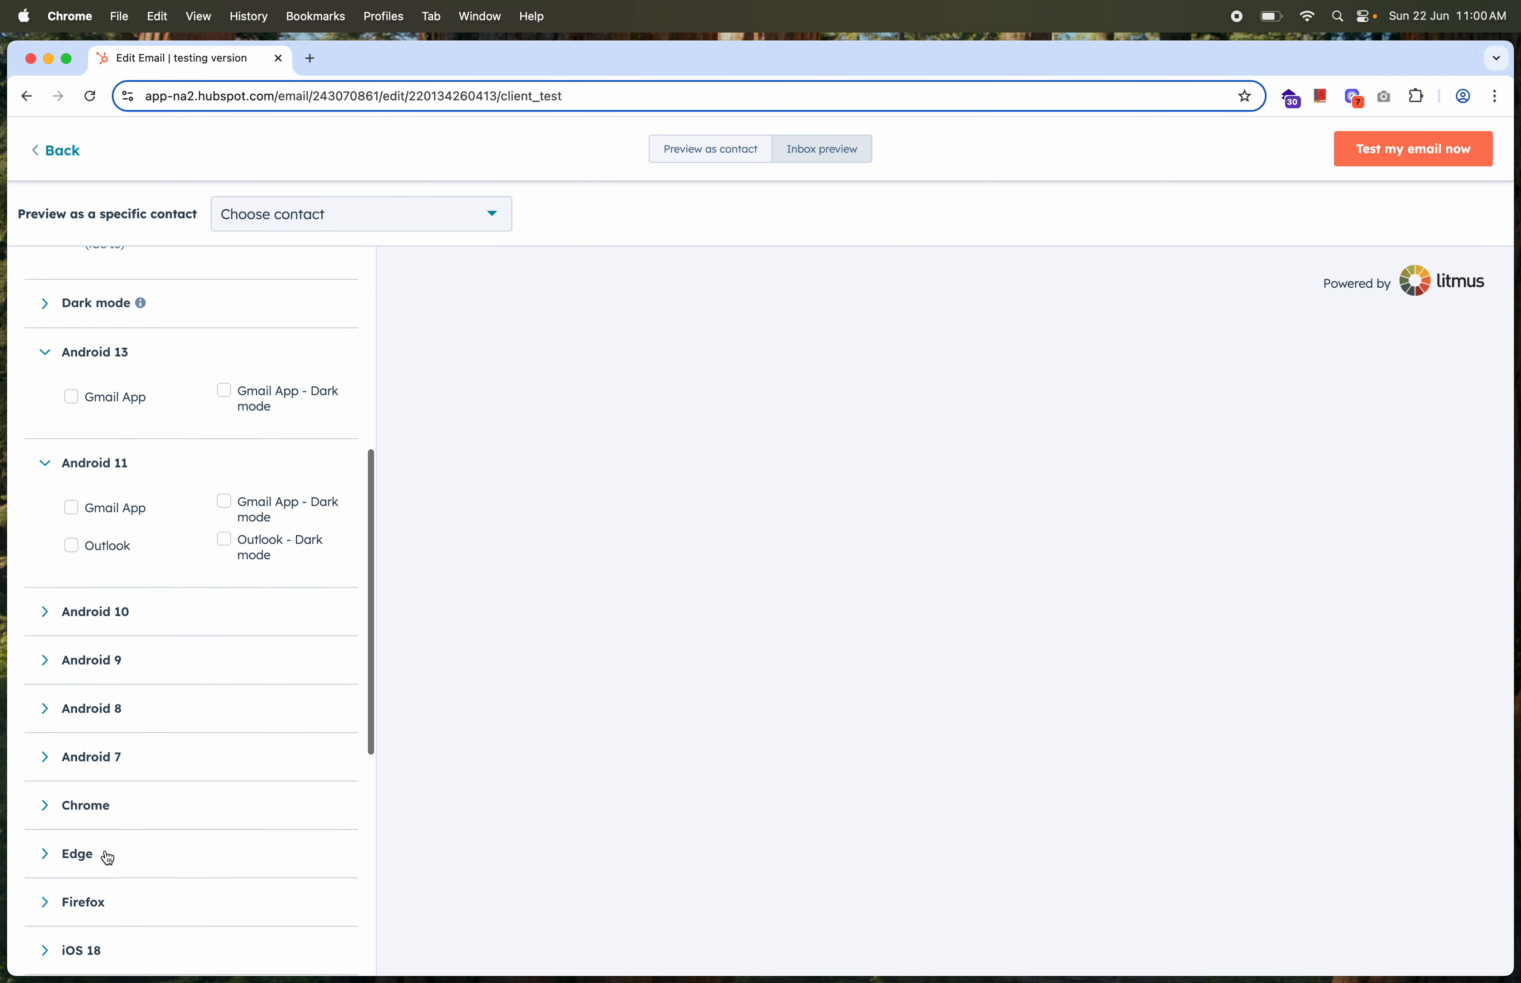
left_click(71, 550)
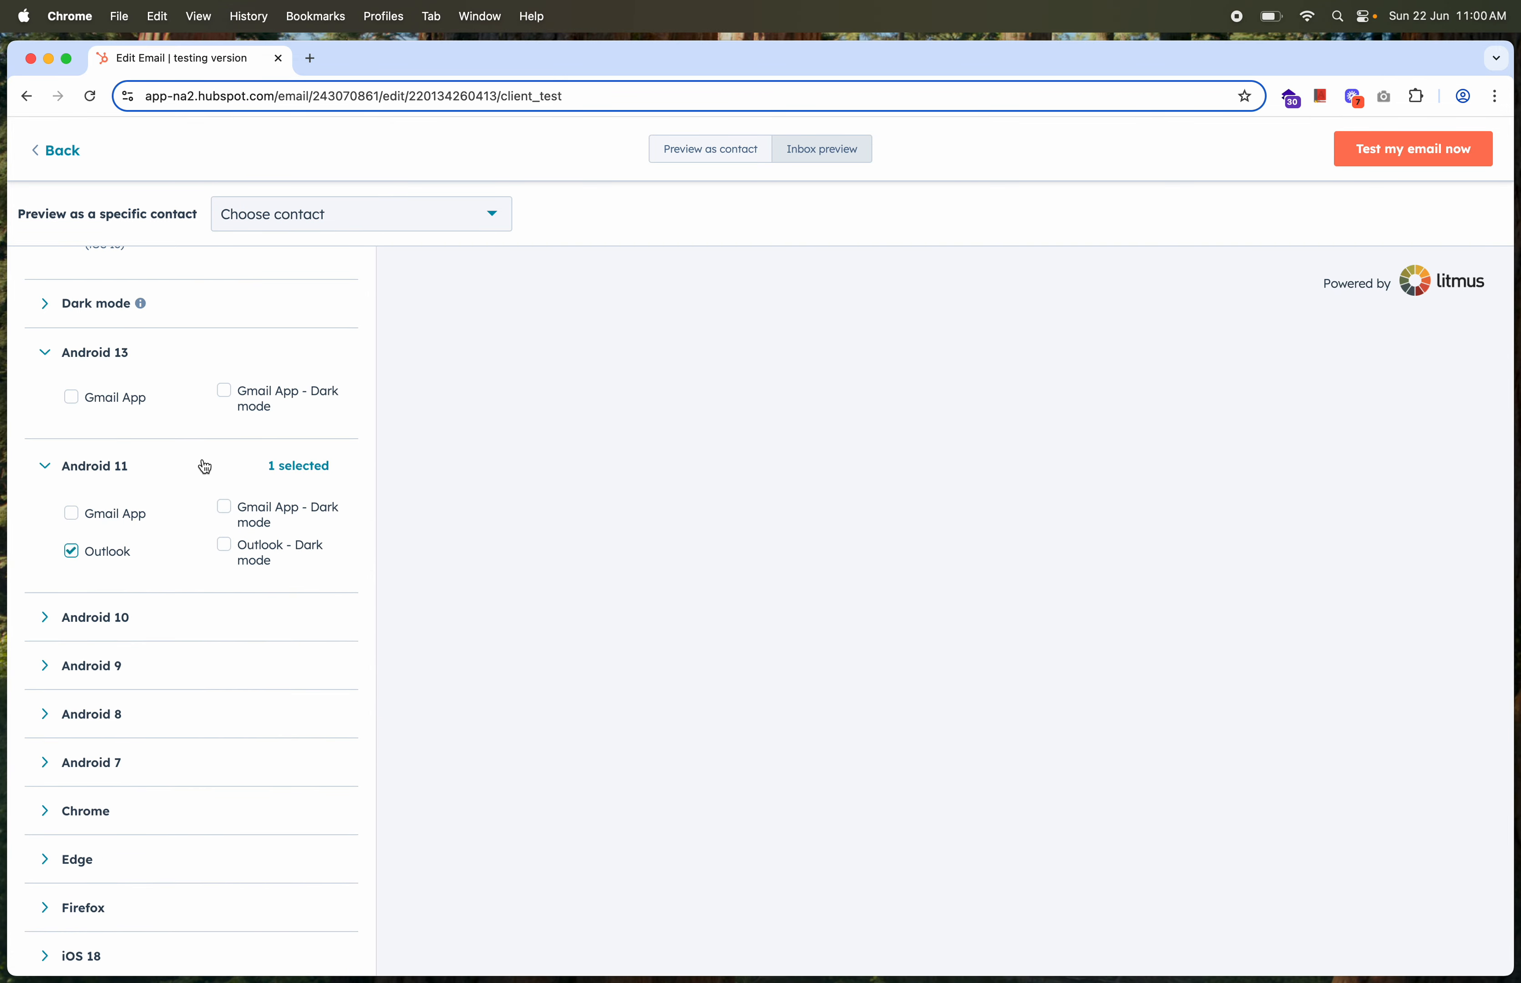
Remove both Outlook clients from the inbox test selection.
scroll(203, 468, "up", 8)
left_click(173, 395)
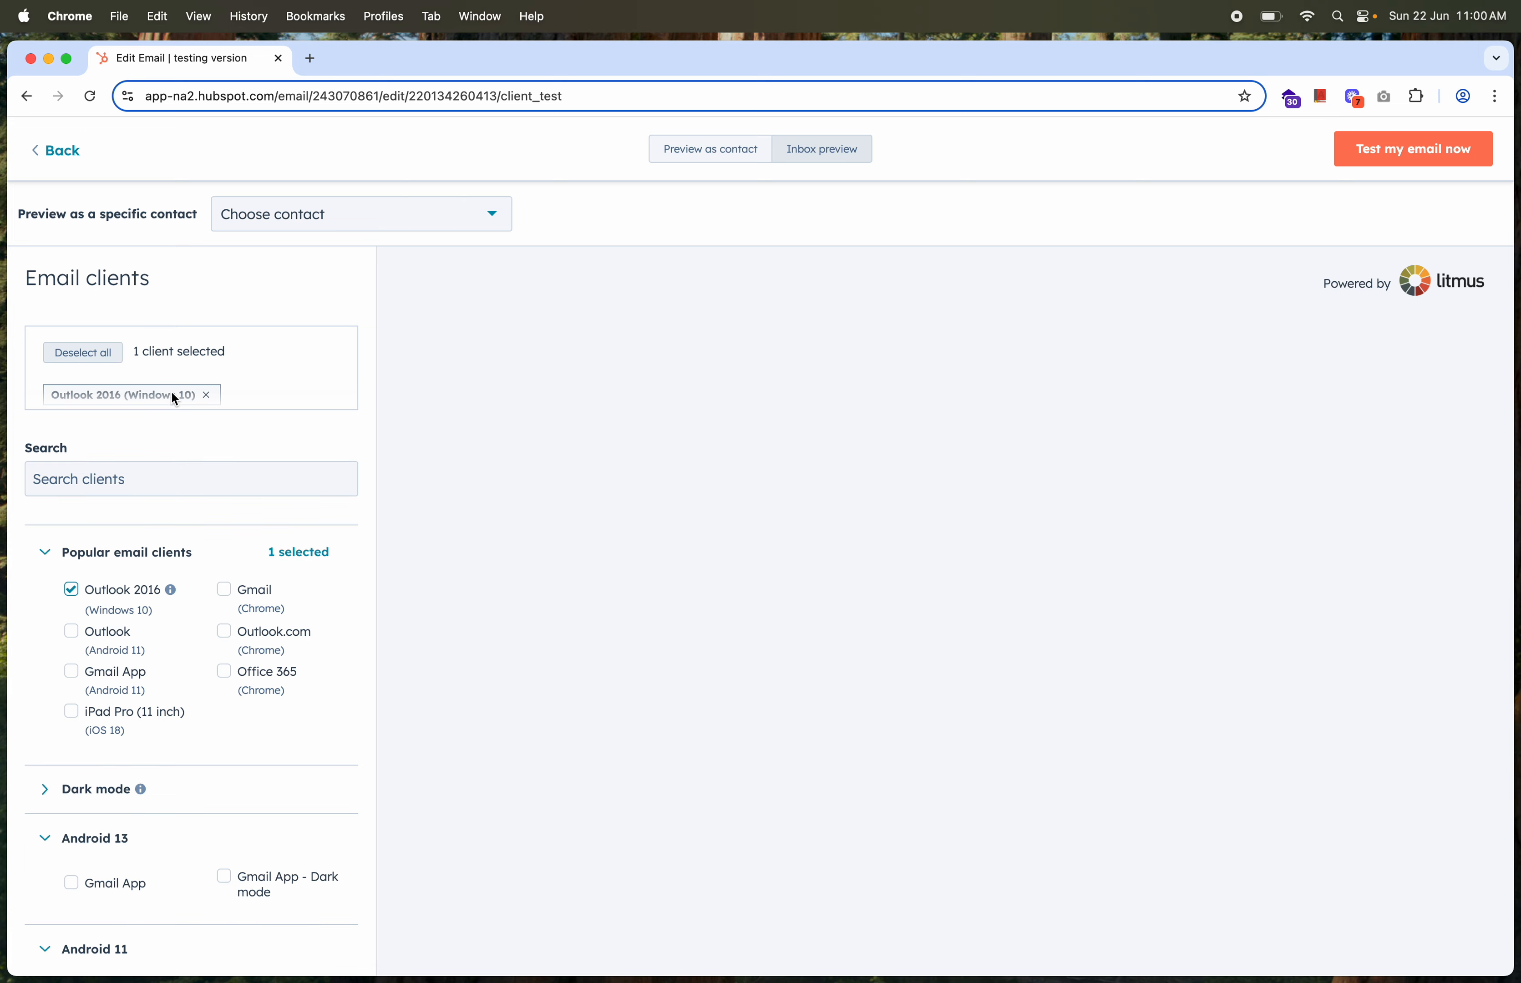
left_click(207, 395)
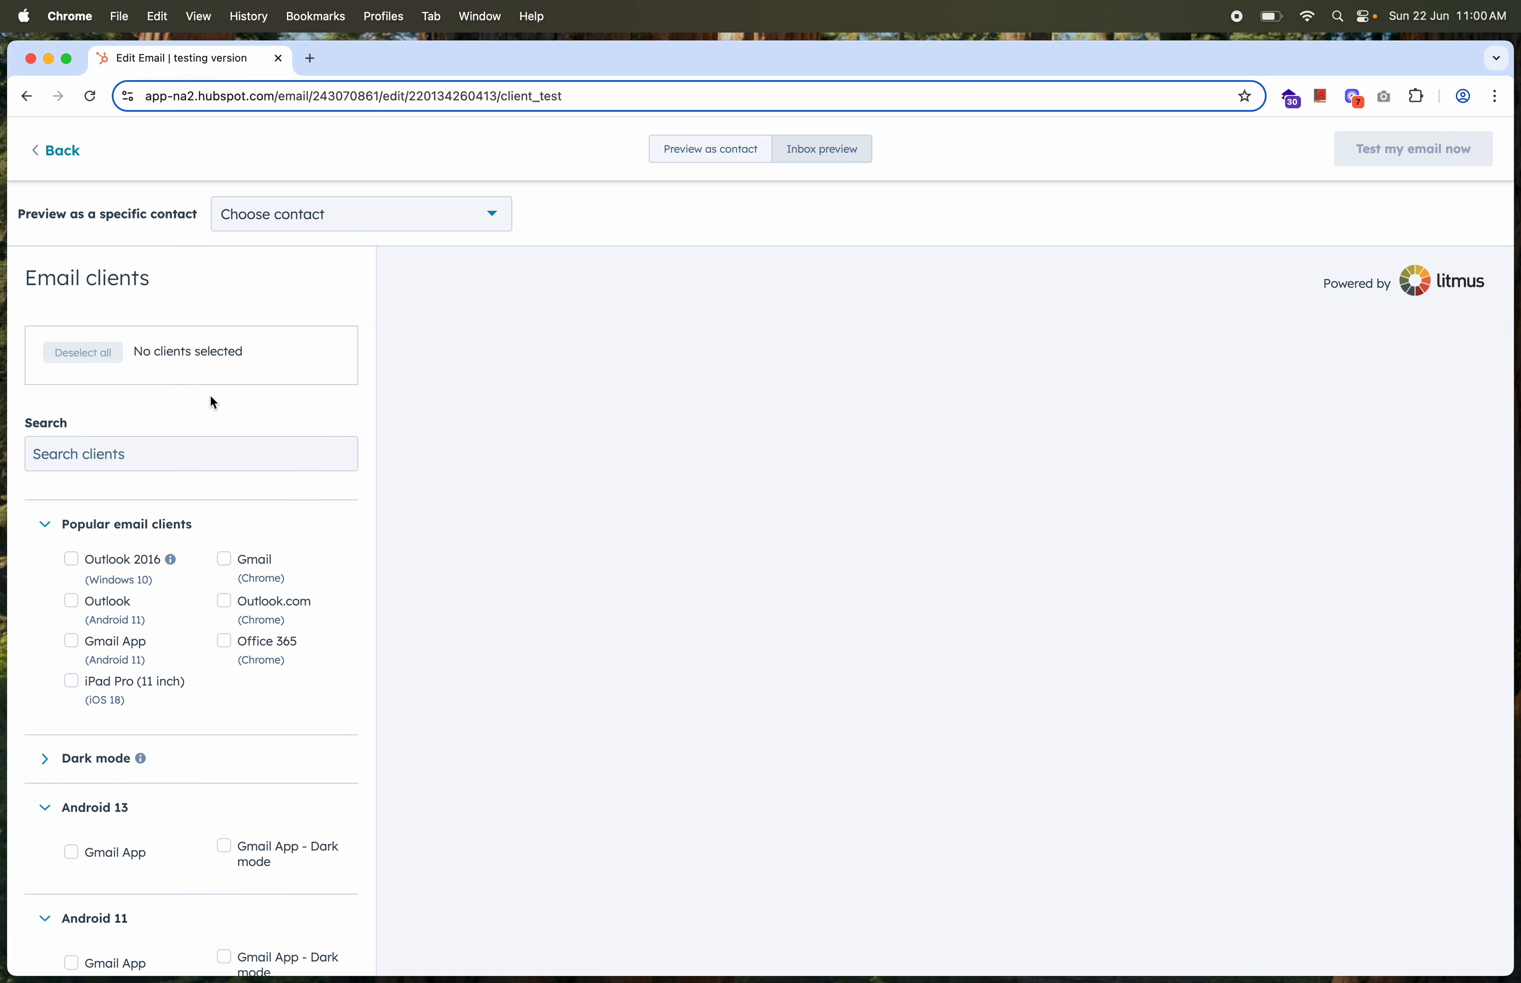
Try to test the email in Apple Mail 16 (macOS 13) with the second listed contact as the preview contact.
left_click(331, 221)
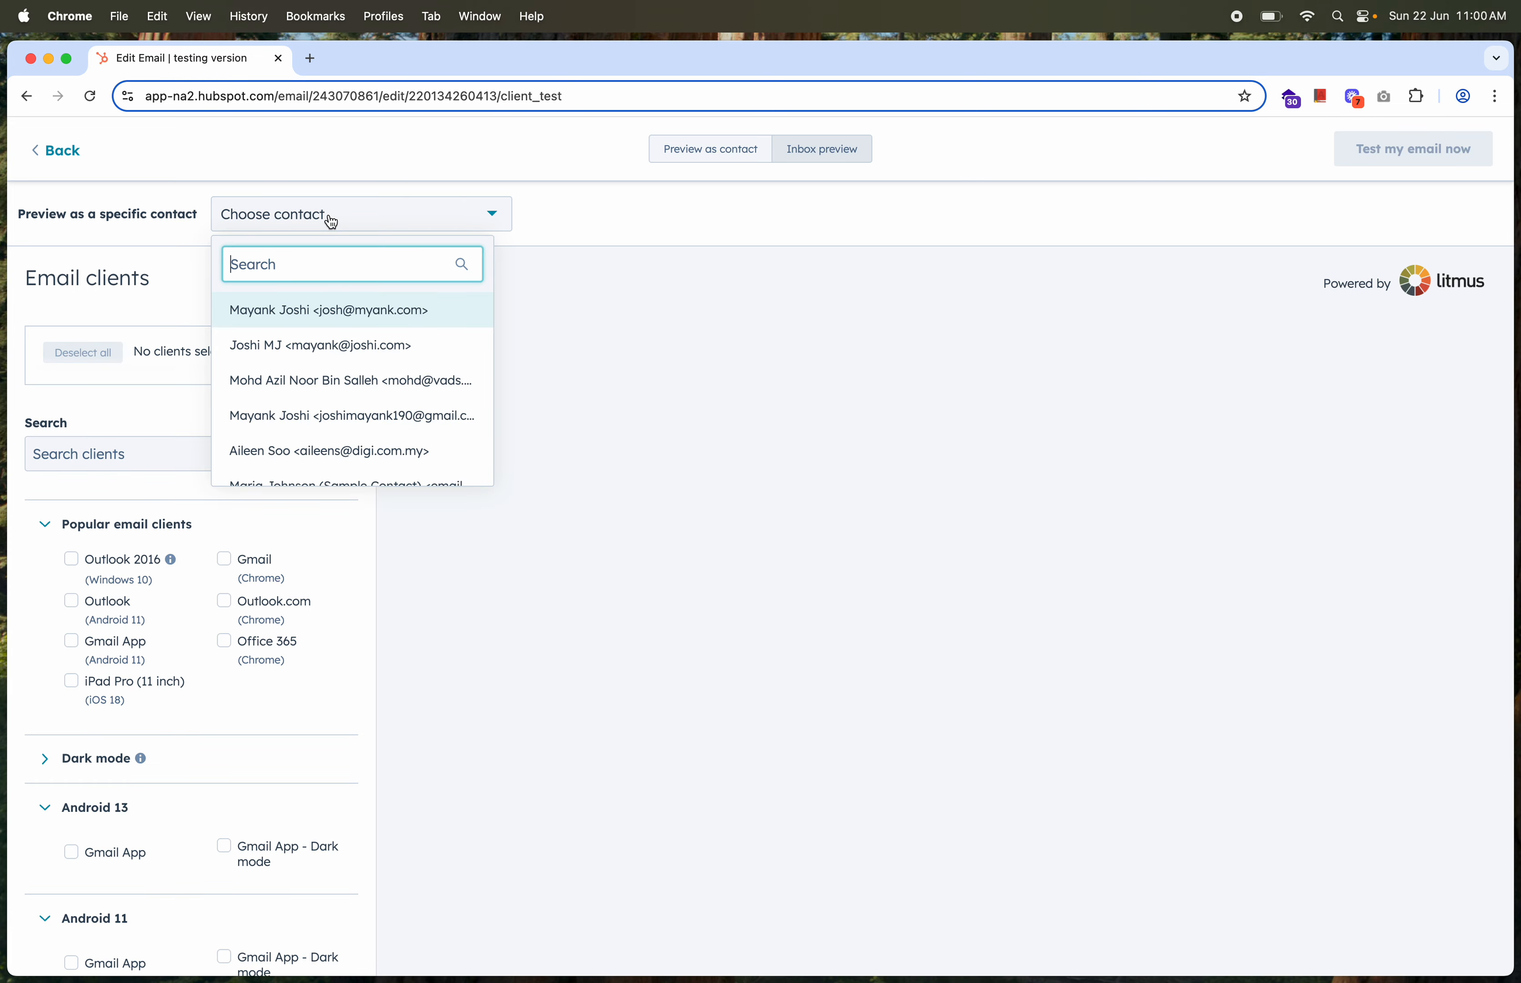
left_click(324, 349)
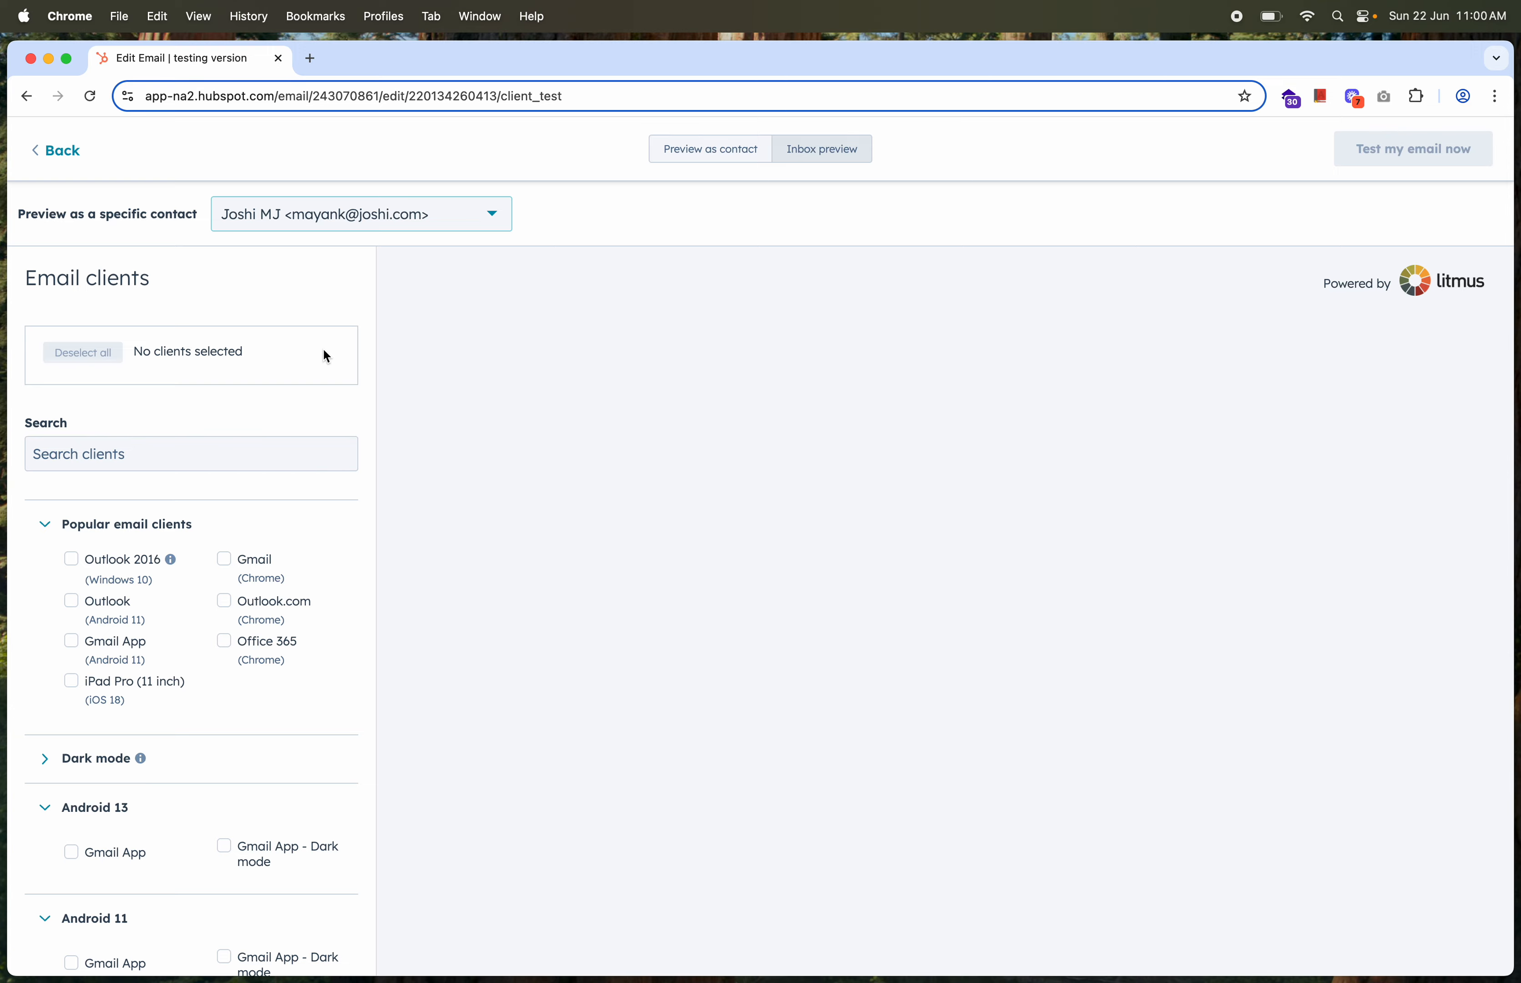
scroll(218, 562, "down", 15)
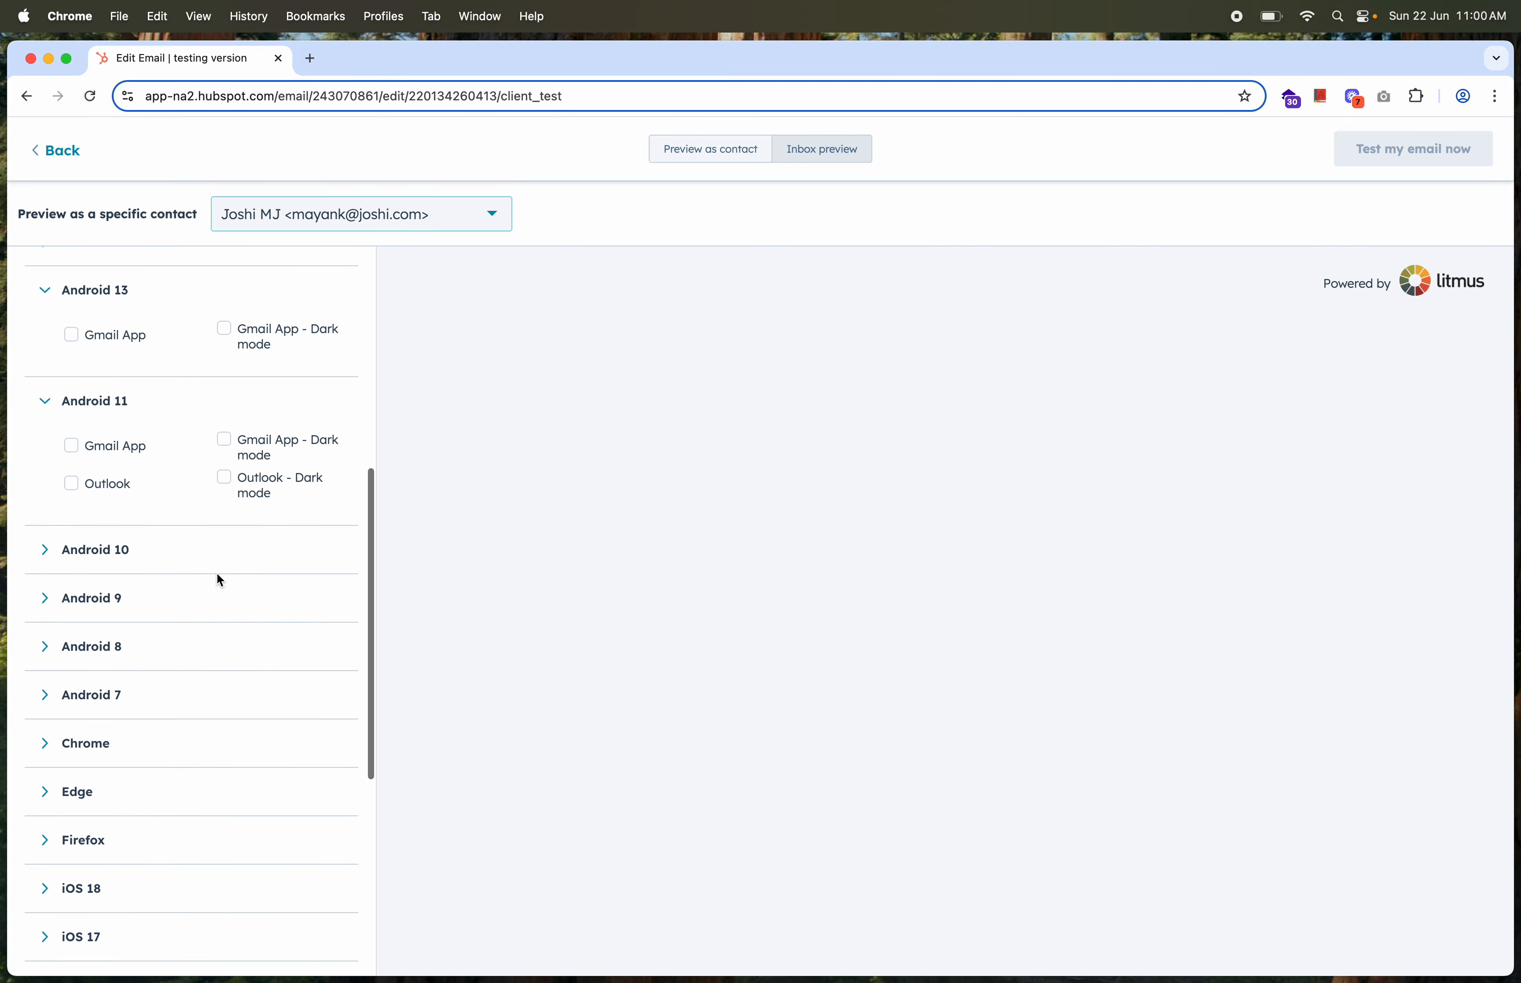
left_click(112, 642)
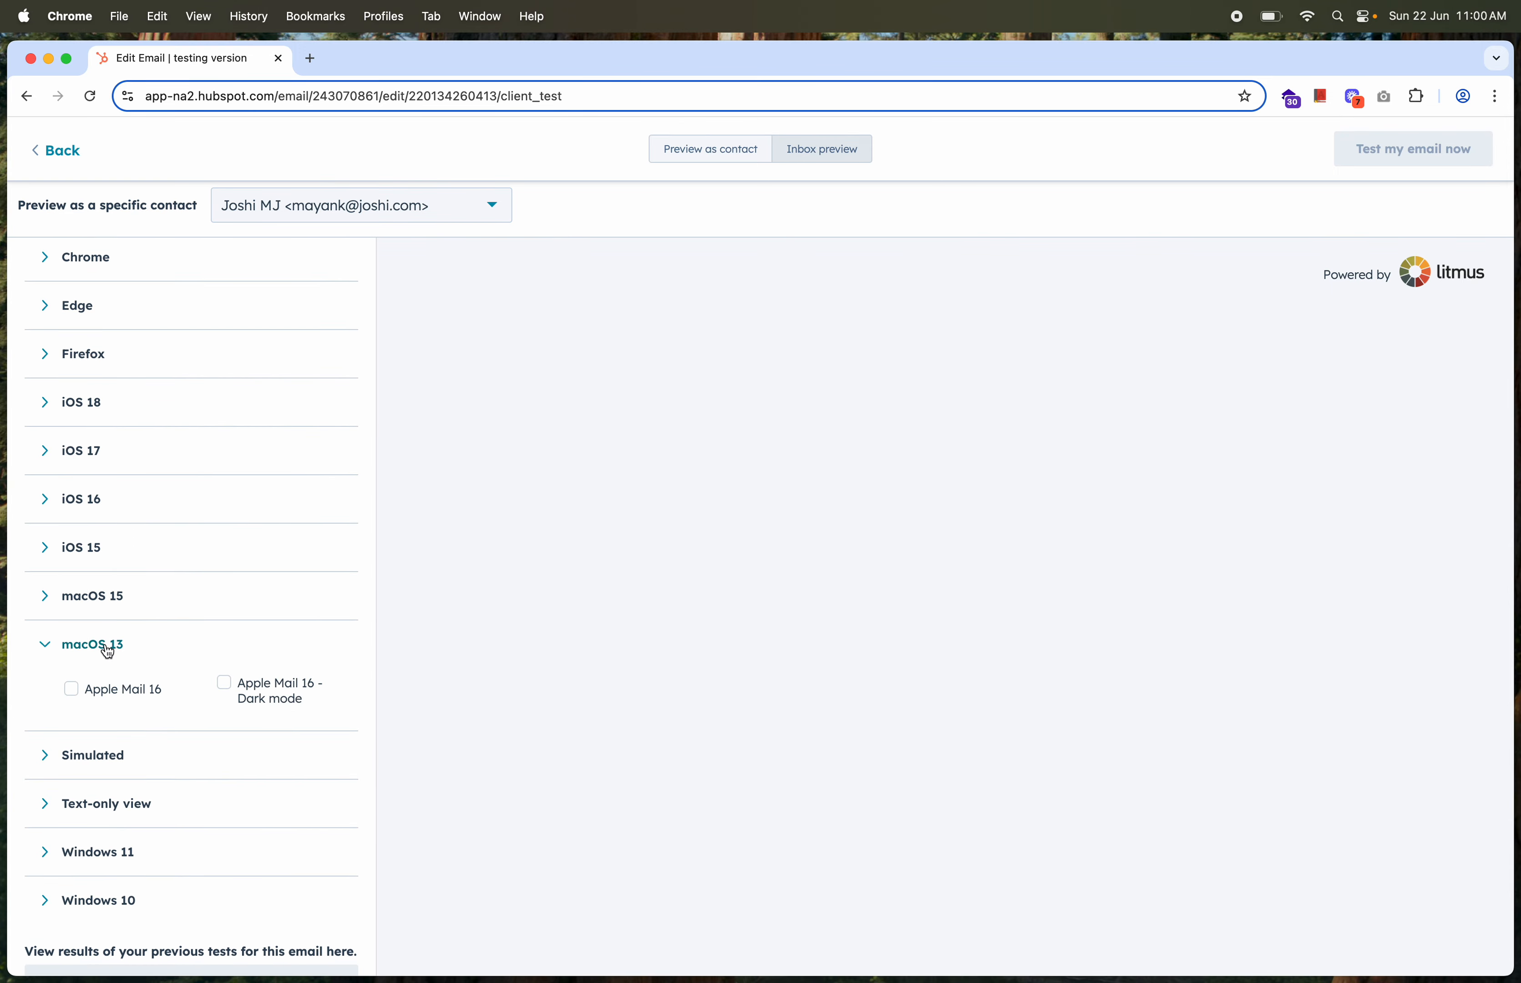
left_click(69, 692)
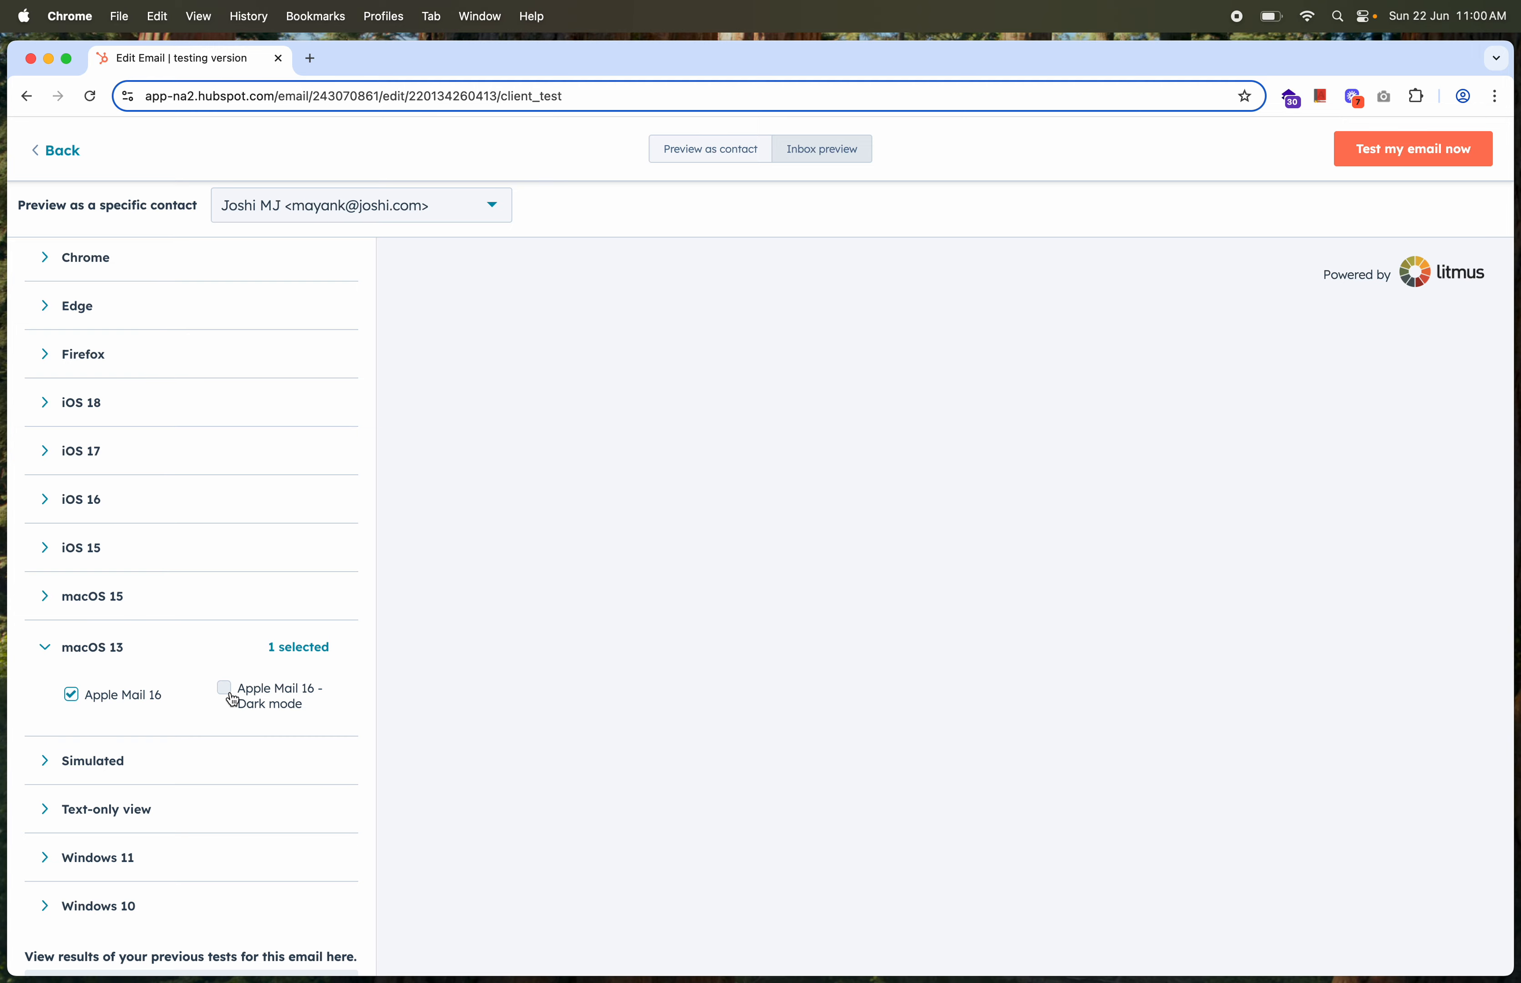
left_click(1404, 166)
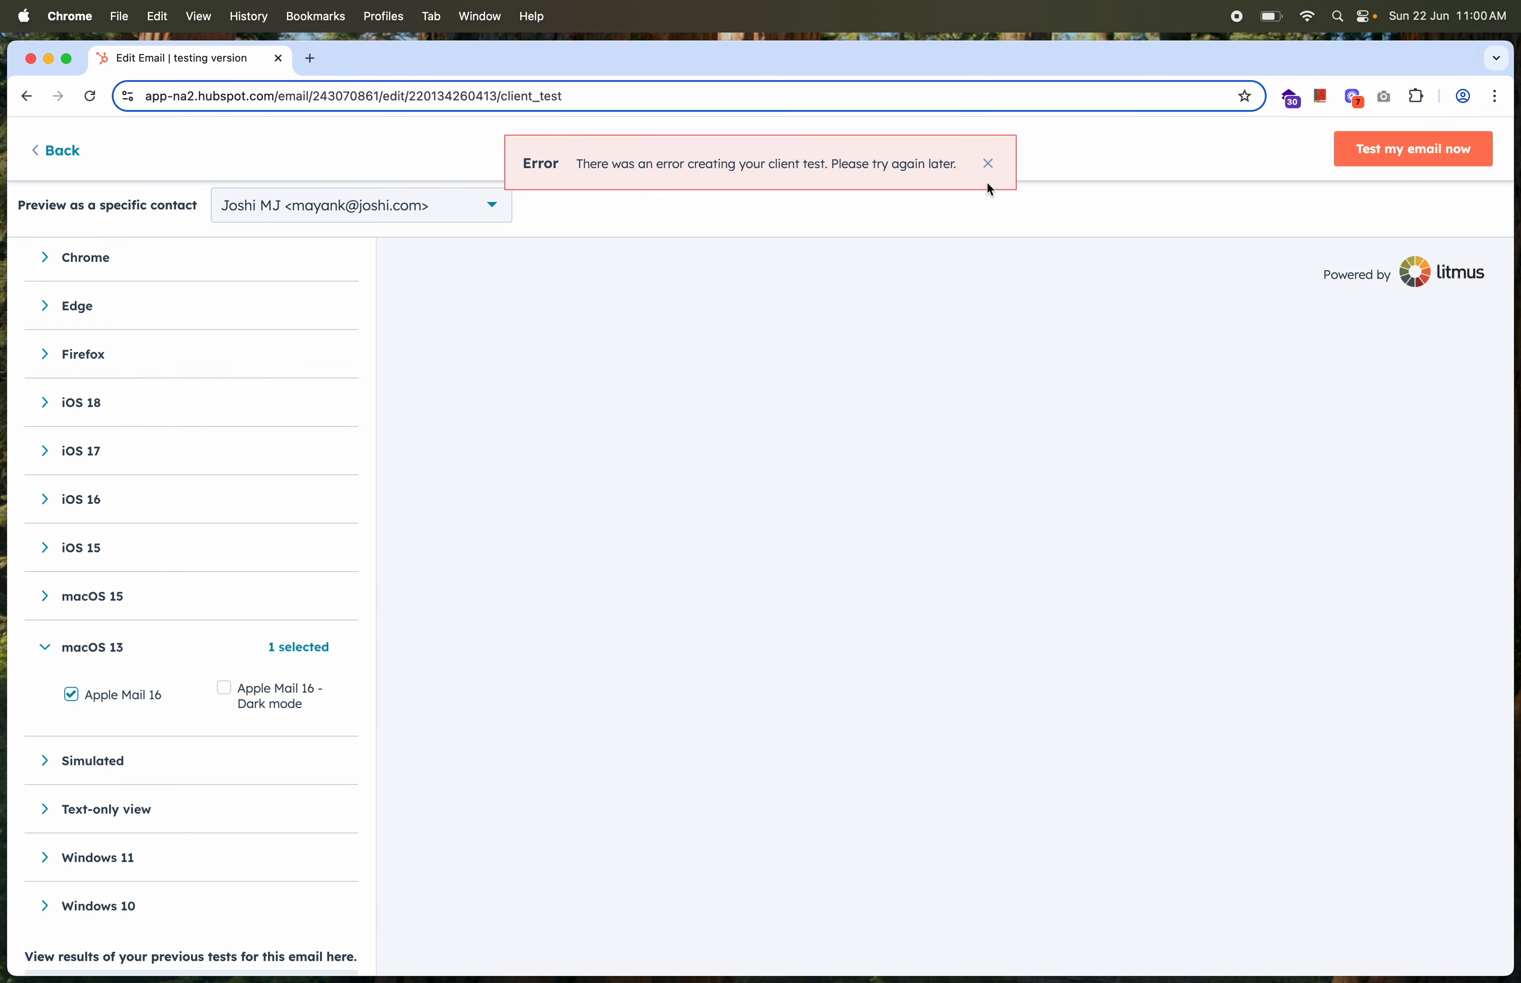
left_click(989, 165)
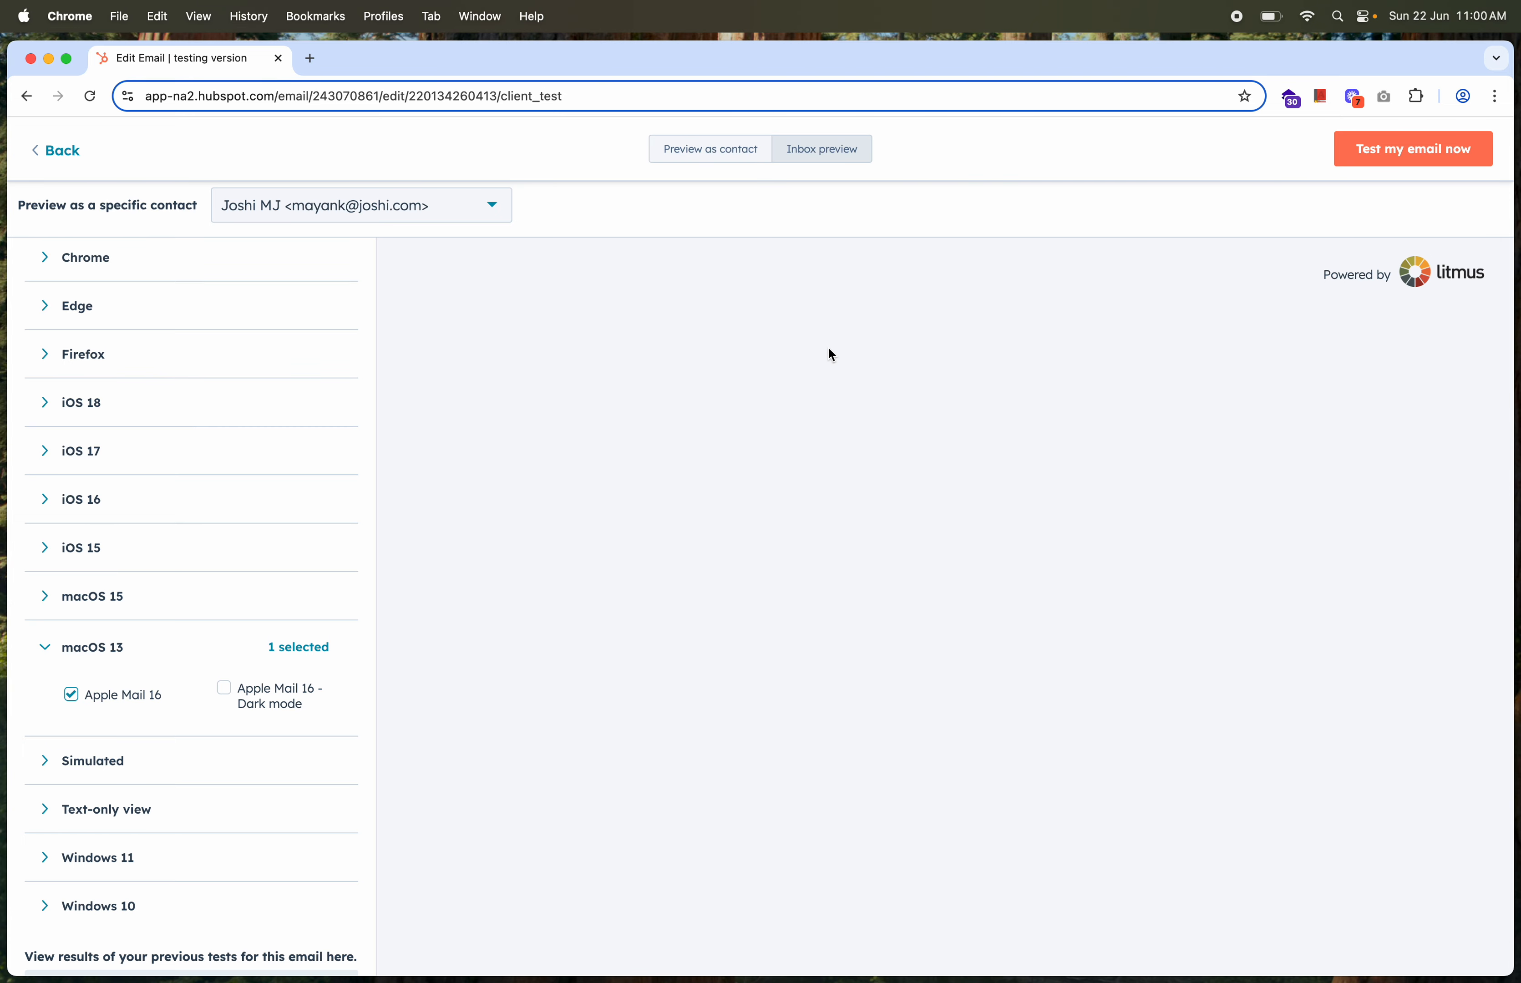
Review the available and selected email clients, and return from the inbox preview to the email editor.
scroll(828, 348, "up", 1)
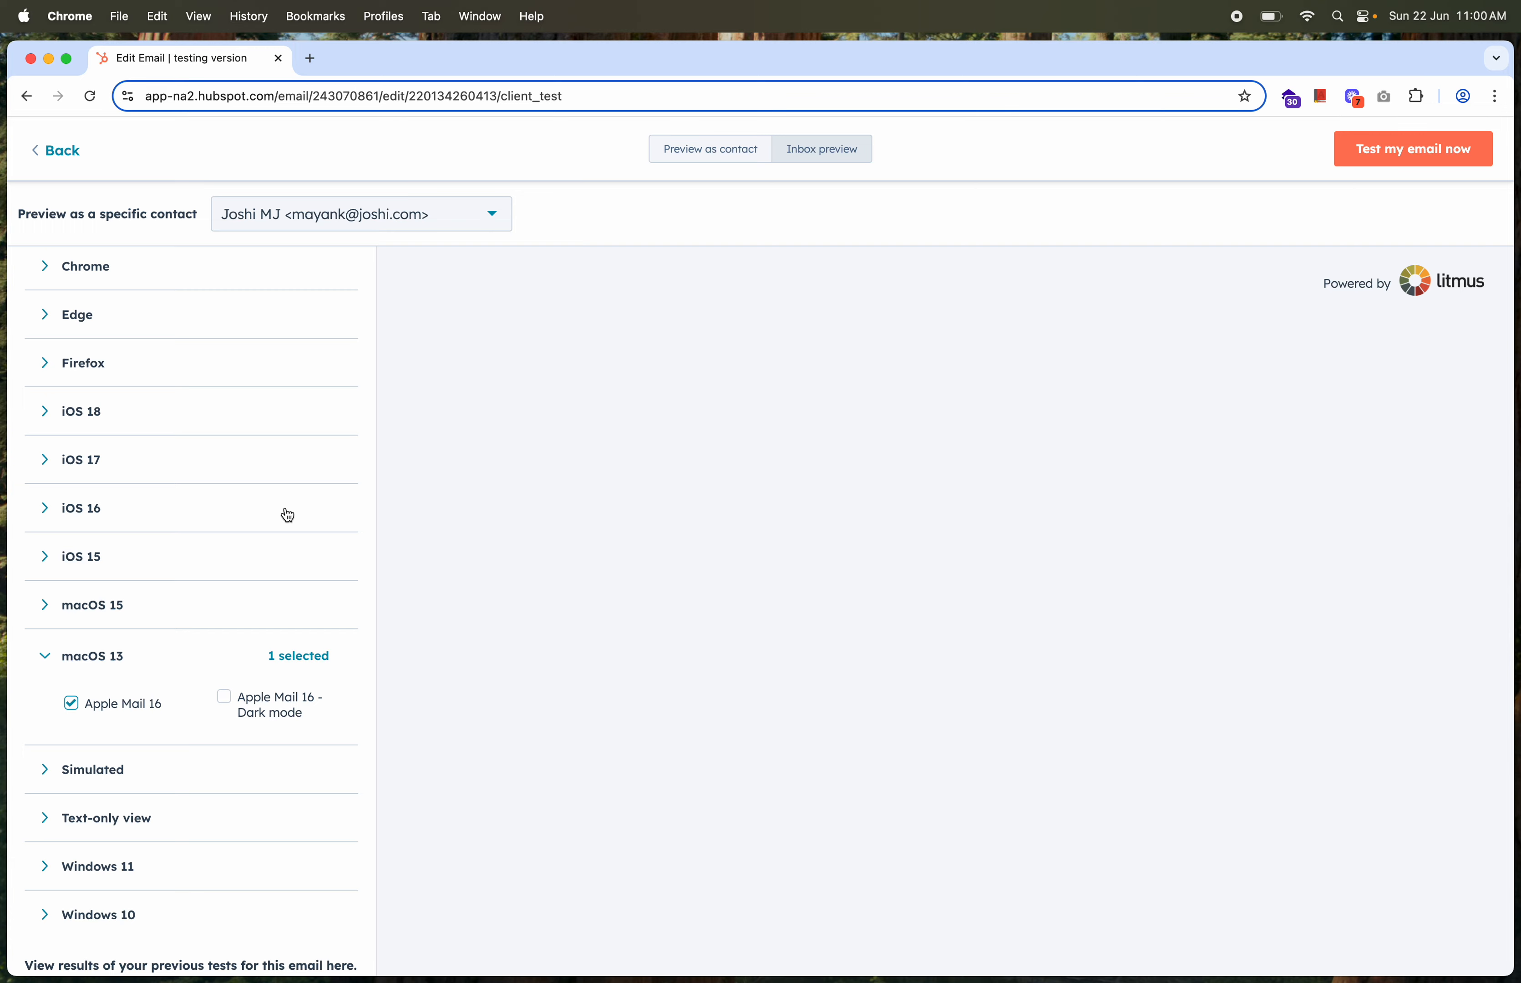
scroll(267, 415, "up", 15)
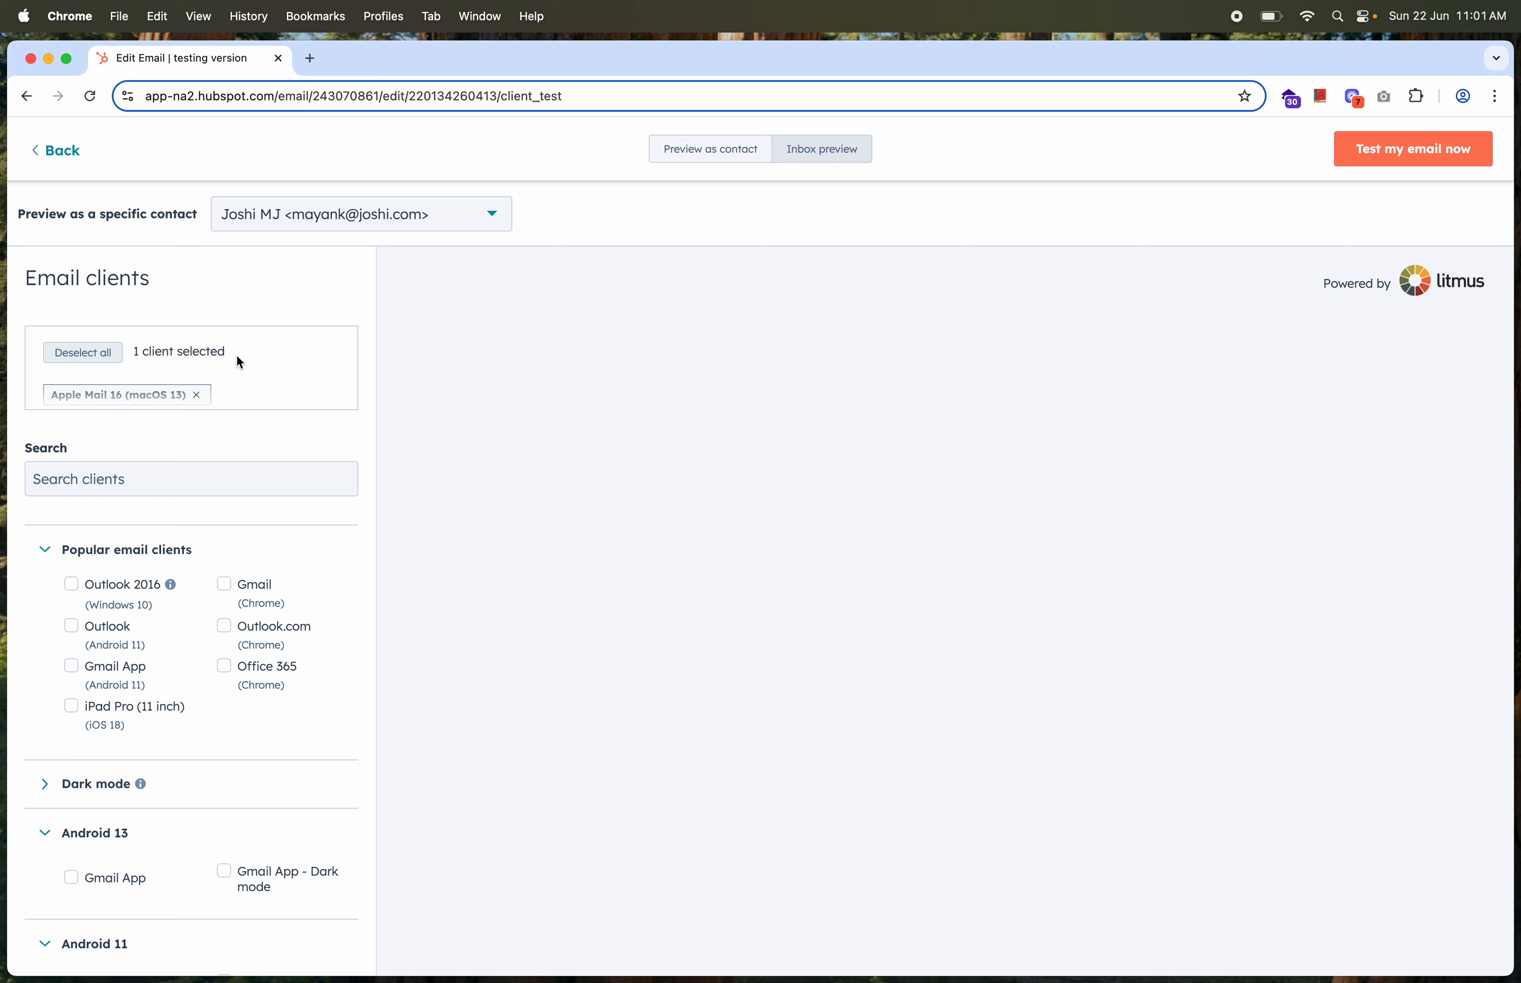
scroll(159, 807, "down", 7)
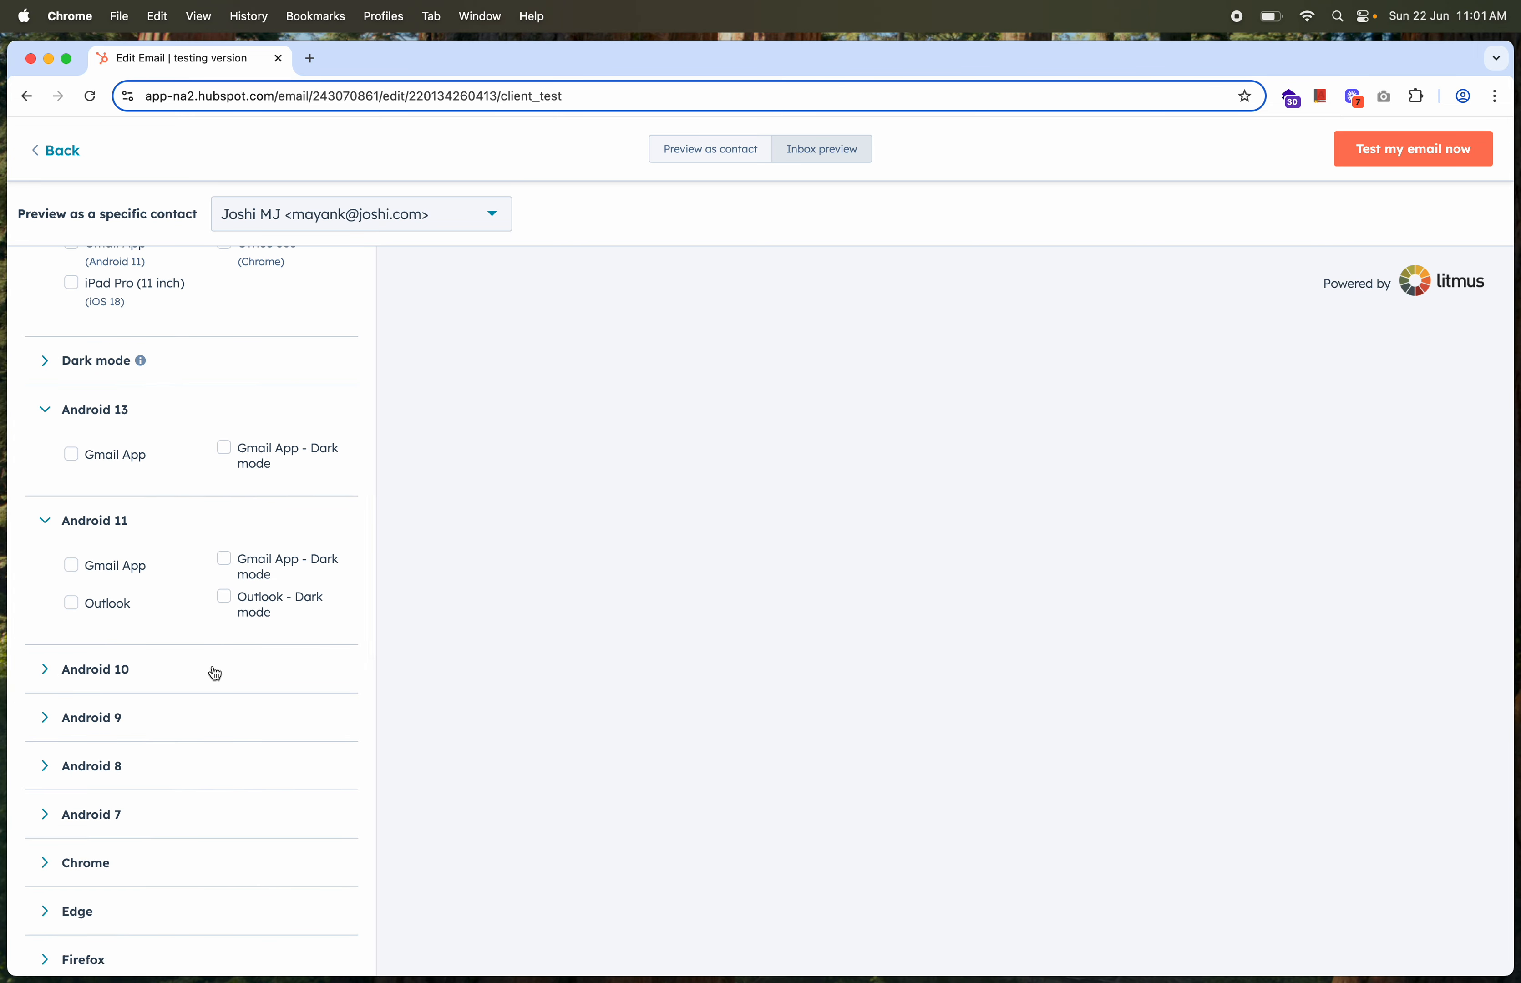
scroll(235, 526, "up", 7)
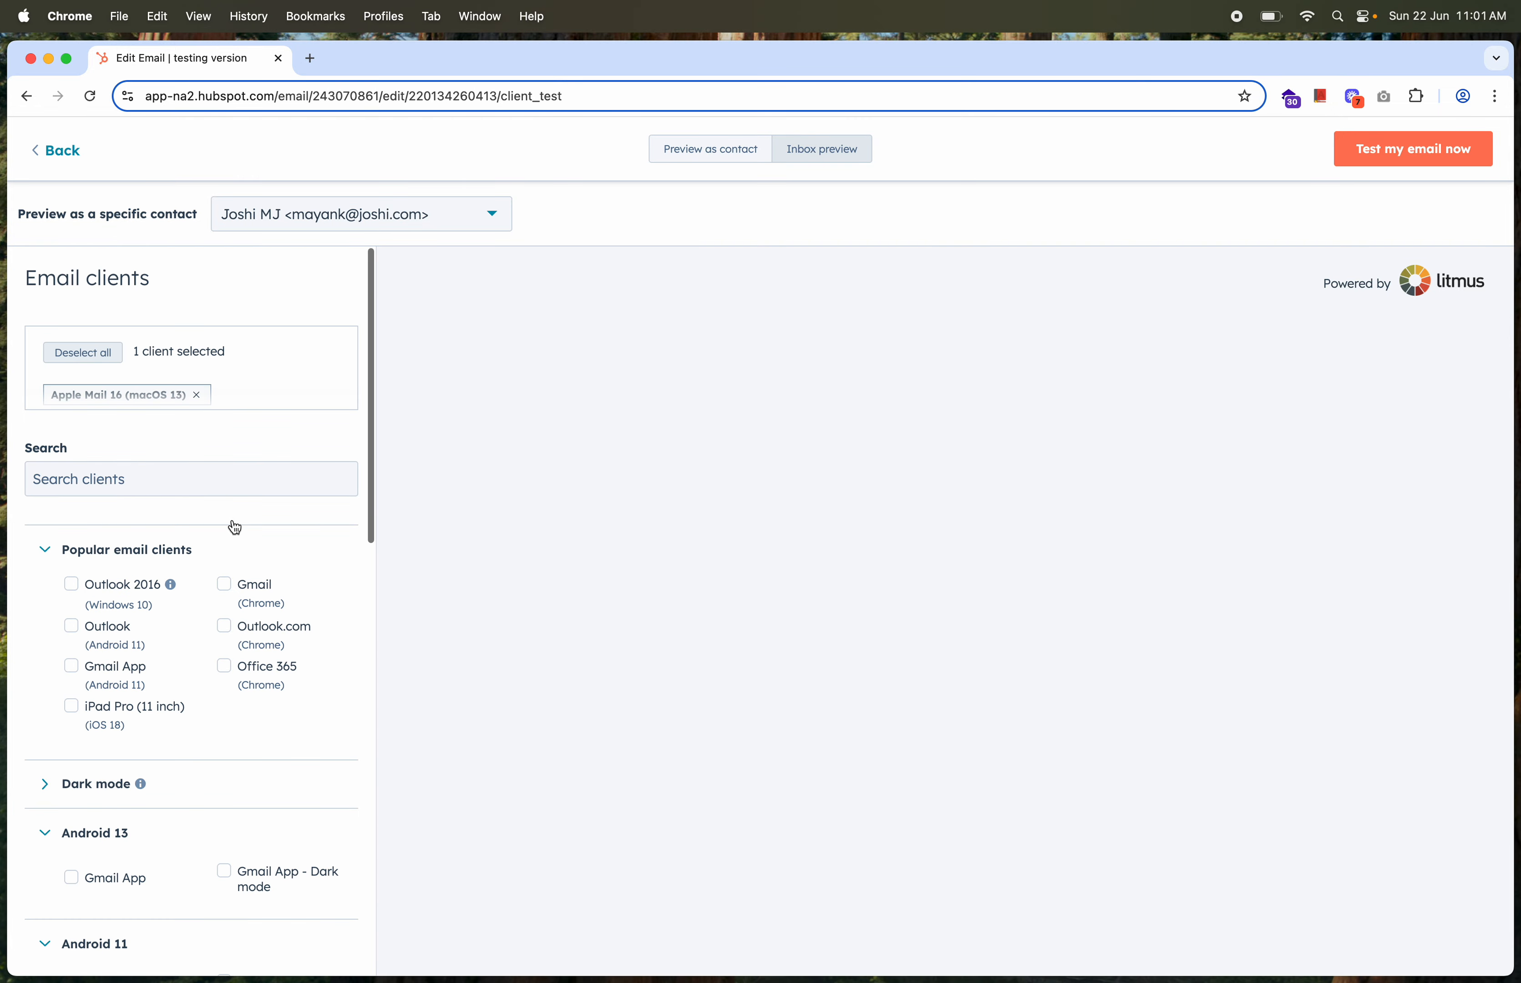
left_click(70, 152)
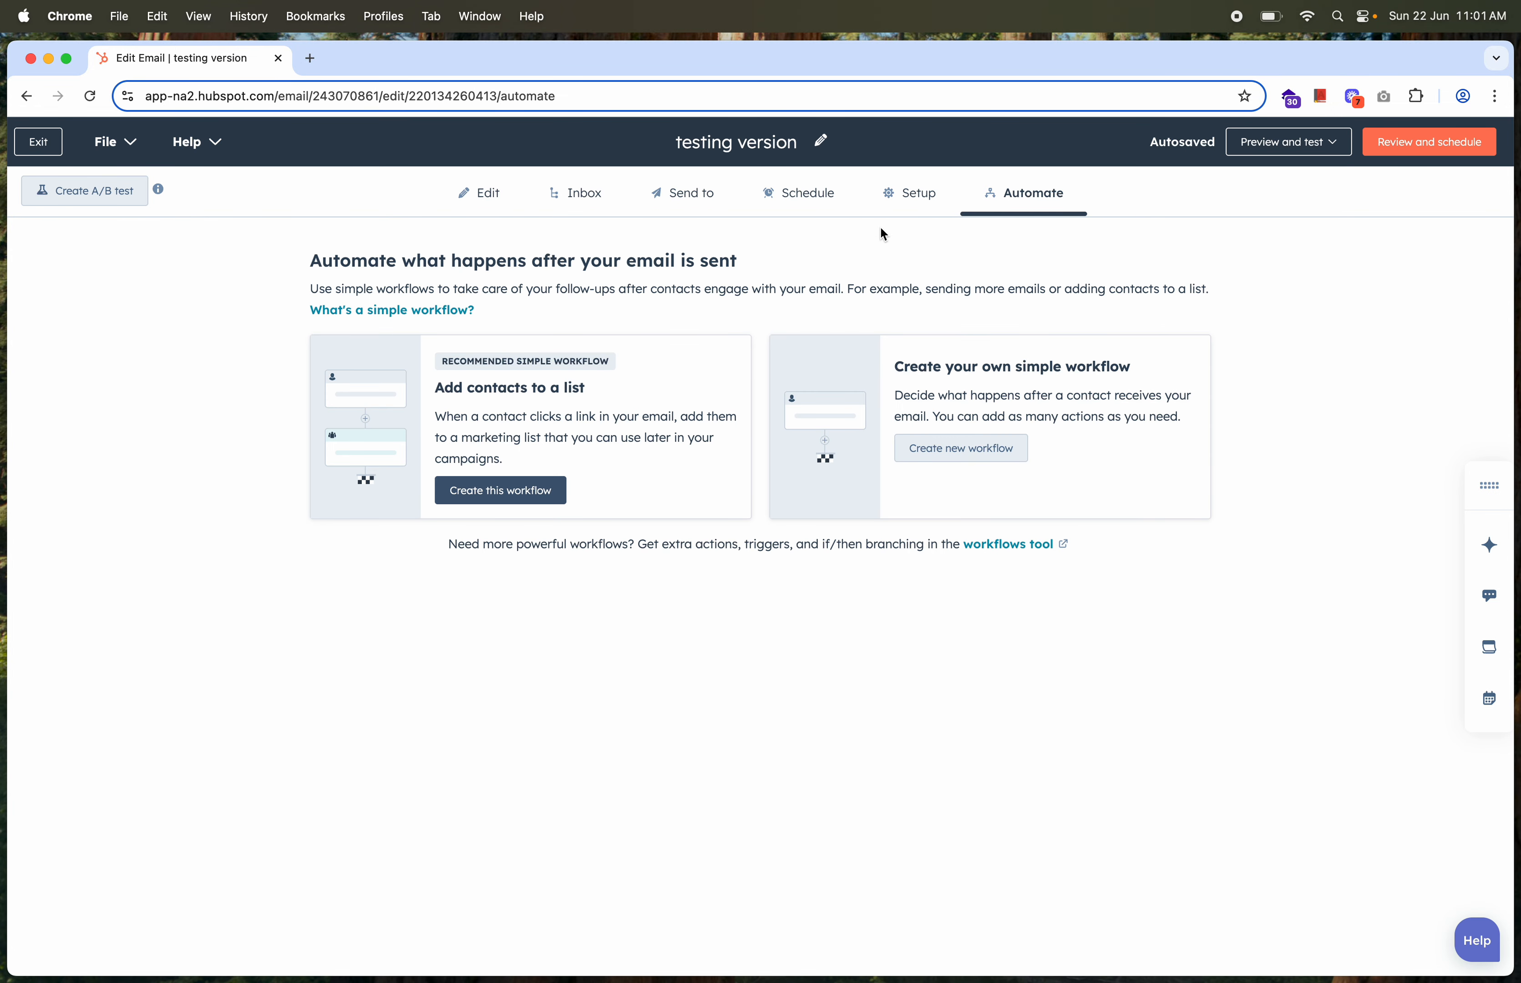
Review the required fields and warnings for scheduling the email, and view the options for sending a test email.
left_click(1405, 144)
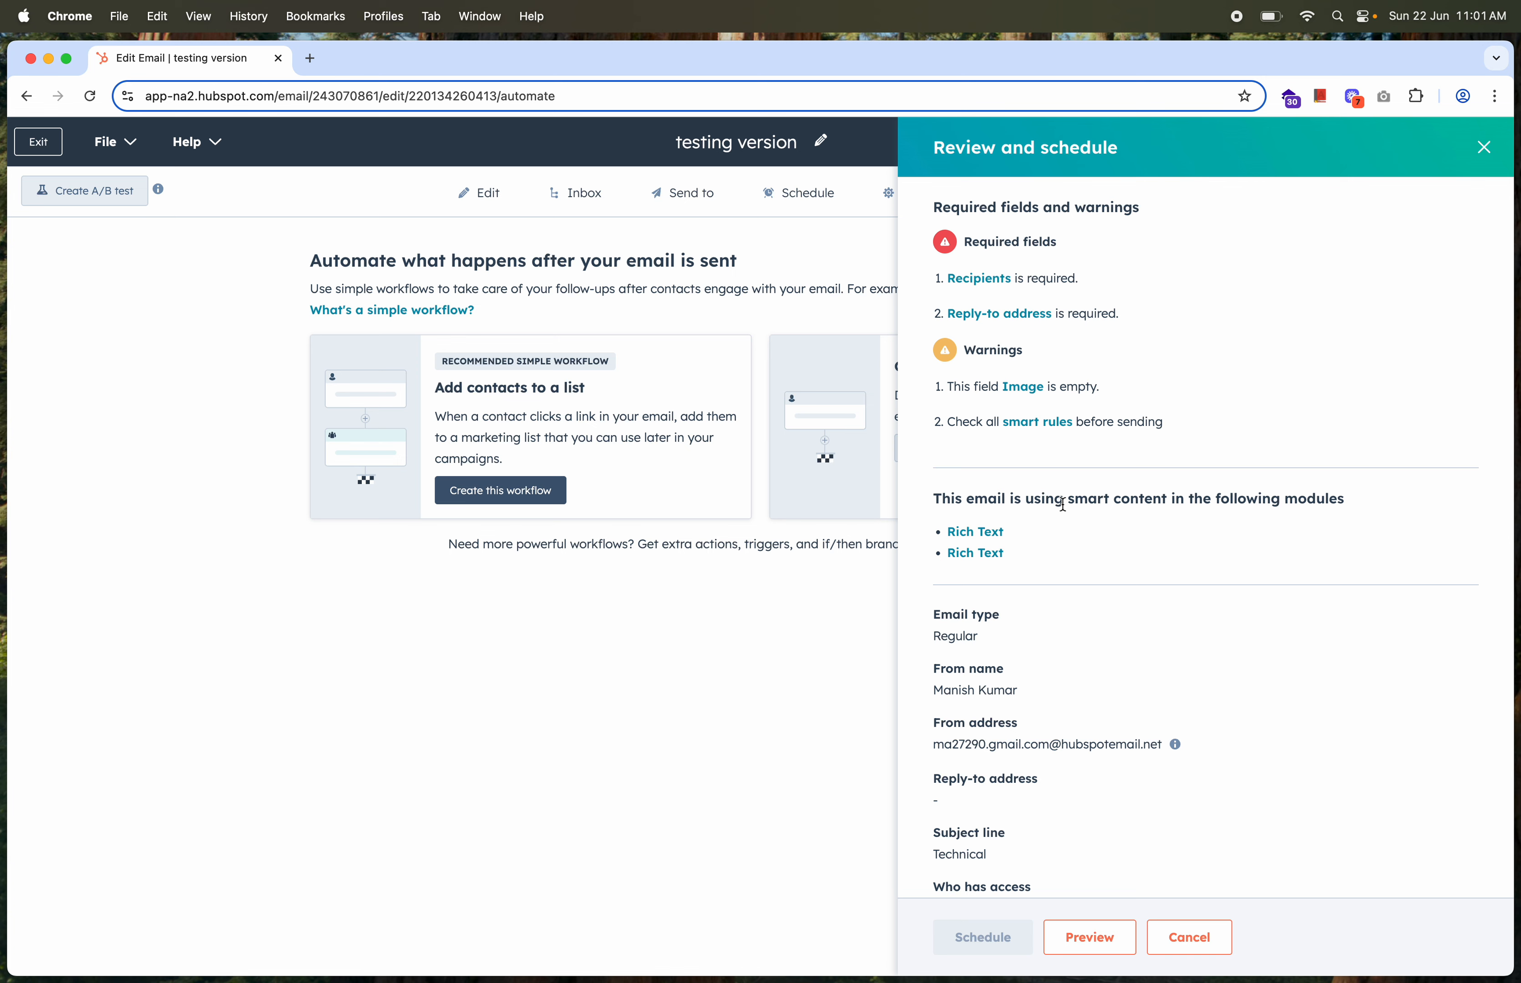
left_click(1483, 148)
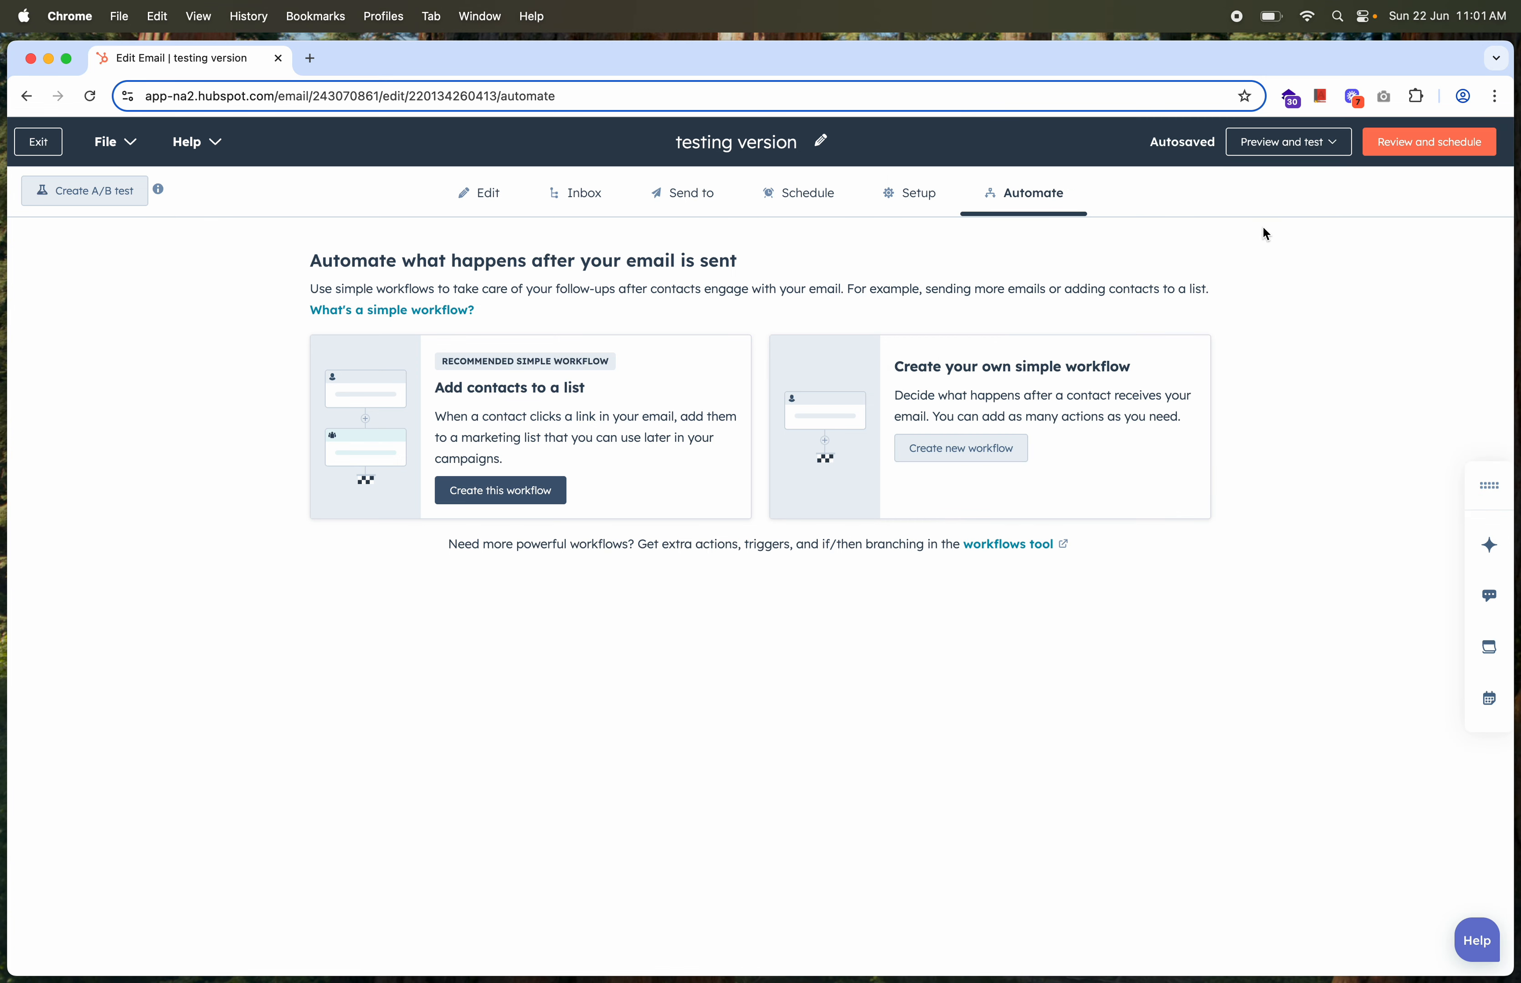
left_click(1327, 149)
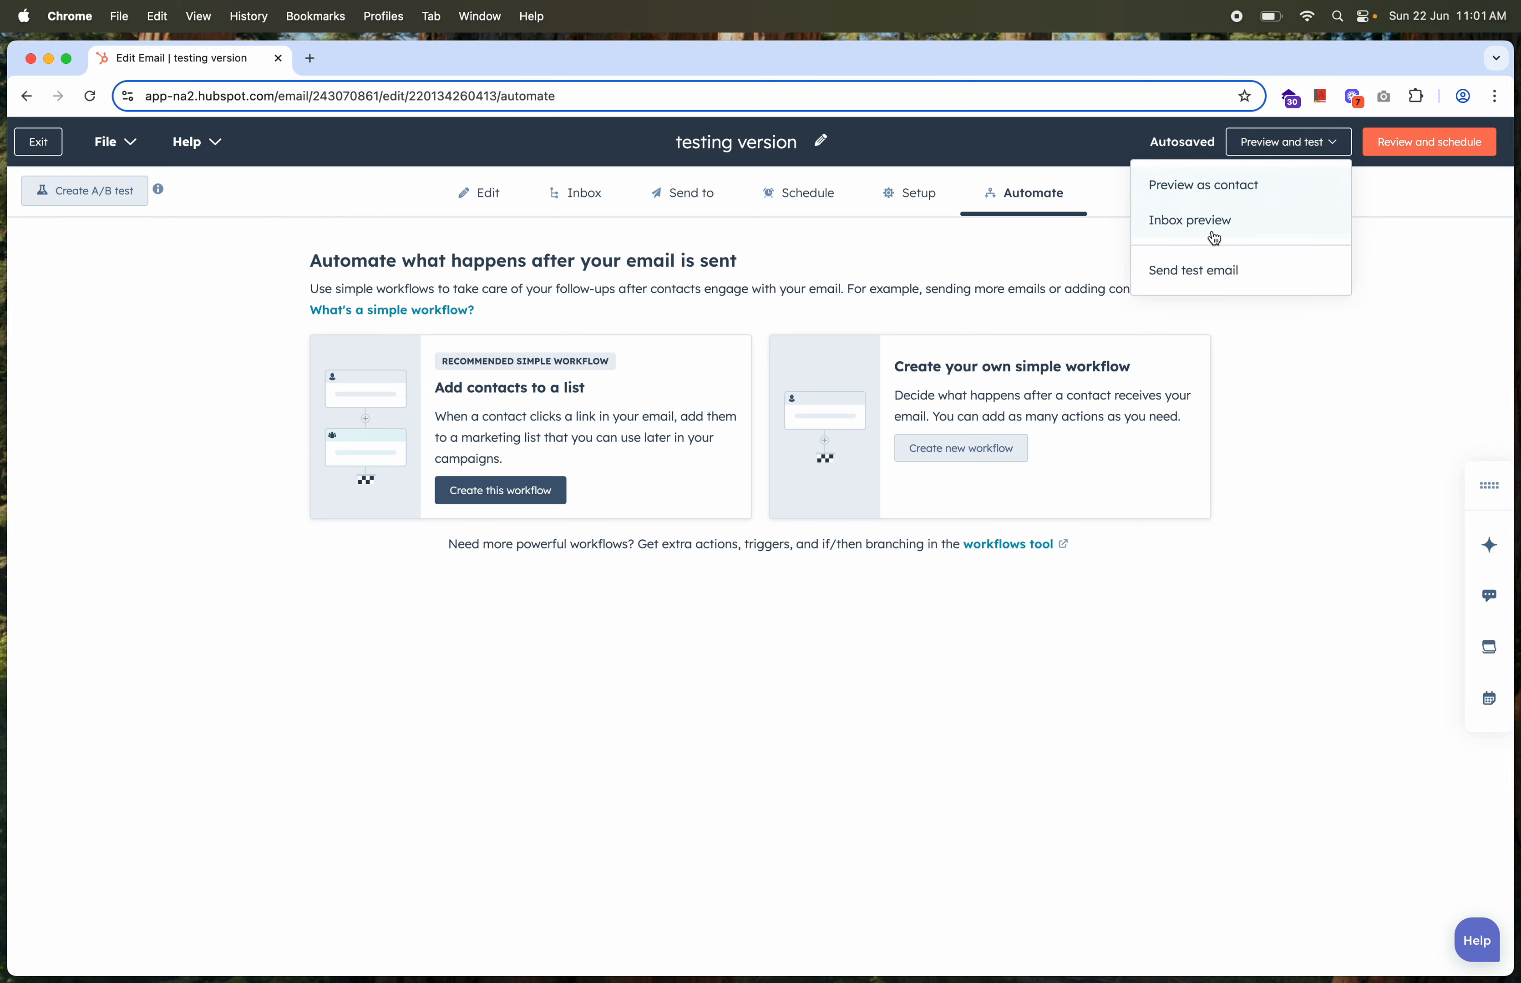
left_click(1204, 278)
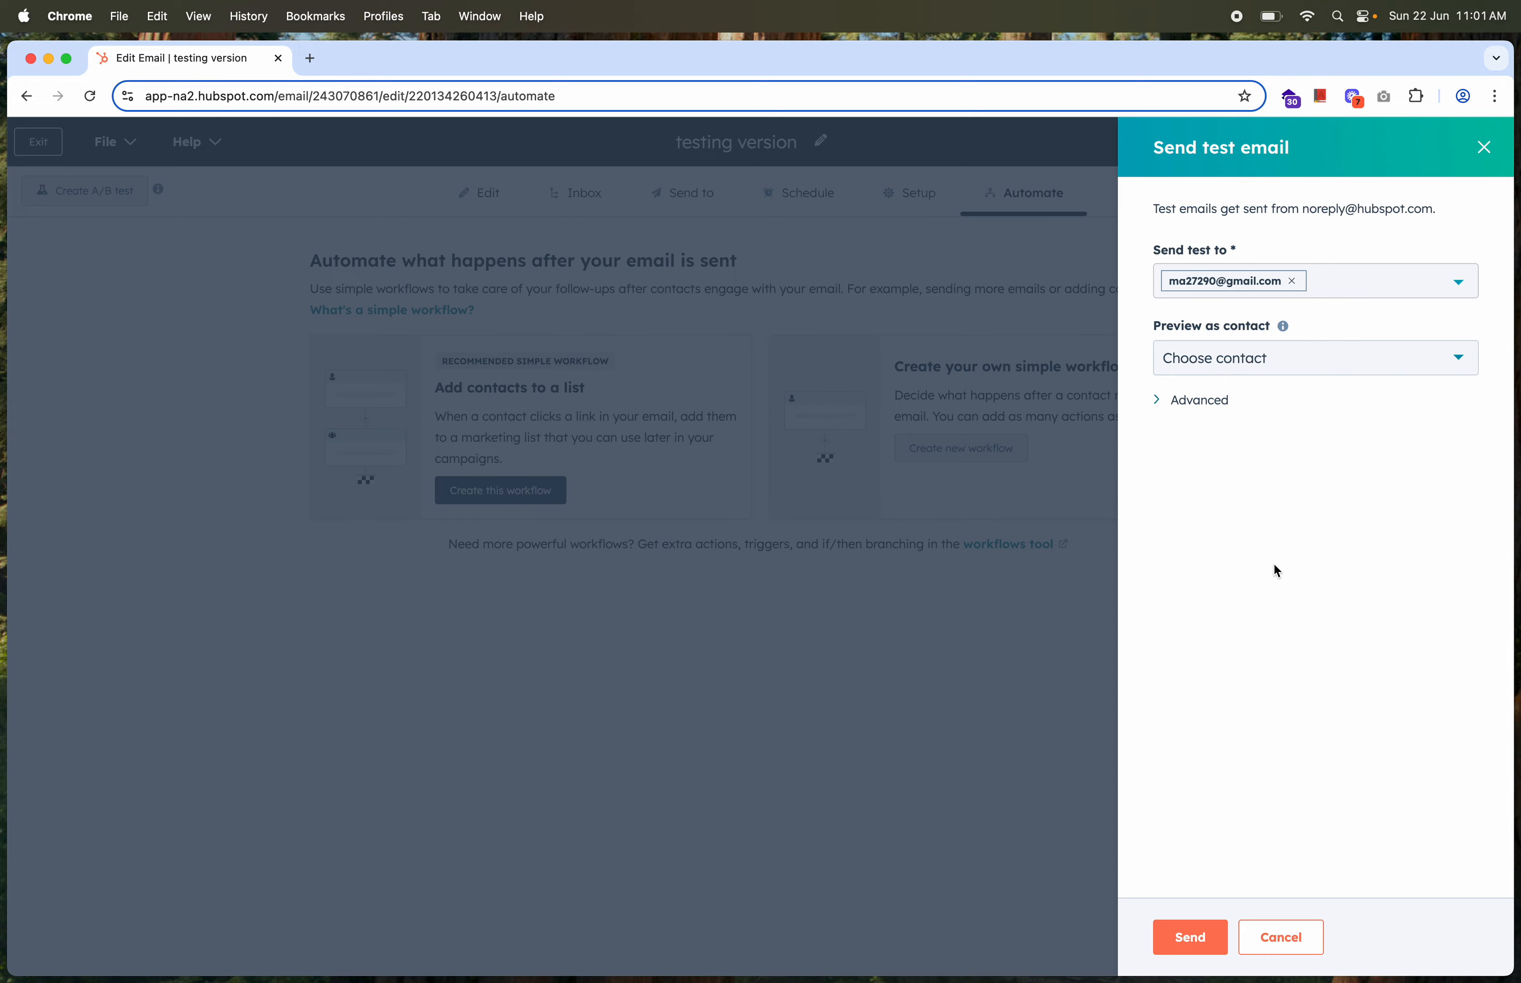
left_click(1484, 147)
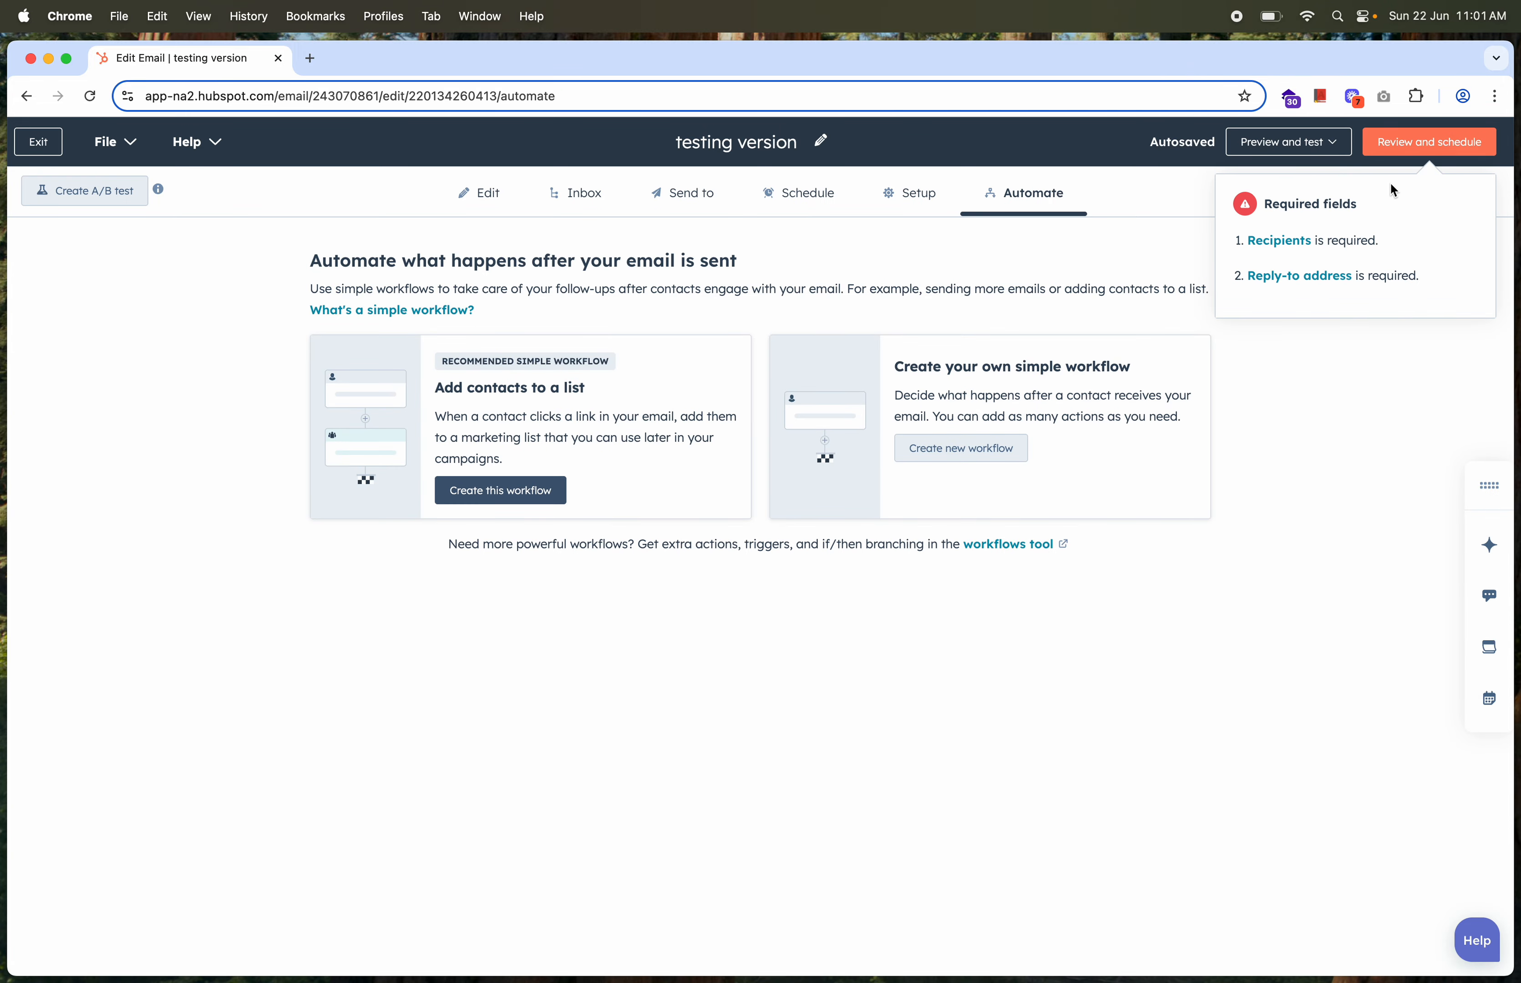
Recheck the email's review and schedule summary, and exit the editor to the email management page.
left_click(1418, 146)
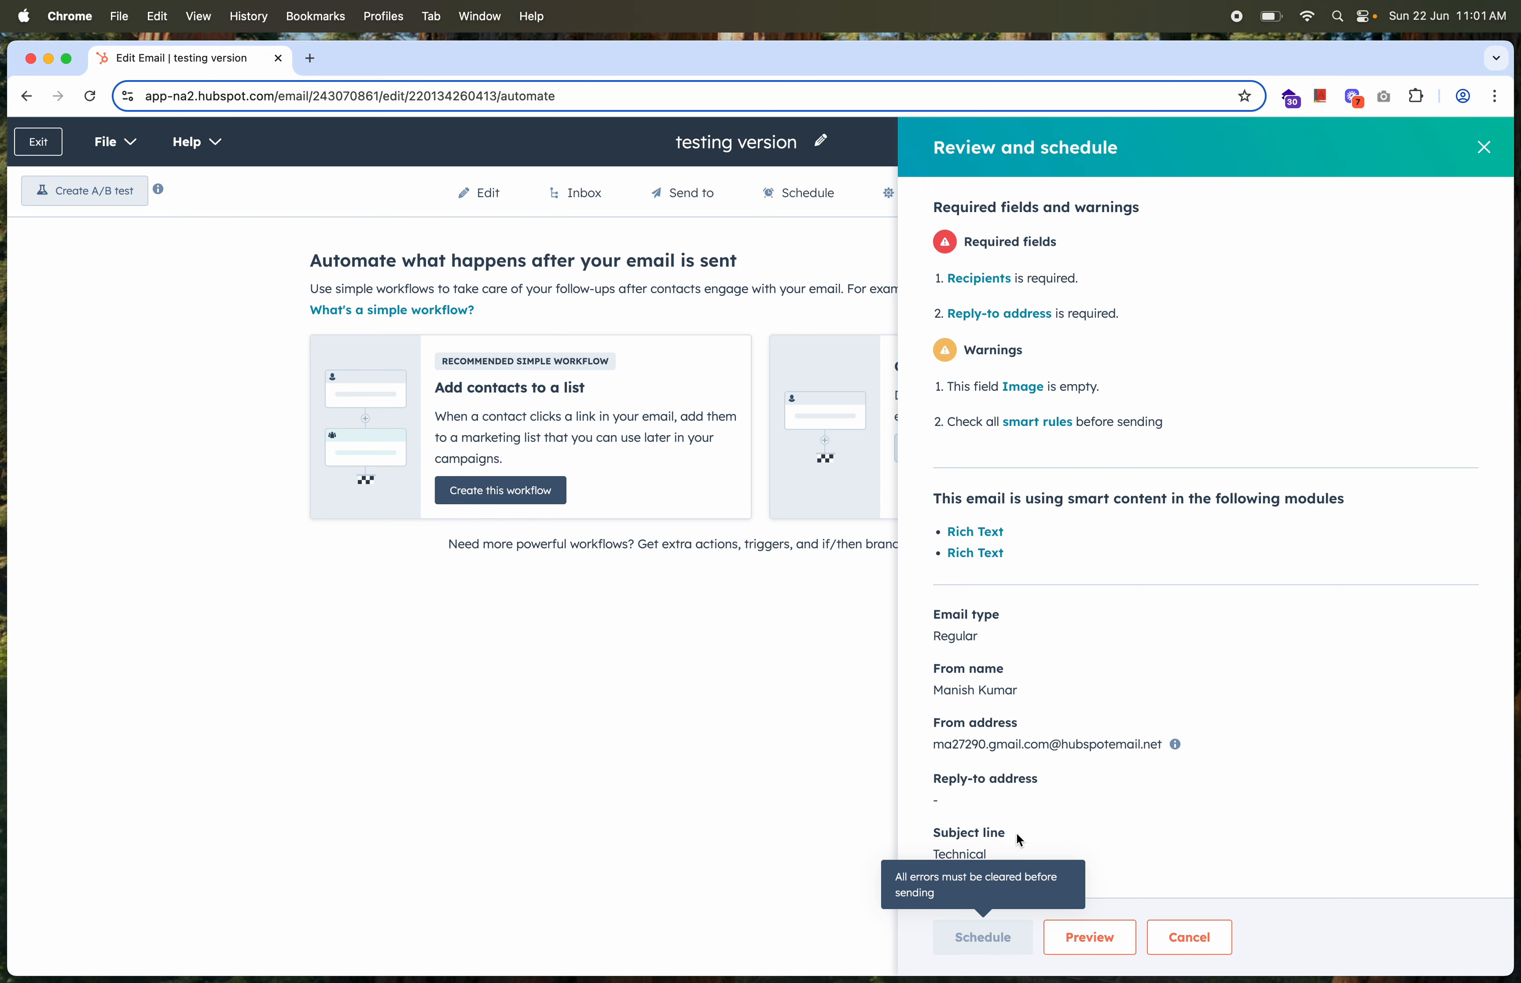
left_click(1483, 147)
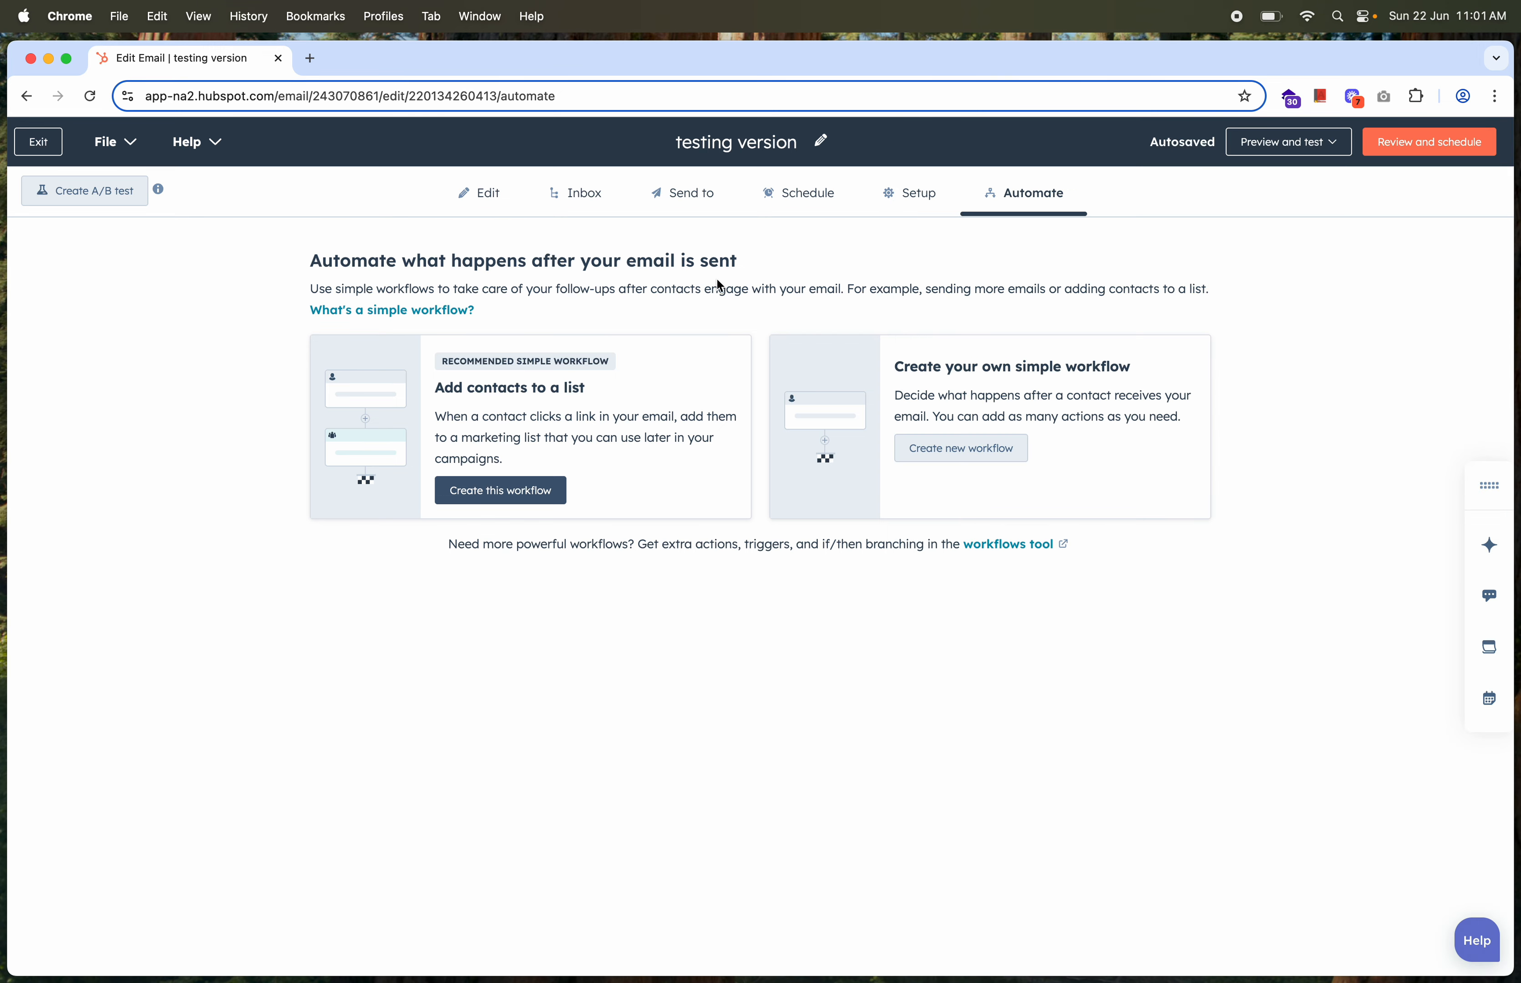
left_click(45, 144)
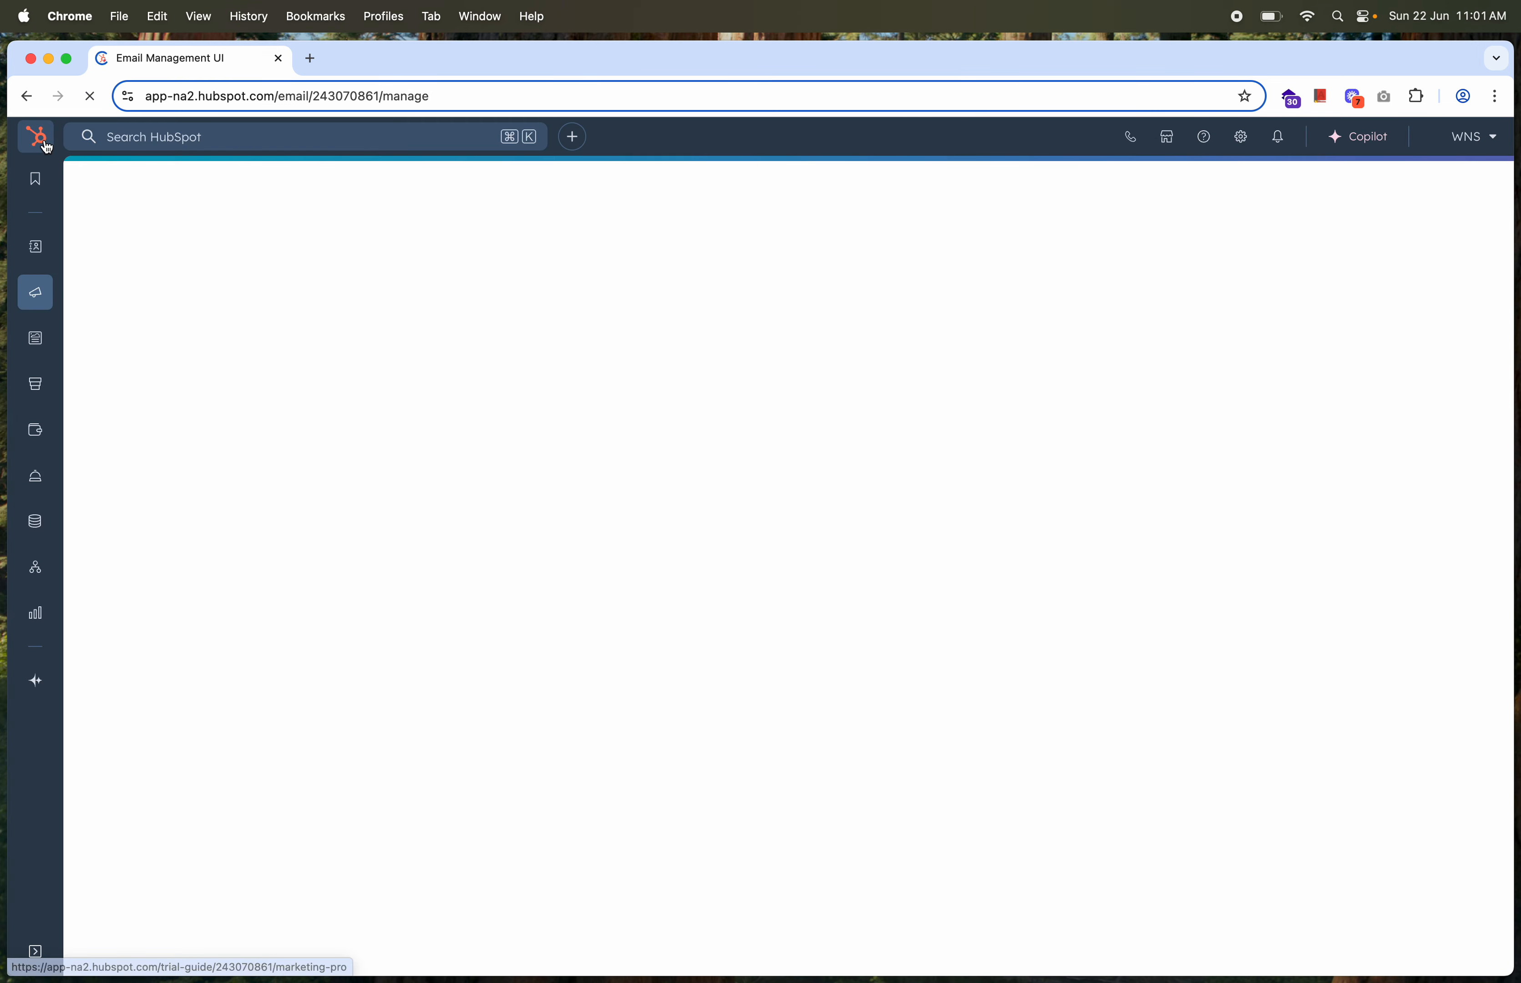